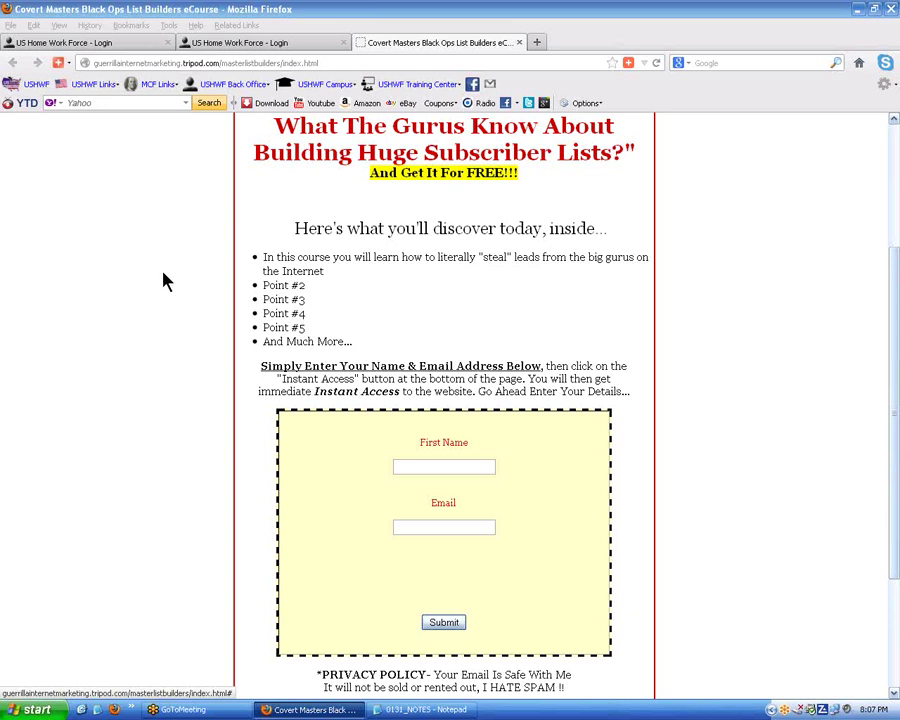
- Switch to the 0131_NOTES file in Notepad and copy the nlb-software.zip download link
scroll(155, 284, up, 4)
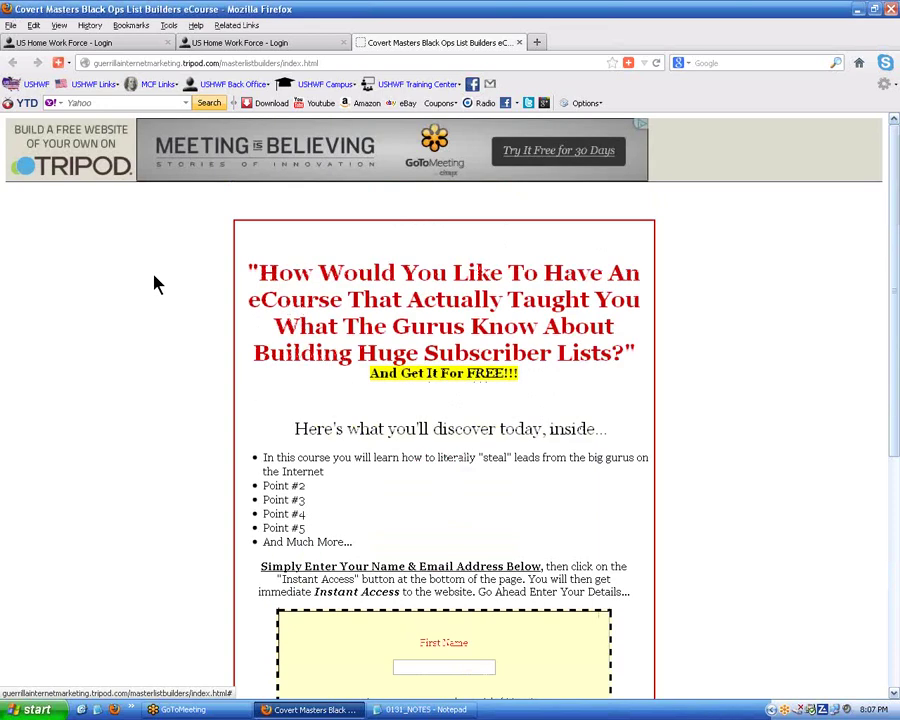
scroll(152, 282, down, 3)
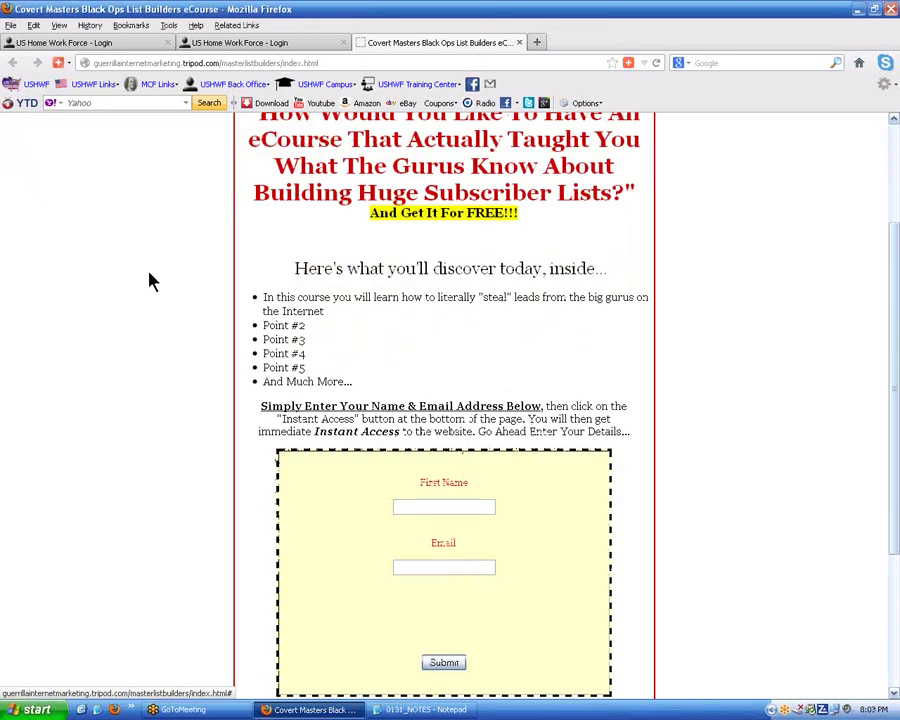
click(400, 709)
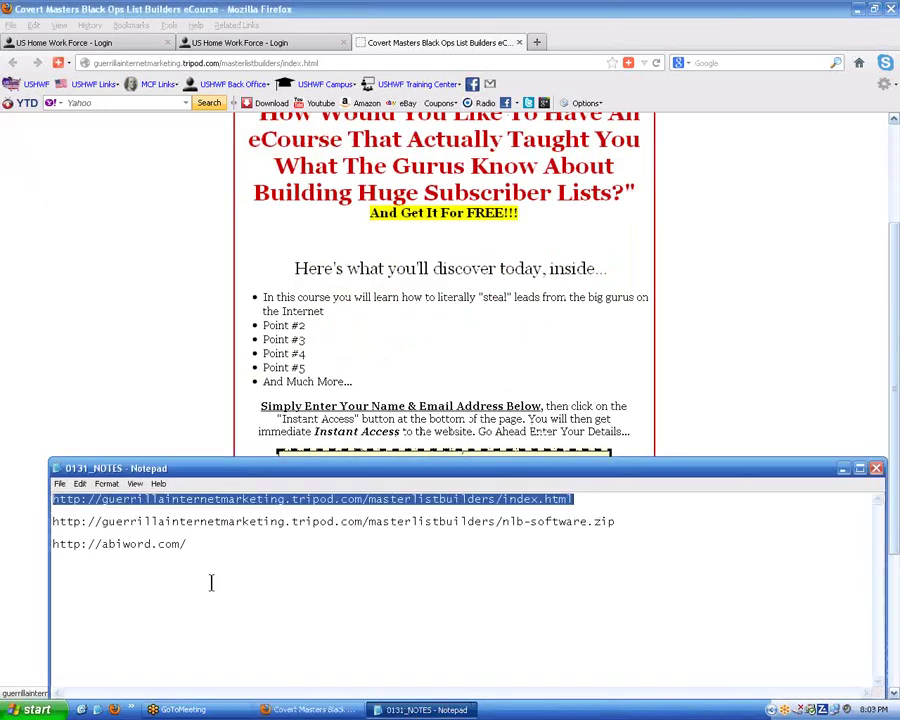
triple_click(272, 521)
right_click(272, 527)
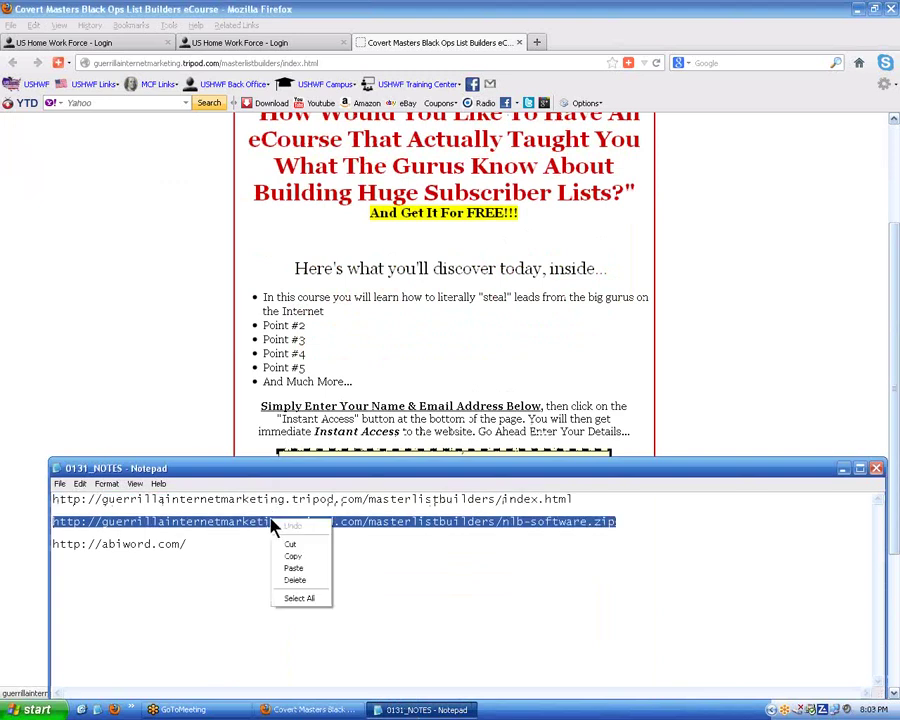
click(289, 553)
click(291, 554)
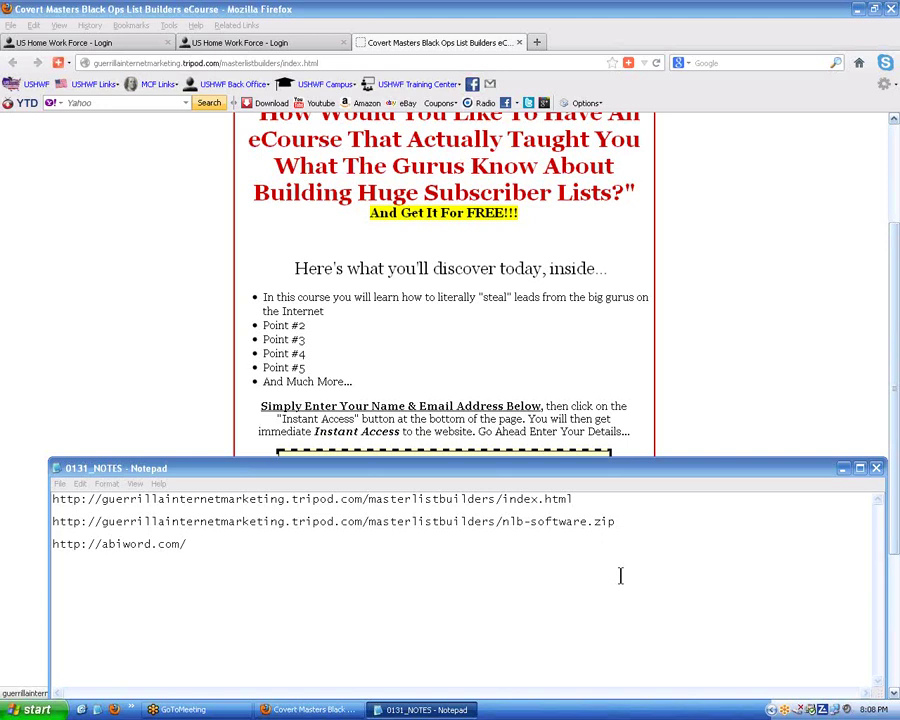
- Return to the eCourse squeeze page in Firefox and review its headline, bullet points and opt-in form
click(165, 345)
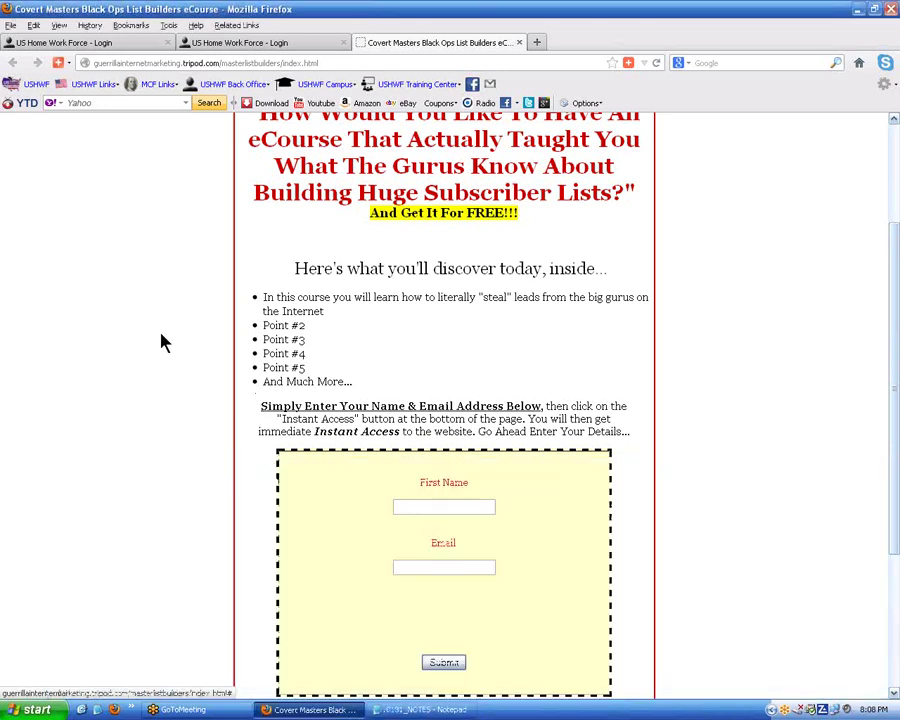
scroll(161, 346, up, 3)
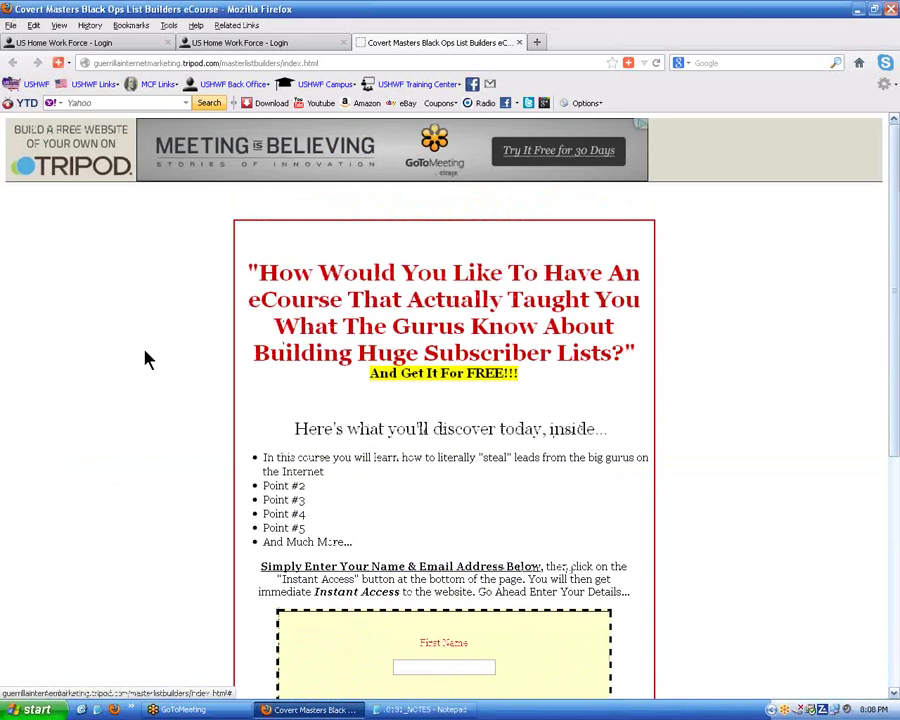
scroll(145, 356, down, 4)
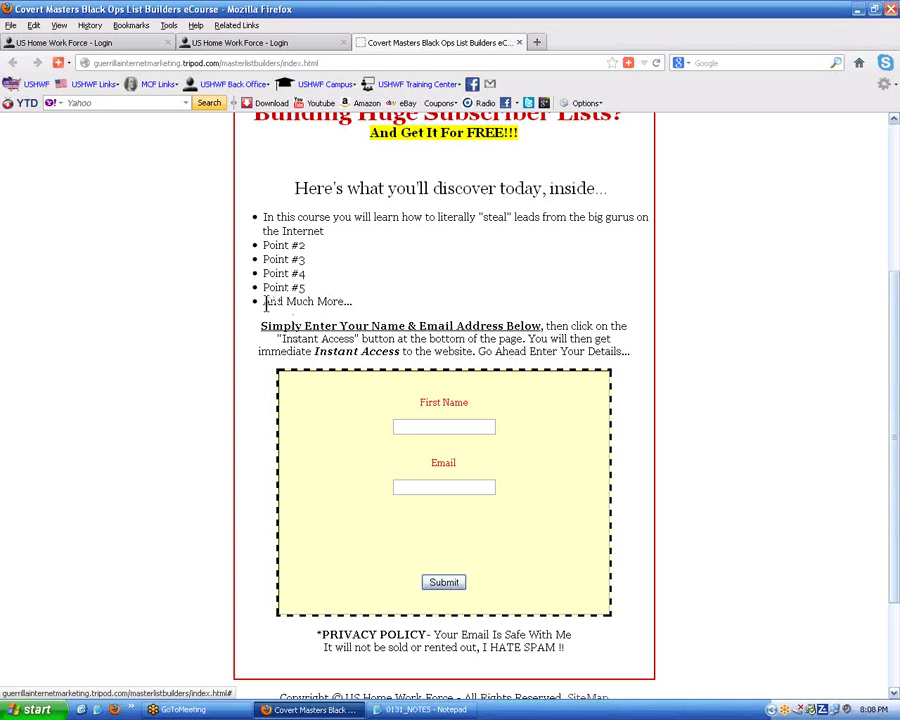
drag(265, 302, 374, 316)
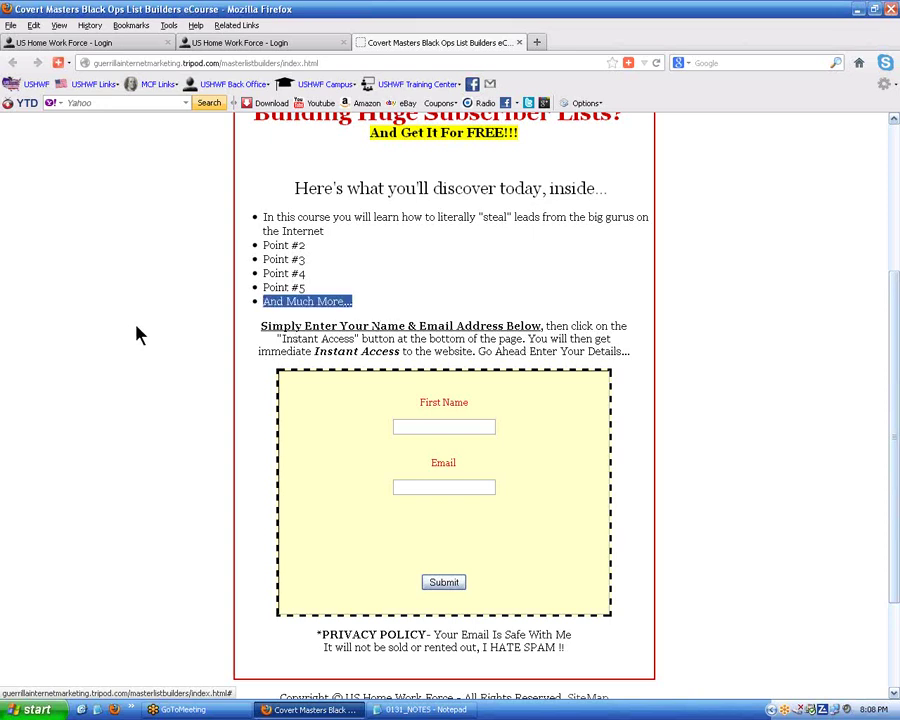
scroll(193, 332, up, 3)
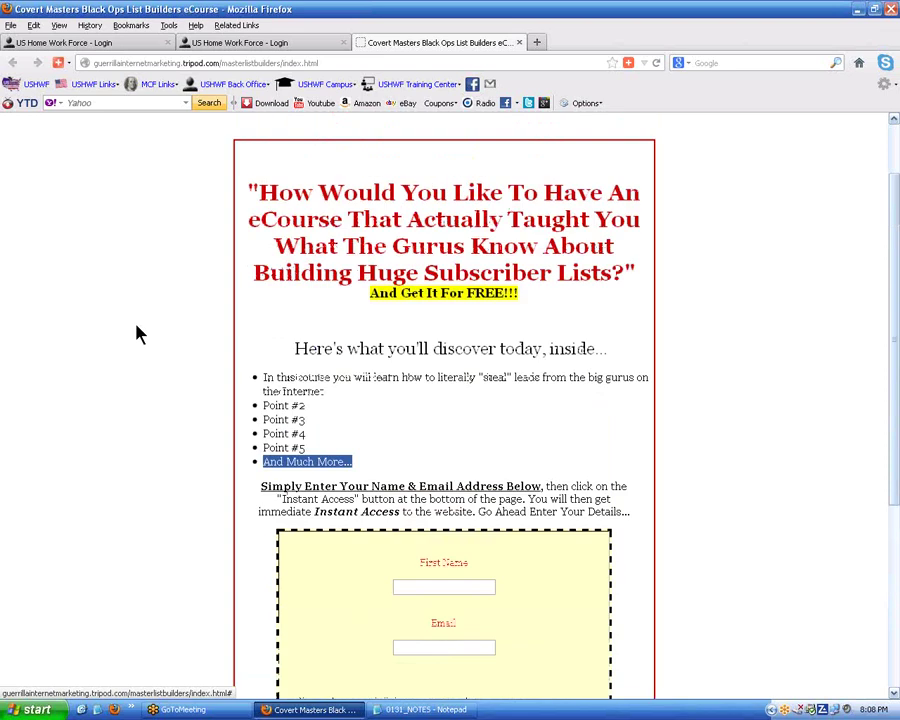
scroll(141, 332, down, 5)
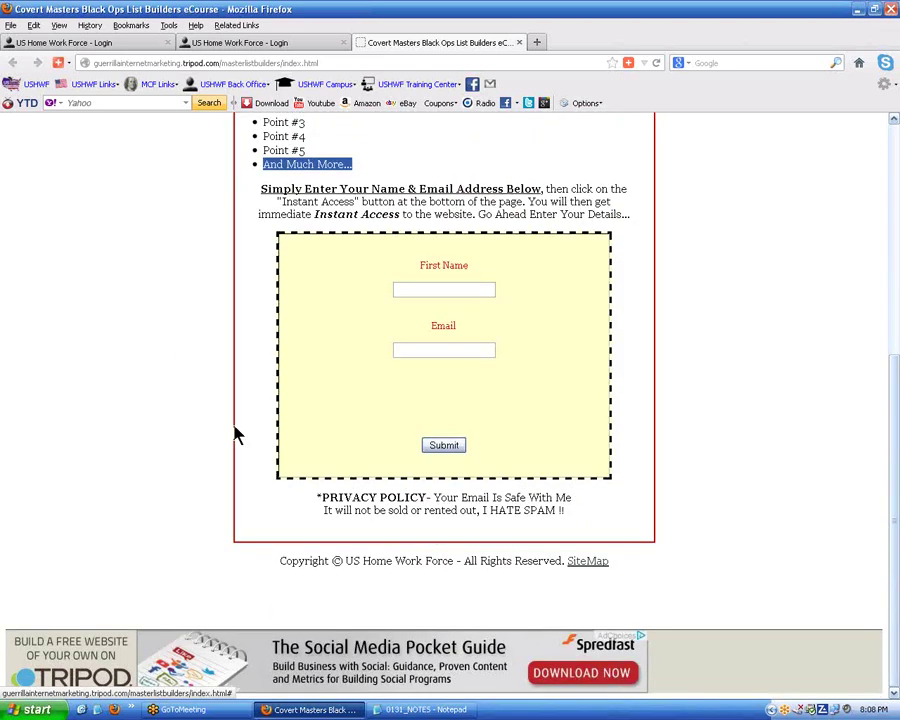
click(159, 412)
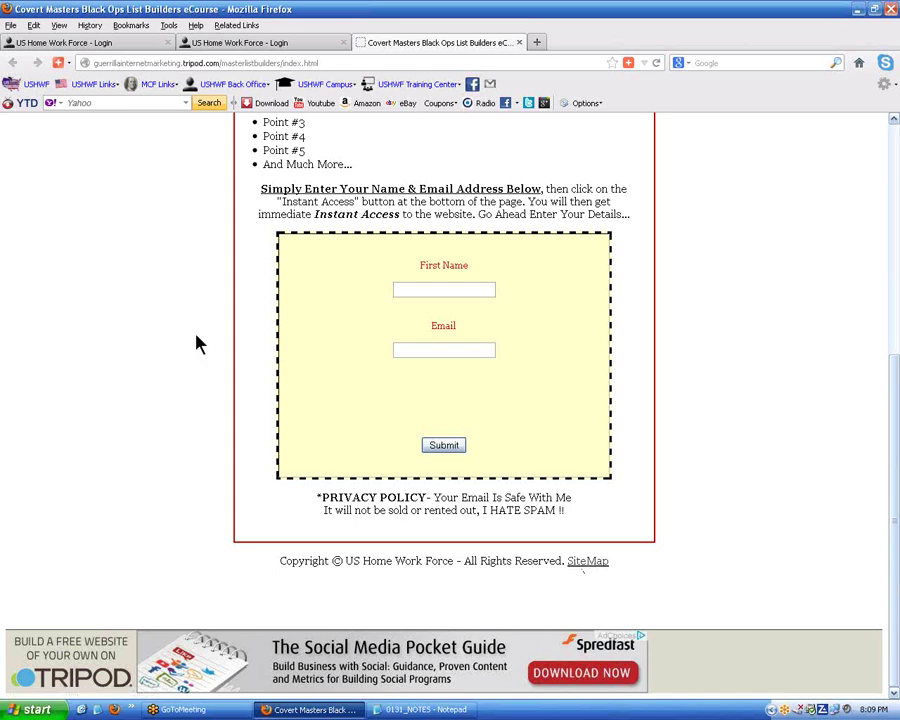
- Follow the page's SiteMap link and examine the List Building Aces sales page from the headline down to the order section
click(586, 564)
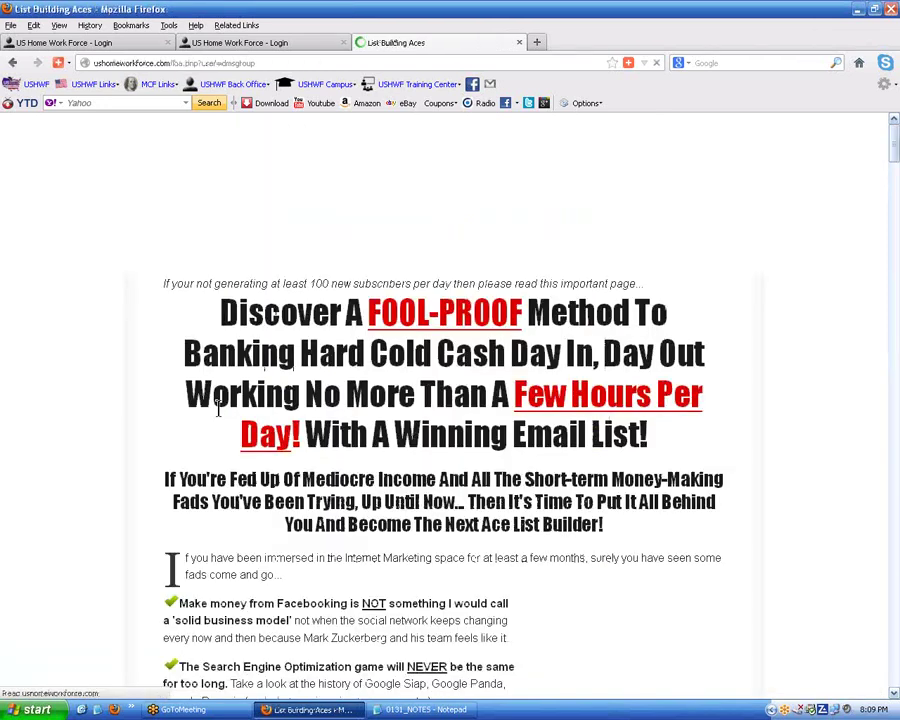
scroll(216, 402, down, 6)
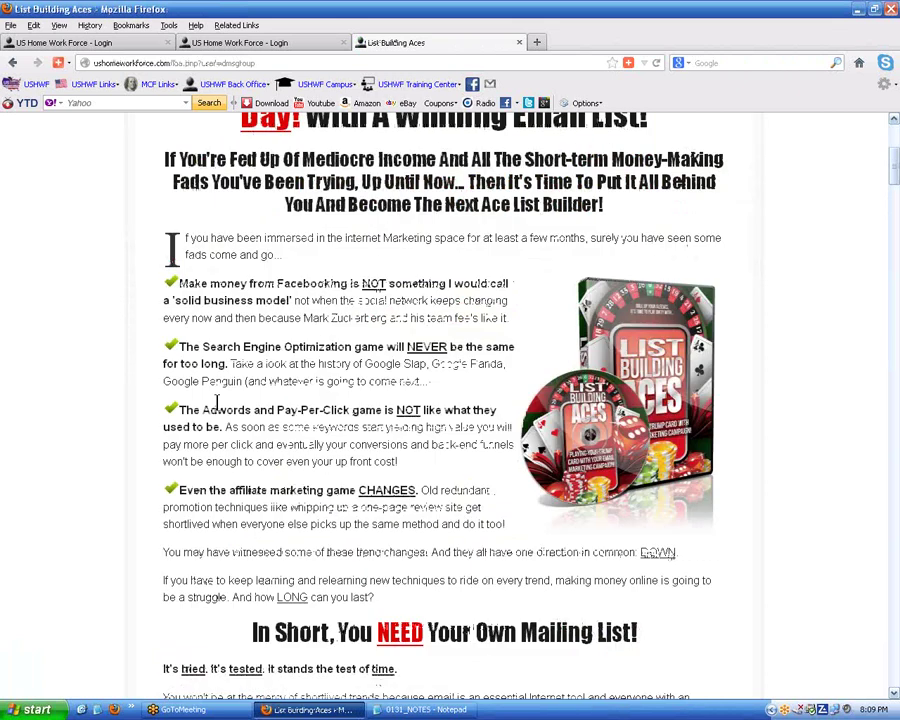
scroll(305, 415, up, 1)
scroll(308, 413, down, 20)
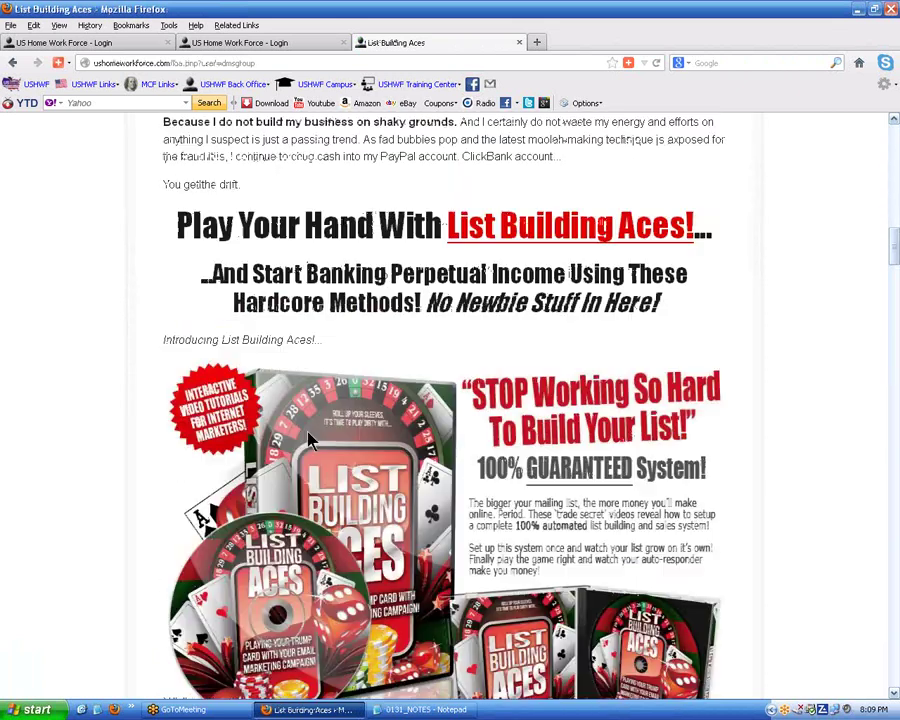
scroll(308, 440, down, 20)
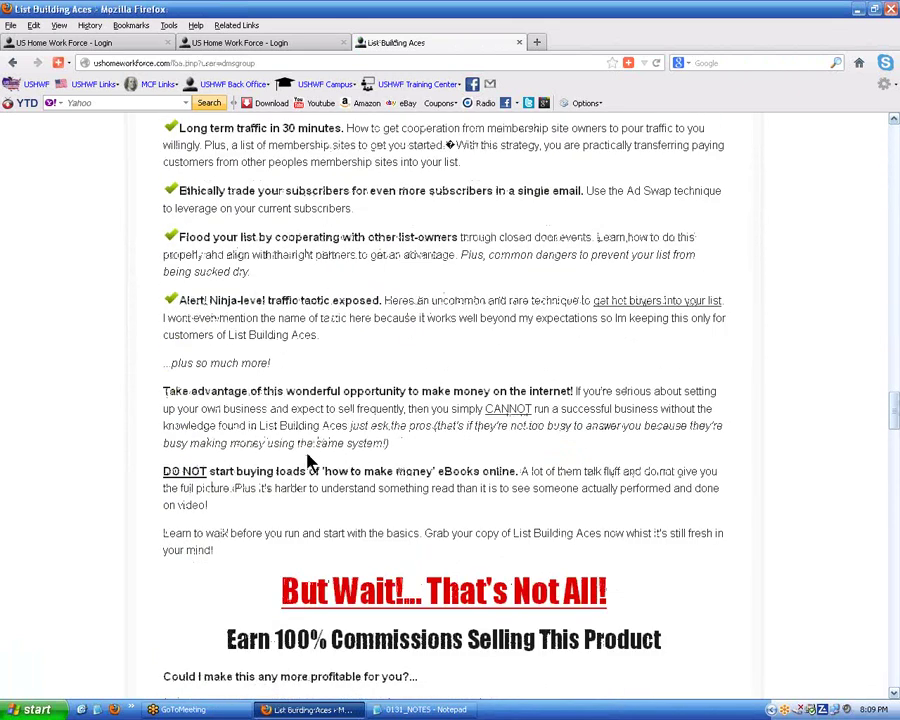
scroll(301, 441, down, 20)
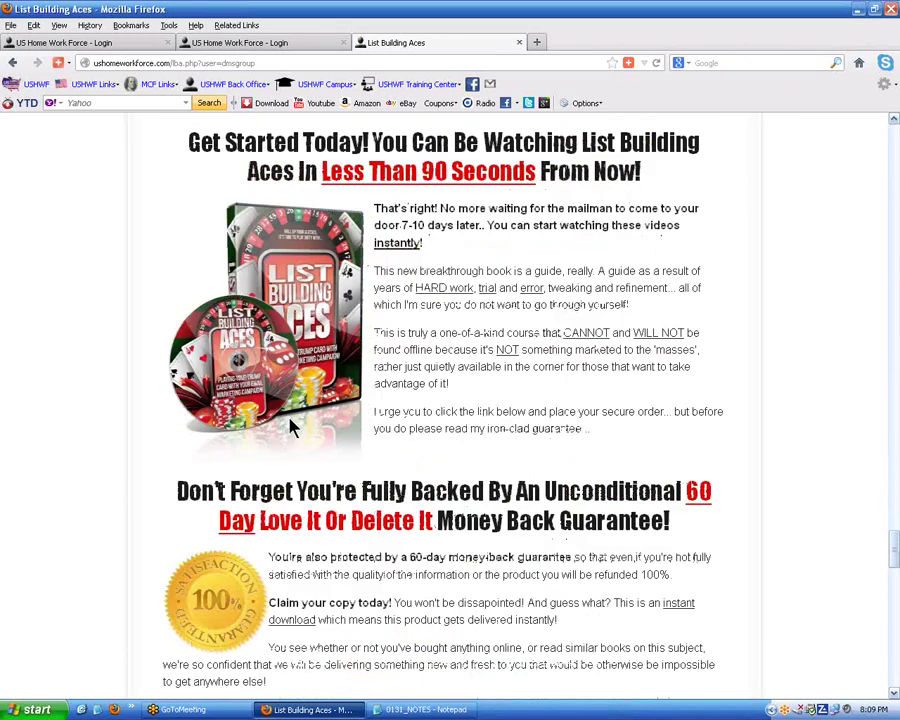
scroll(282, 436, down, 15)
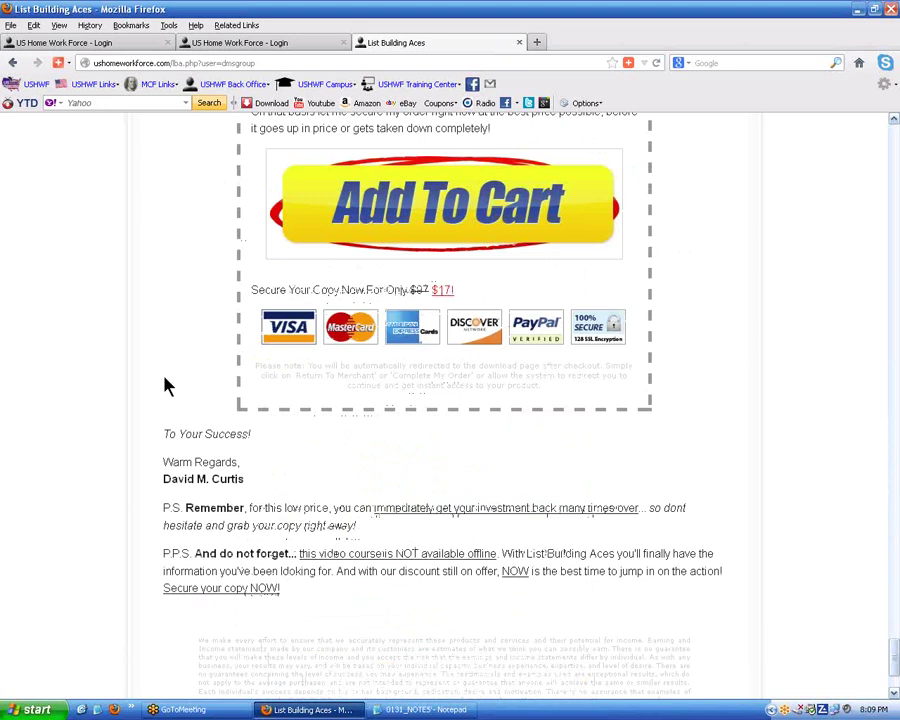
scroll(165, 382, up, 2)
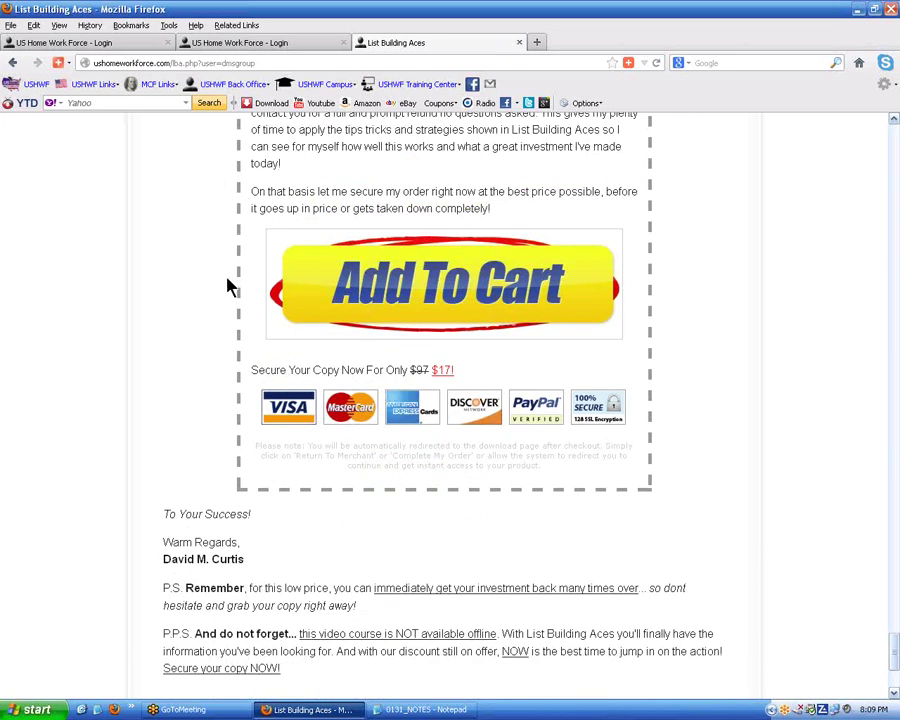
scroll(228, 287, up, 12)
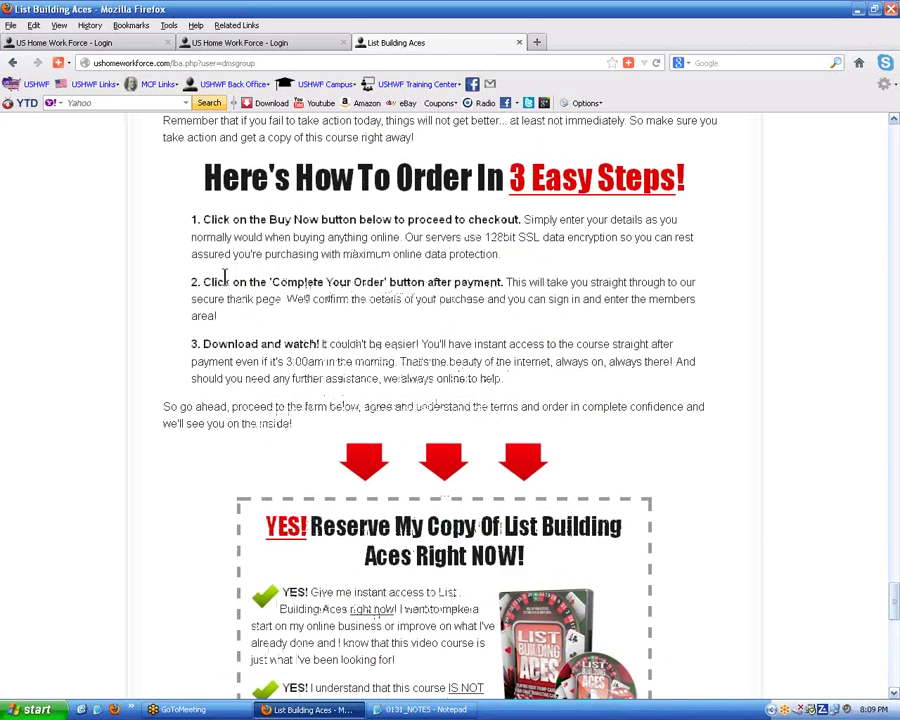
scroll(224, 282, up, 4)
scroll(224, 282, down, 16)
scroll(226, 285, up, 9)
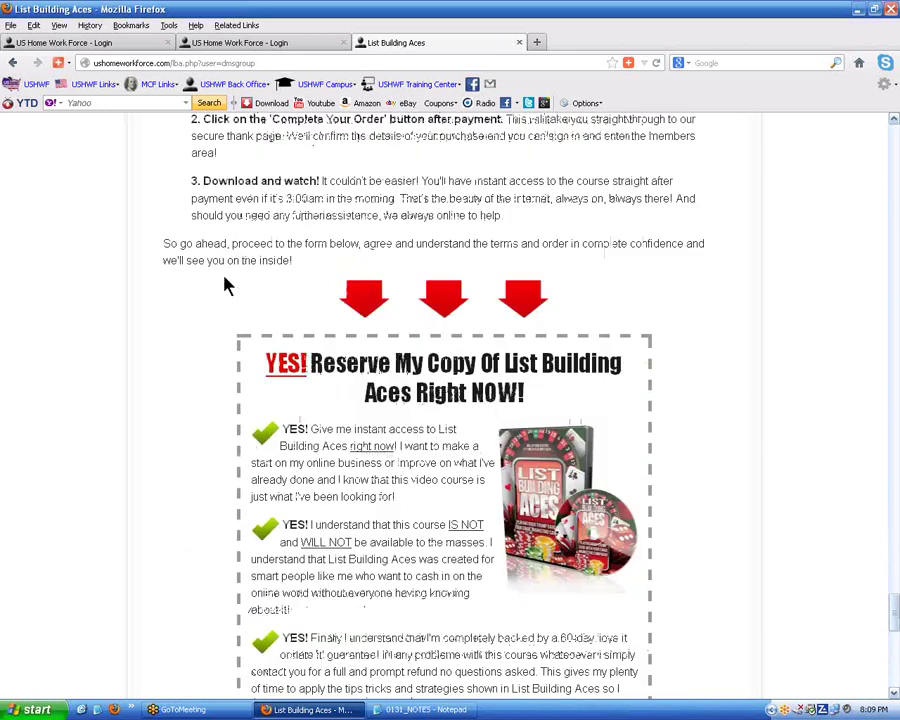
scroll(228, 287, up, 20)
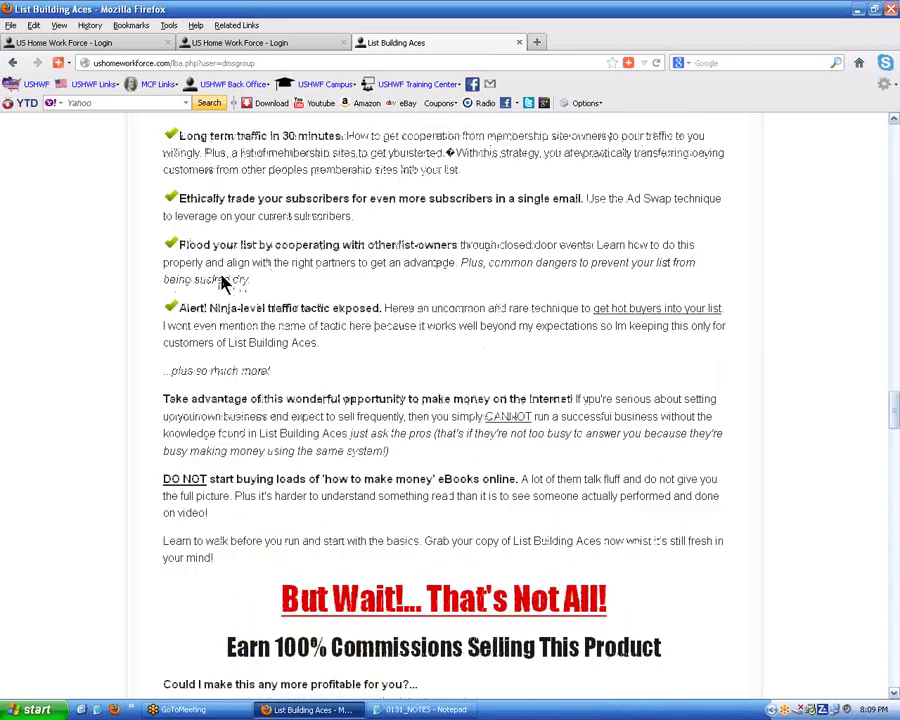
scroll(224, 282, up, 20)
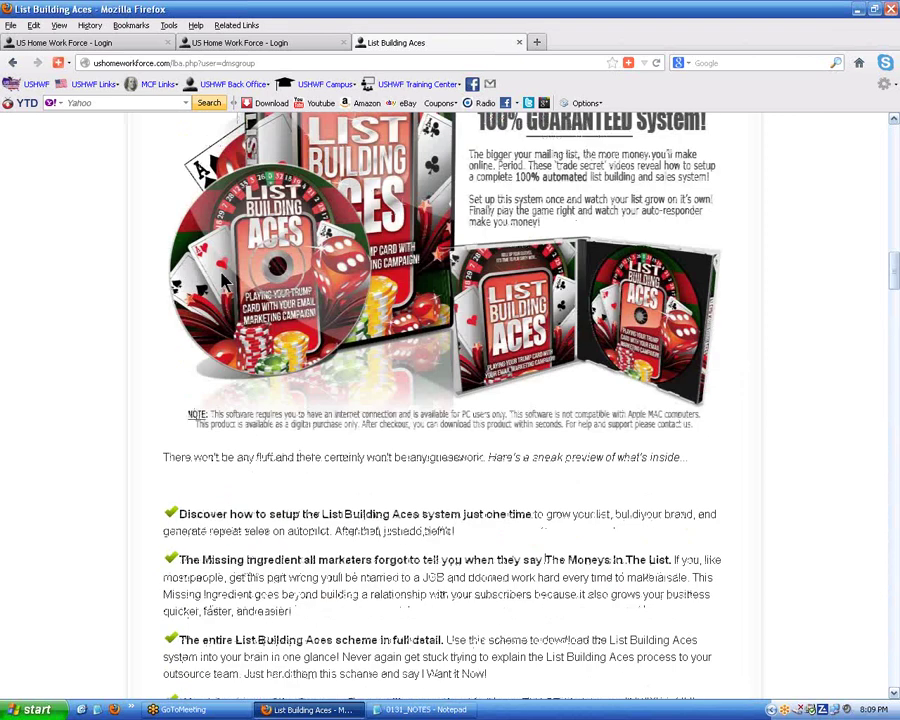
scroll(224, 282, up, 20)
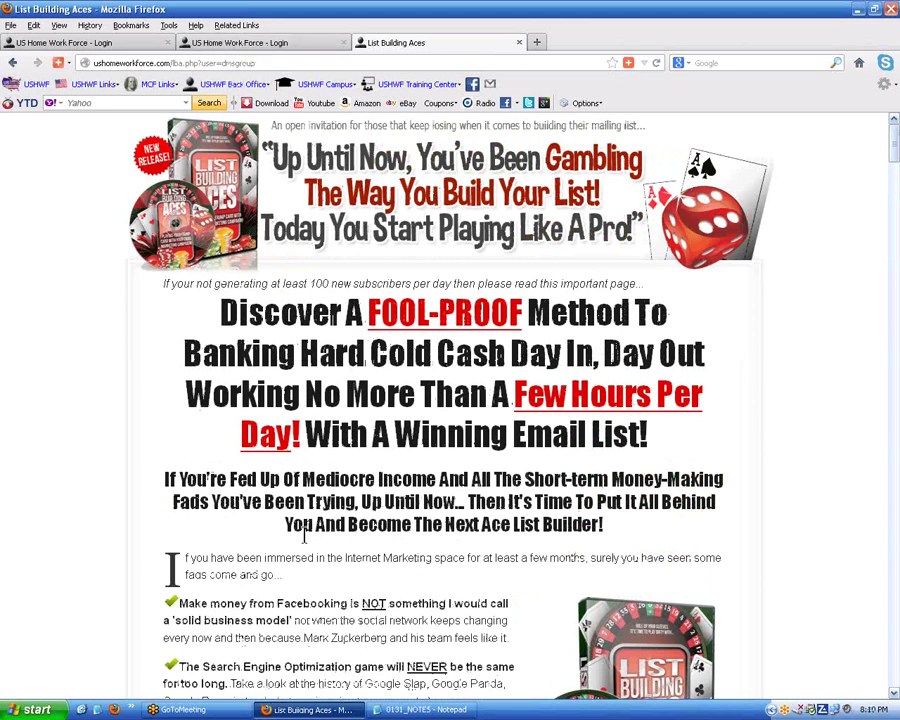
- Go back to the eCourse squeeze page and review its first name and email form
key(alt+Tab)
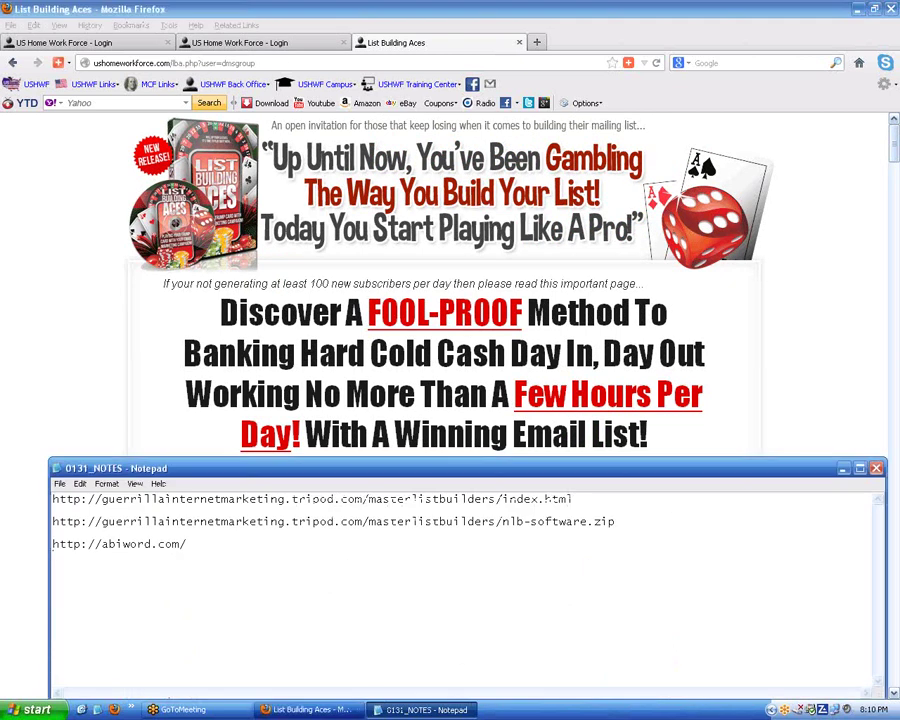
click(305, 709)
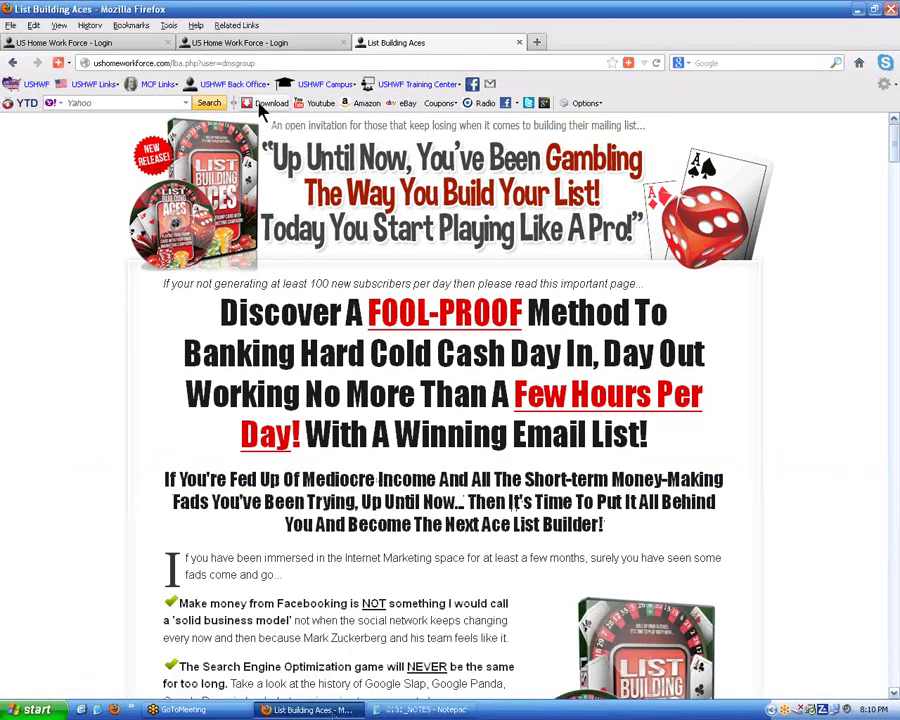
click(12, 62)
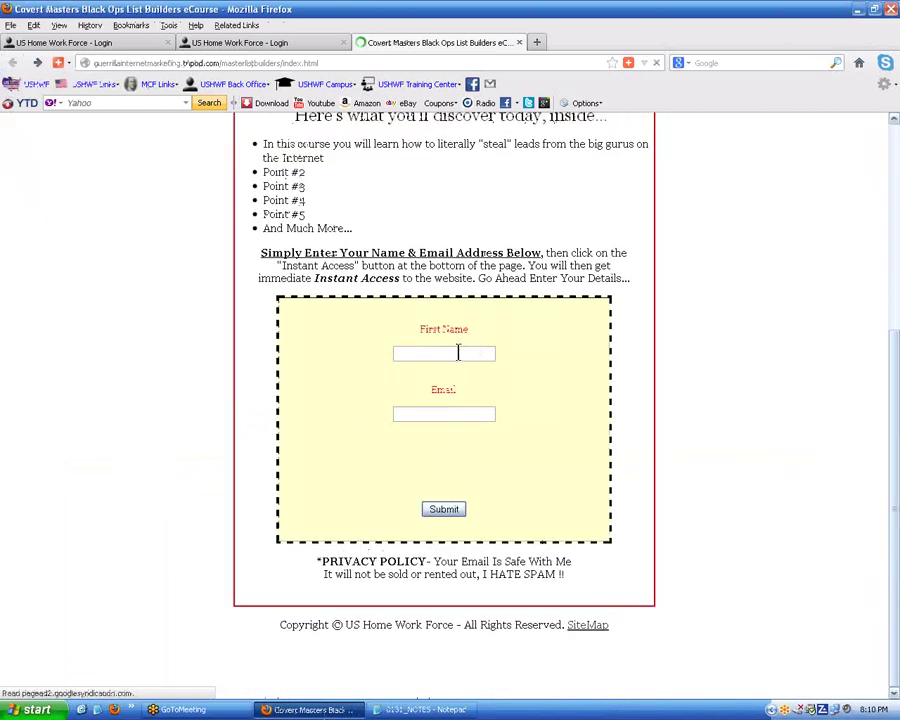
click(455, 350)
click(444, 289)
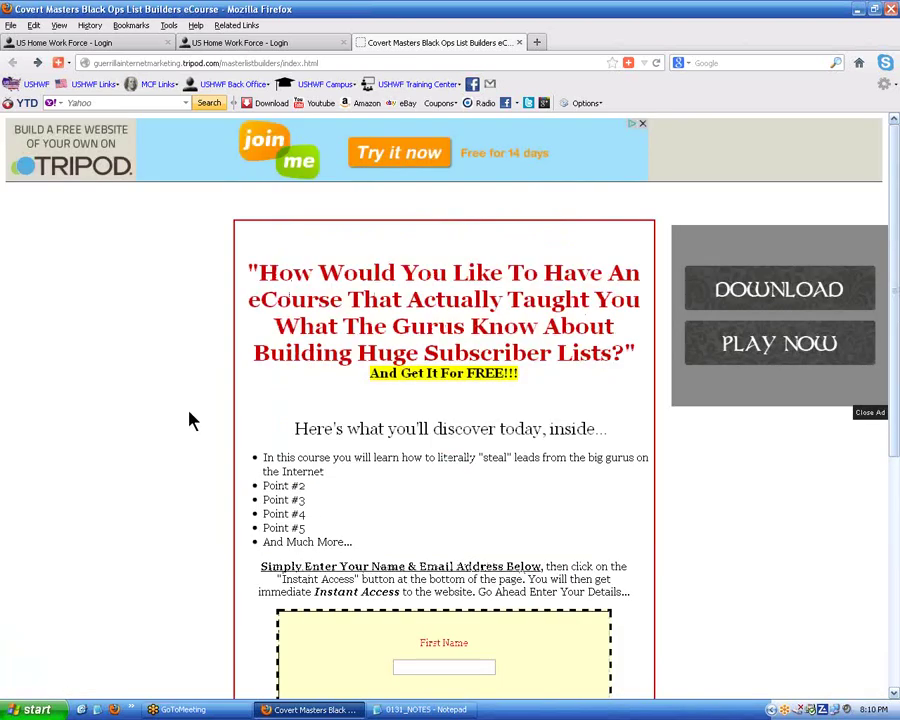
- Close the eCourse page and open another USHWF Back Office login page in a new tab
click(519, 43)
click(68, 44)
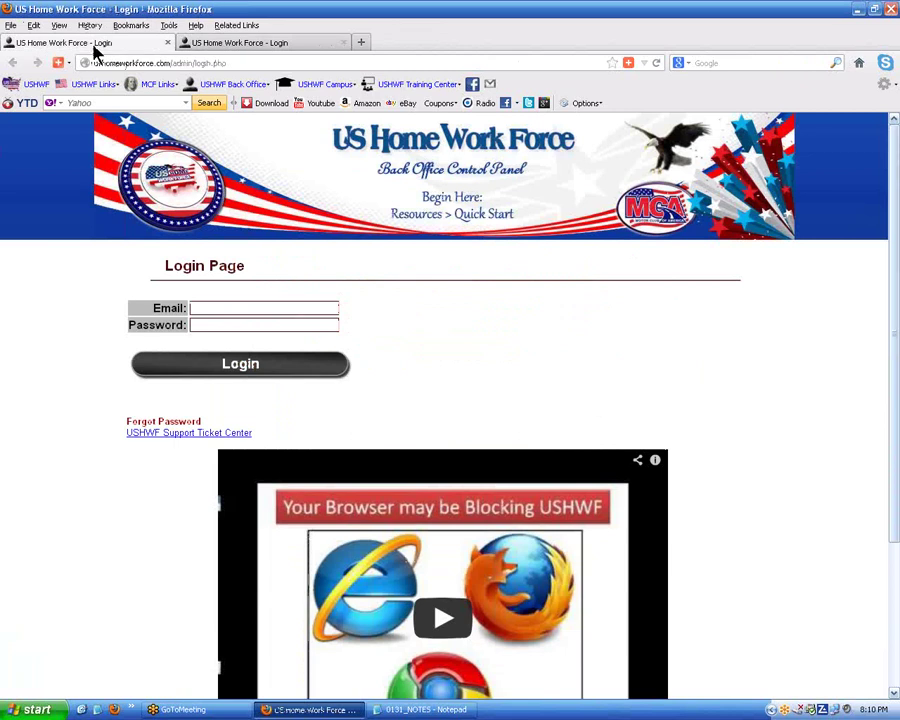
click(272, 47)
click(125, 45)
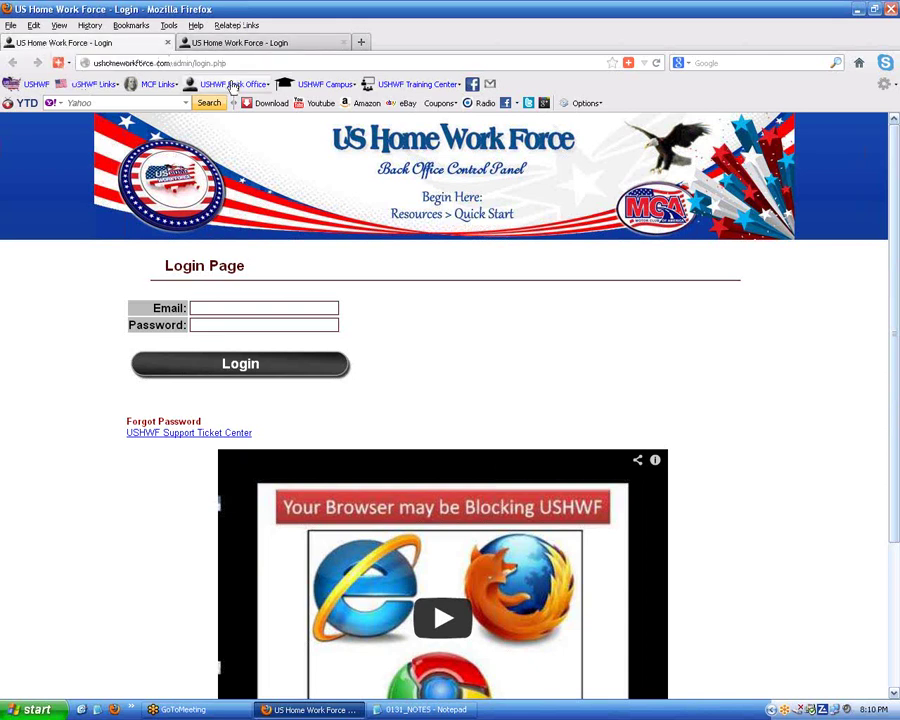
click(232, 87)
click(239, 104)
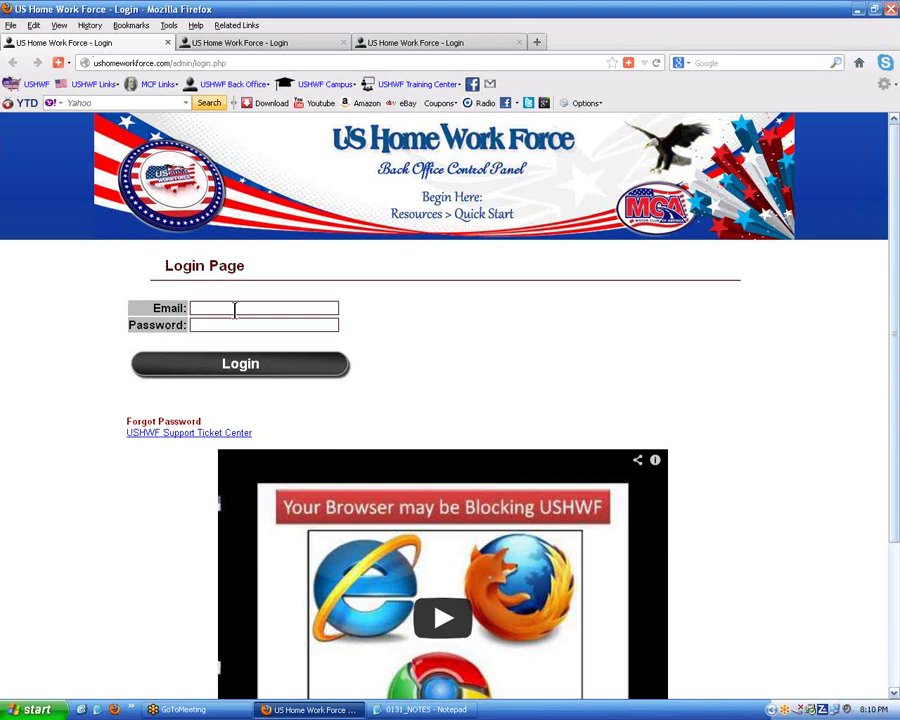
- Log in to the back office on the first login page with the saved account email and password
click(235, 308)
click(236, 320)
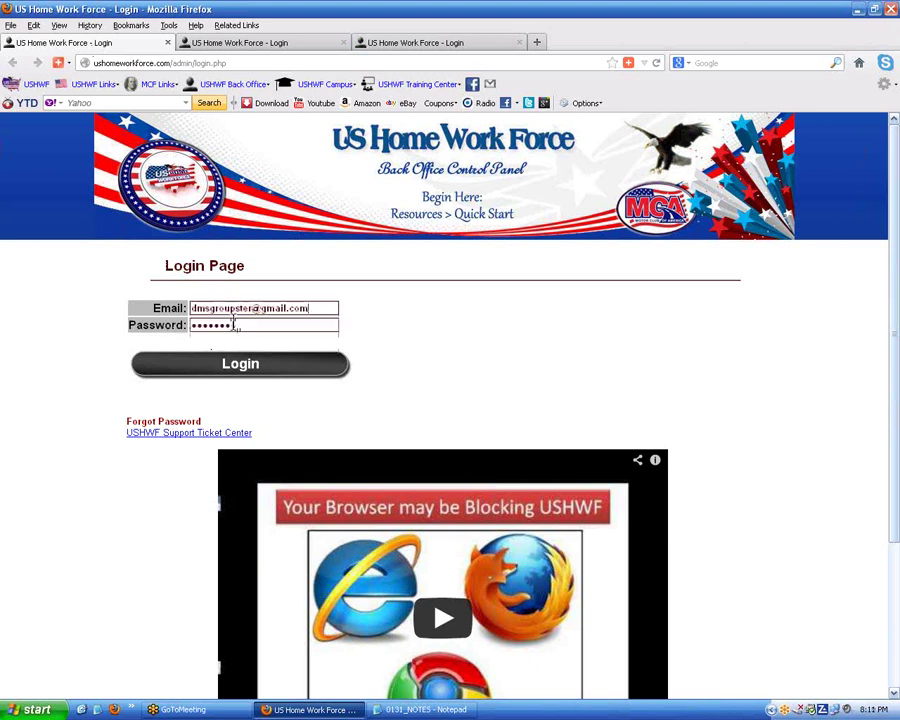
click(245, 364)
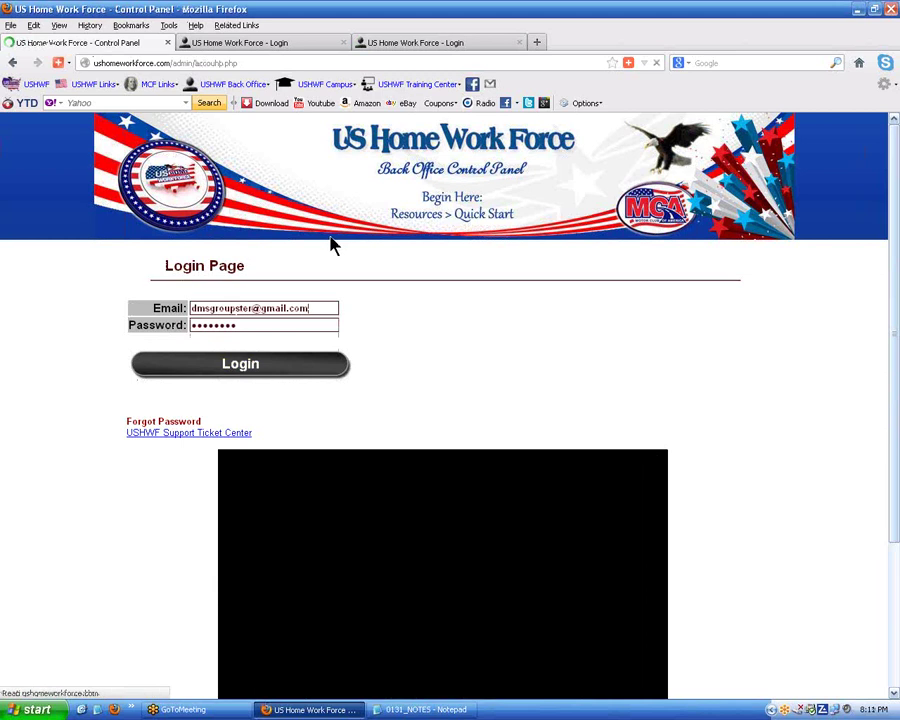
- Log in to the back office on the second login page with the saved account email and password
click(245, 41)
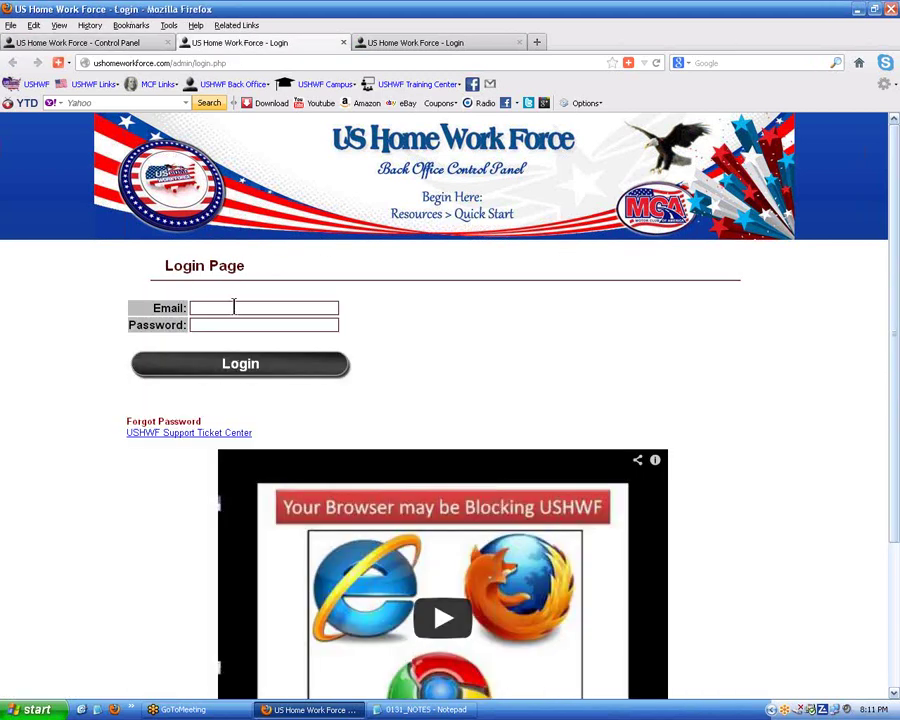
click(234, 307)
click(237, 321)
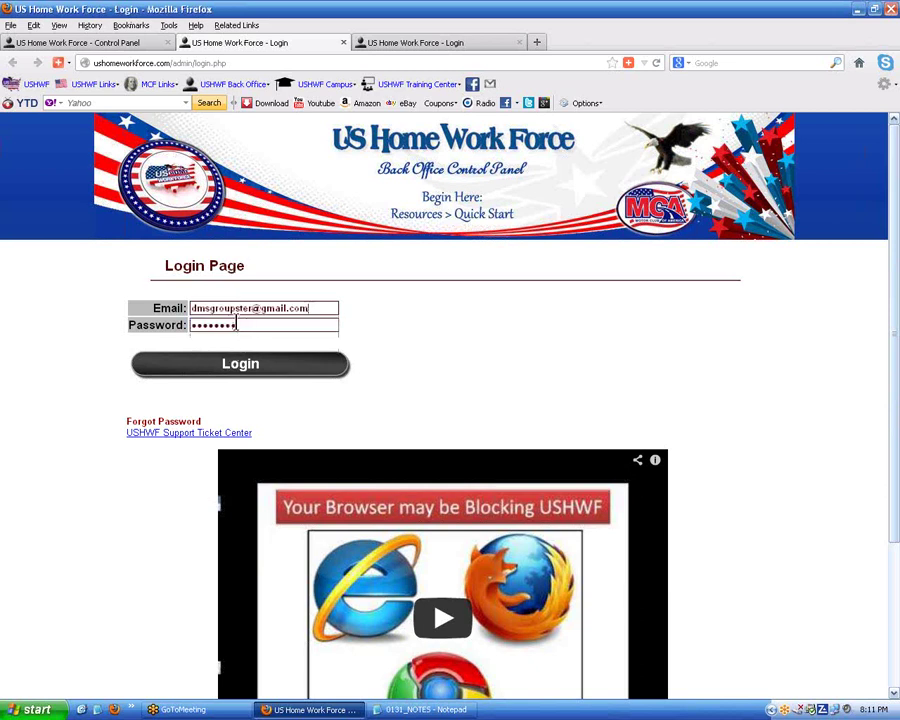
click(242, 367)
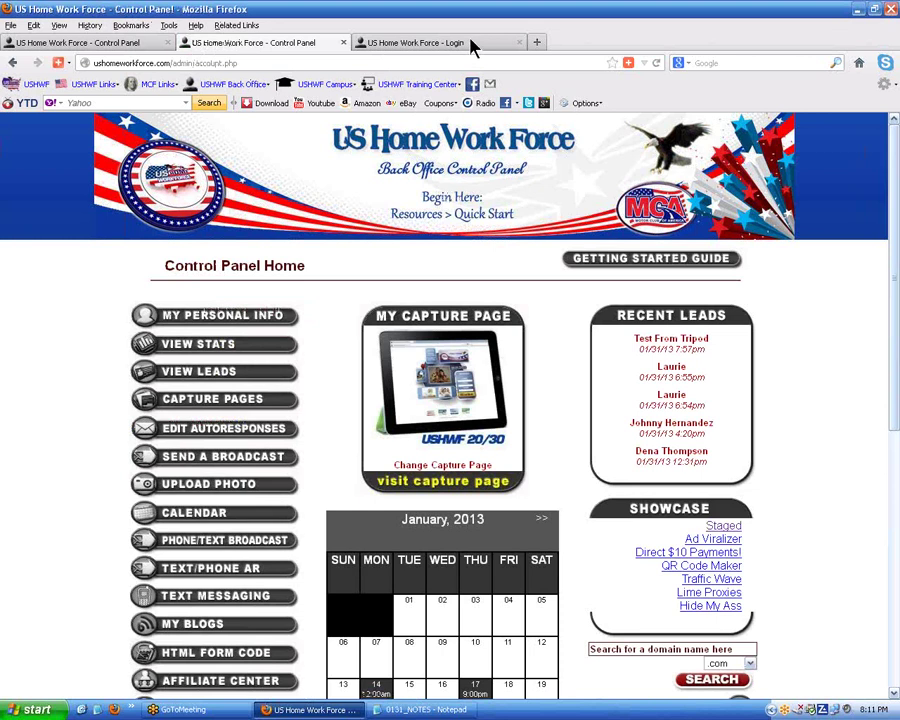
- Log in to the back office on the third login page with the saved account email and password
click(472, 45)
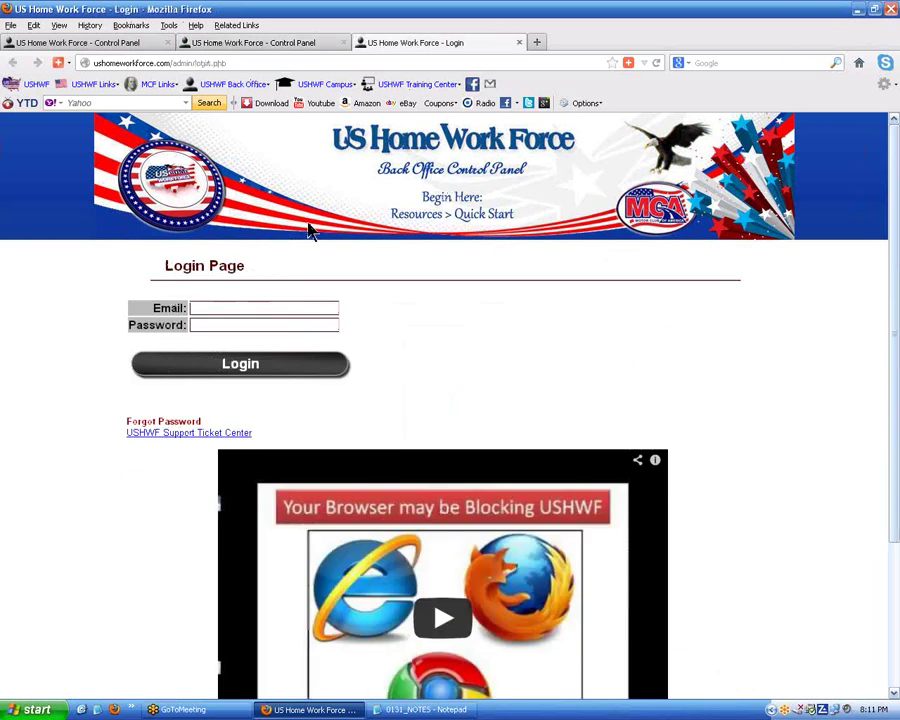
click(269, 307)
click(264, 309)
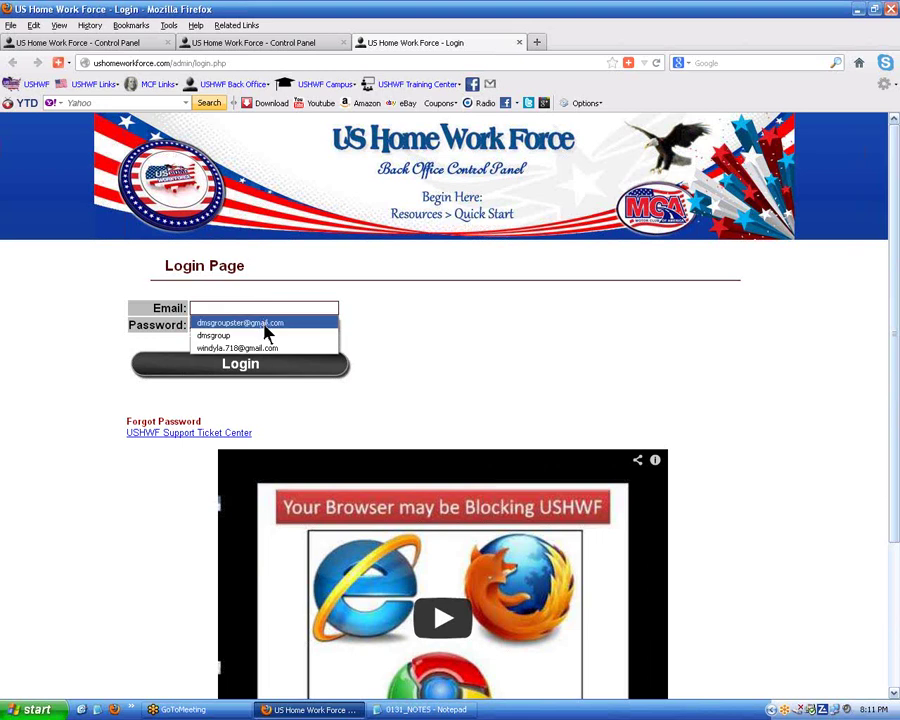
click(266, 318)
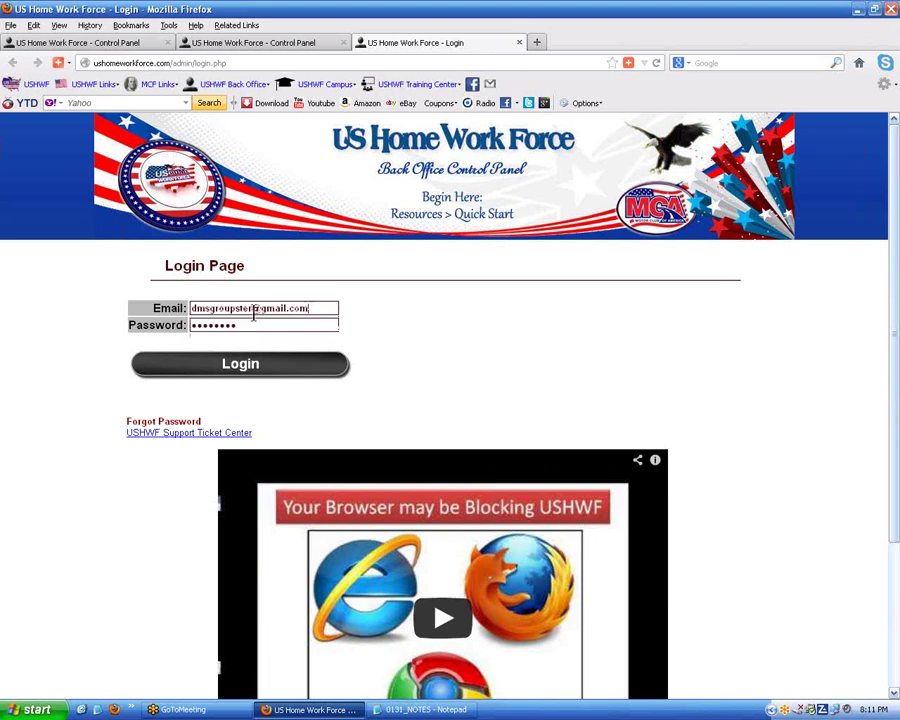
click(242, 368)
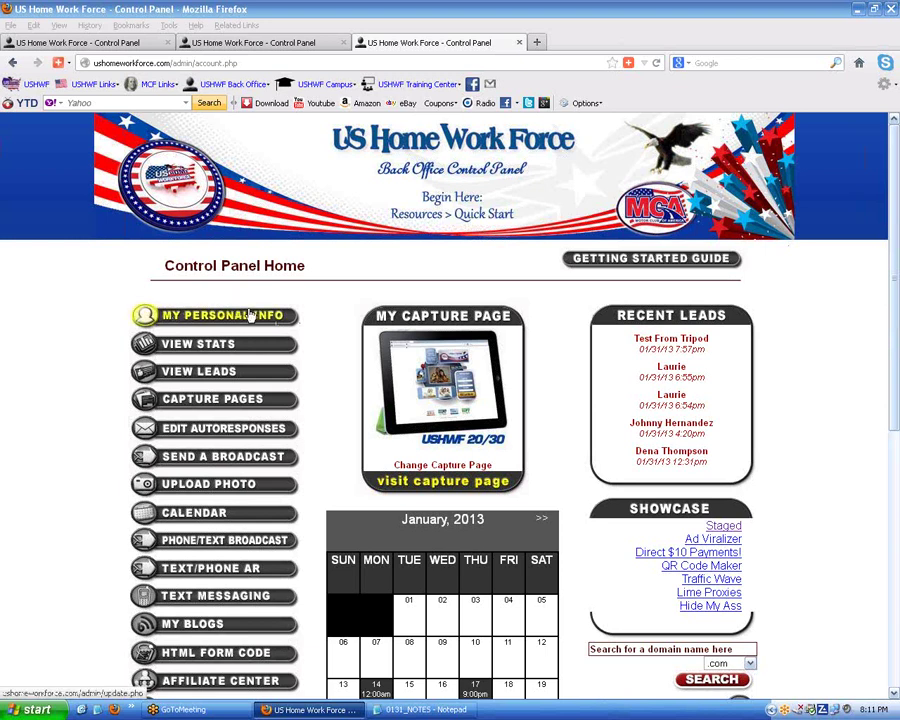
click(66, 42)
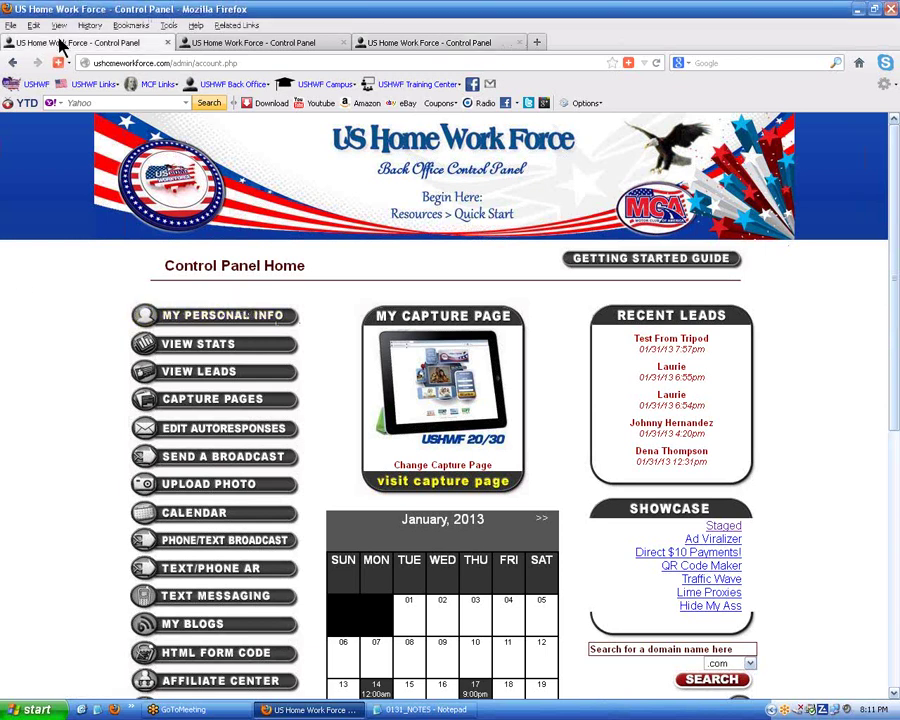
click(270, 44)
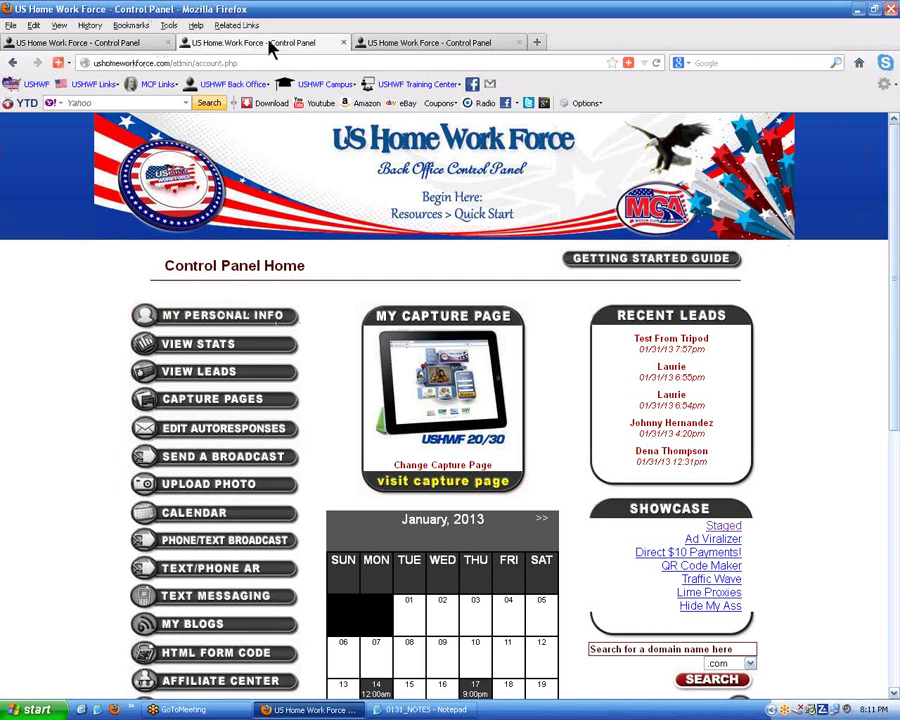
click(444, 44)
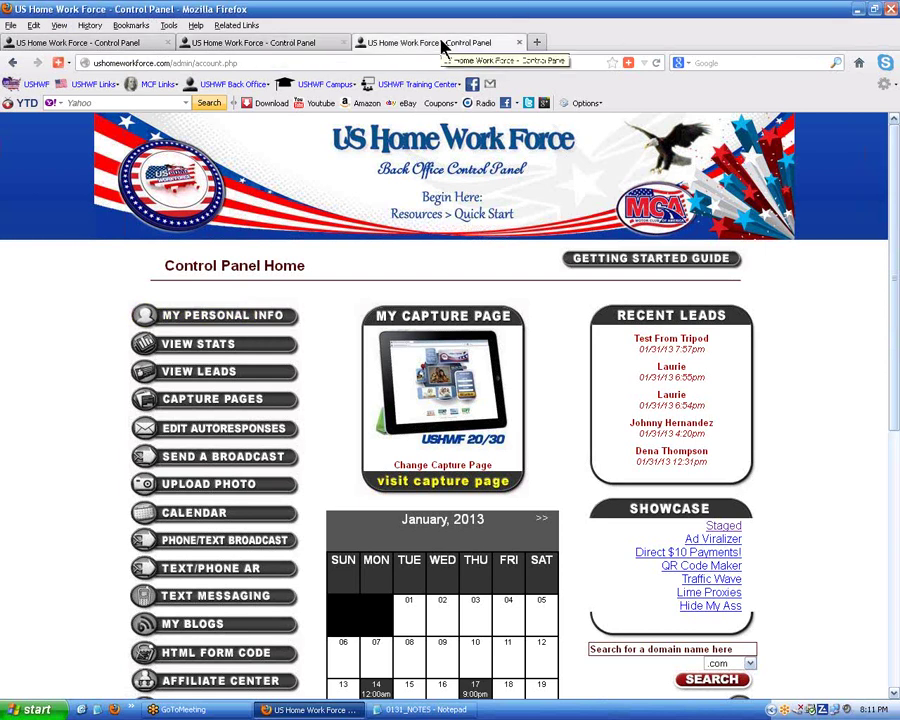
- Open the HTML Form Code page from the first control panel and set its lead group to List Builder
click(87, 46)
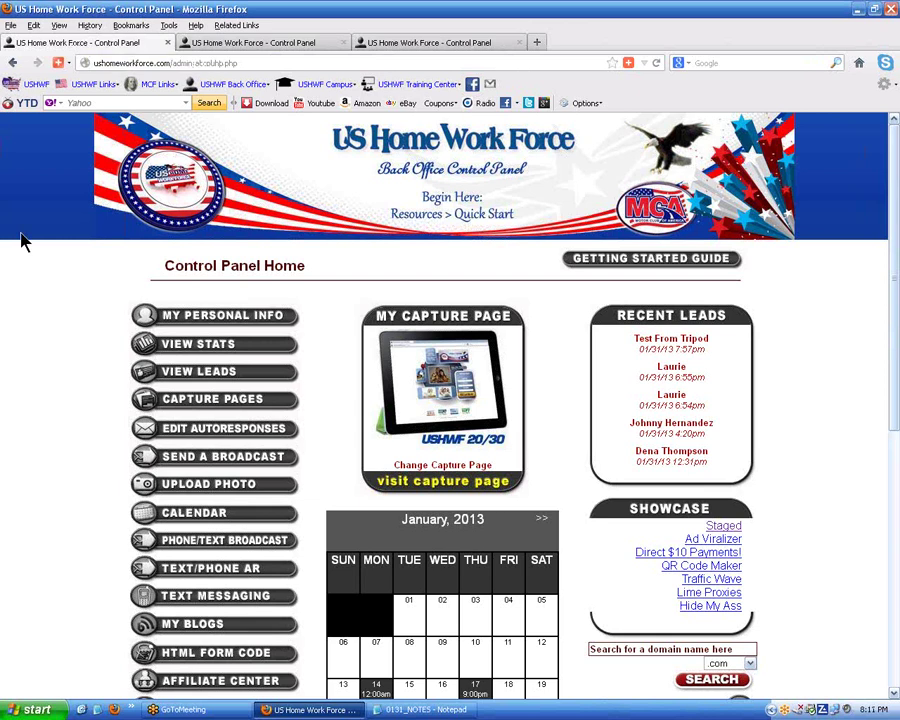
click(220, 655)
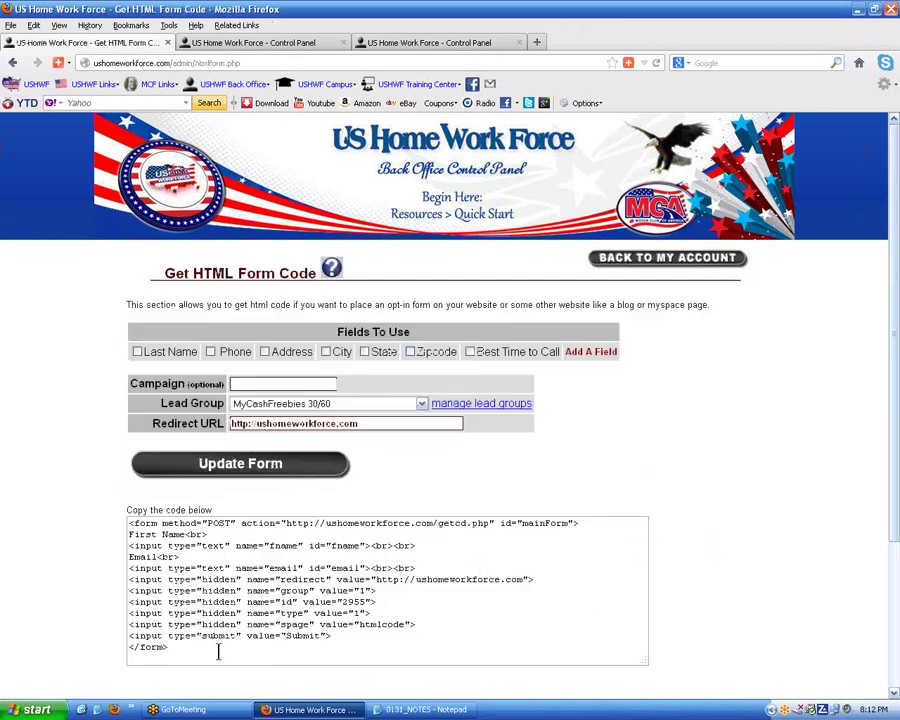
click(350, 405)
scroll(350, 510, down, 10)
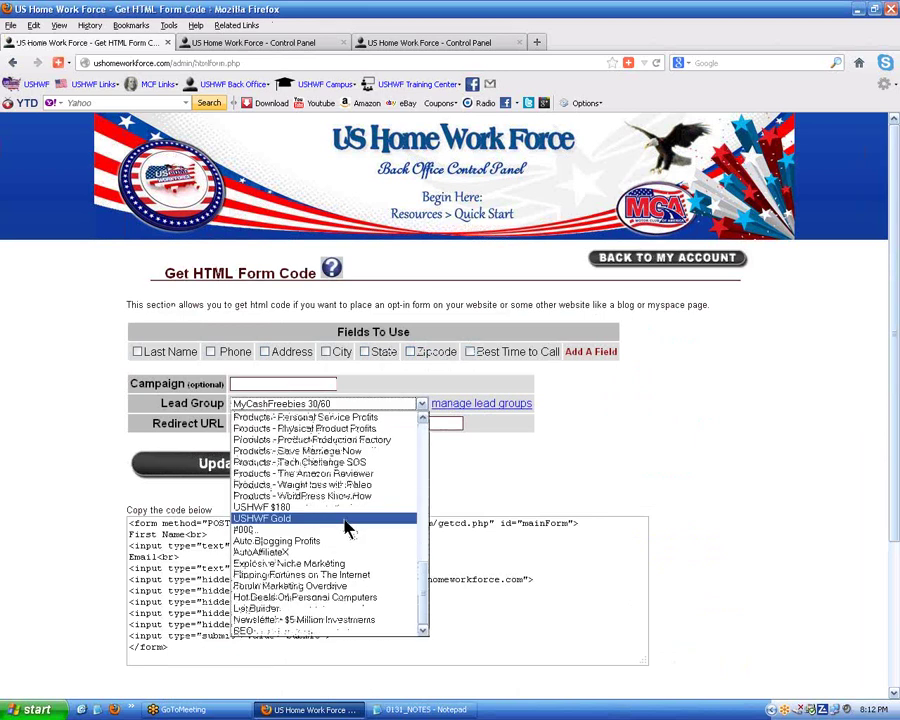
click(345, 608)
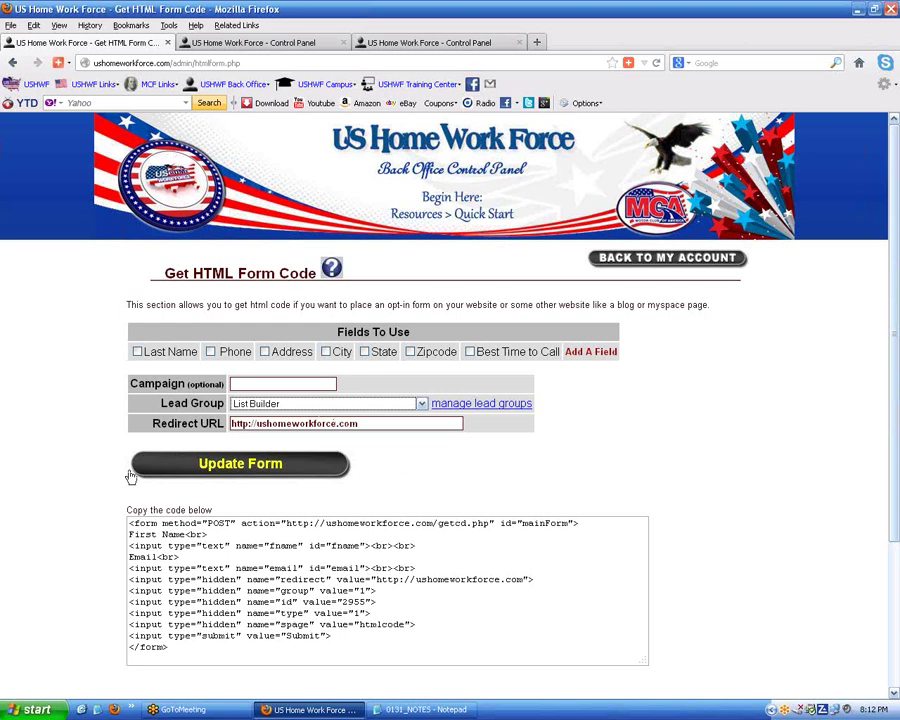
- From the second control panel, open the Resources page's quick start entry "1a. Your USHWF 20/30 Advertising Links"
click(272, 46)
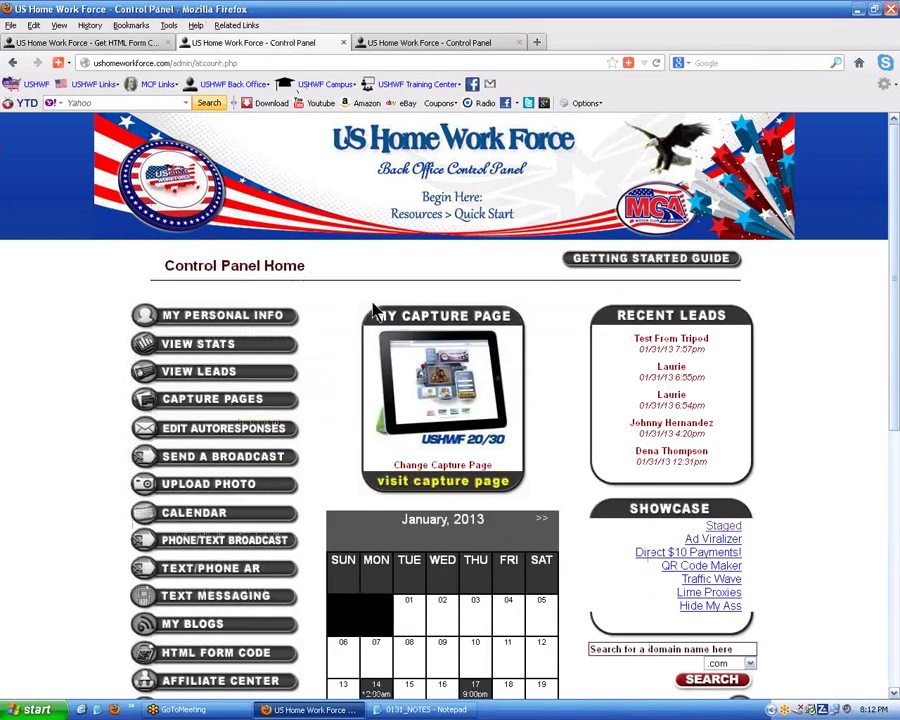
scroll(277, 333, down, 5)
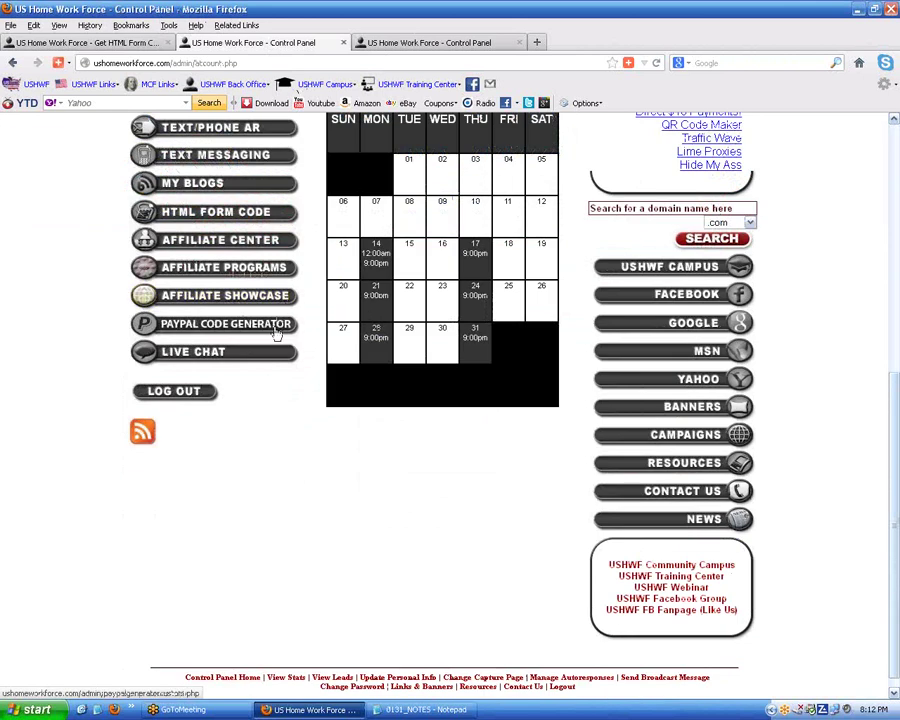
click(642, 466)
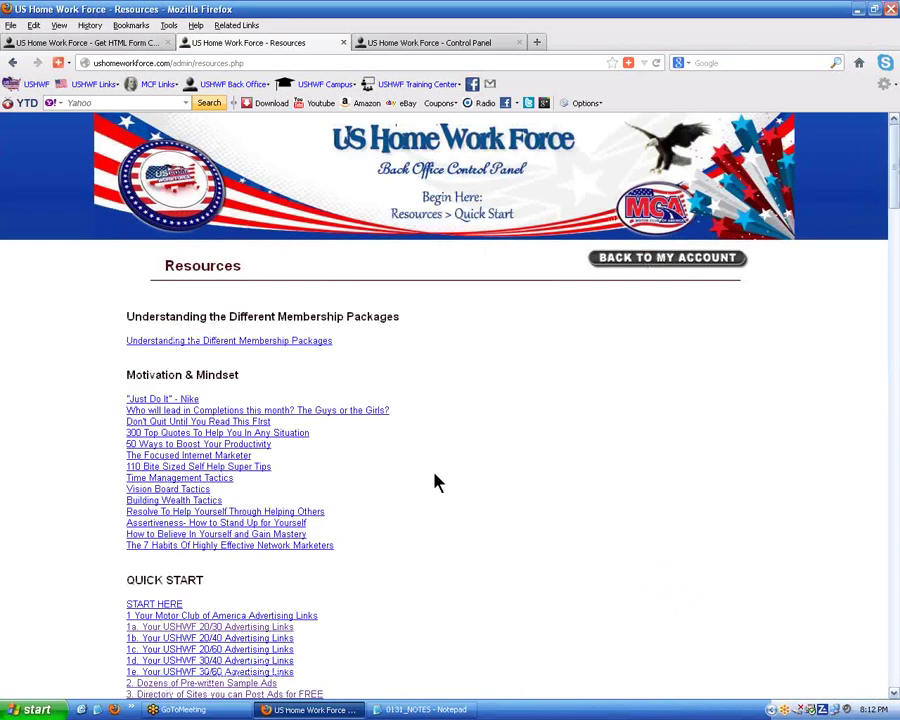
scroll(437, 482, down, 3)
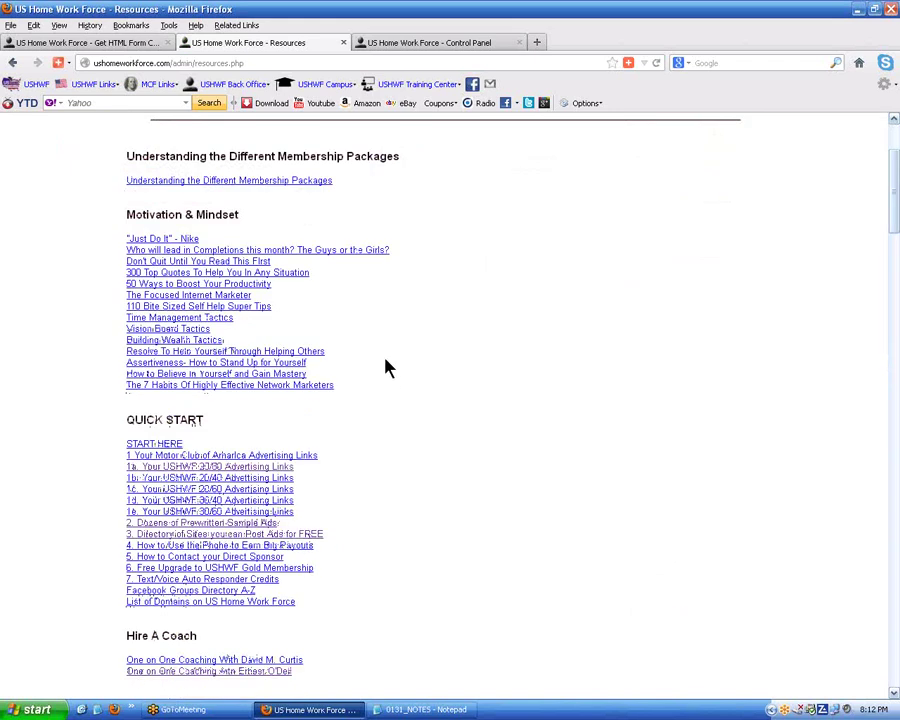
click(275, 466)
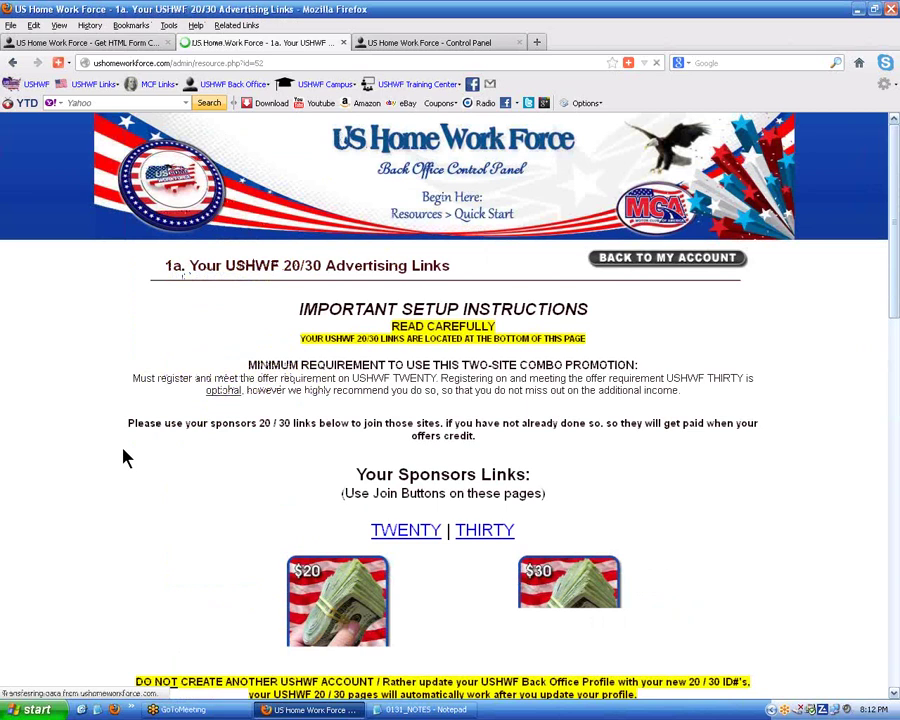
- Copy the address of the "USHWF TWENTY" first landing page link from the 20/30 advertising links
scroll(126, 458, down, 5)
scroll(126, 458, down, 10)
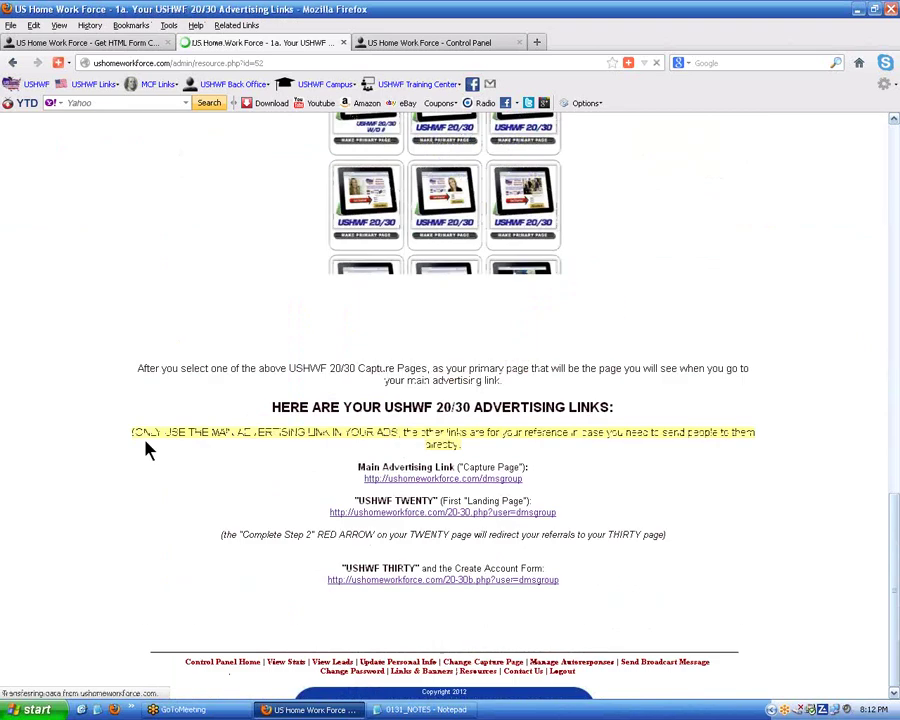
right_click(490, 516)
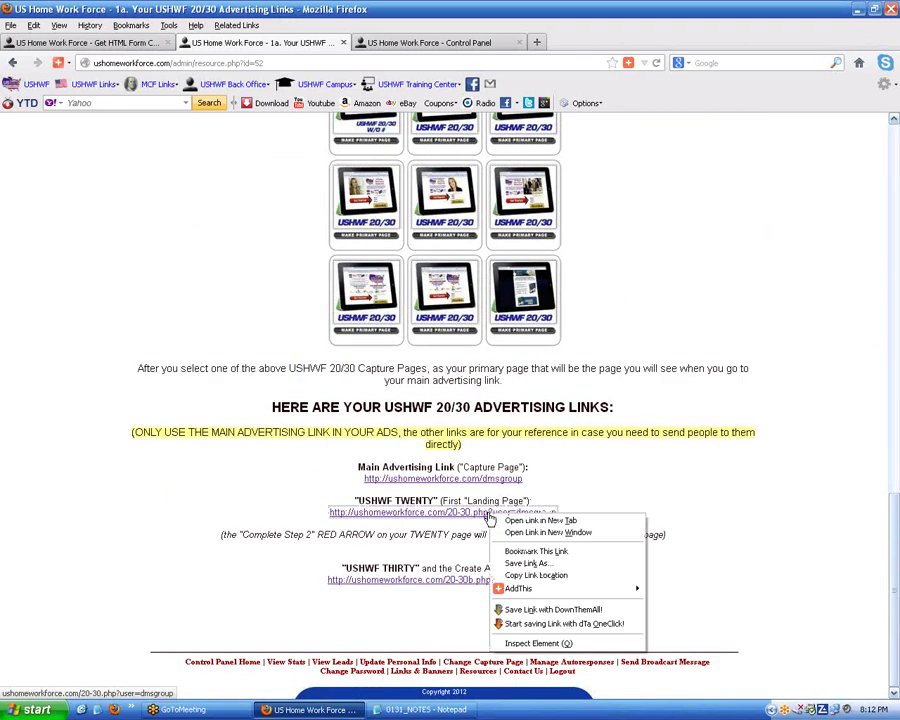
click(556, 579)
- Replace the redirect URL on the HTML Form Code page with the copied USHWF TWENTY landing page link
click(78, 47)
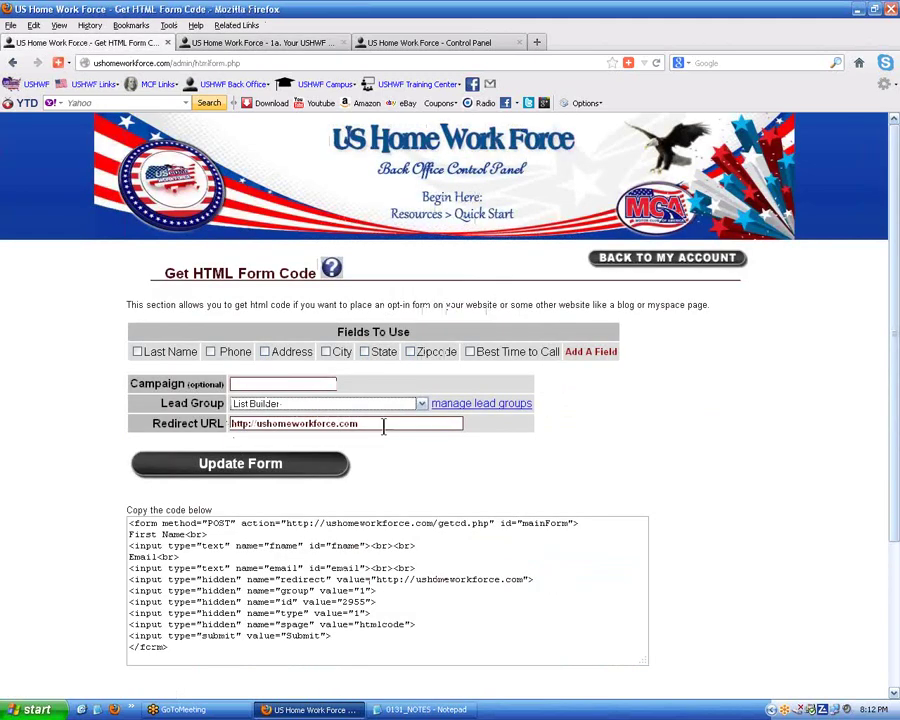
drag(378, 424, 143, 436)
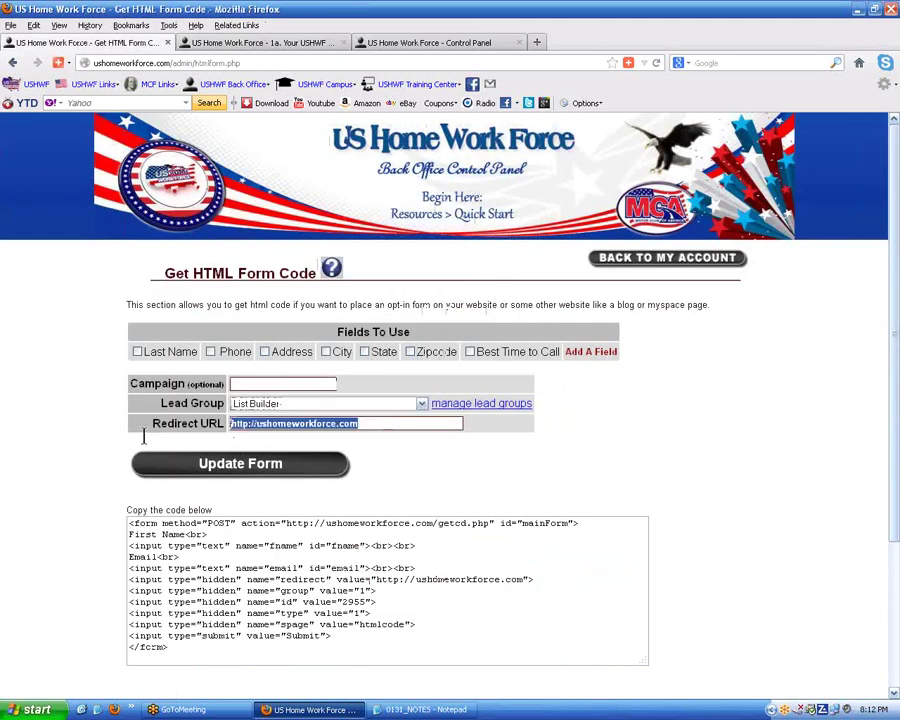
key(ctrl+v)
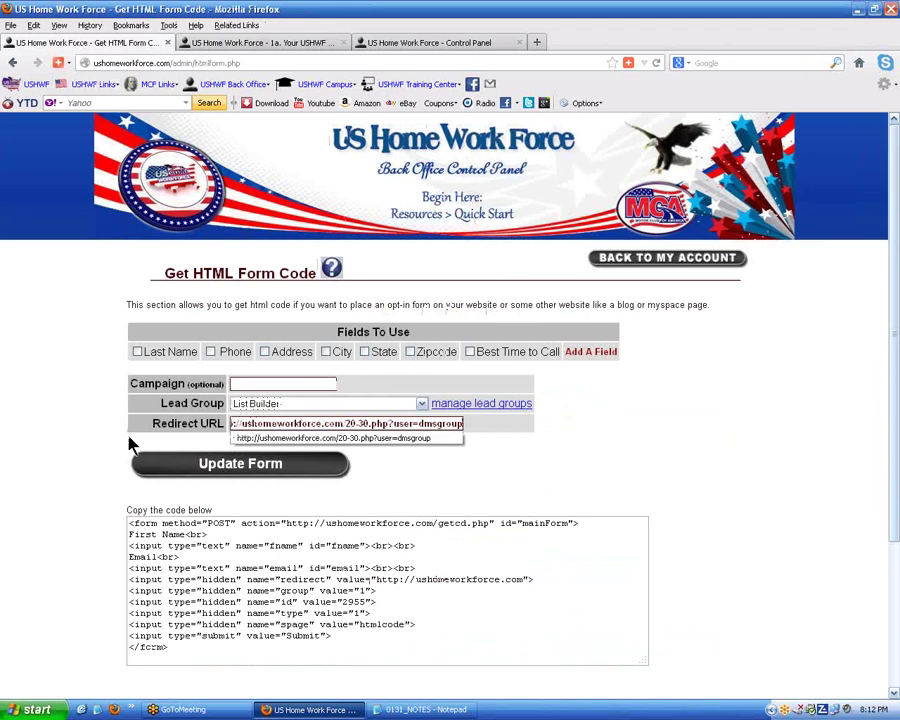
key(Escape)
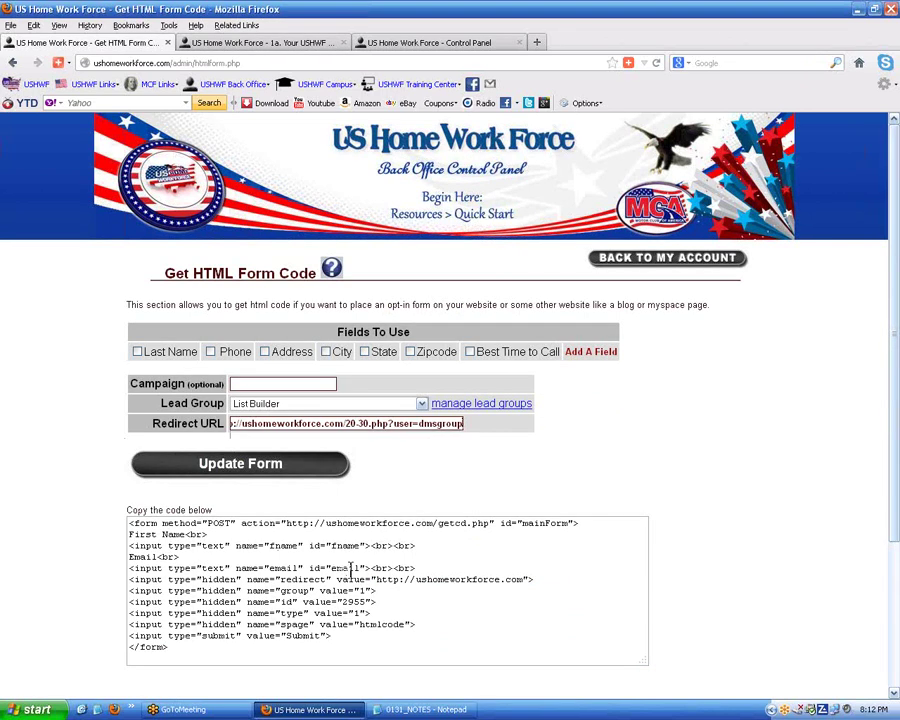
- Check the chosen lead group and the redirect URL on the form, and highlight the HTML form code
click(311, 405)
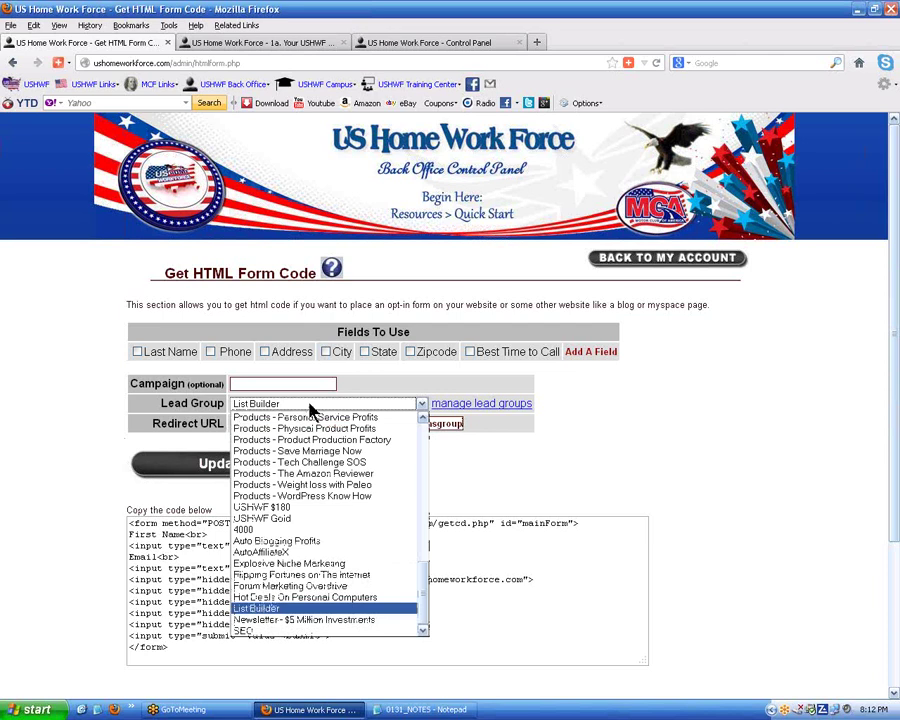
click(311, 408)
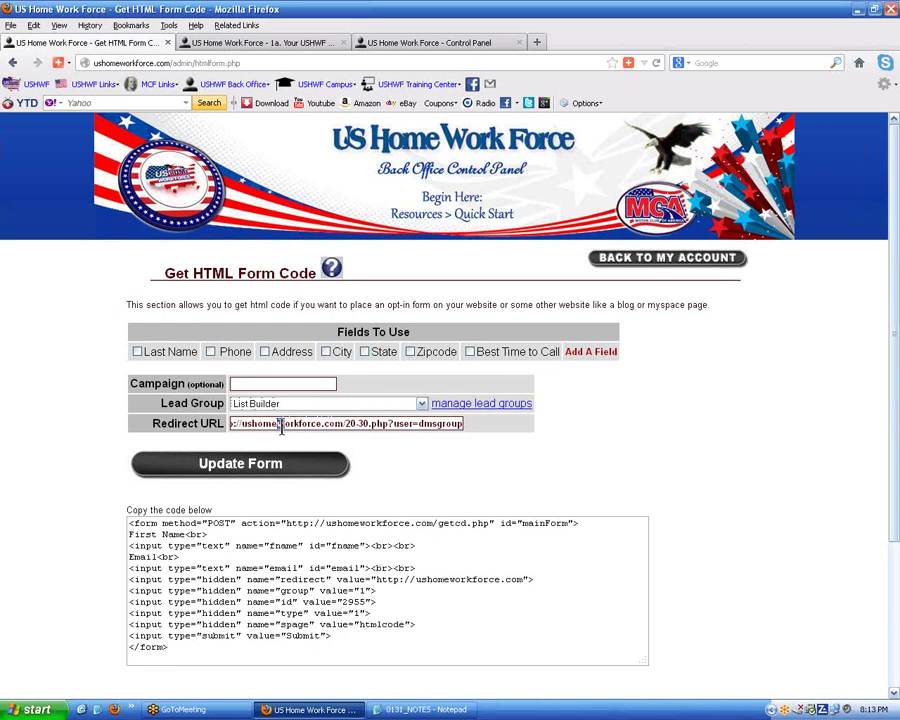
drag(322, 424, 417, 421)
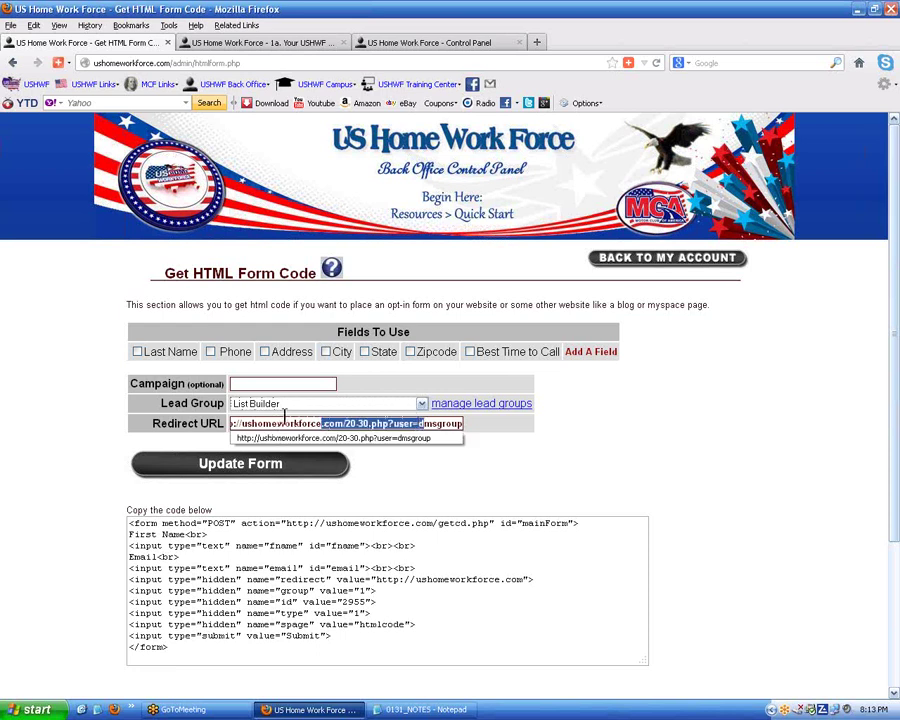
click(293, 404)
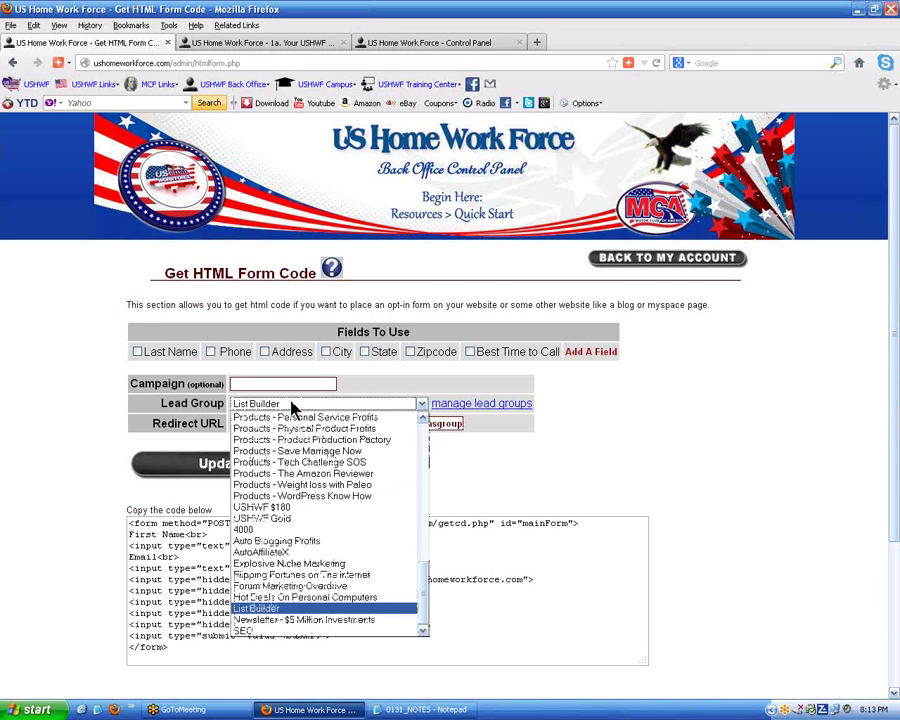
click(288, 404)
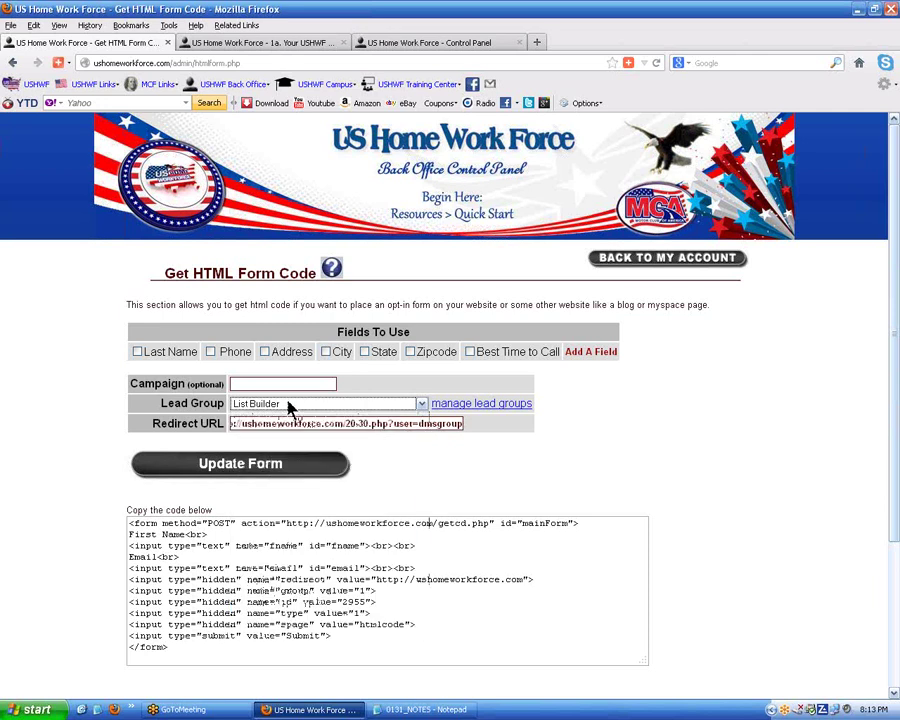
drag(333, 428, 384, 424)
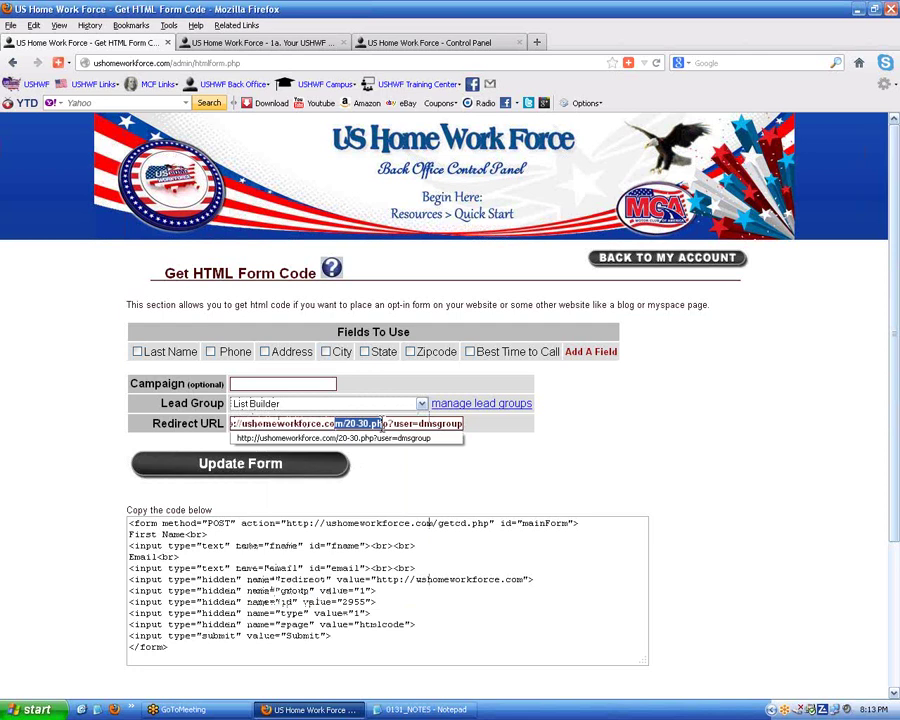
click(334, 601)
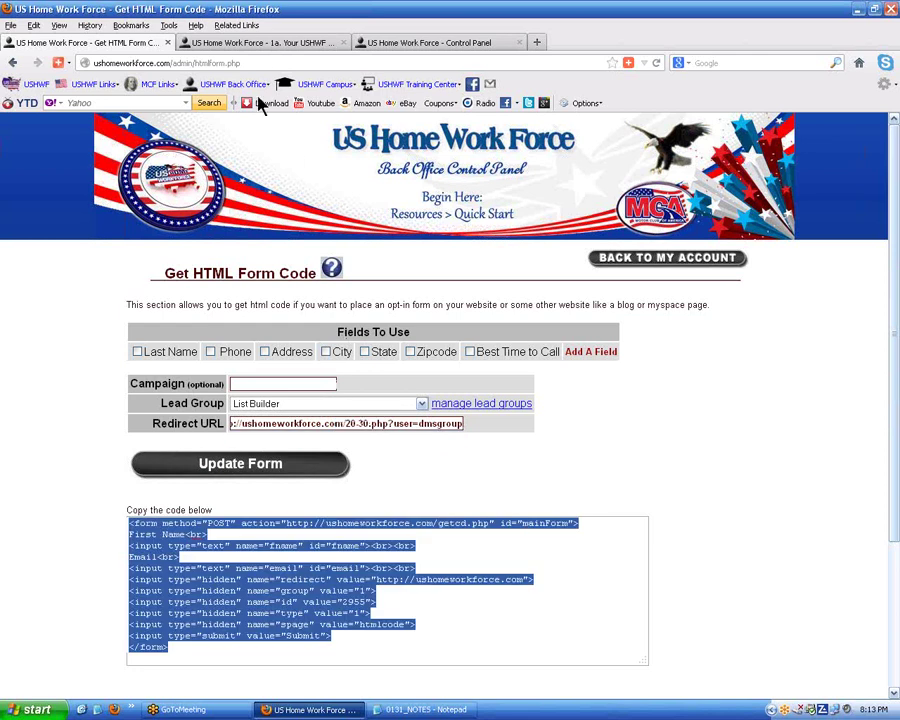
- From the third control panel, open the capture pages and show the Affiliate Products category
click(268, 44)
click(450, 45)
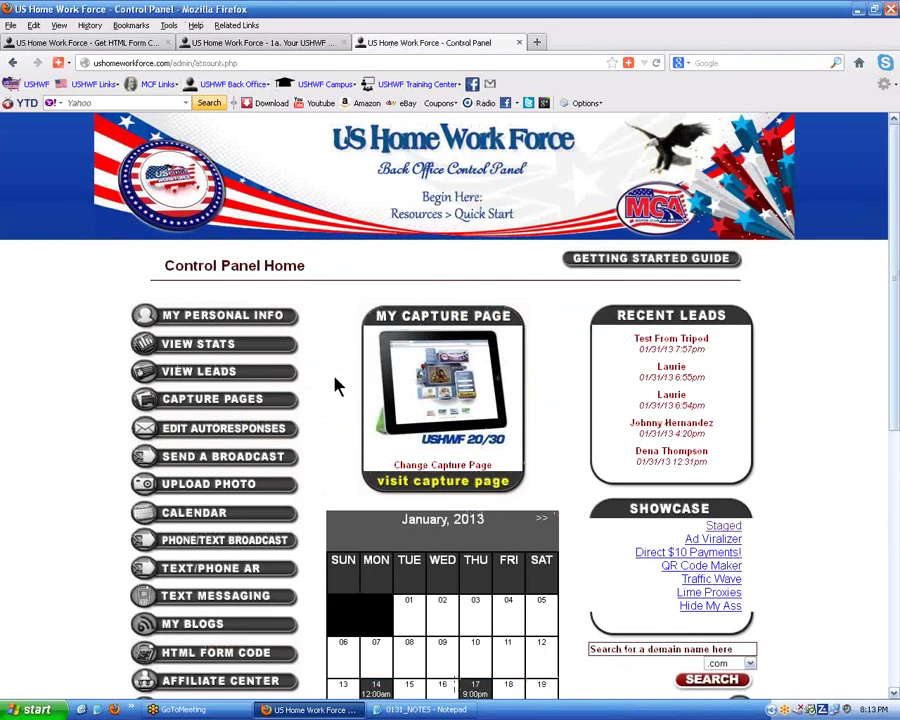
click(213, 400)
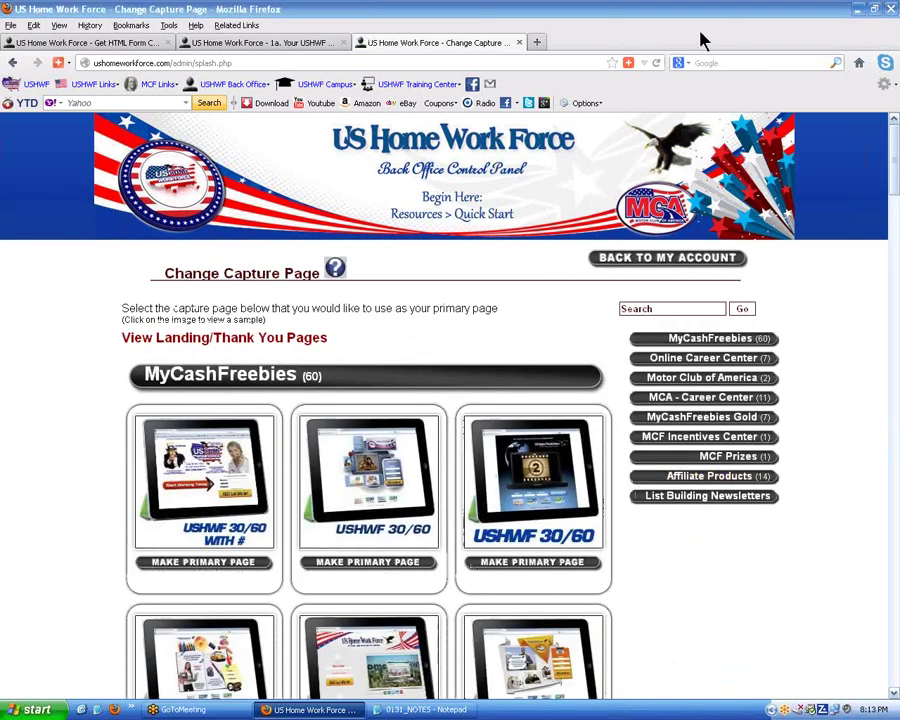
click(716, 482)
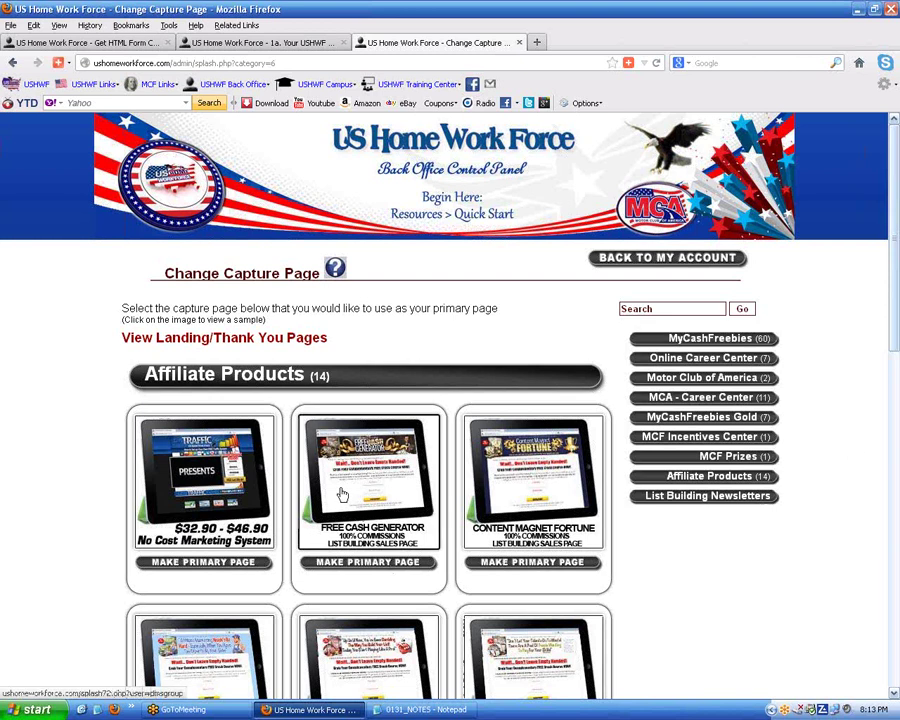
- Open the sample of the List Building Aces capture page and inspect its opt-in form
scroll(341, 494, down, 3)
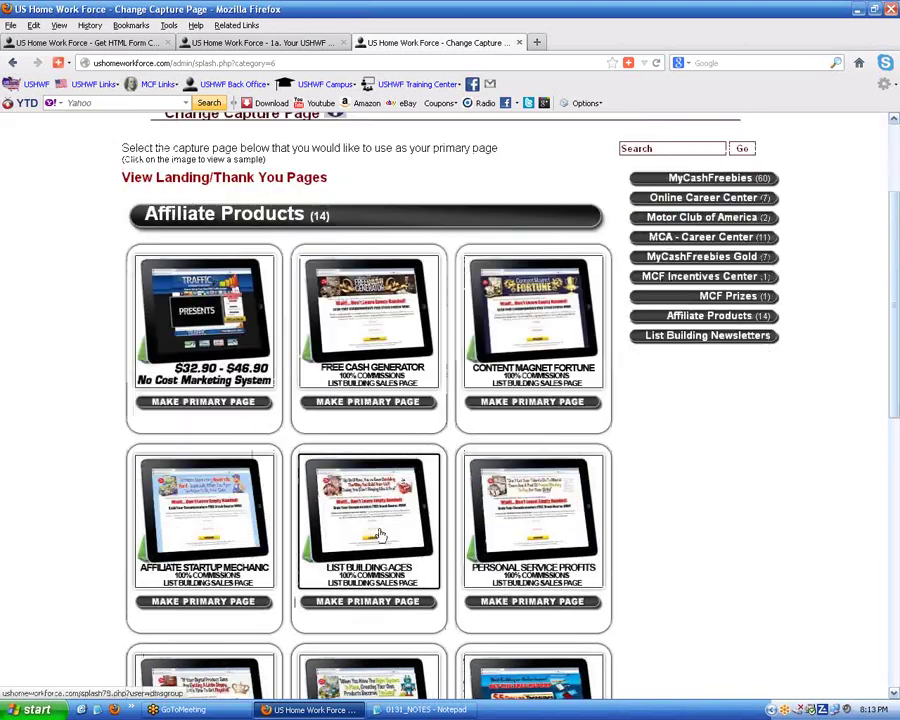
click(380, 538)
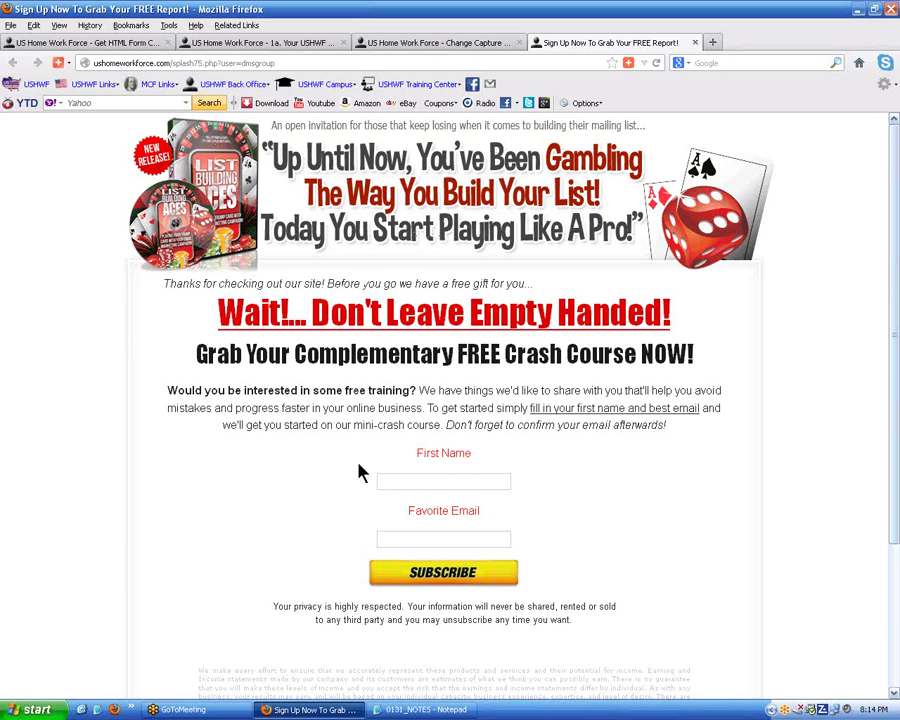
click(433, 482)
- Leave the HTML Form Code page and return to the account's control panel
click(90, 46)
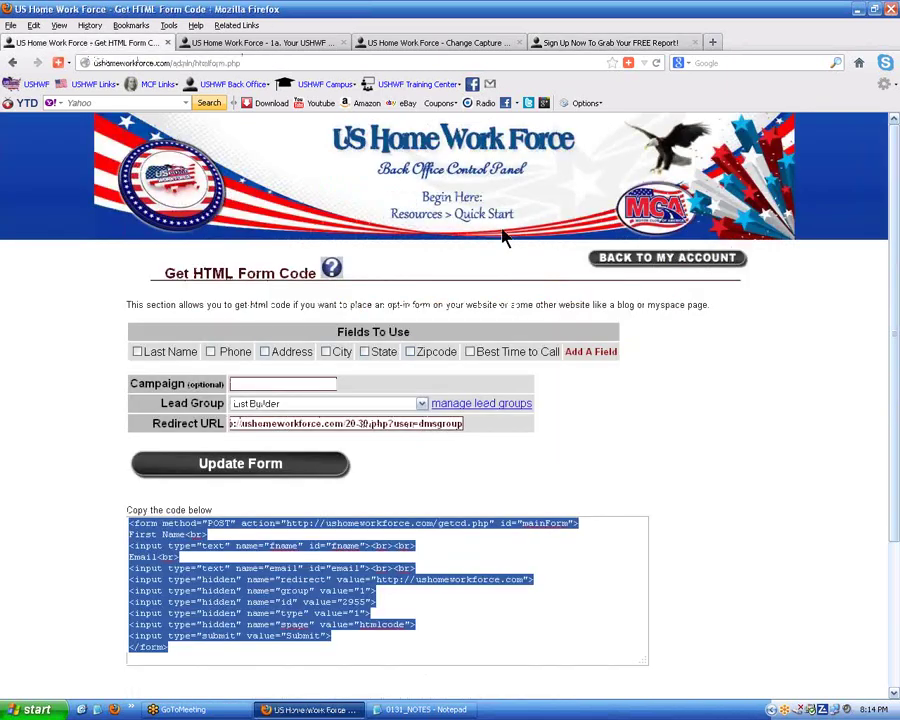
click(689, 260)
click(689, 260)
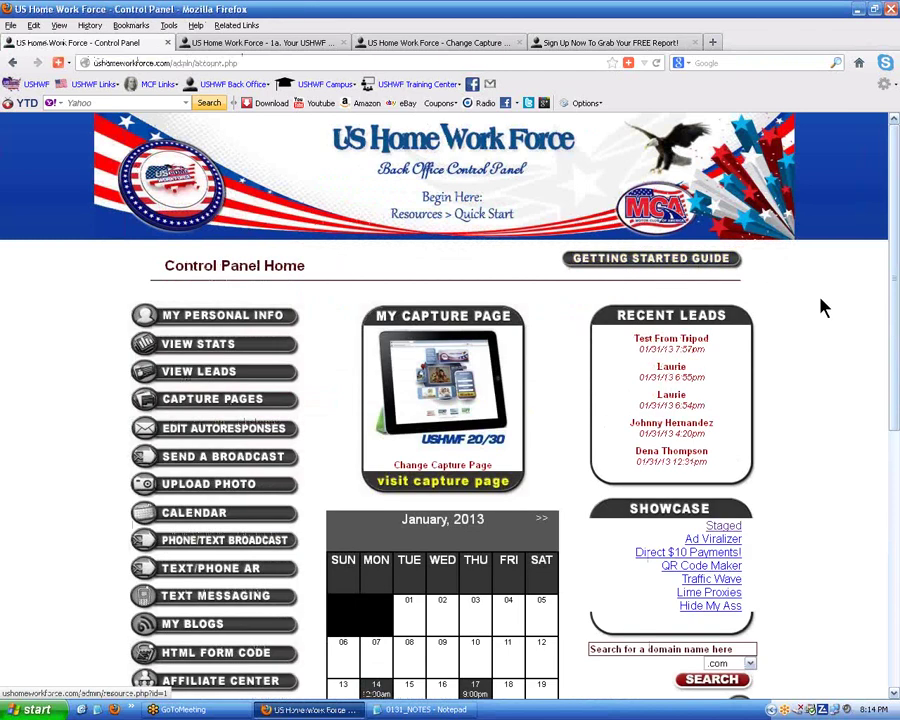
- Start Microsoft Office Outlook 2003 and dismiss the junk e-mail notice
click(34, 709)
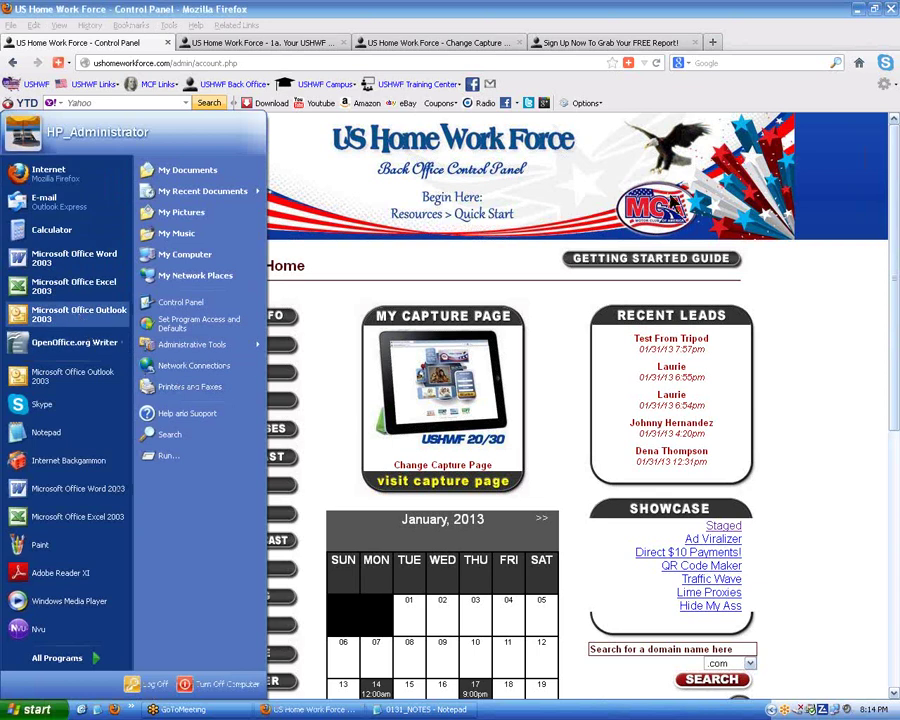
click(618, 121)
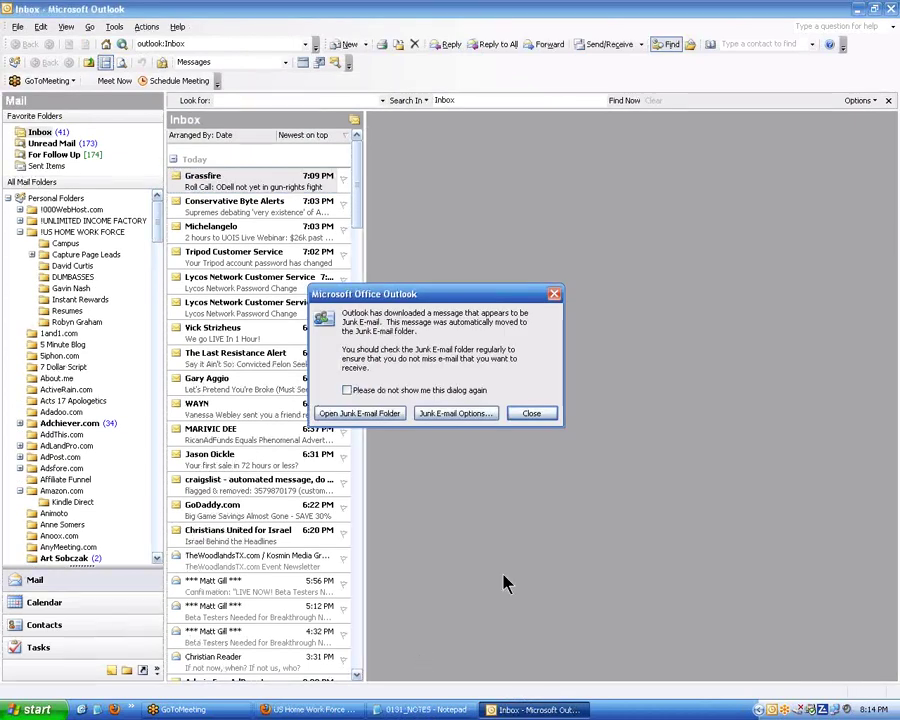
click(531, 413)
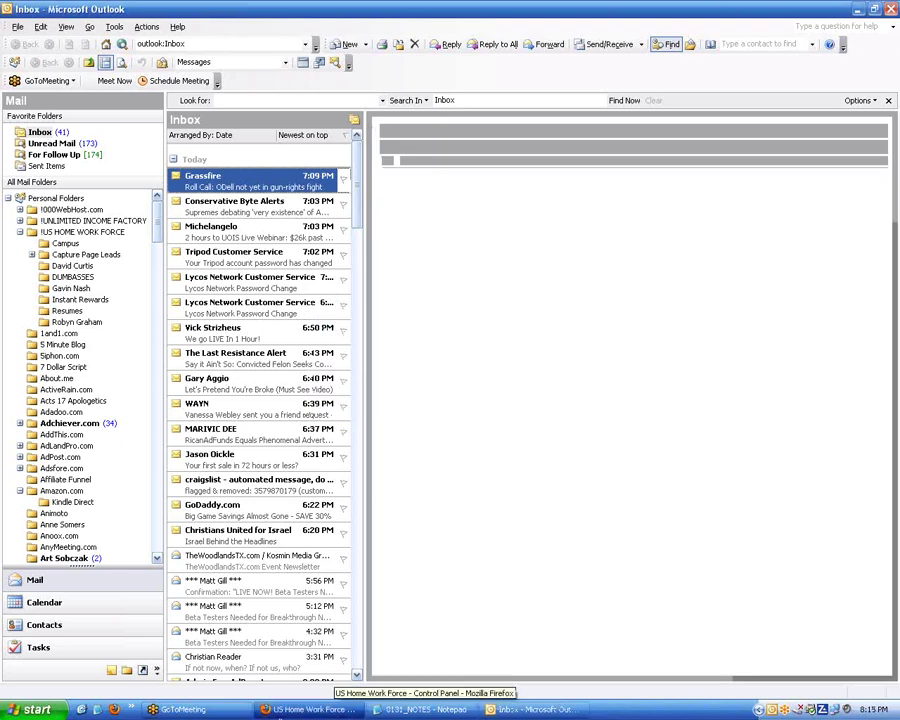
- Back in Firefox, close the Change Capture Page and free report sign-up pages and return to the control panel
click(305, 709)
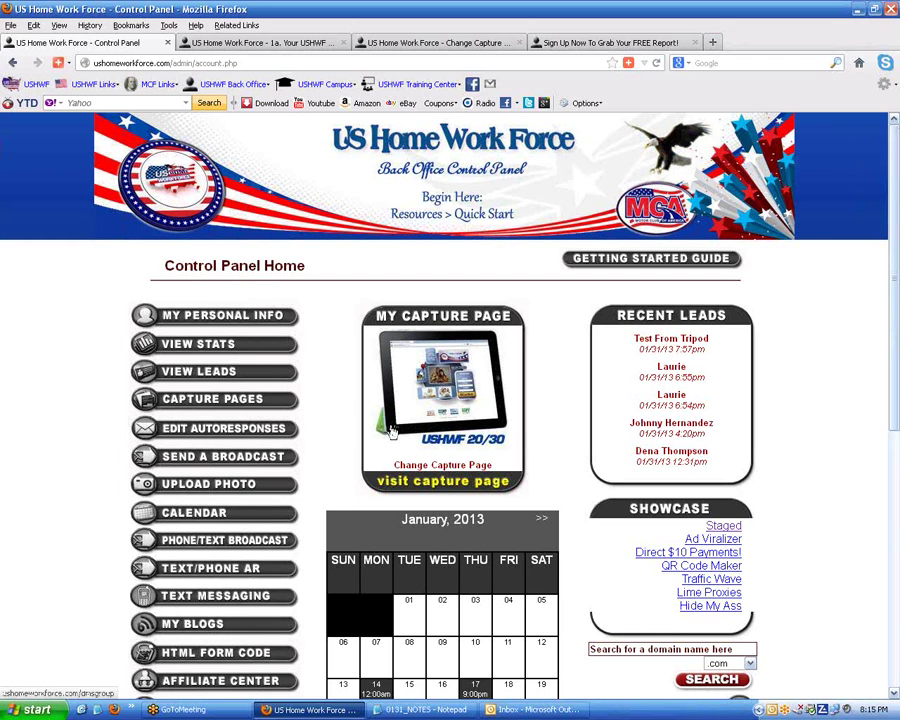
click(596, 45)
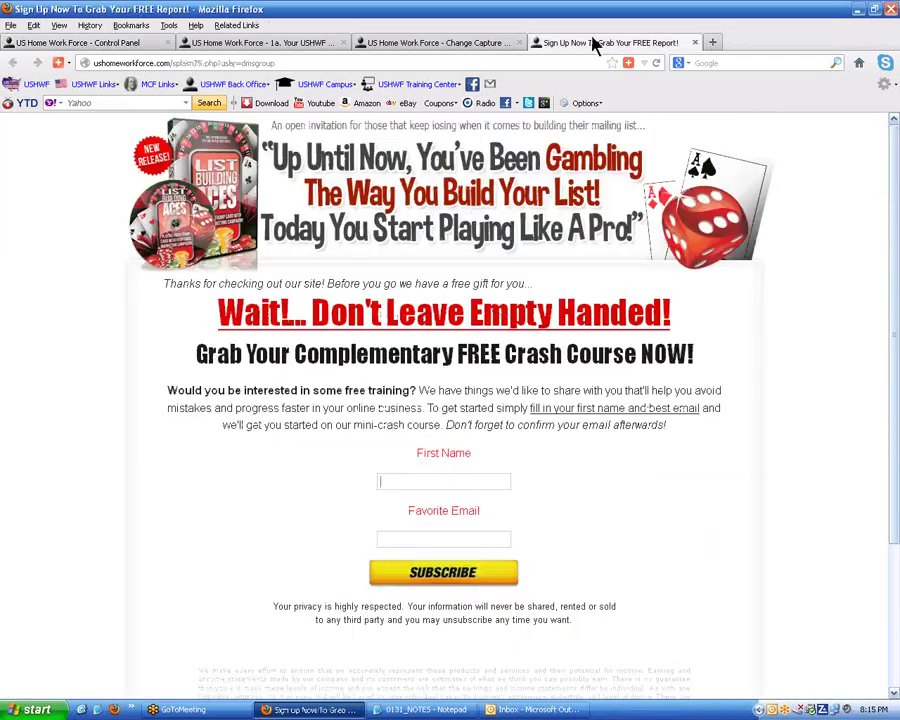
click(465, 48)
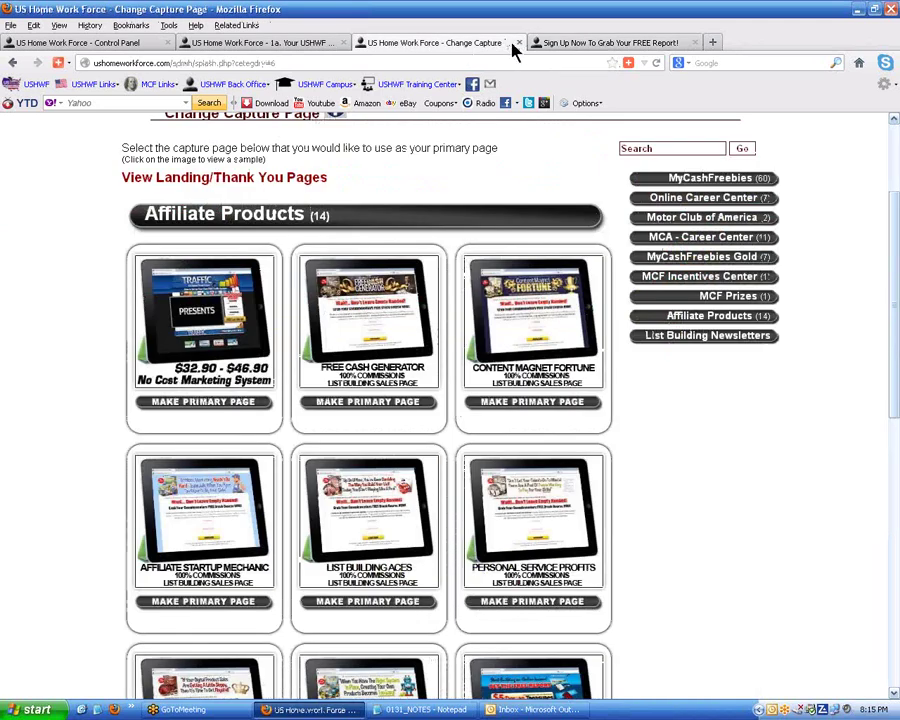
click(519, 43)
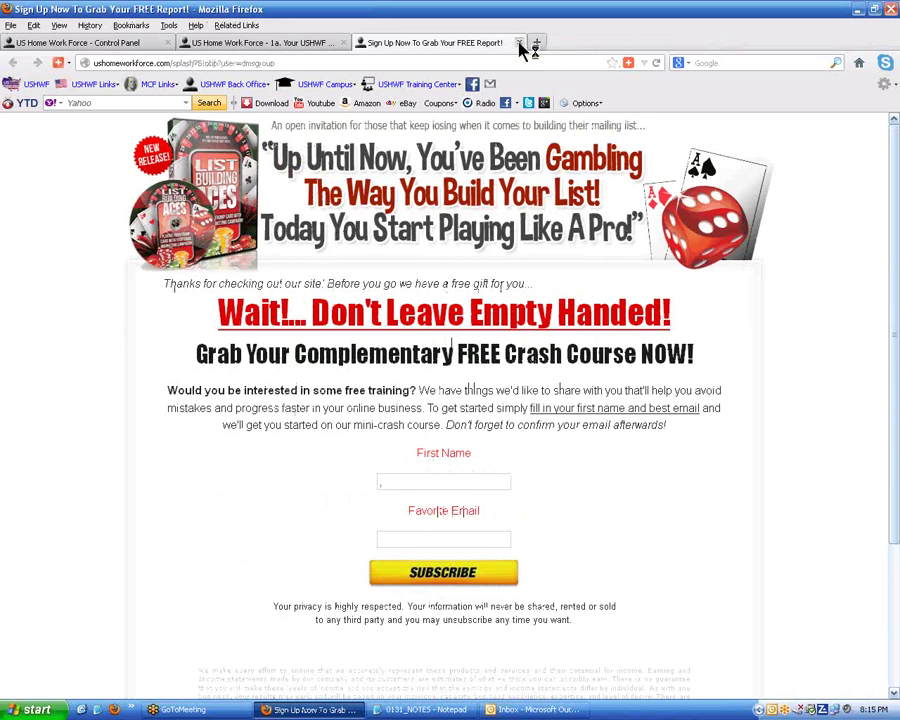
click(519, 44)
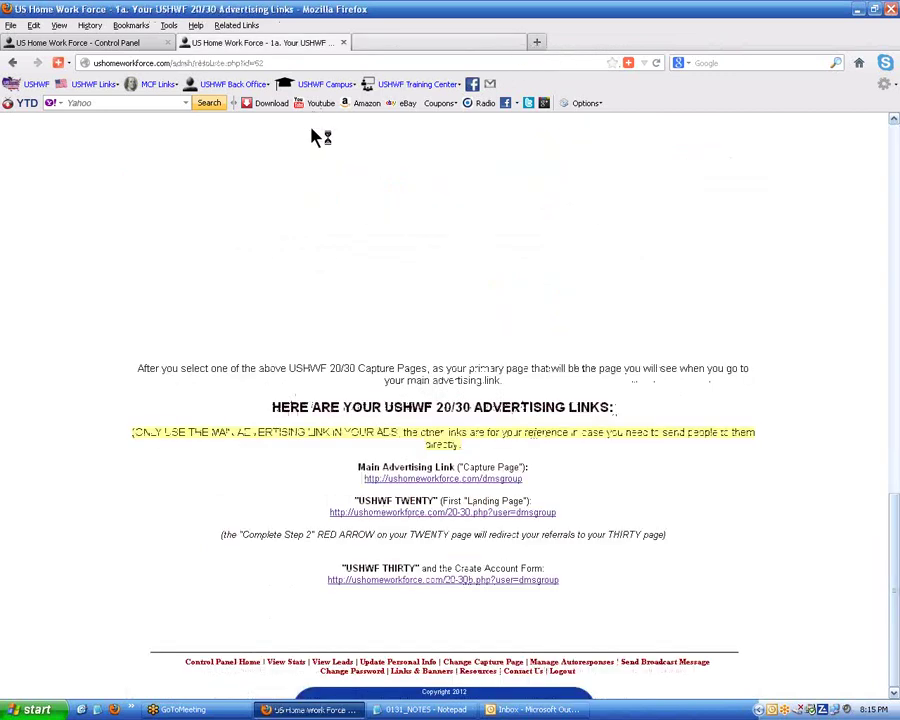
click(77, 45)
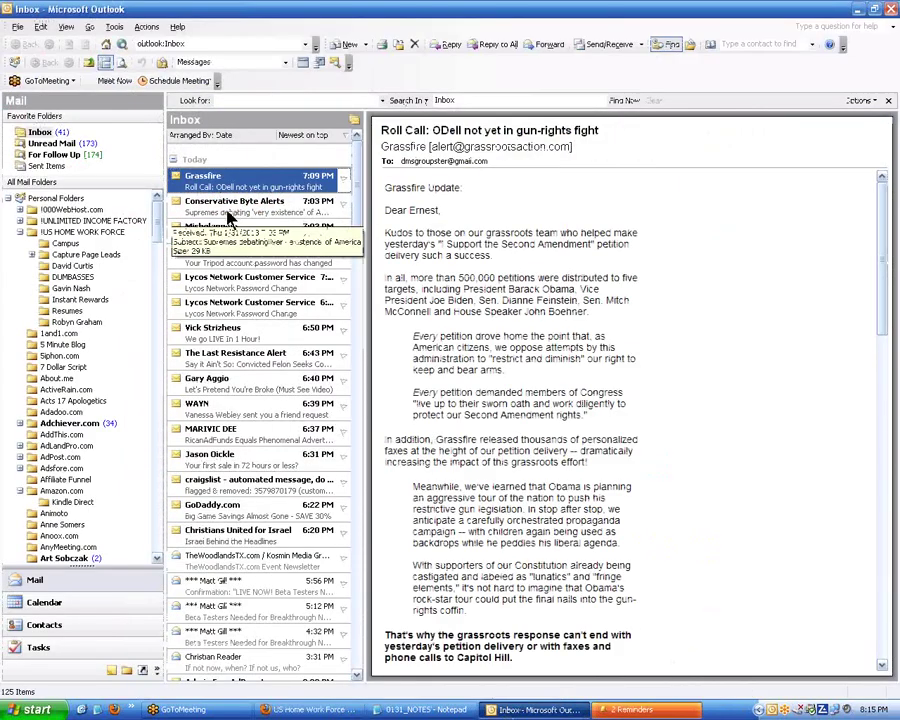
- In Outlook's Capture Page Leads folder, read the 7:08 PM New Capture Page Lead message, highlighting its contact details and the paragraph on referral questions
click(77, 254)
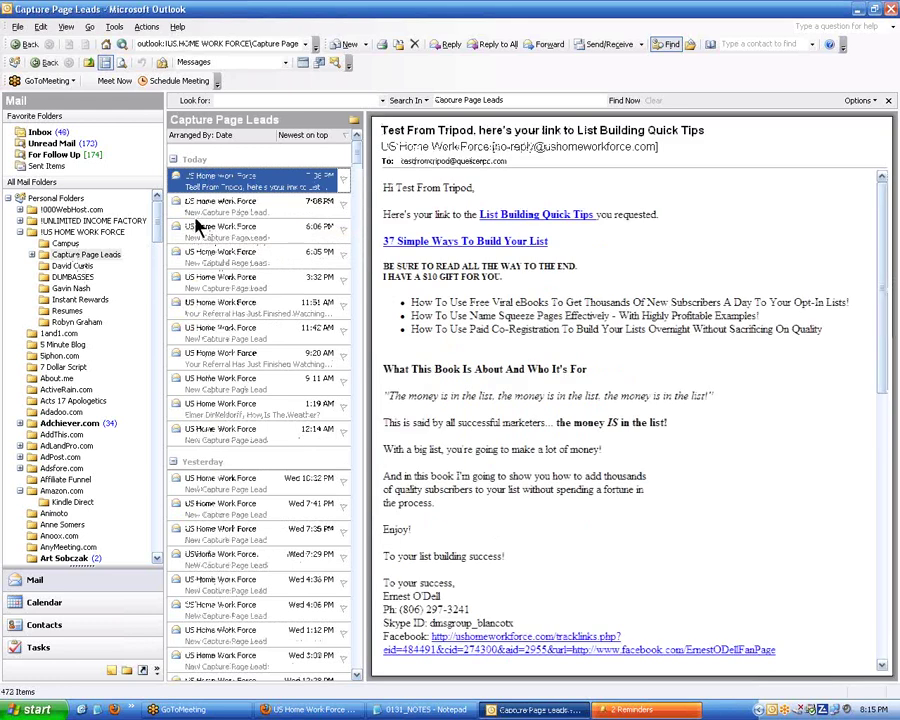
click(217, 215)
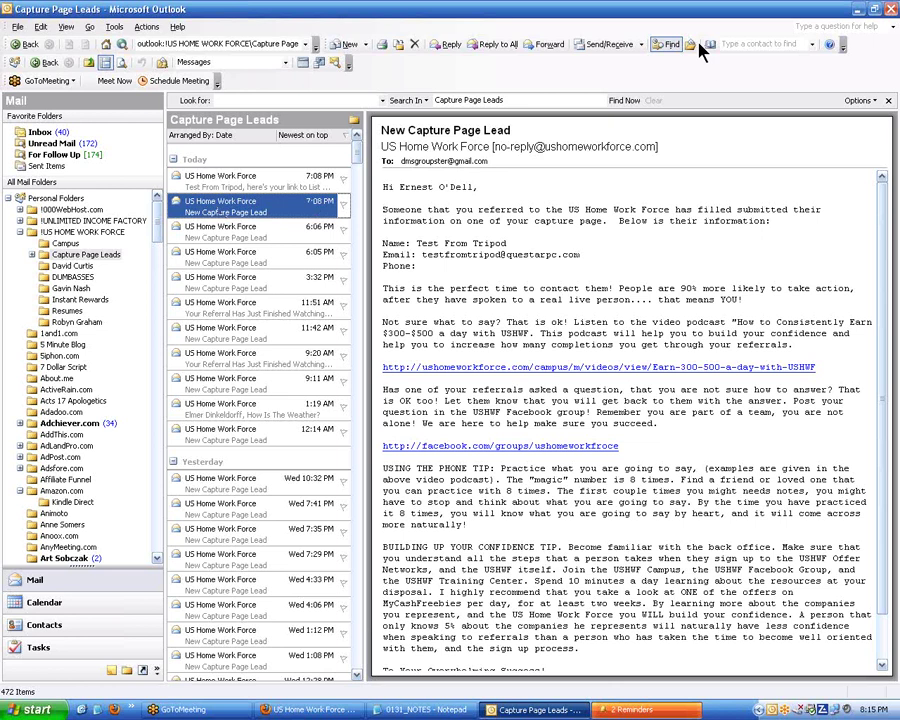
click(505, 203)
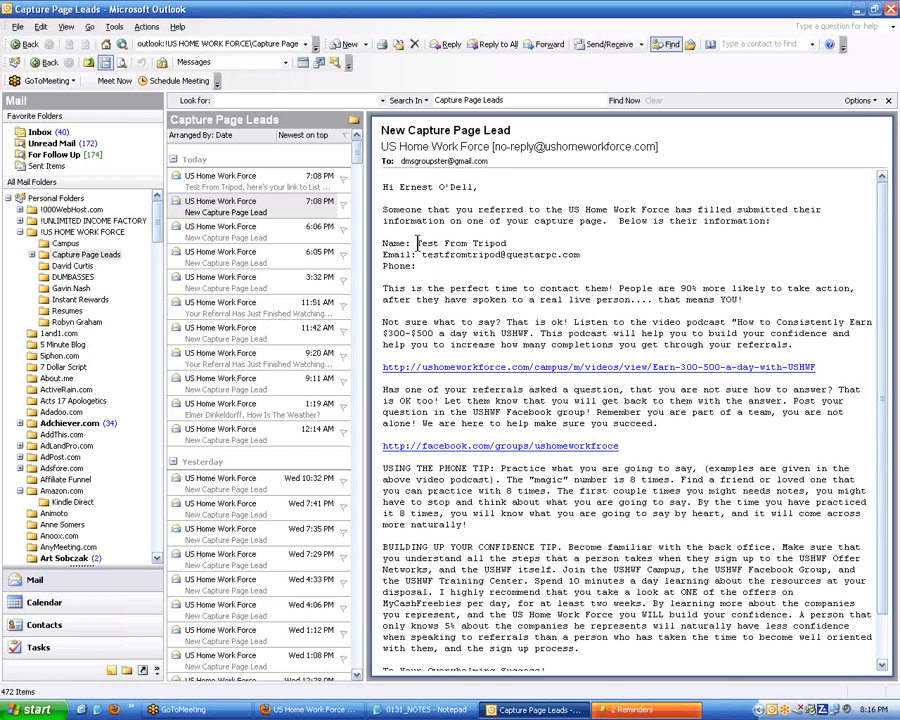
drag(418, 243, 547, 273)
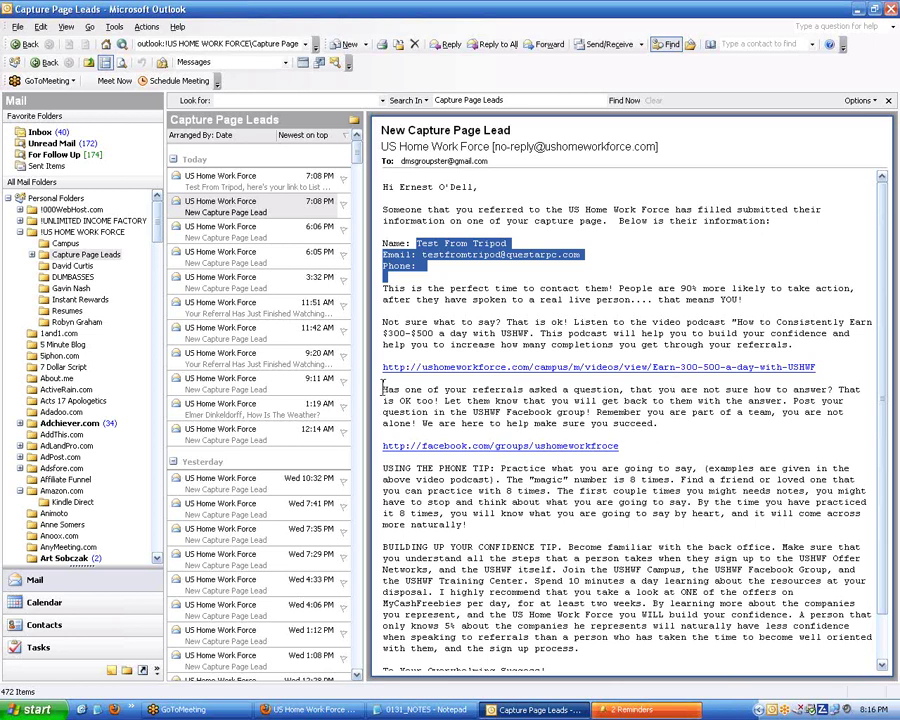
drag(382, 391, 690, 428)
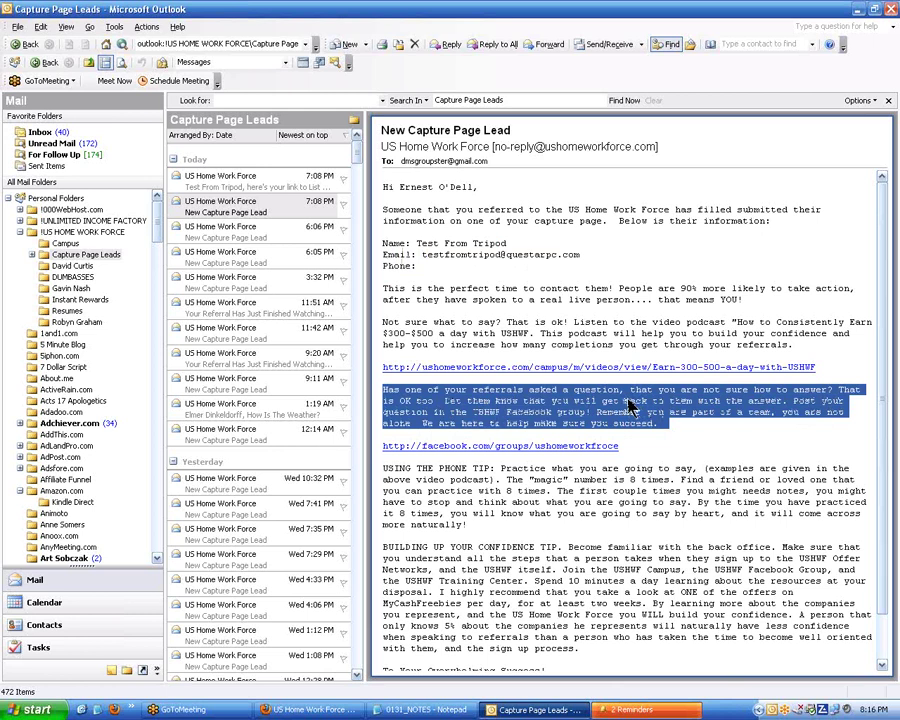
click(625, 401)
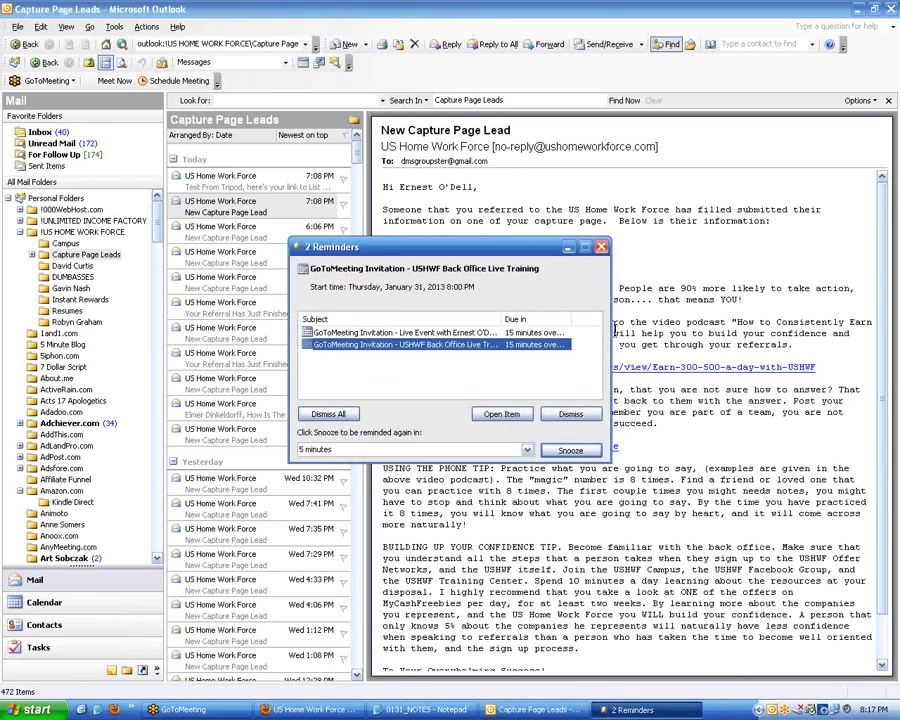
- Dismiss both GoToMeeting invitation reminders
click(572, 413)
click(492, 334)
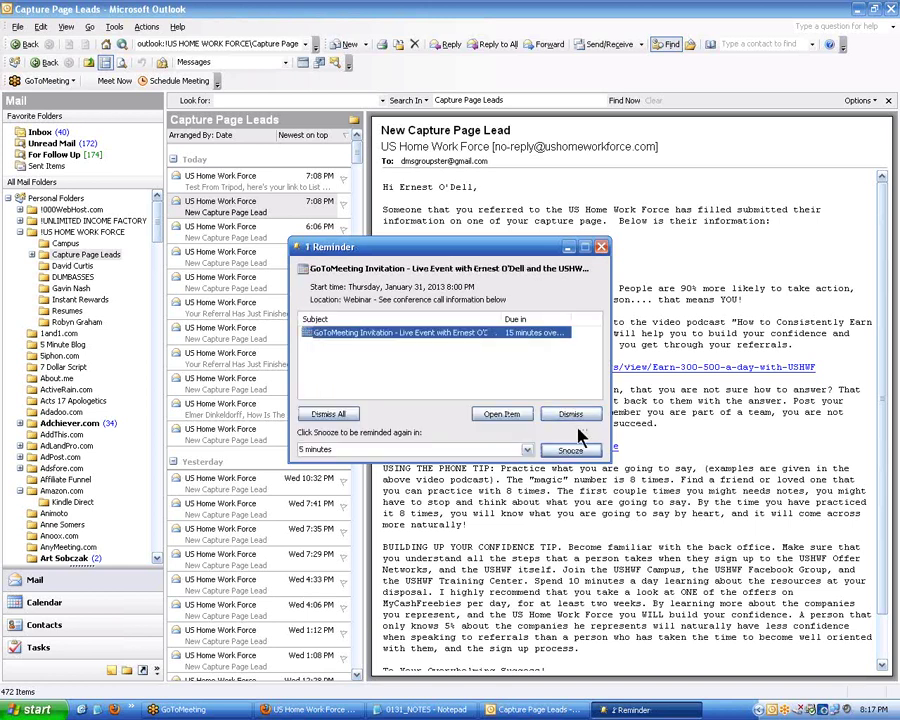
click(571, 413)
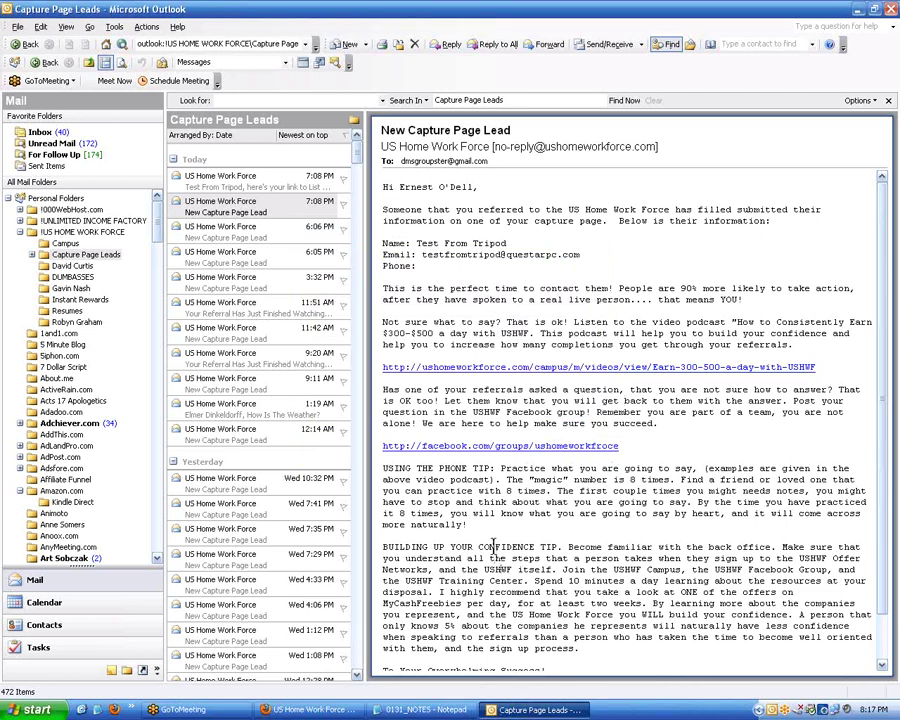
- Review the List Building Quick Tips autoresponse and the 6:06 and 6:05 PM lead notices, highlighting the phone number in the 6:05 PM one
click(232, 182)
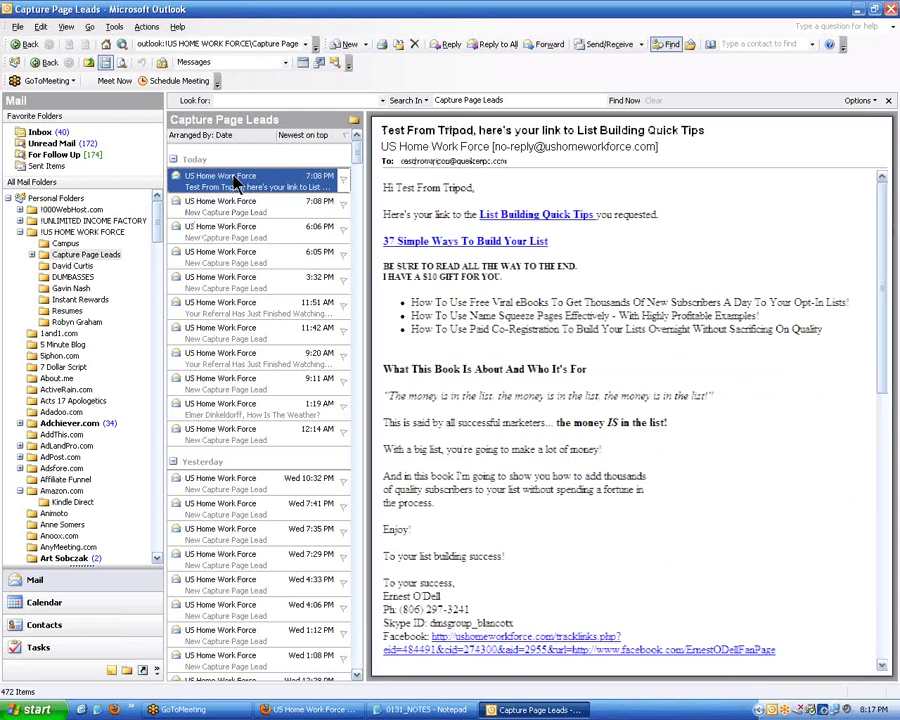
click(201, 230)
click(203, 254)
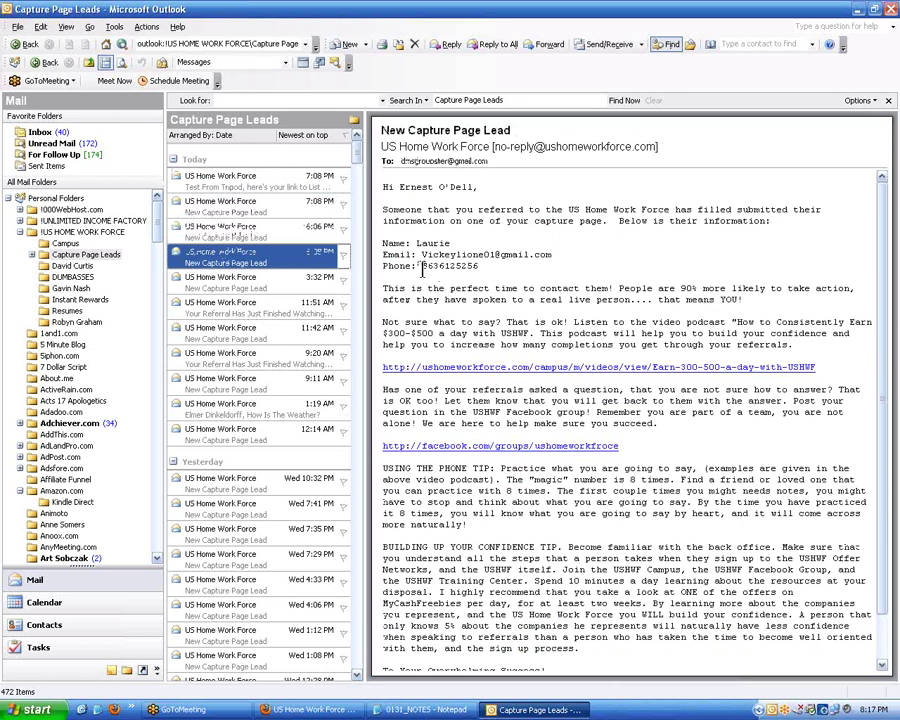
double_click(470, 266)
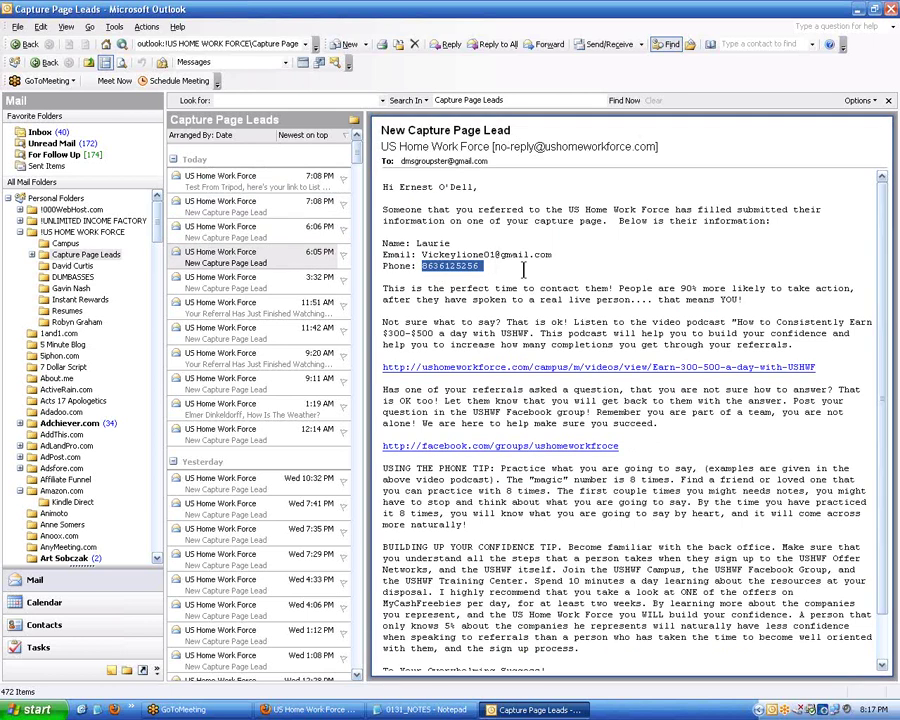
click(431, 266)
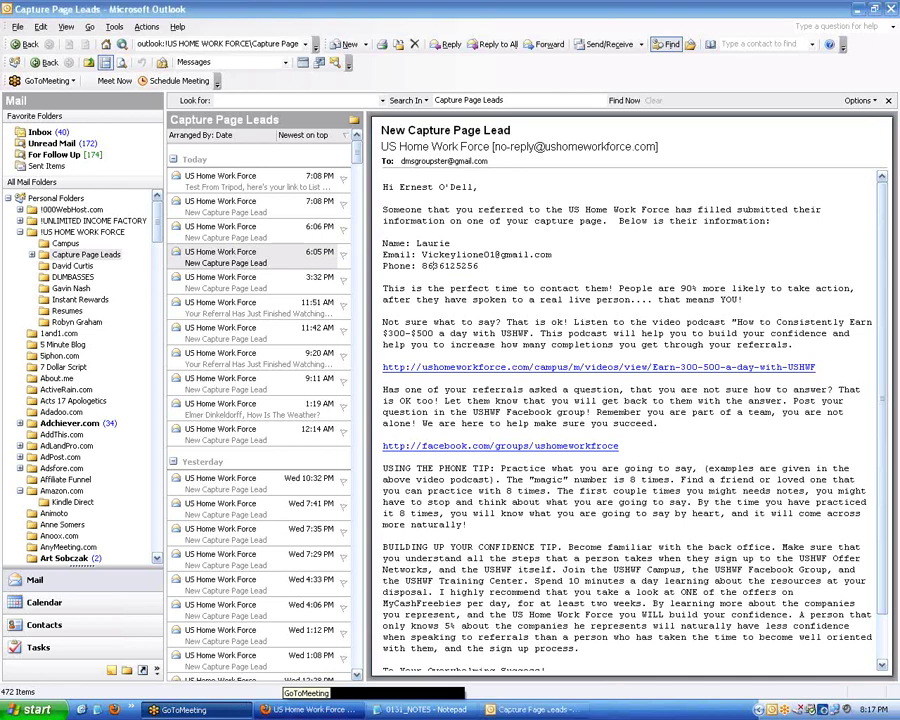
- Switch back to Firefox and close the USHWF 20/30 Advertising Links page, leaving only the control panel open
click(300, 709)
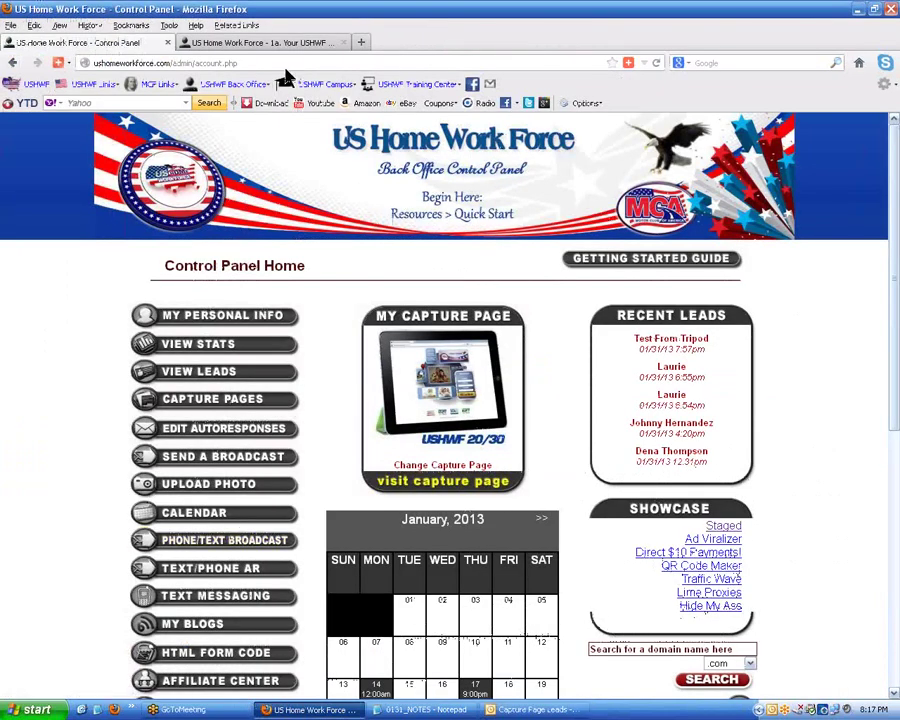
click(277, 45)
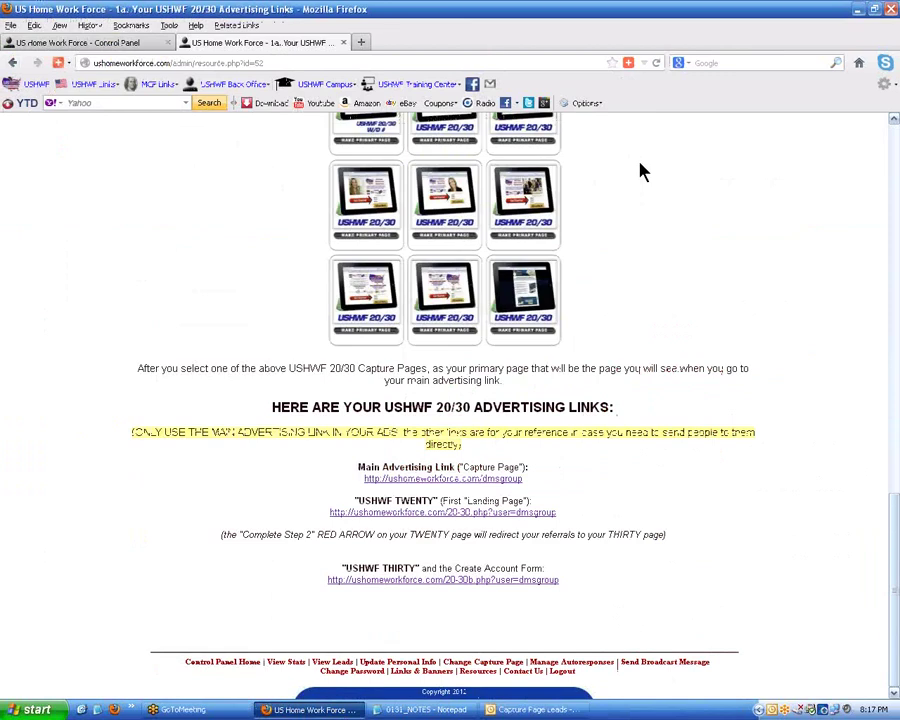
click(344, 43)
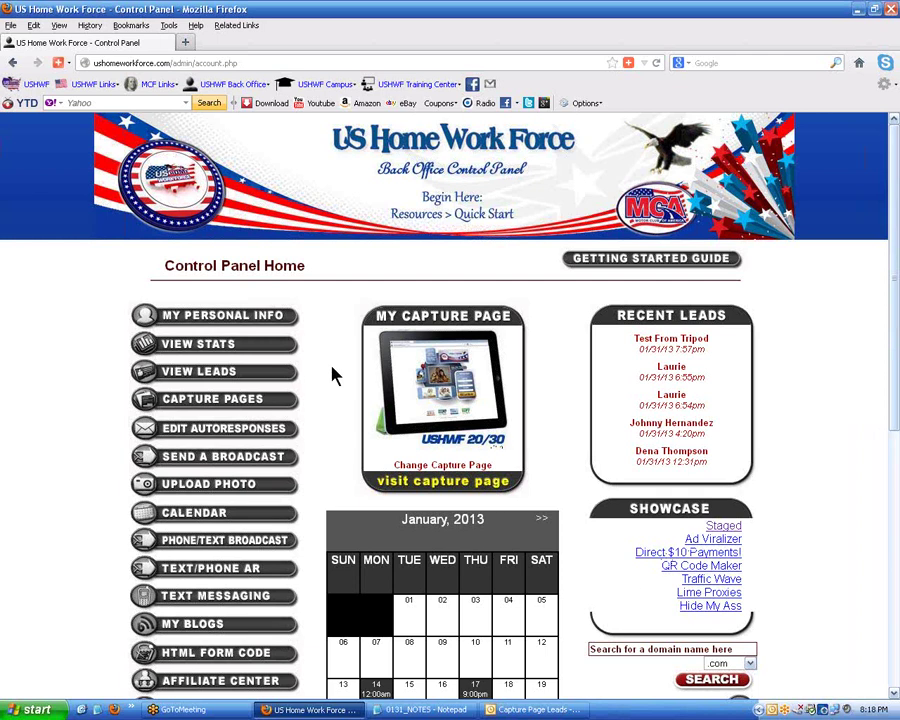
click(889, 29)
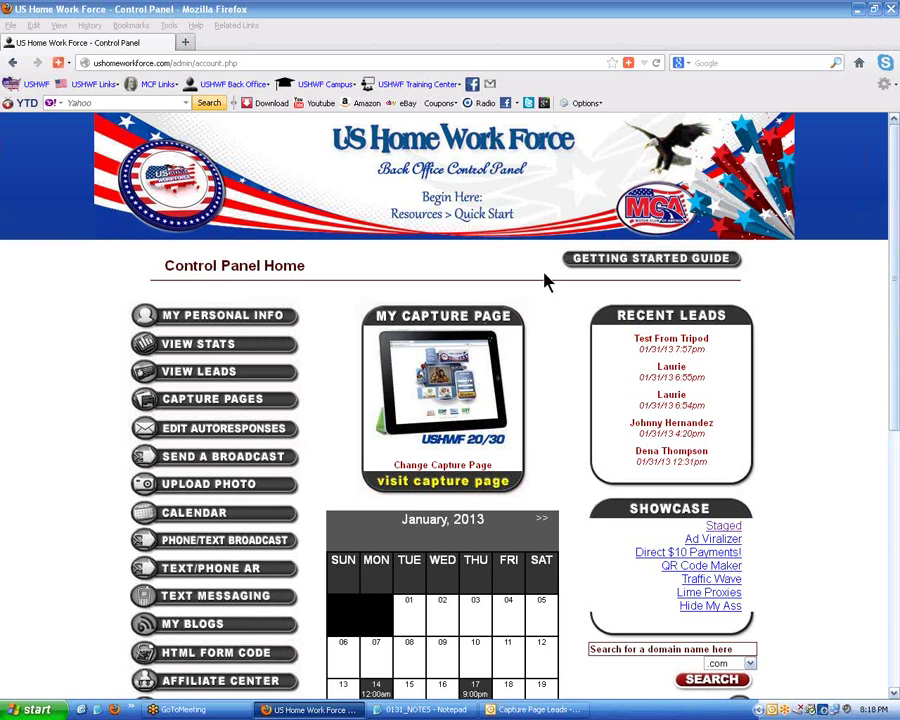
click(150, 269)
click(83, 483)
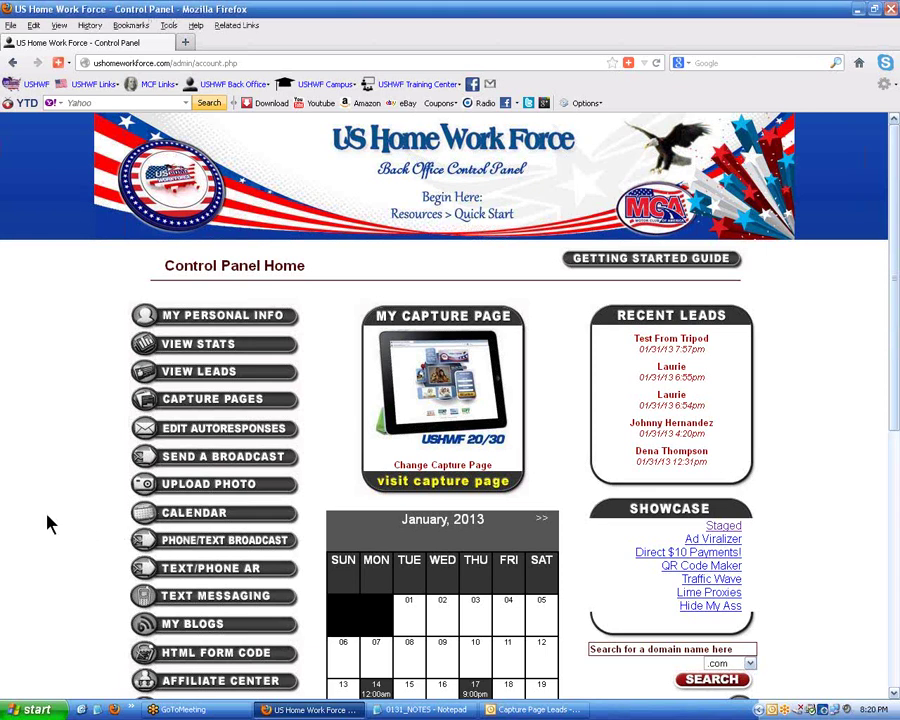
- Open the "Directory of Sites you can Post Ads for FREE" from the Quick Start resources and browse to its classified ad sites
scroll(47, 517, down, 3)
scroll(645, 546, down, 4)
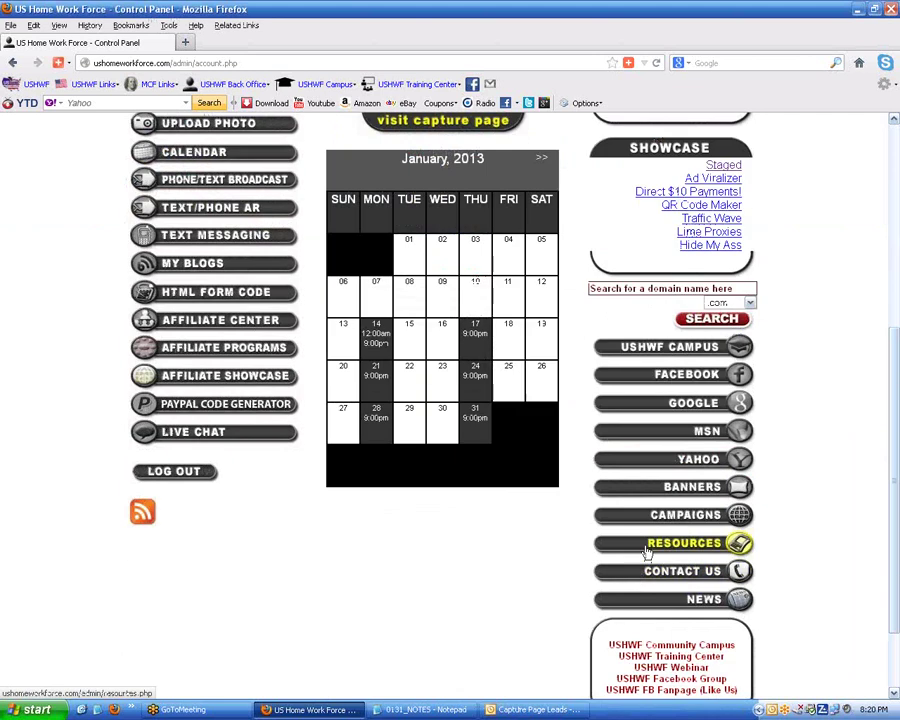
click(645, 546)
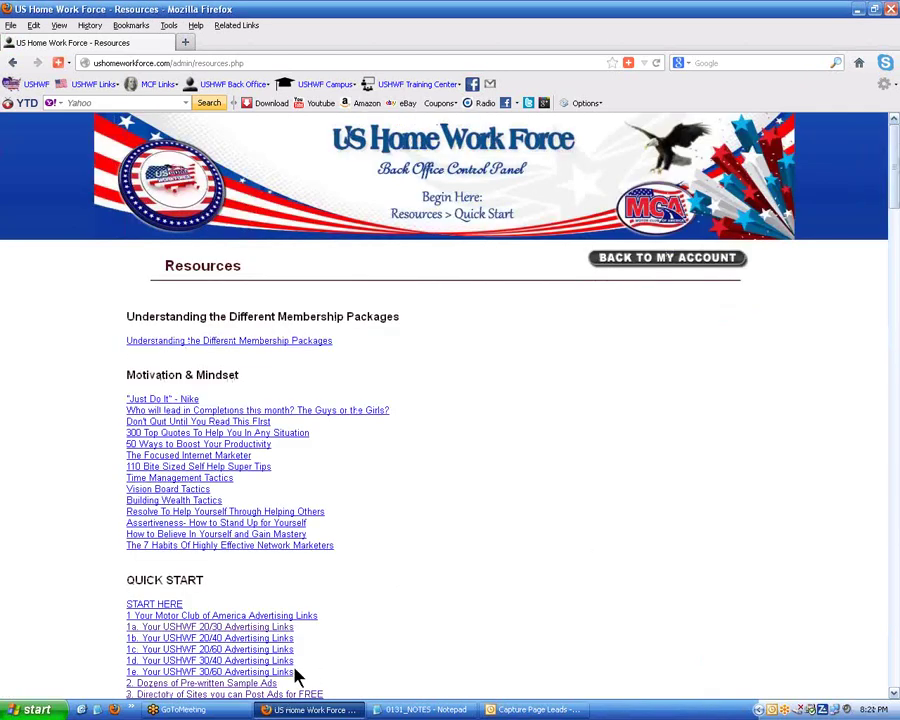
scroll(198, 617, down, 2)
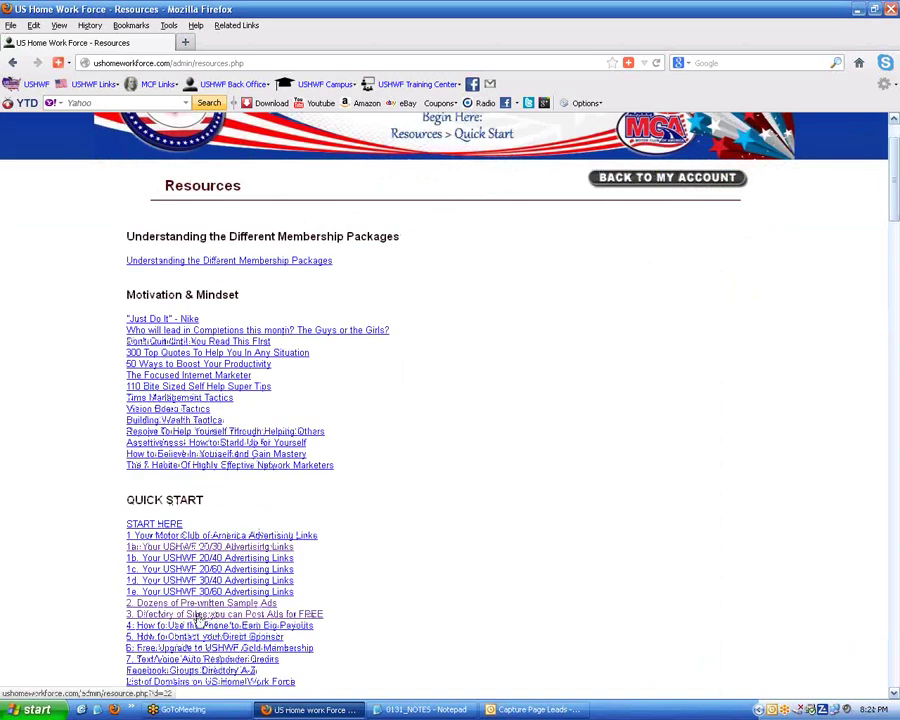
click(198, 617)
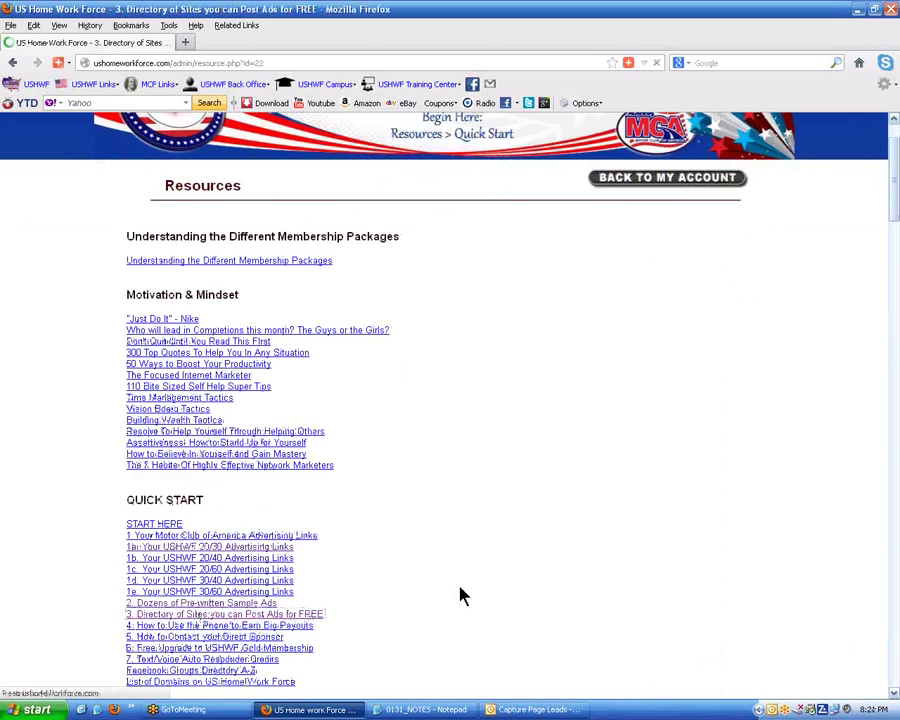
scroll(379, 557, down, 10)
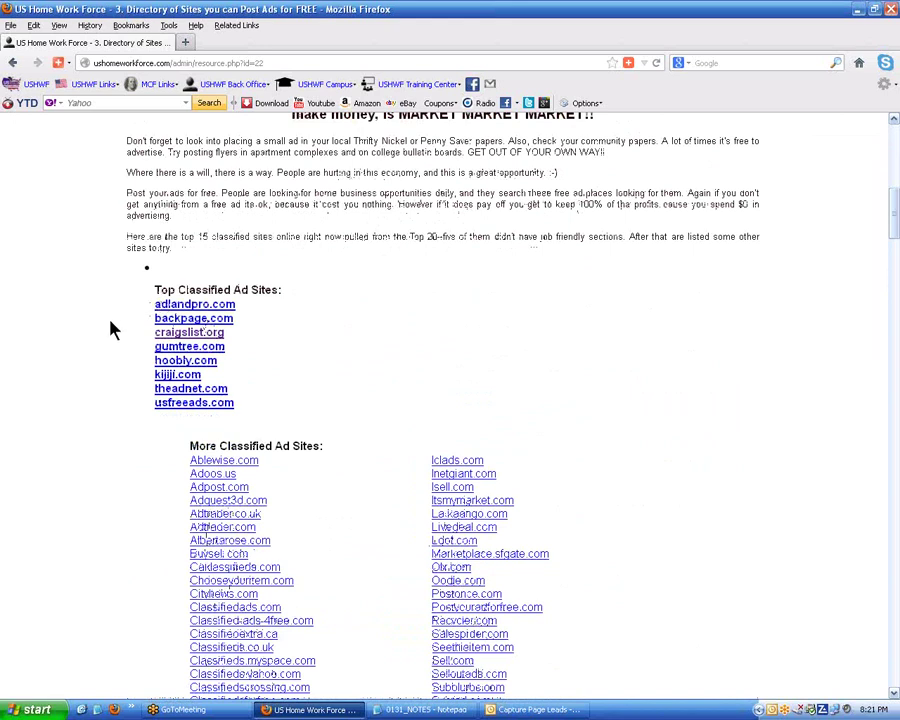
- Browse the free ad directory's alphabetical listings from A to Z and return to the More Classified Ad Sites list
scroll(113, 322, down, 12)
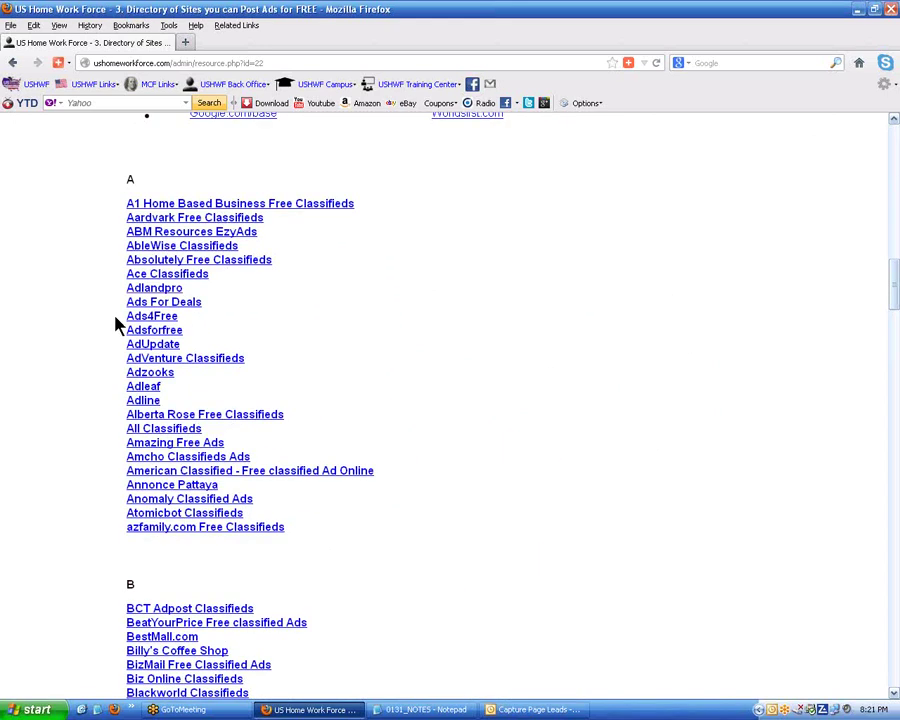
scroll(340, 317, up, 6)
scroll(156, 320, up, 3)
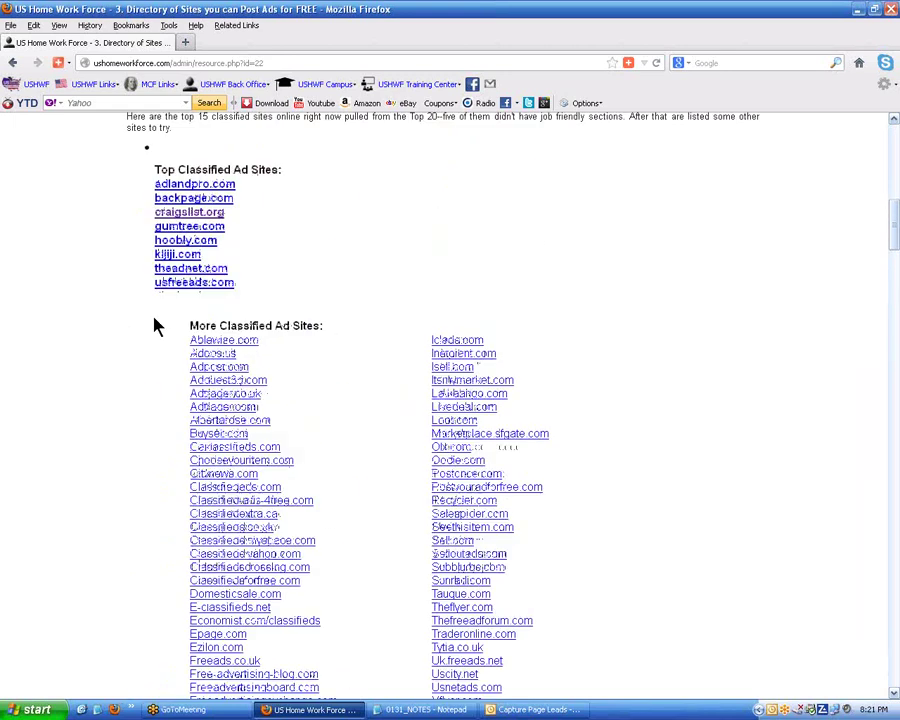
scroll(157, 325, down, 5)
scroll(155, 325, down, 20)
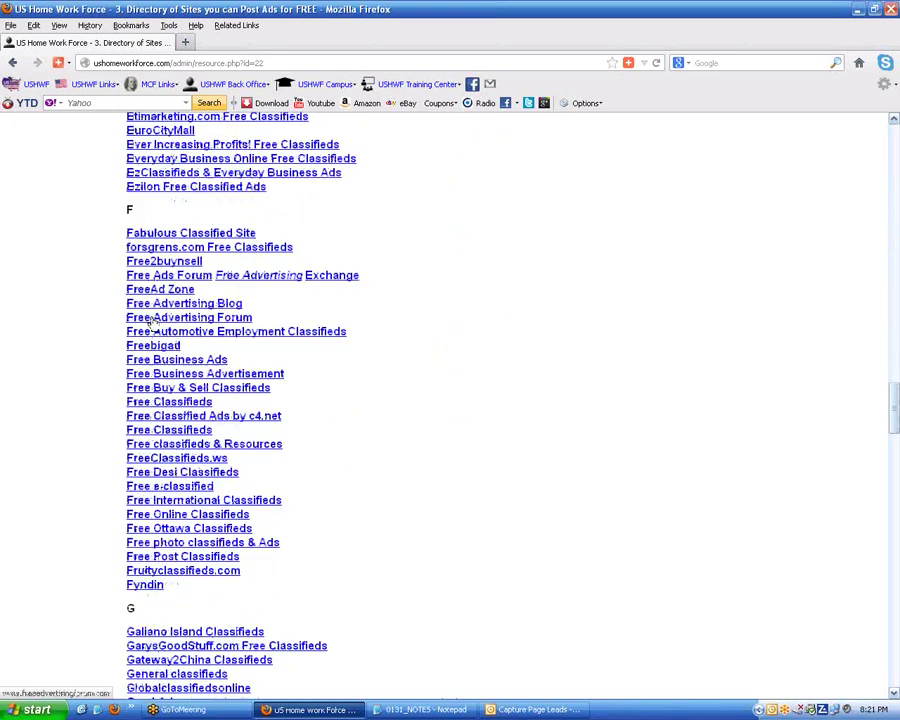
scroll(152, 325, down, 20)
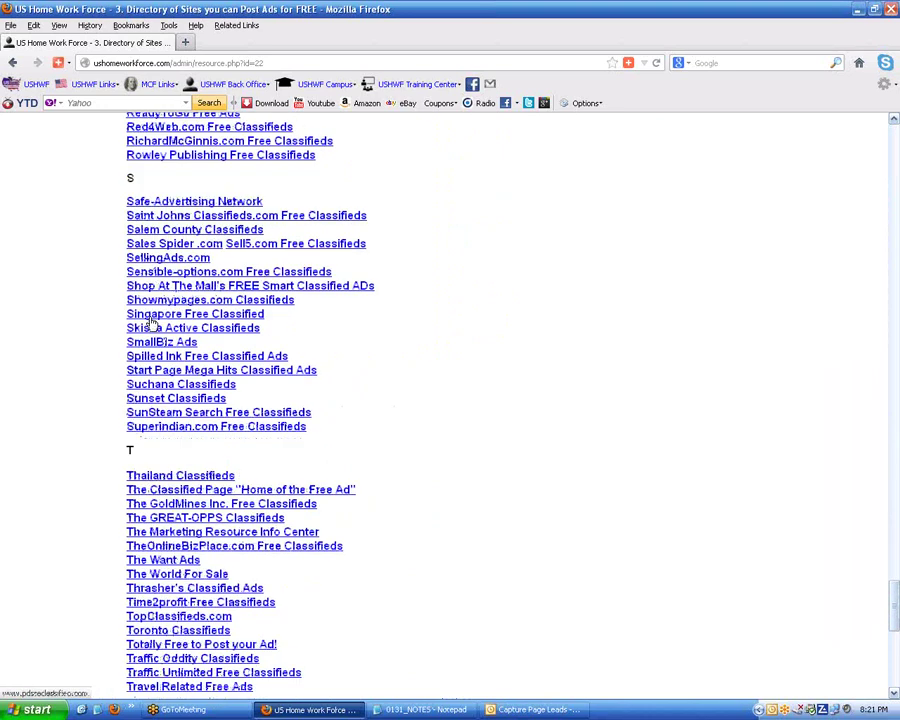
scroll(150, 322, down, 2)
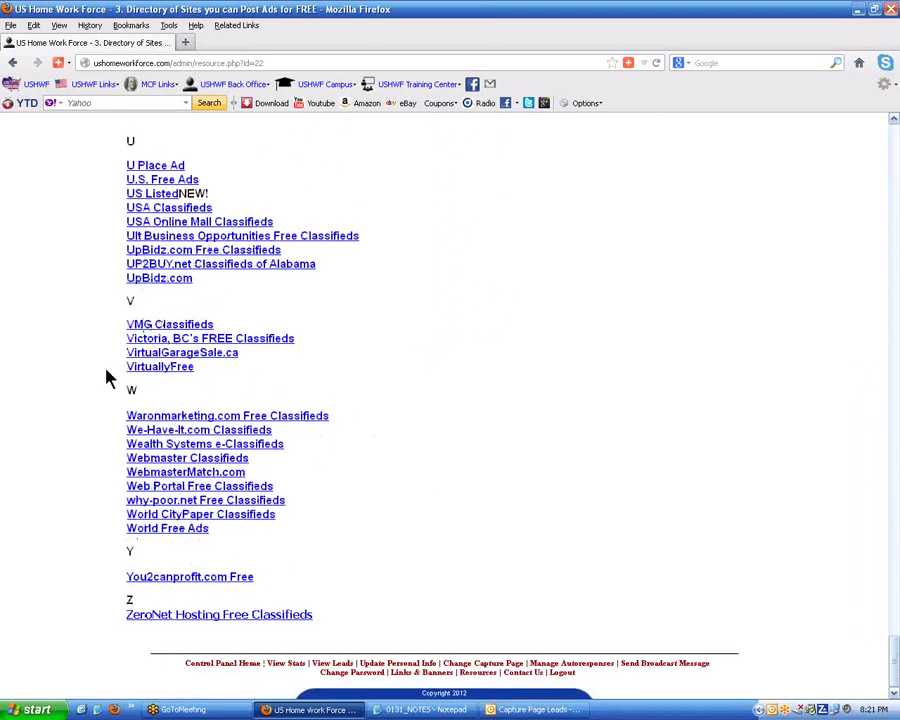
scroll(110, 378, up, 15)
scroll(110, 378, up, 20)
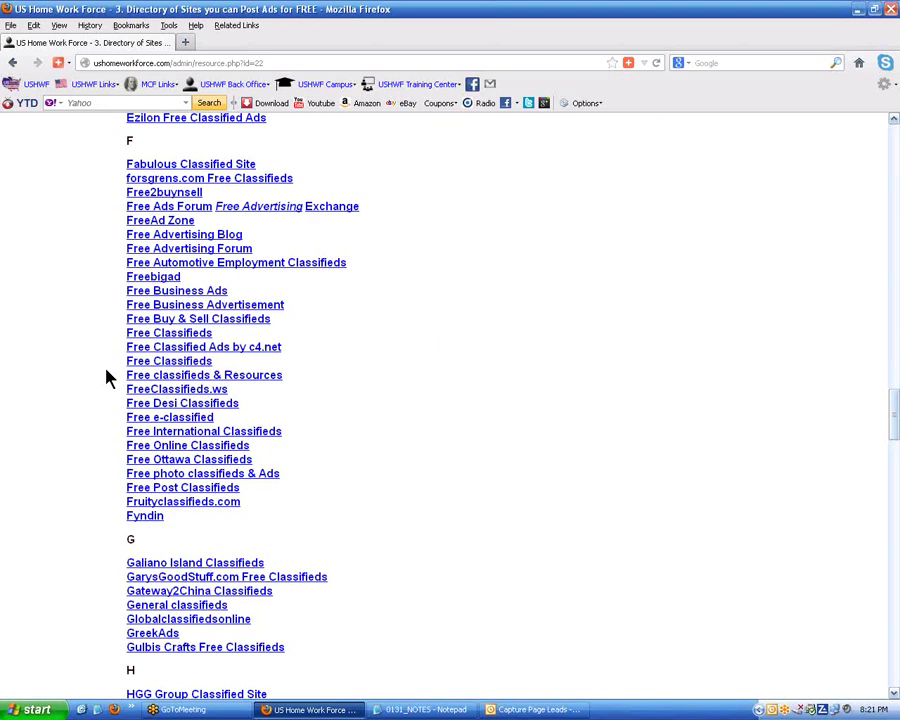
scroll(110, 378, up, 20)
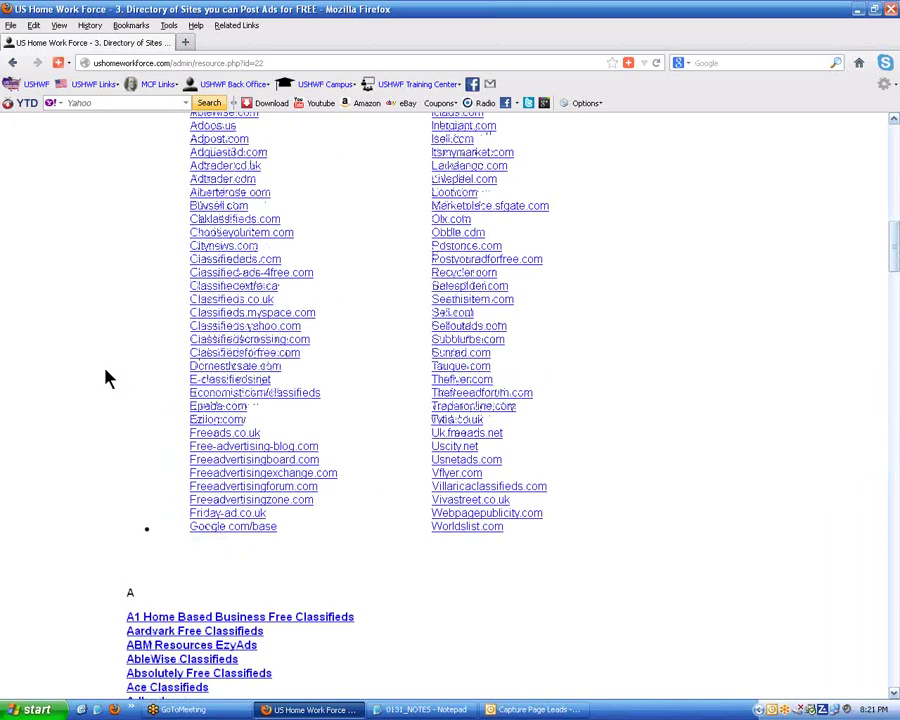
scroll(108, 378, up, 1)
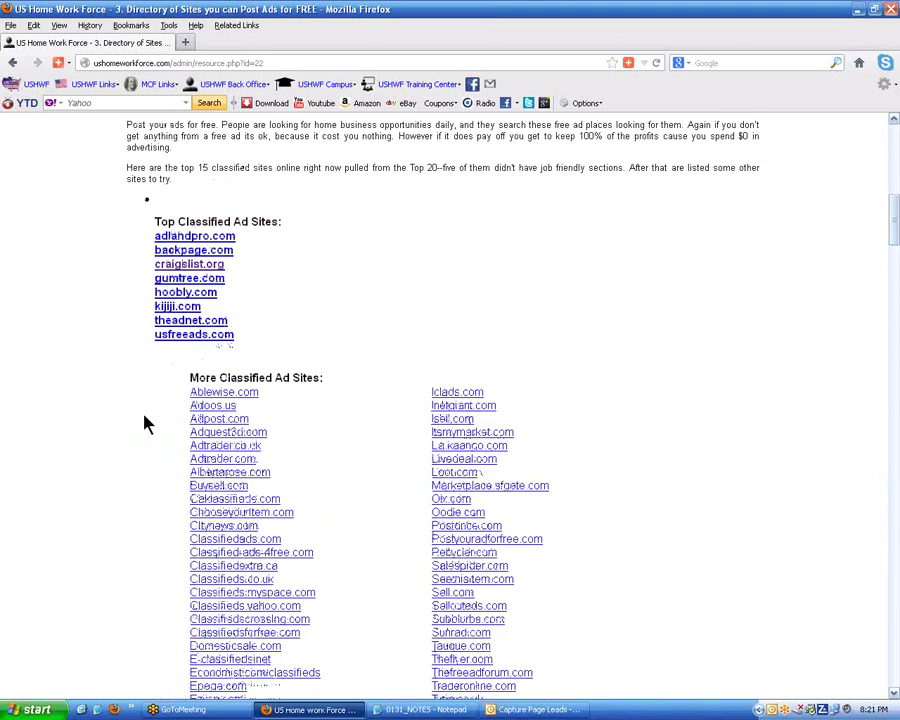
scroll(145, 432, down, 7)
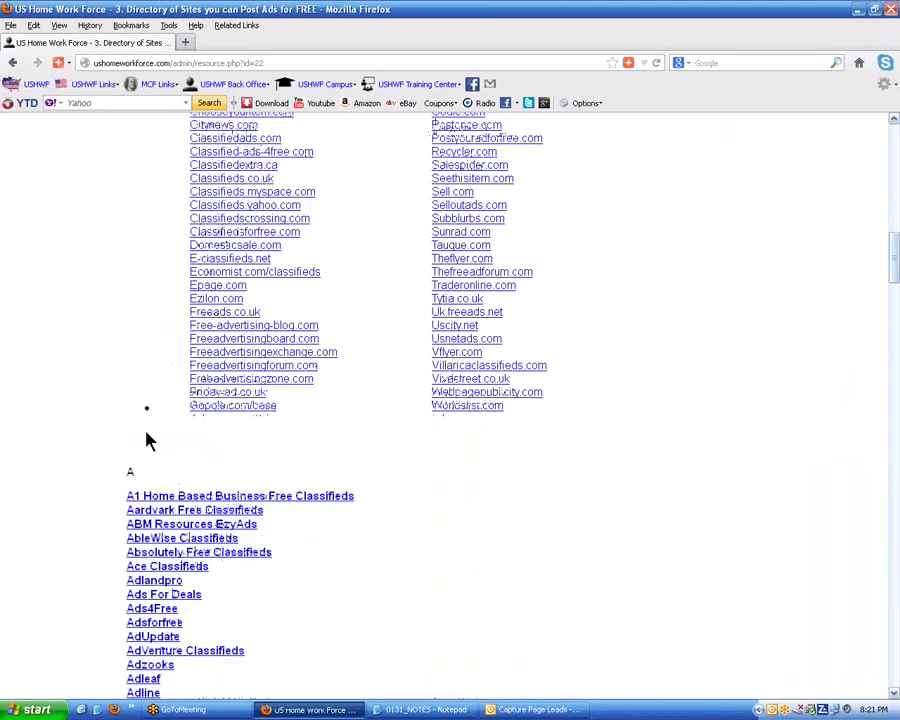
scroll(146, 441, up, 3)
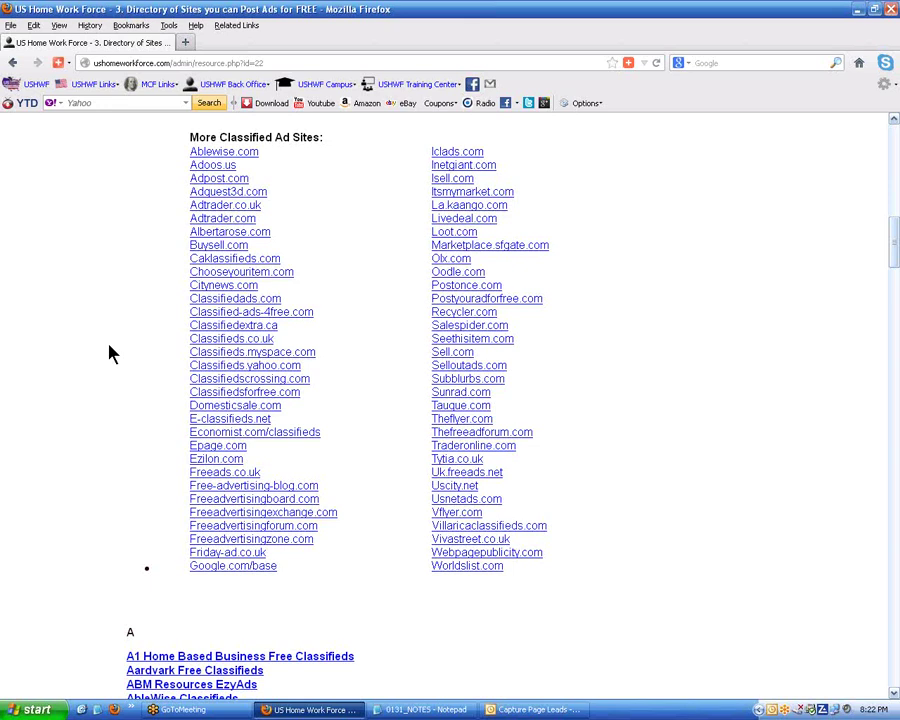
- Highlight the More Classified Ad Sites entries and craigslist.org under Top Classified Ad Sites, clearing the selections
drag(190, 191, 402, 424)
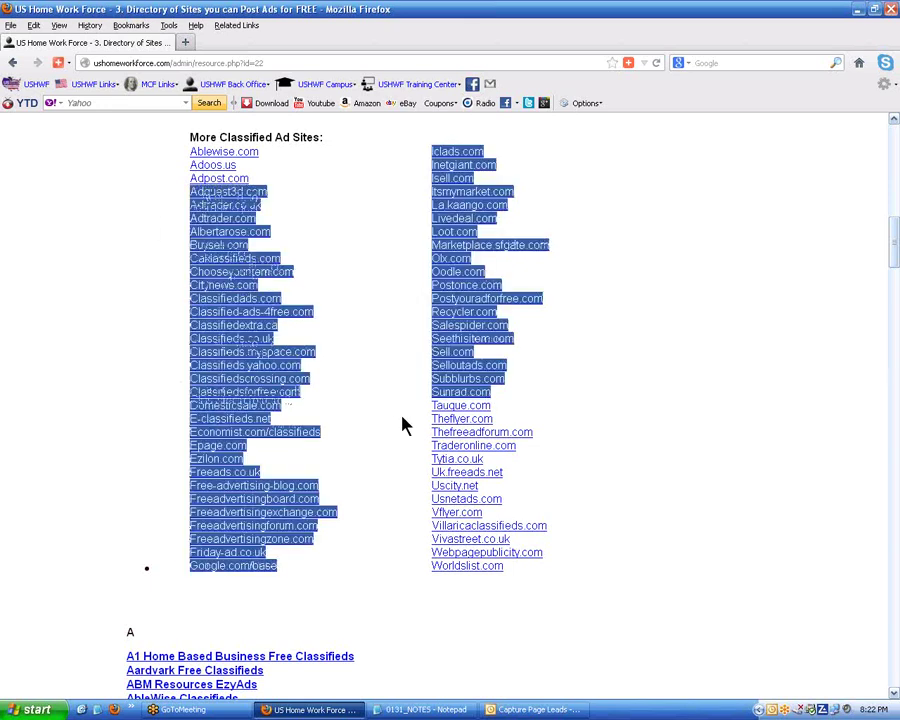
scroll(58, 337, up, 5)
click(70, 310)
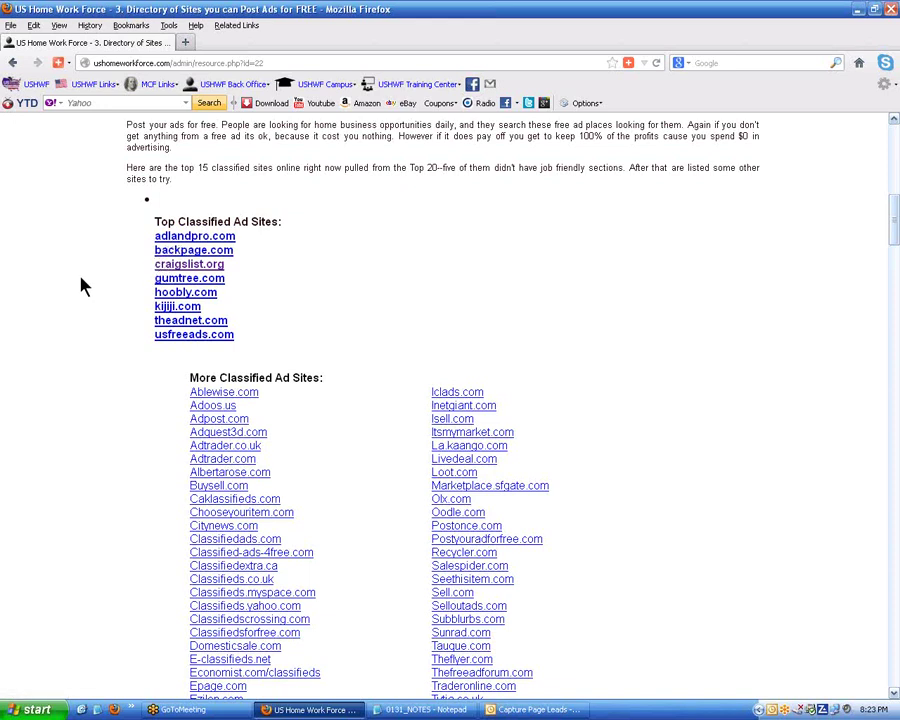
drag(153, 264, 275, 275)
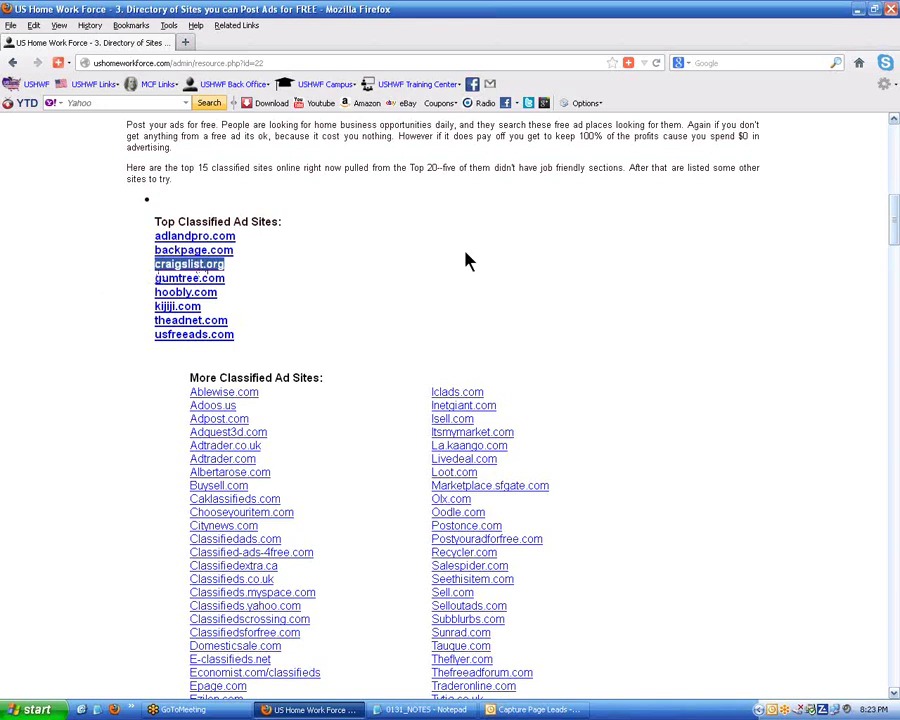
scroll(466, 261, down, 4)
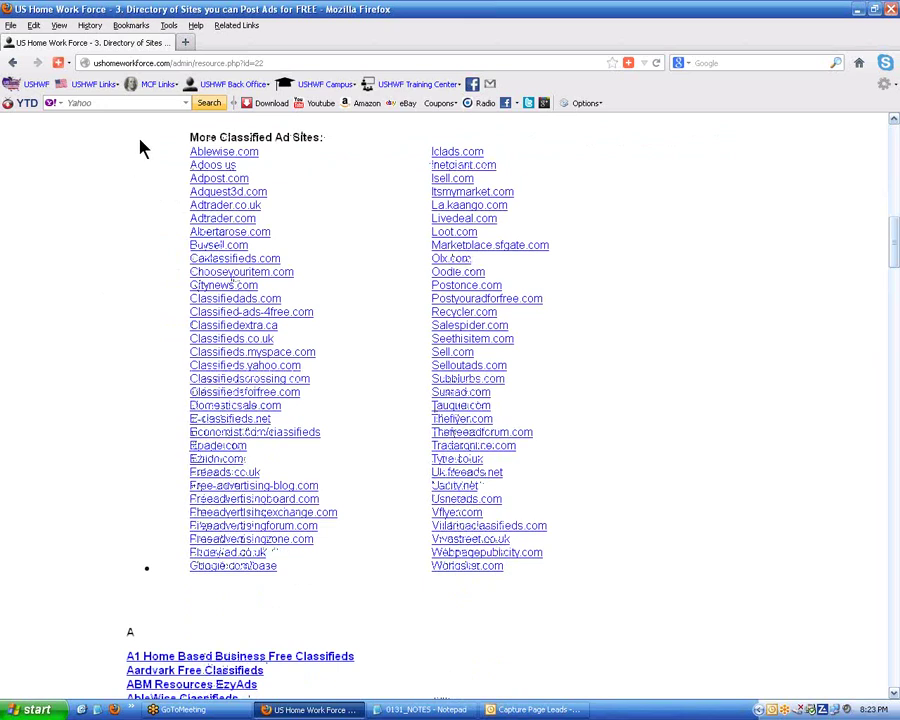
drag(140, 125, 588, 598)
click(578, 598)
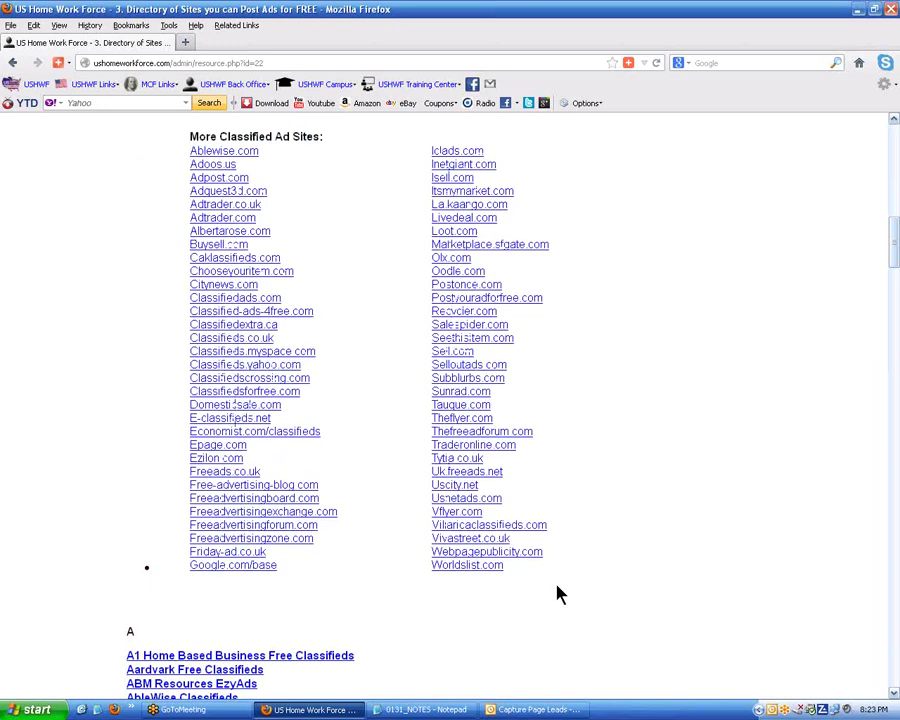
- Look through the directory's A to Z listings once more and go back up to the Top Classified Ad Sites
scroll(558, 594, down, 8)
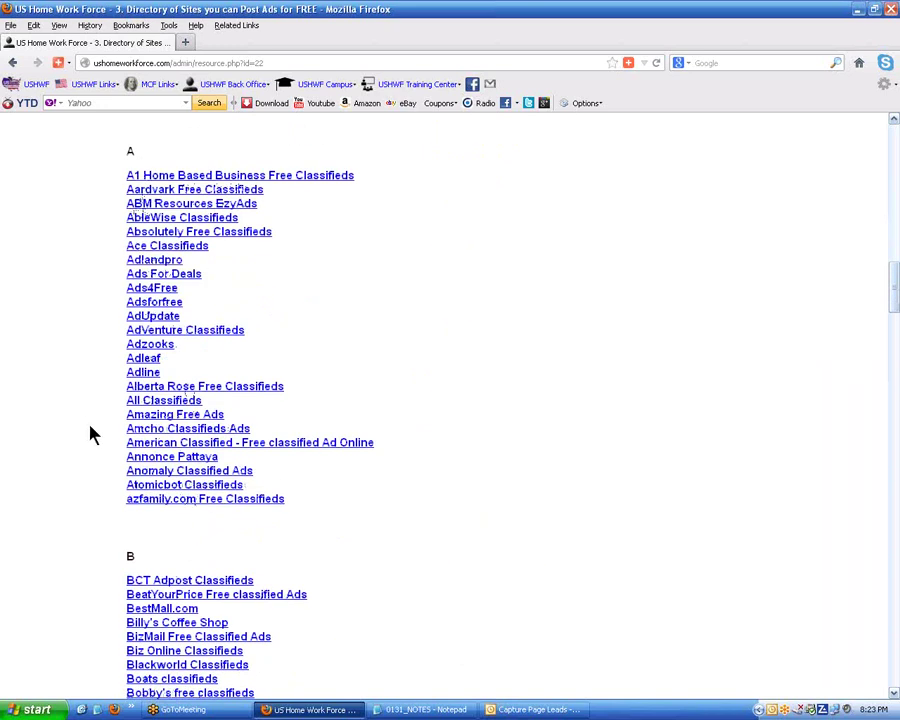
scroll(90, 430, down, 17)
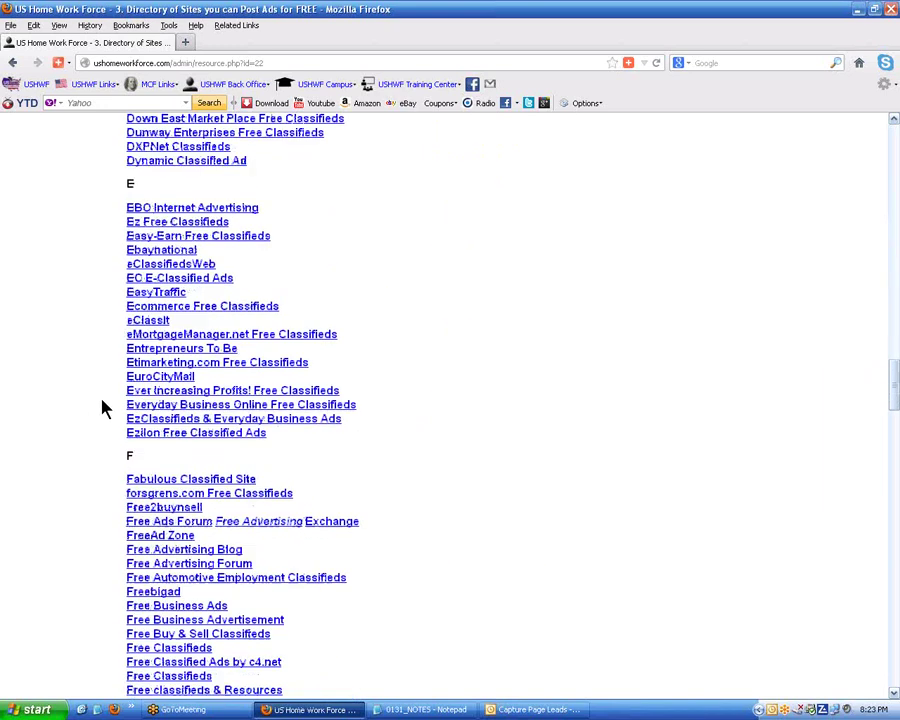
scroll(103, 408, down, 20)
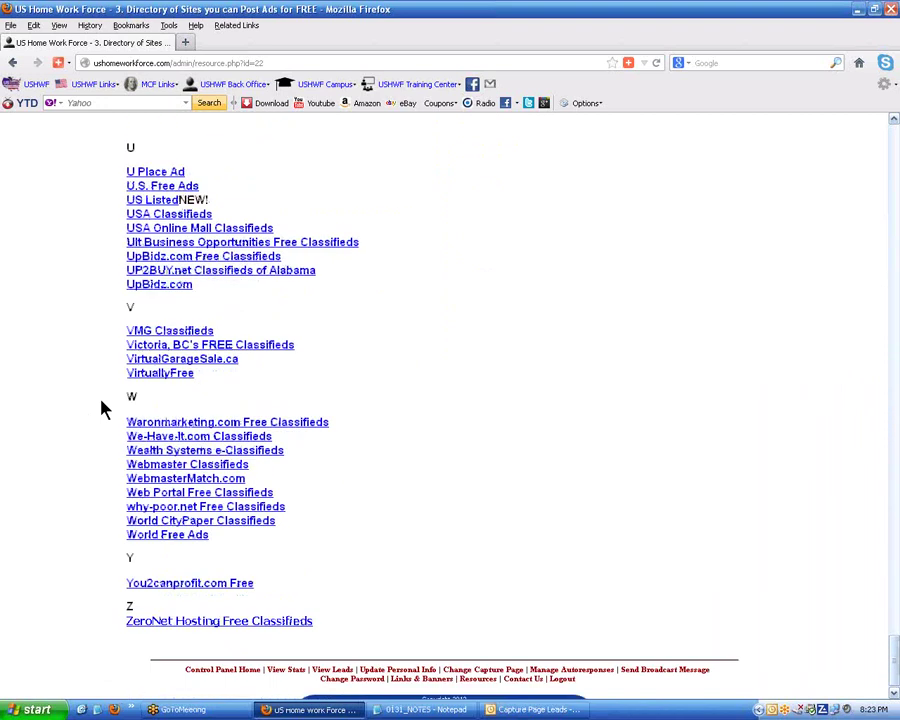
scroll(103, 408, down, 1)
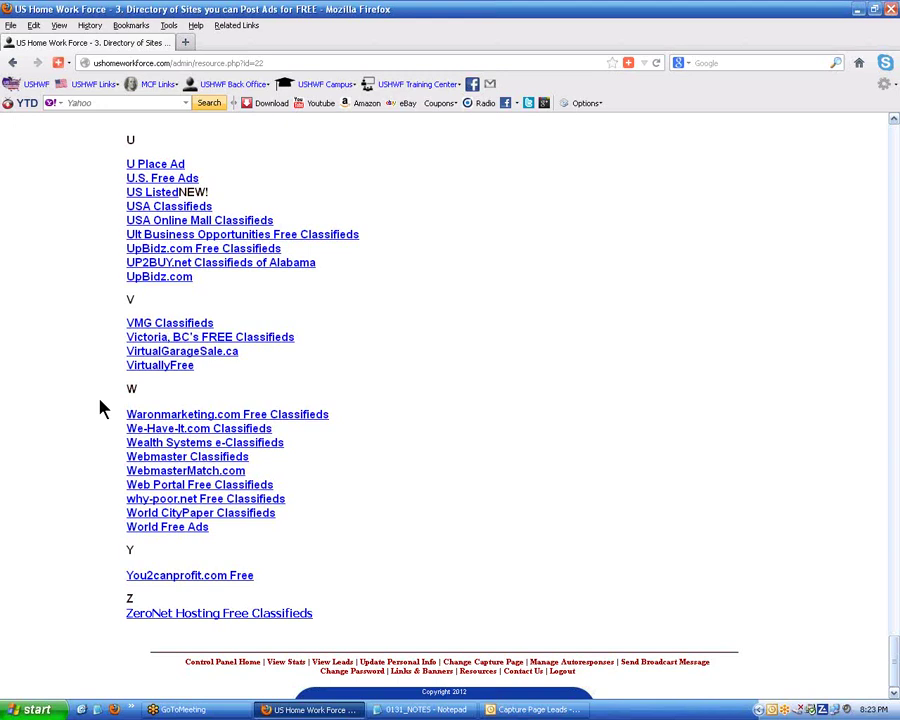
scroll(100, 408, up, 20)
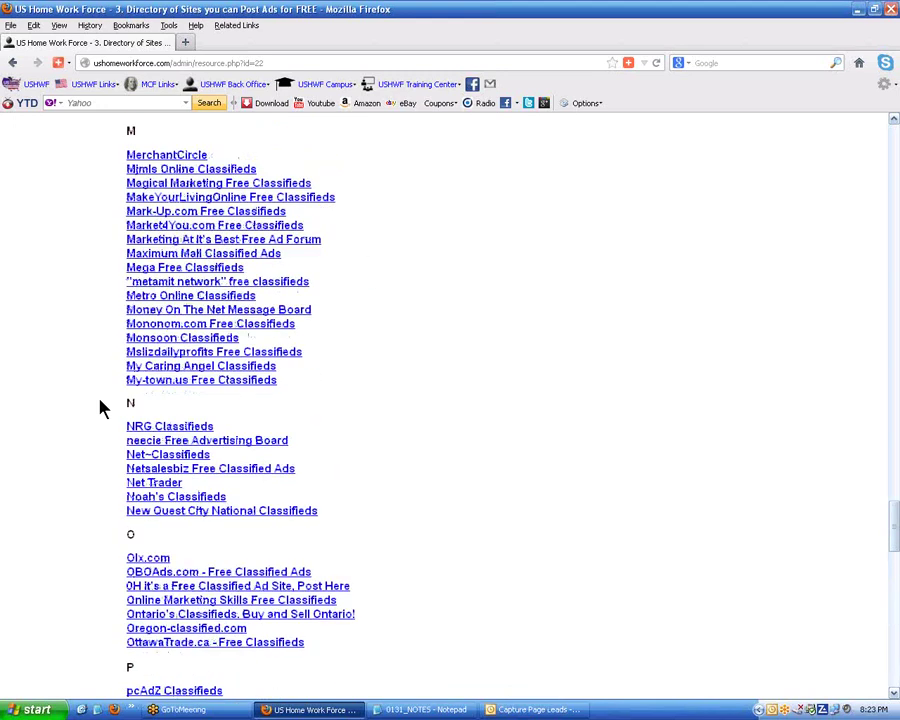
scroll(100, 408, up, 20)
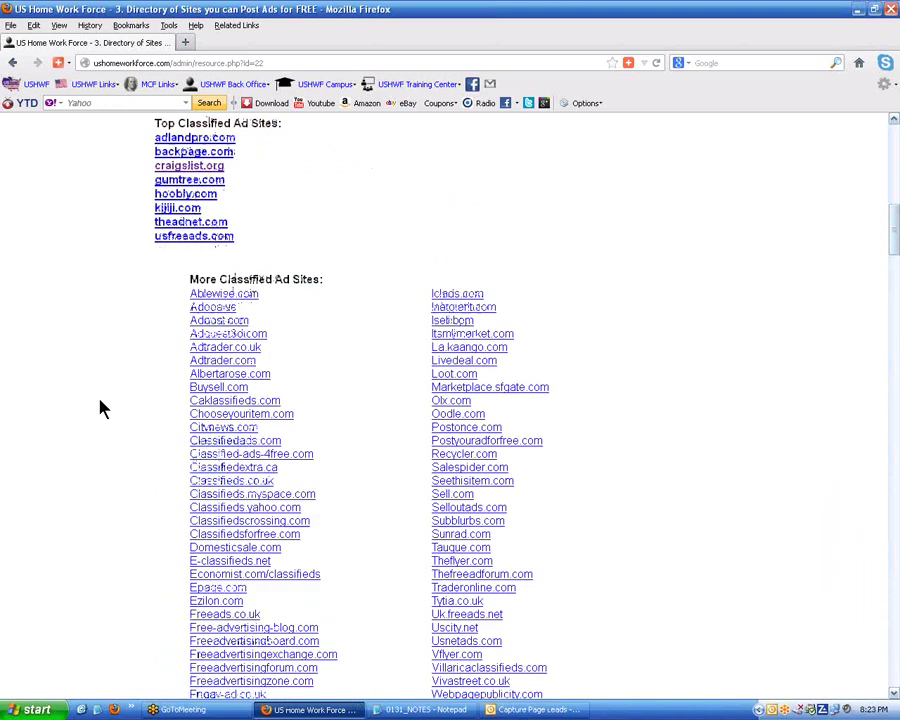
scroll(100, 408, up, 10)
scroll(100, 408, down, 6)
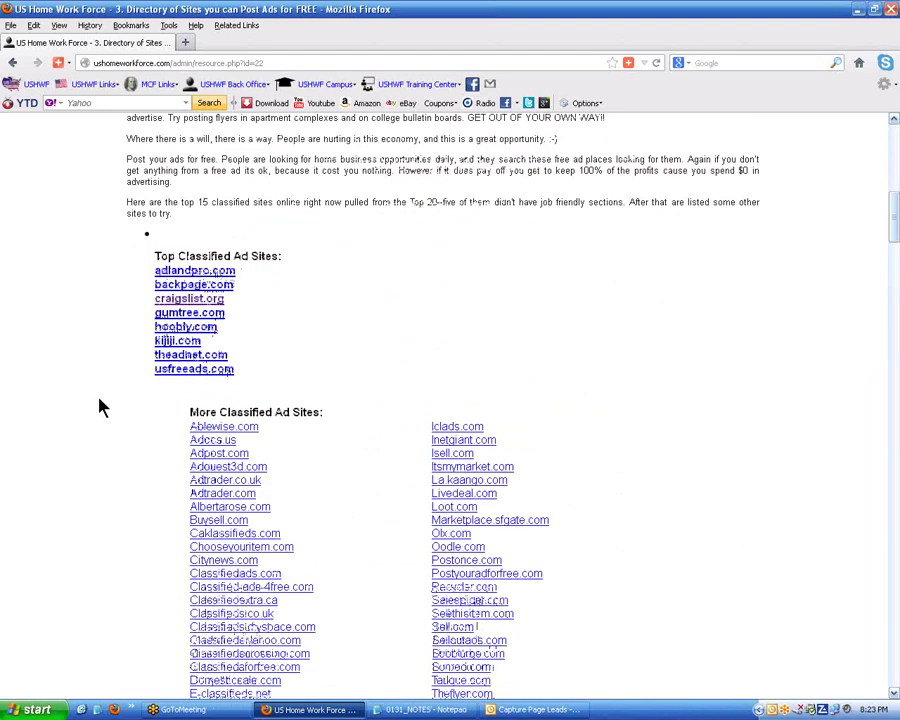
scroll(100, 408, down, 2)
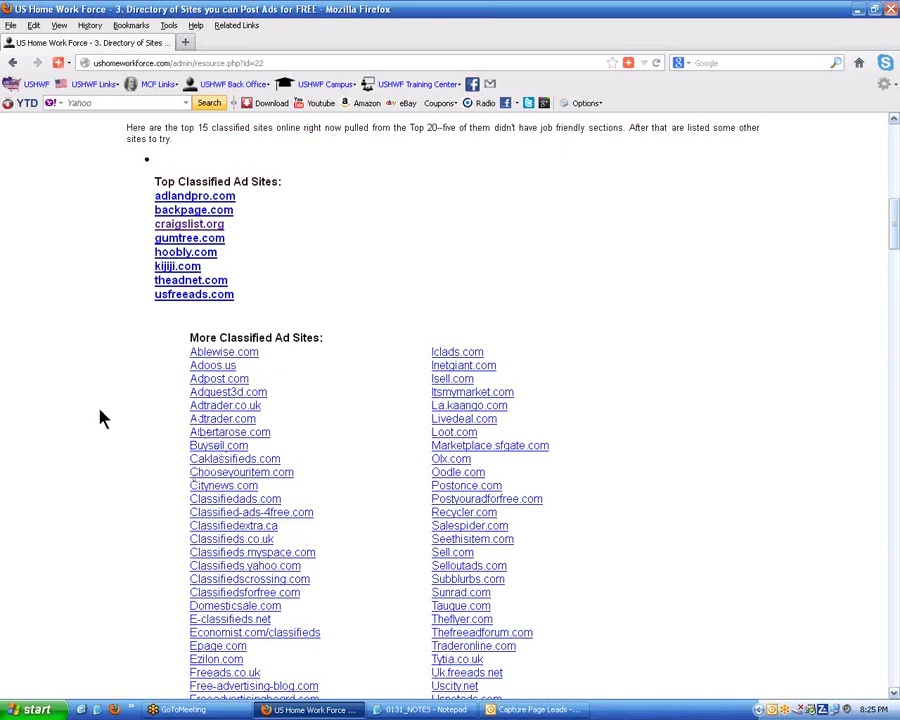
scroll(100, 418, down, 2)
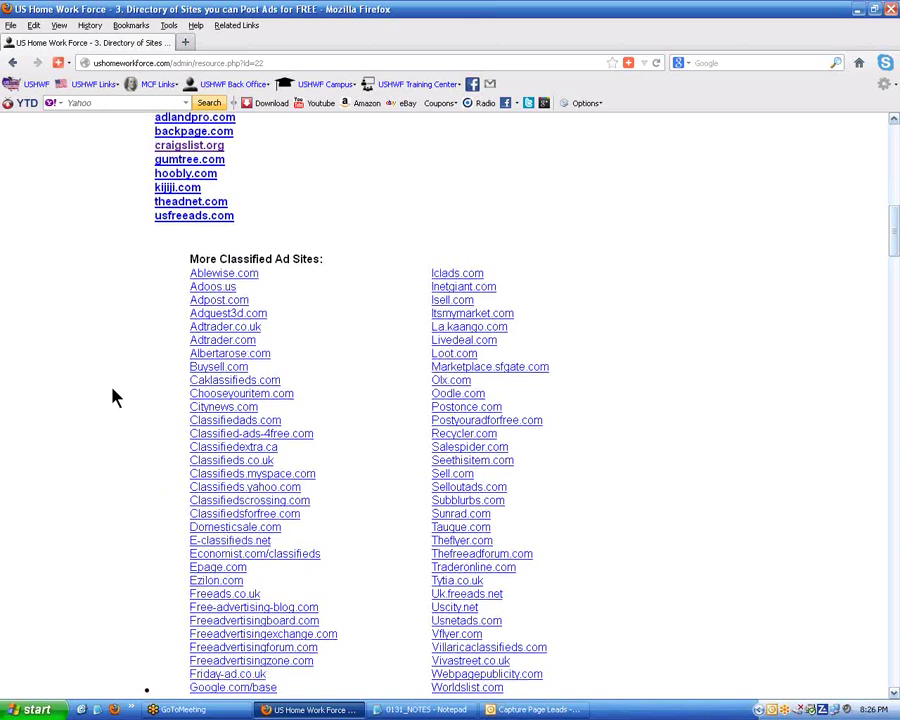
scroll(77, 355, up, 2)
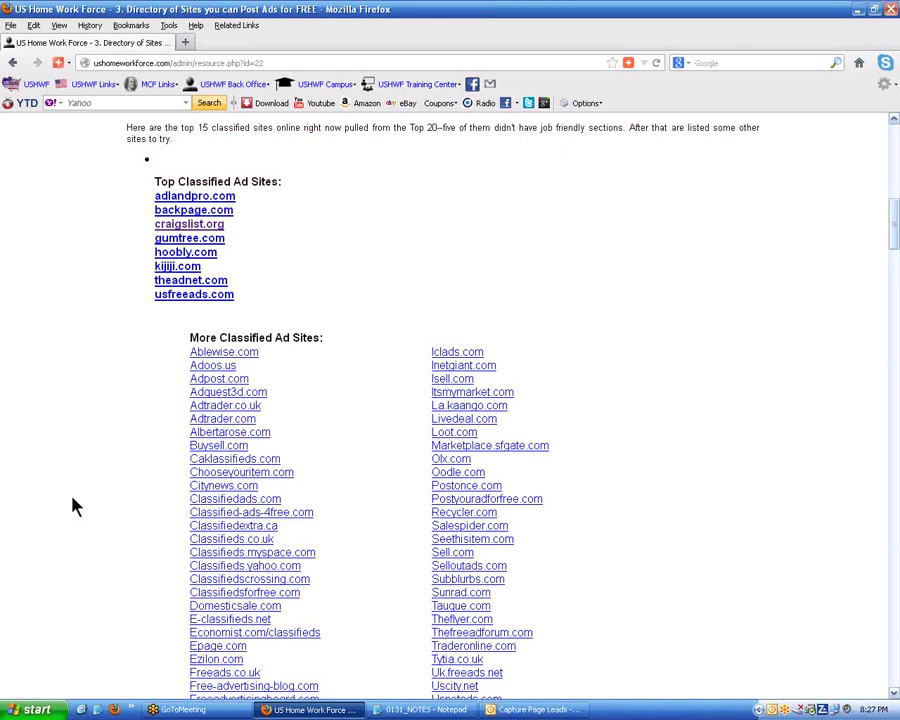
scroll(72, 502, down, 2)
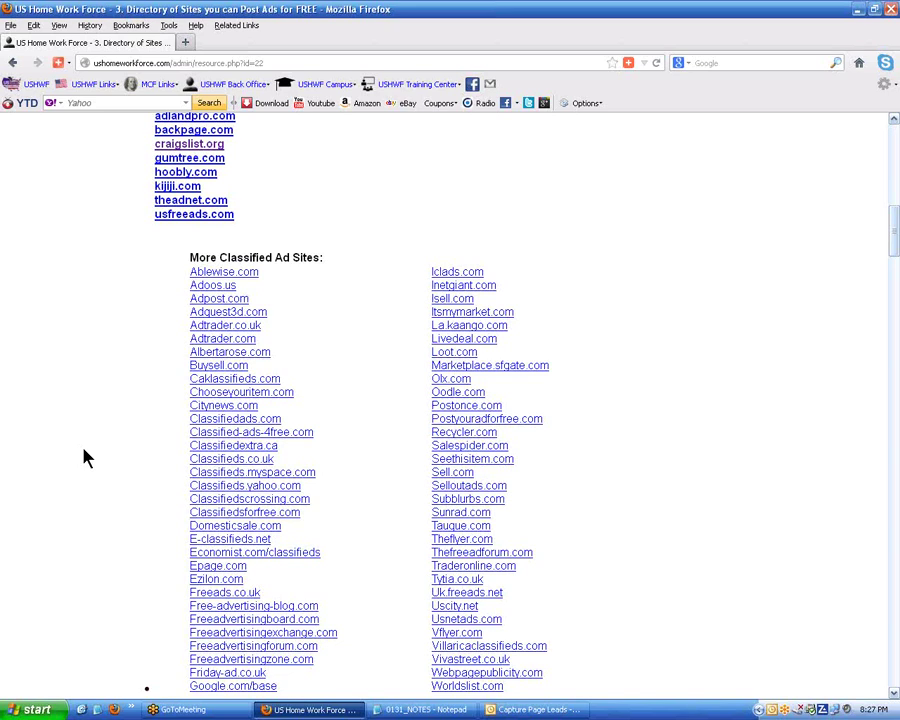
scroll(58, 456, down, 4)
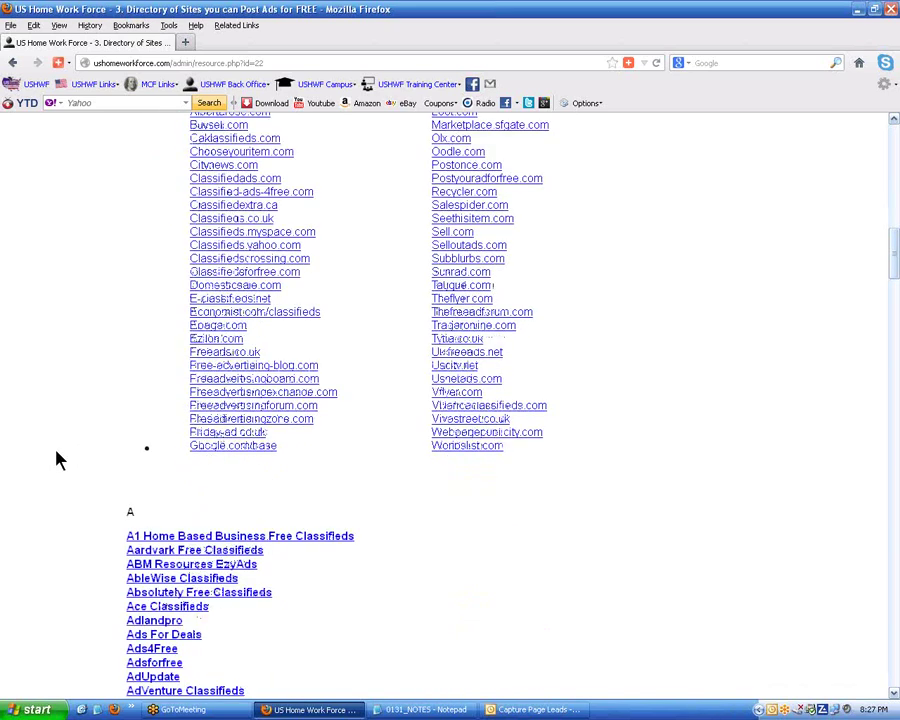
scroll(32, 424, up, 7)
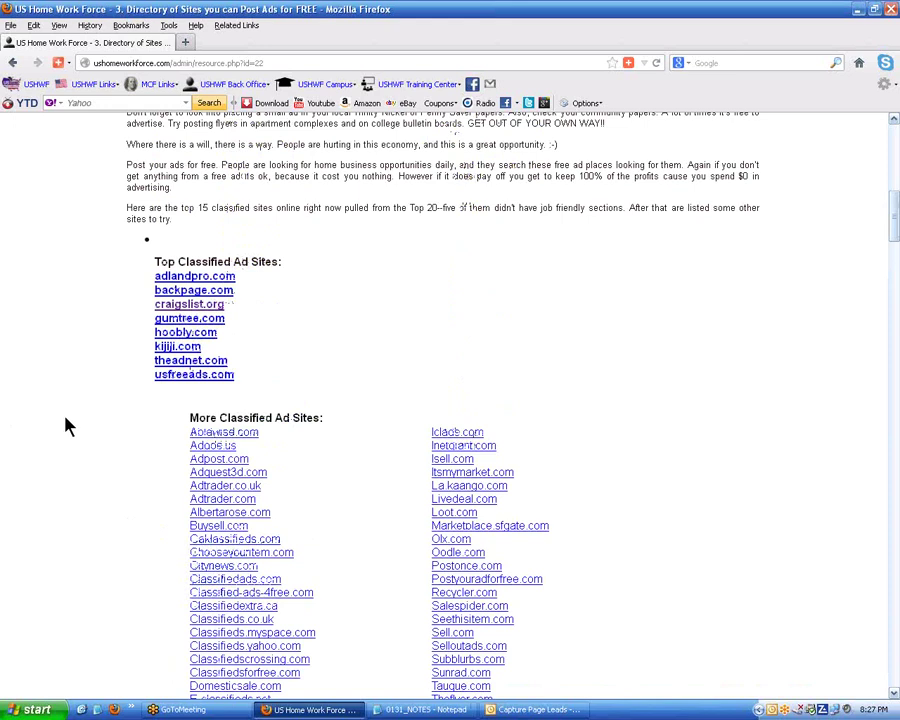
- Switch to Outlook and highlight the advice on contacting the referral in the 6:05 PM New Capture Page Lead notice, clearing the selection
click(508, 712)
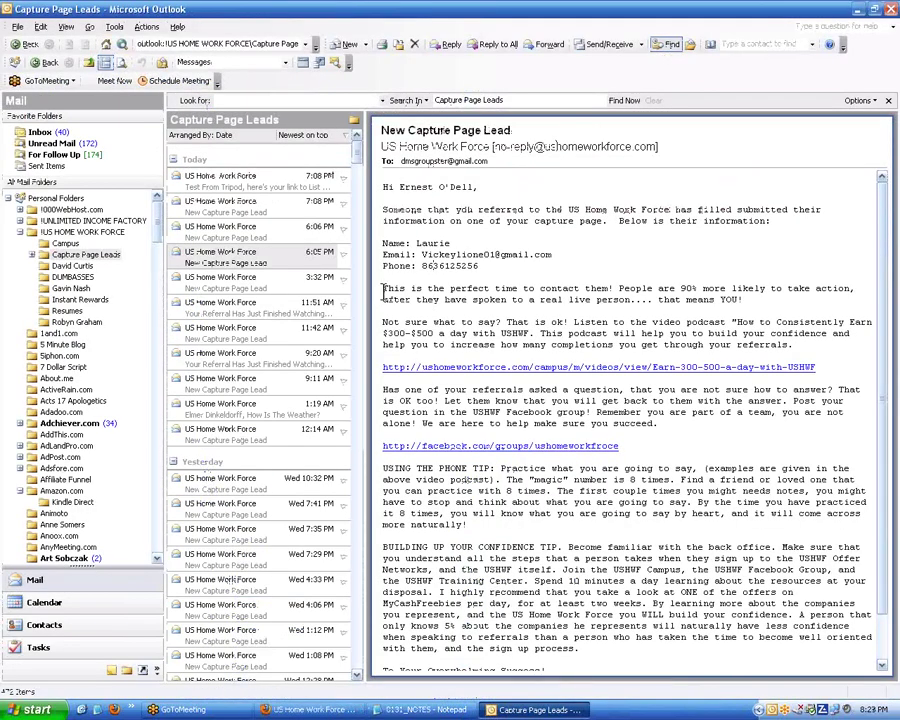
drag(381, 292, 615, 345)
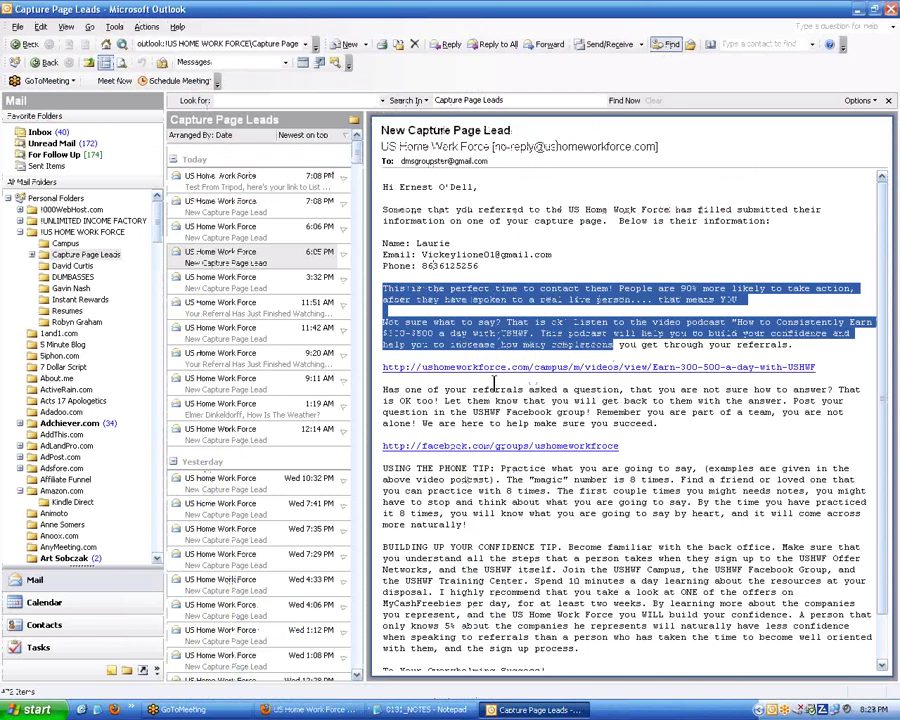
click(465, 392)
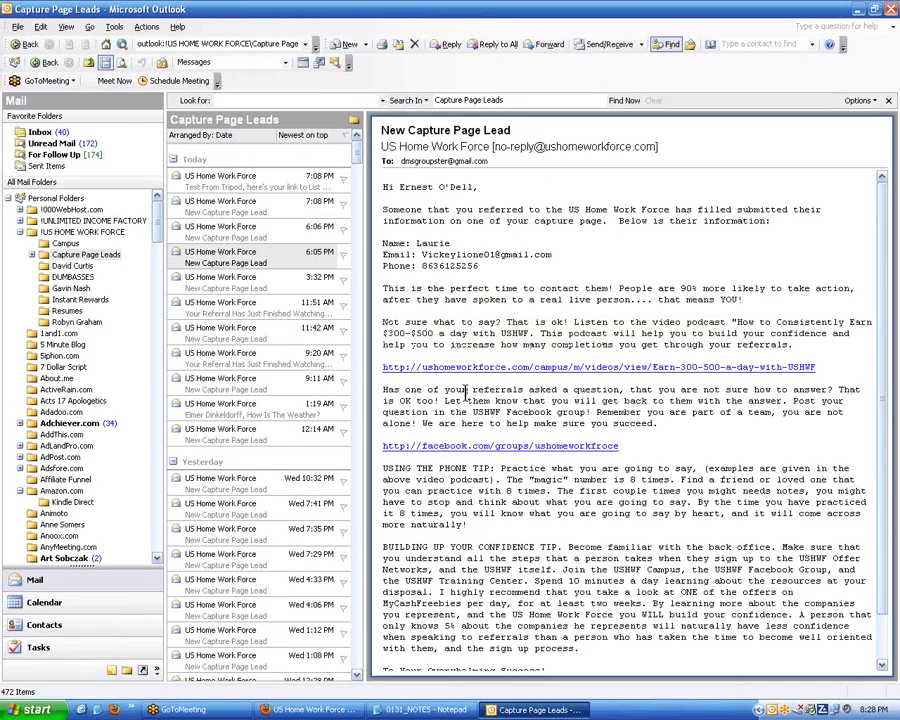
- Switch back to Firefox and open the USHWF Training Center home page from its bookmarks
click(318, 710)
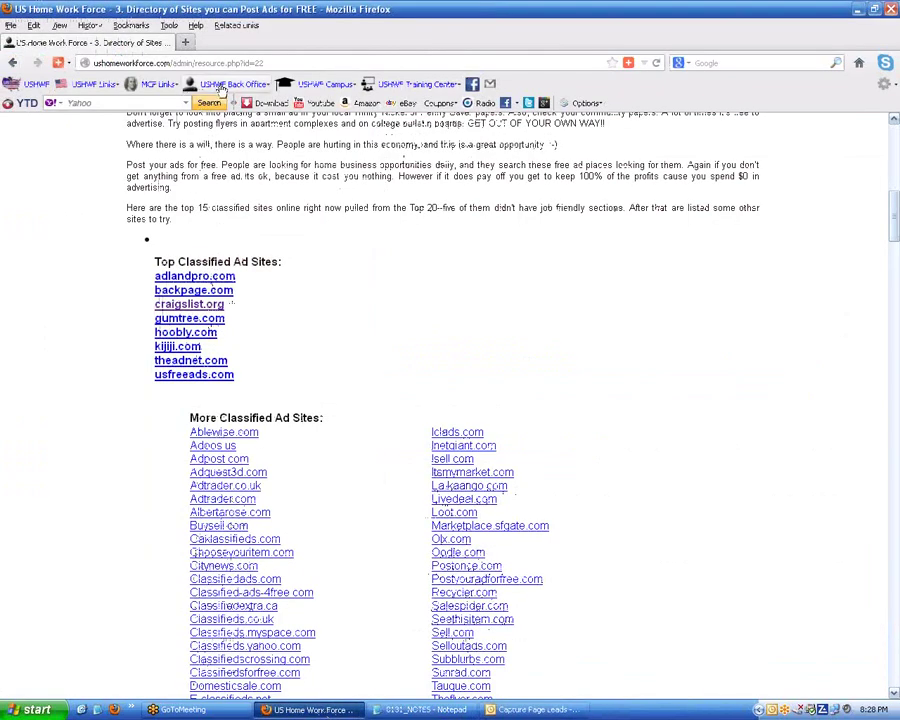
click(435, 89)
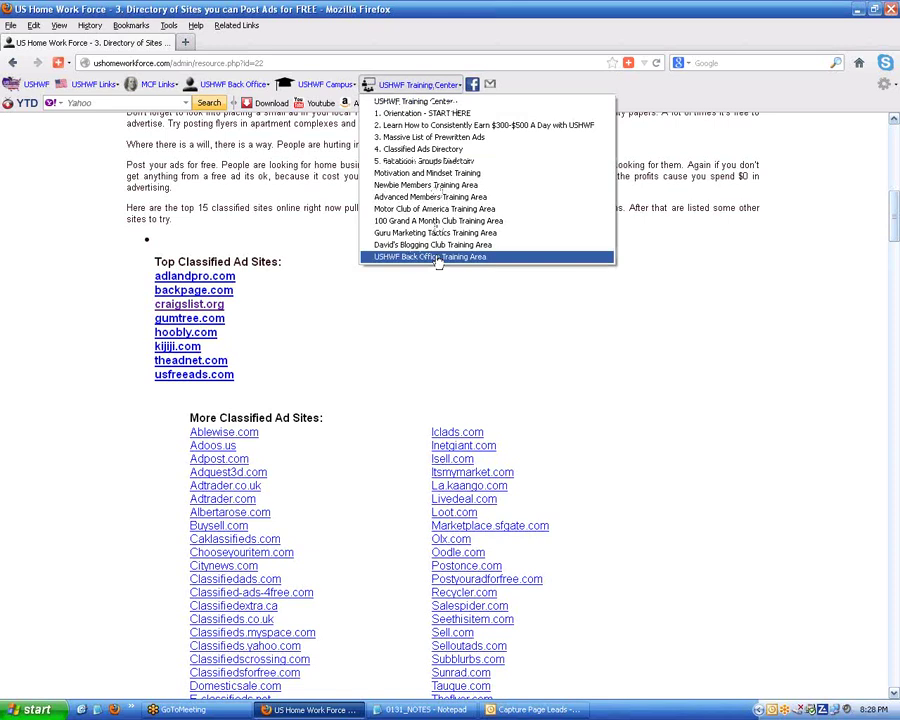
click(421, 103)
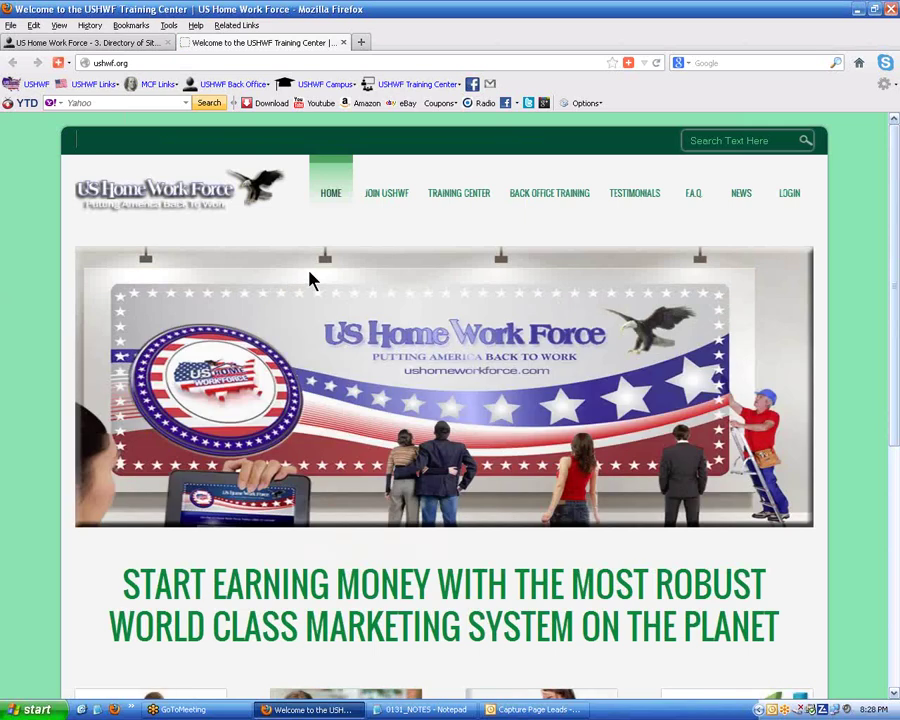
scroll(386, 201, down, 2)
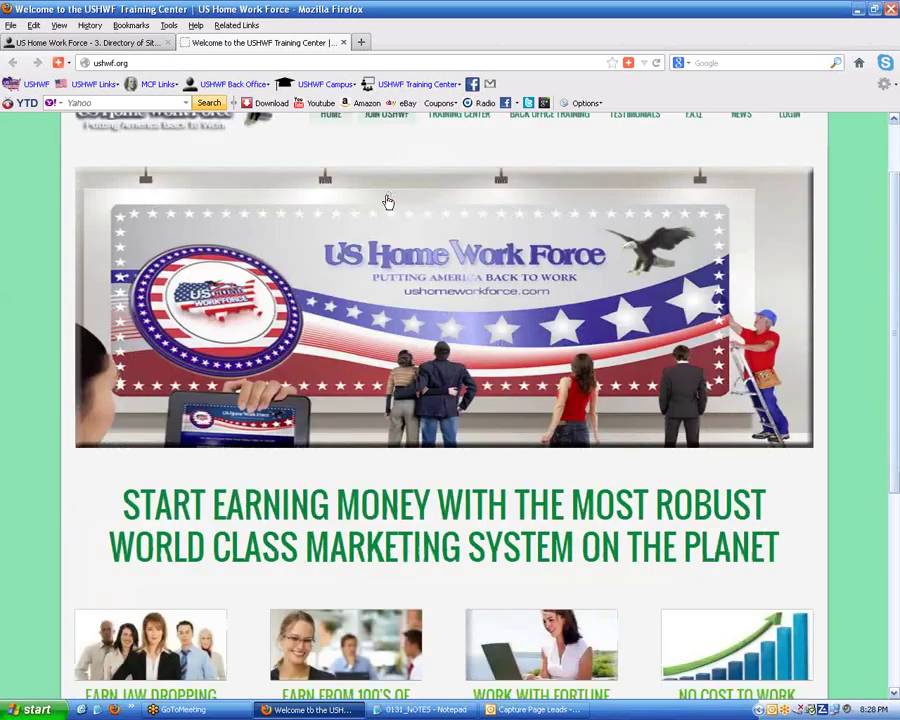
- Open the Join USHWF page and look through its referral programs down to the reply form and back up
scroll(386, 201, down, 4)
scroll(590, 234, up, 6)
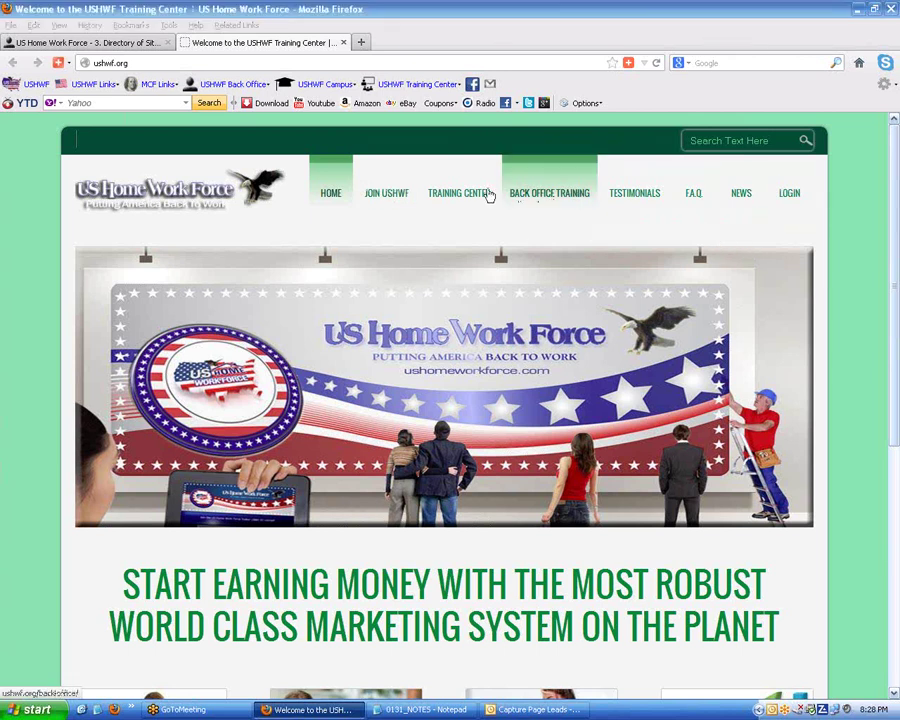
click(376, 196)
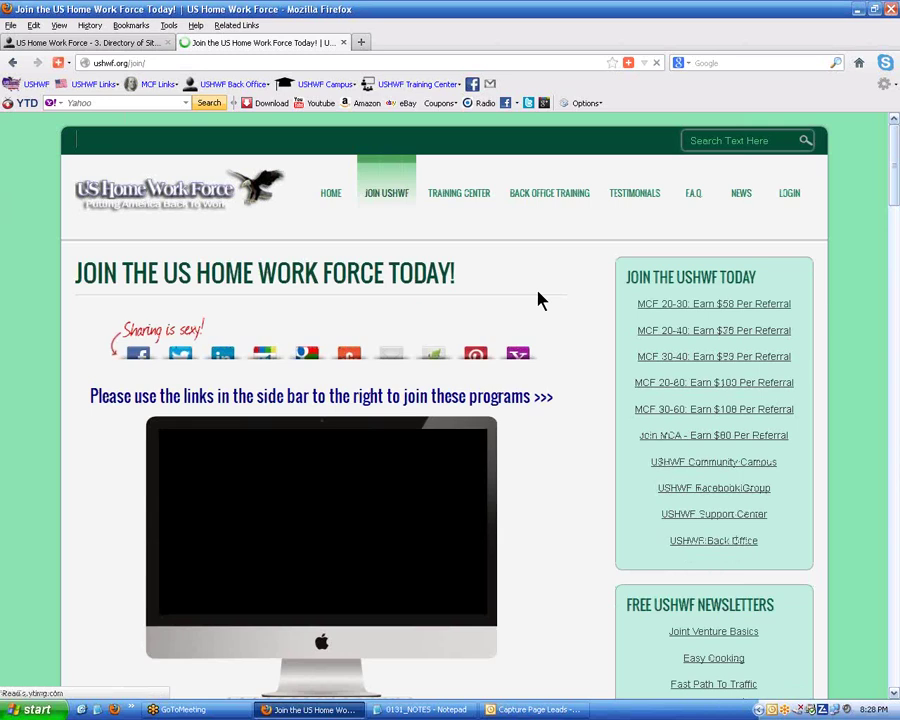
scroll(538, 297, down, 5)
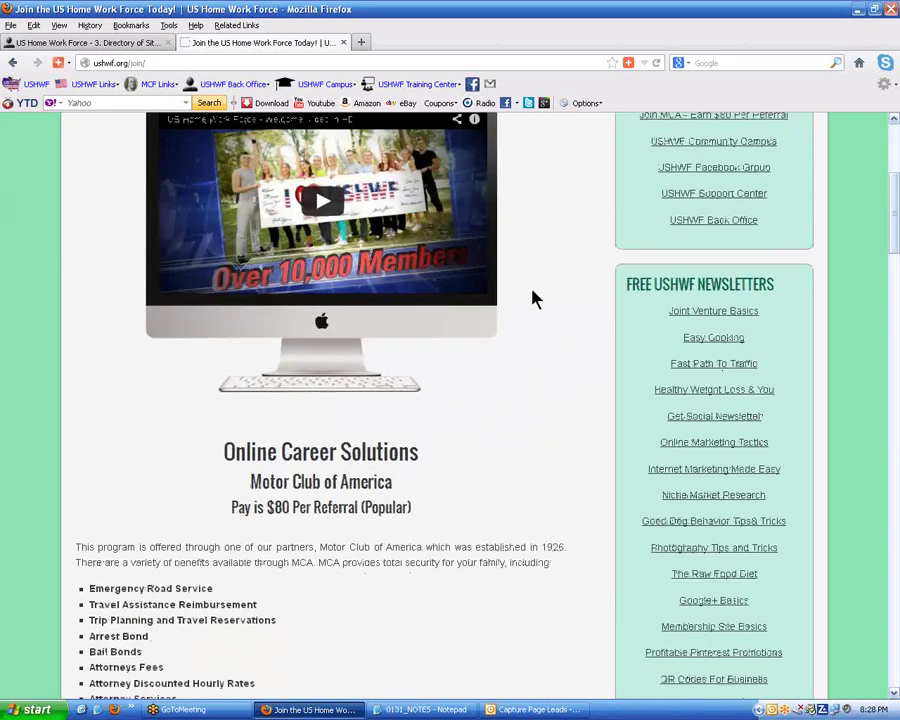
scroll(538, 298, down, 10)
scroll(538, 307, down, 20)
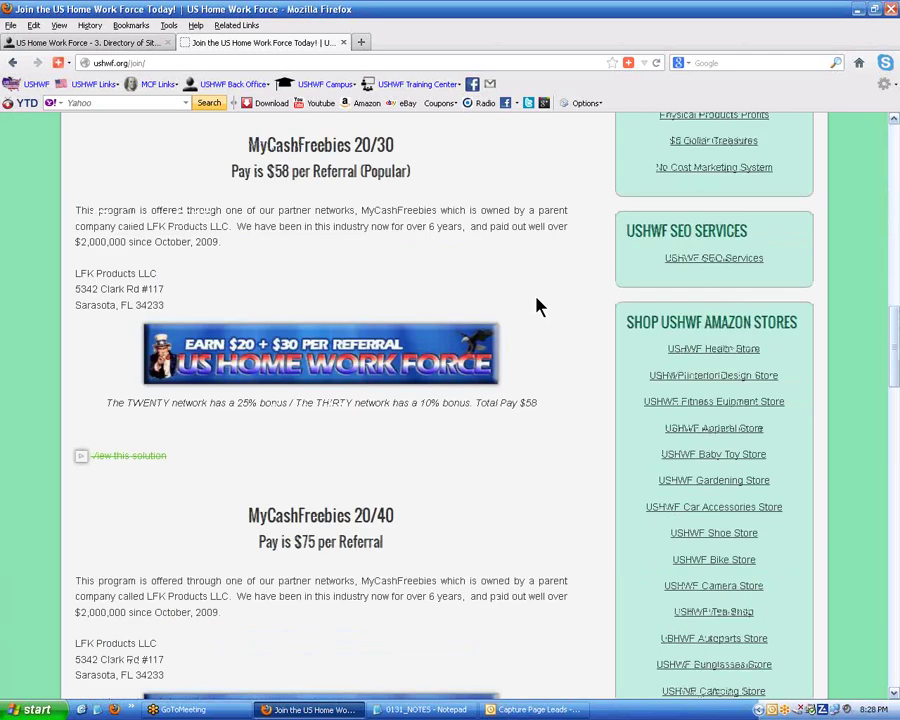
scroll(535, 312, down, 6)
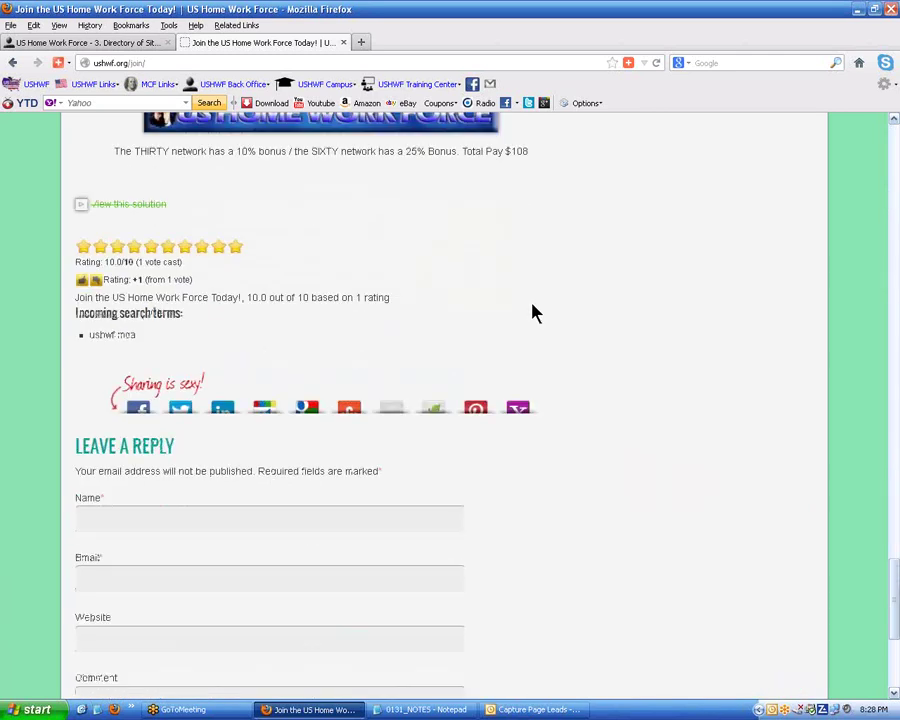
scroll(531, 309, up, 14)
scroll(533, 310, up, 15)
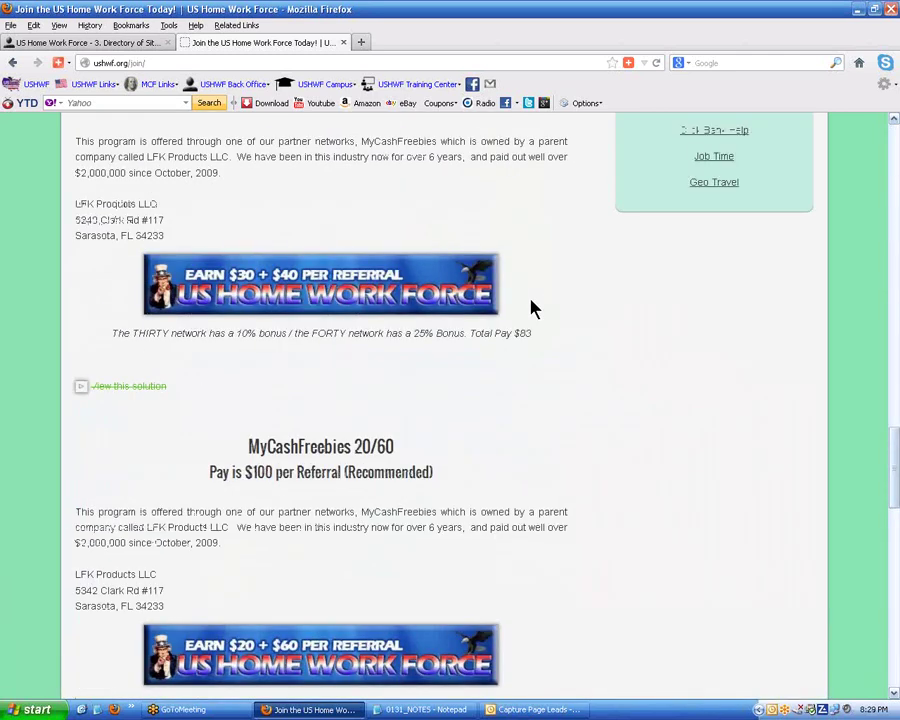
scroll(533, 308, up, 5)
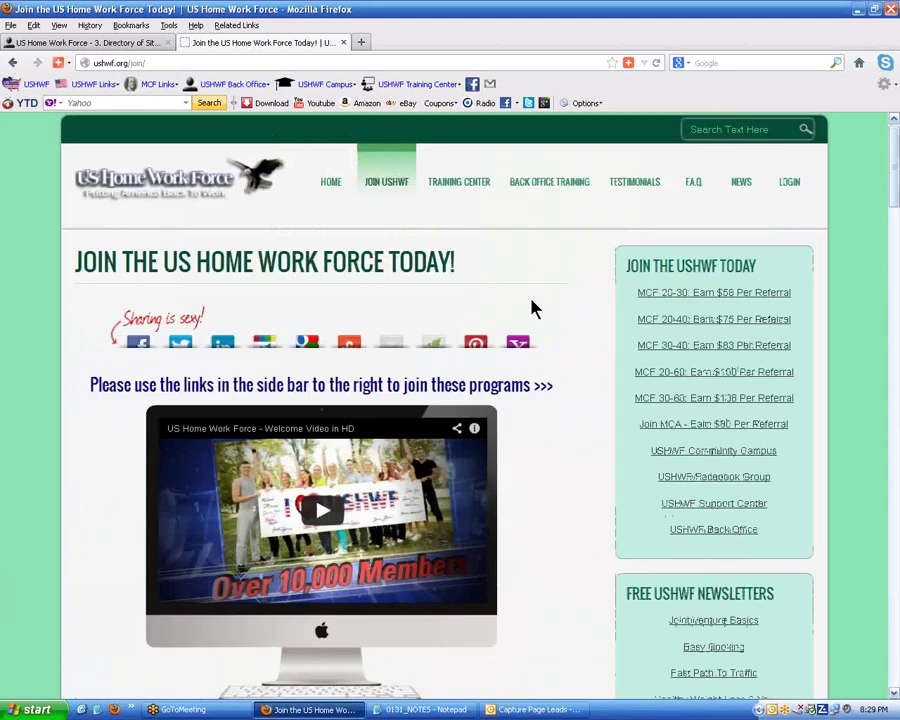
- Open the Training Center's Marketing Training page and look through its member training areas, returning to the site's main navigation
click(460, 193)
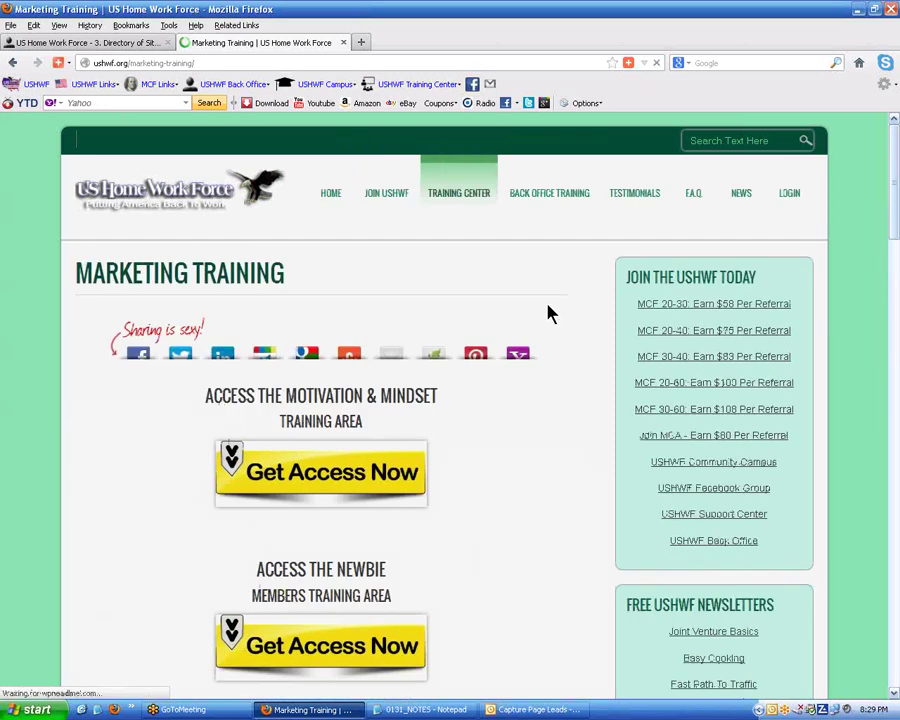
scroll(548, 314, down, 5)
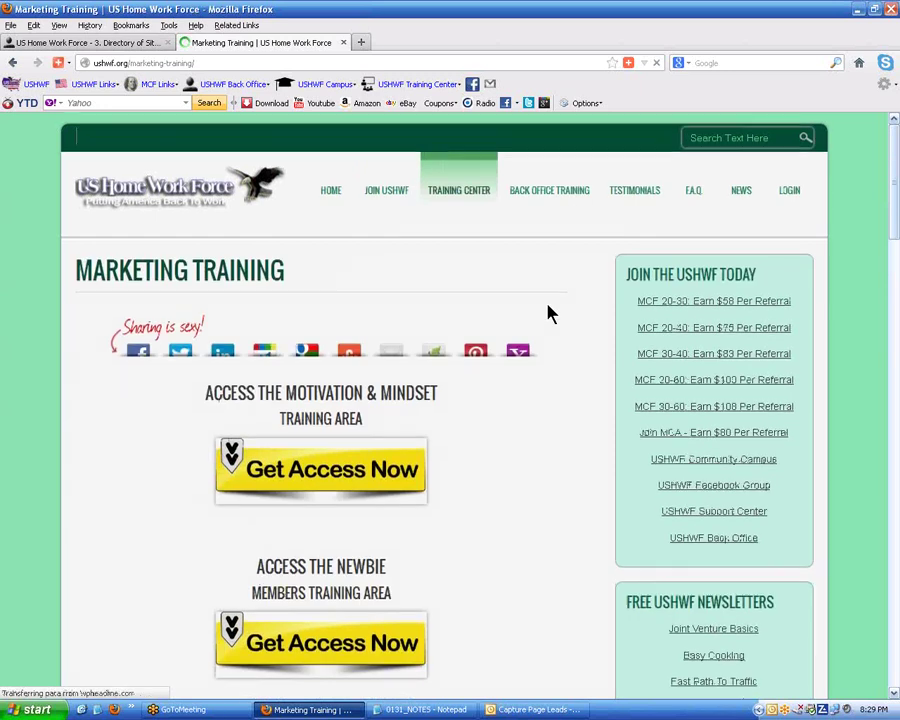
scroll(548, 314, down, 9)
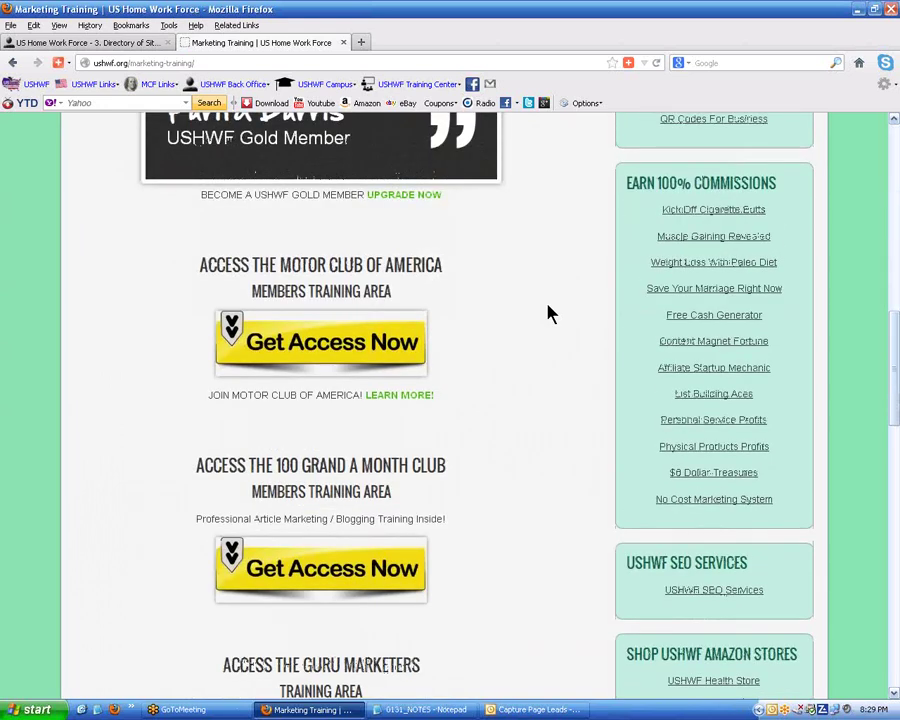
scroll(548, 312, up, 4)
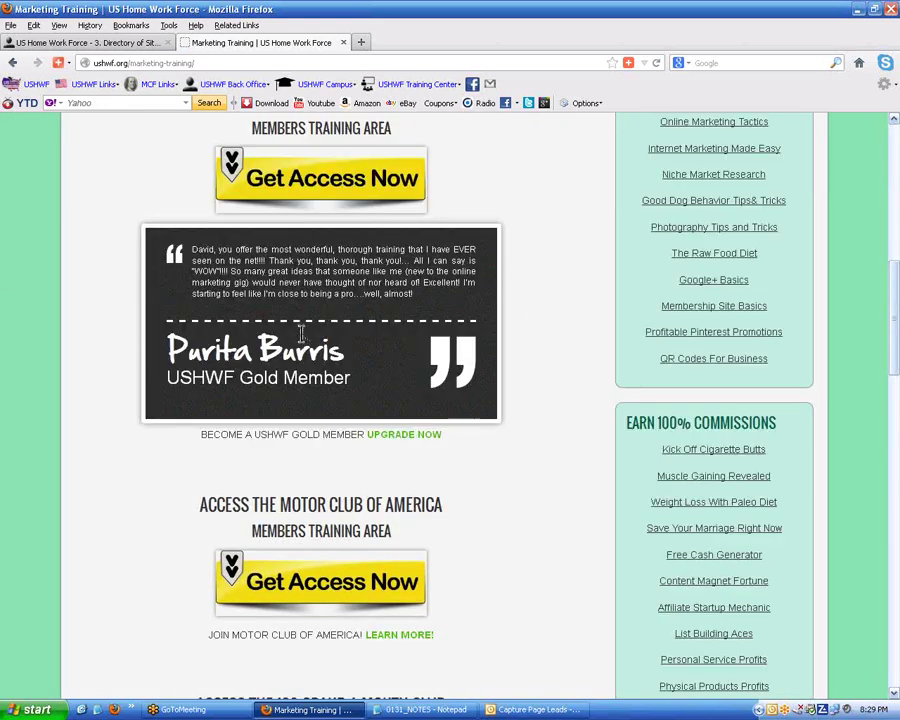
scroll(558, 336, down, 10)
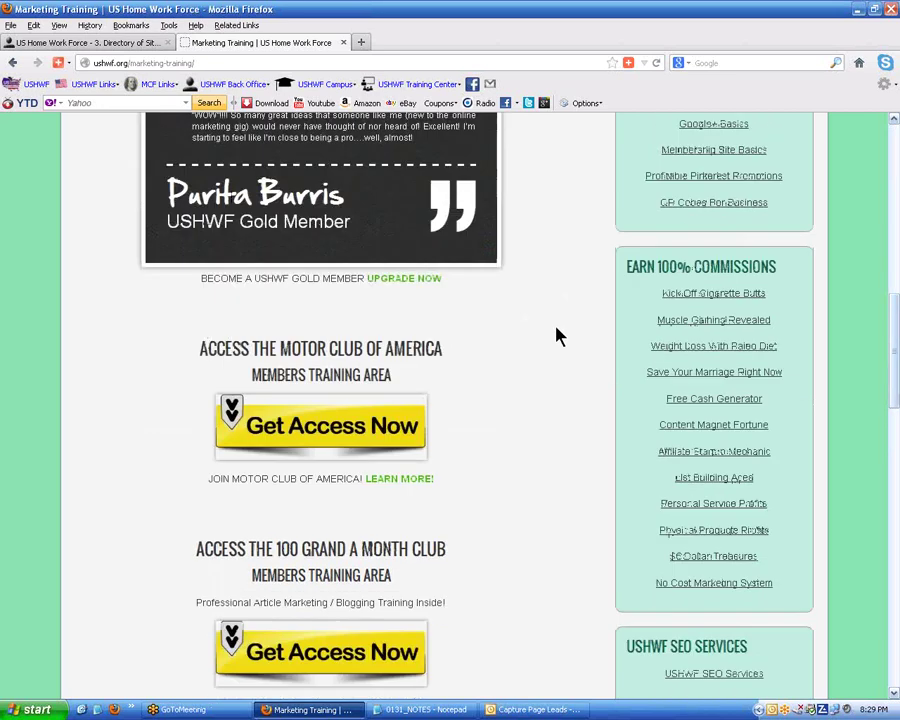
scroll(558, 338, down, 10)
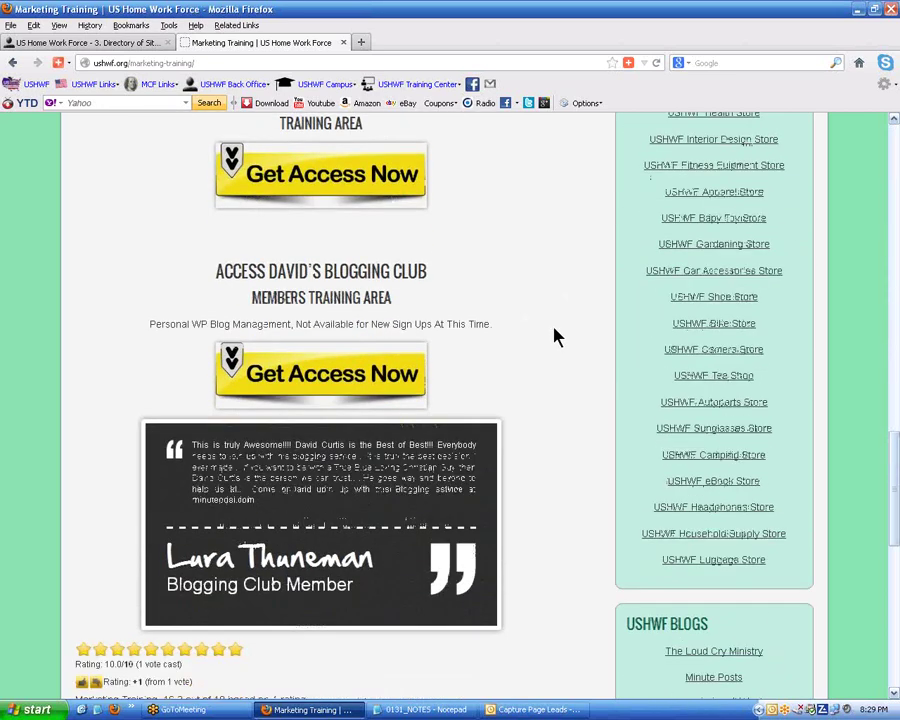
scroll(558, 337, up, 18)
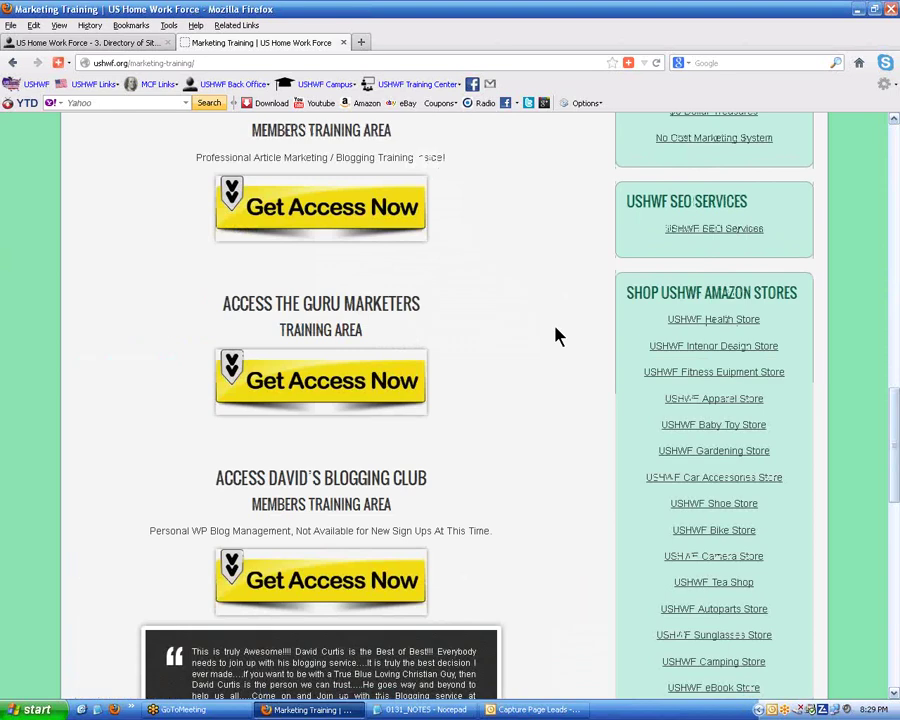
scroll(558, 336, up, 15)
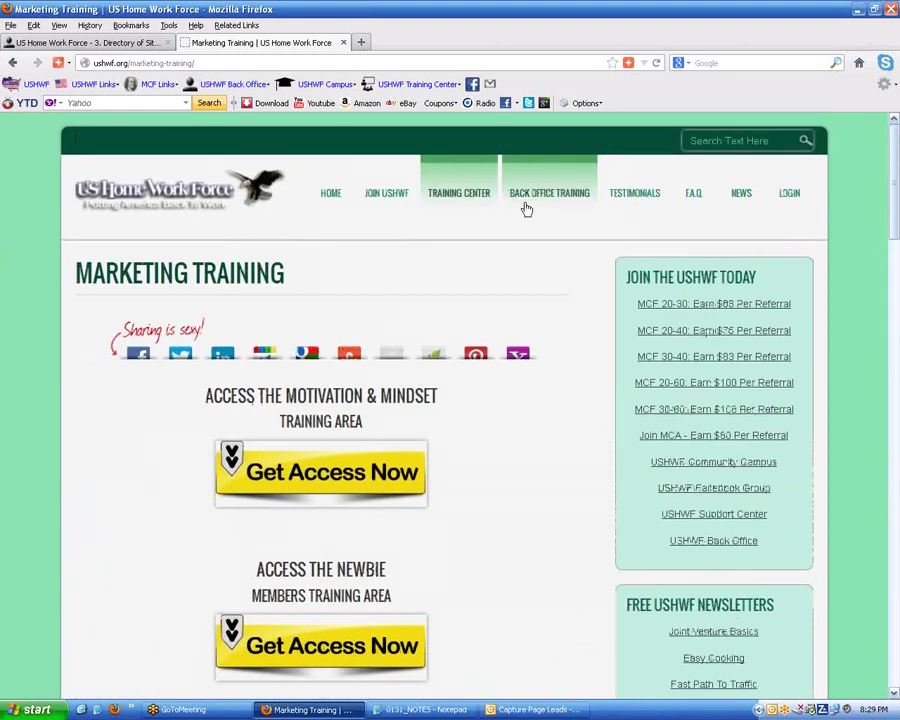
- Look over the Back Office Training page with its Affiliate Programs video, and close the training site after returning to its home page
click(537, 196)
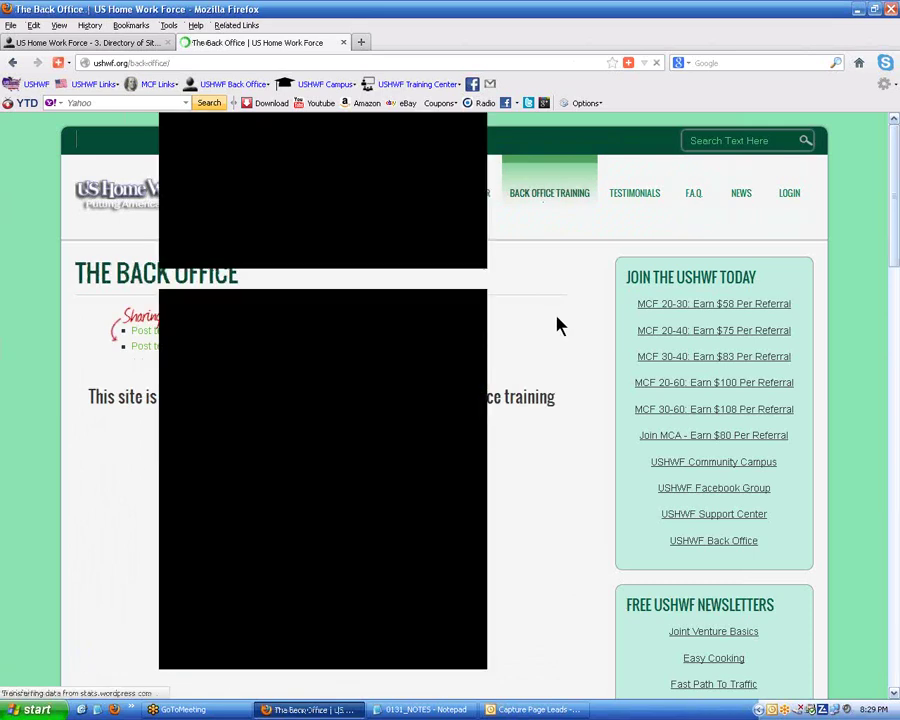
scroll(558, 324, down, 7)
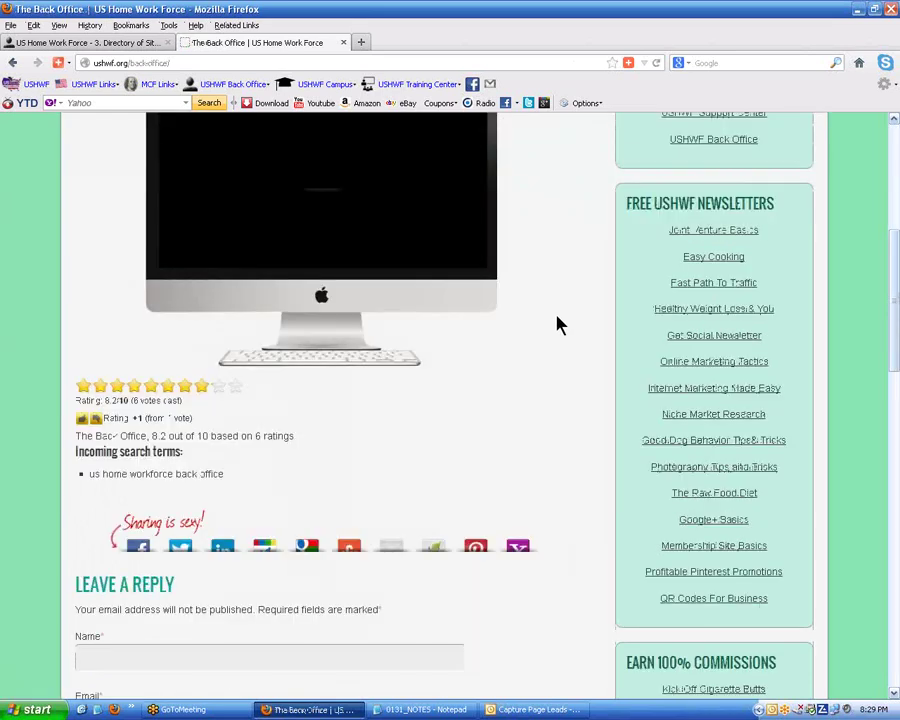
scroll(558, 324, up, 2)
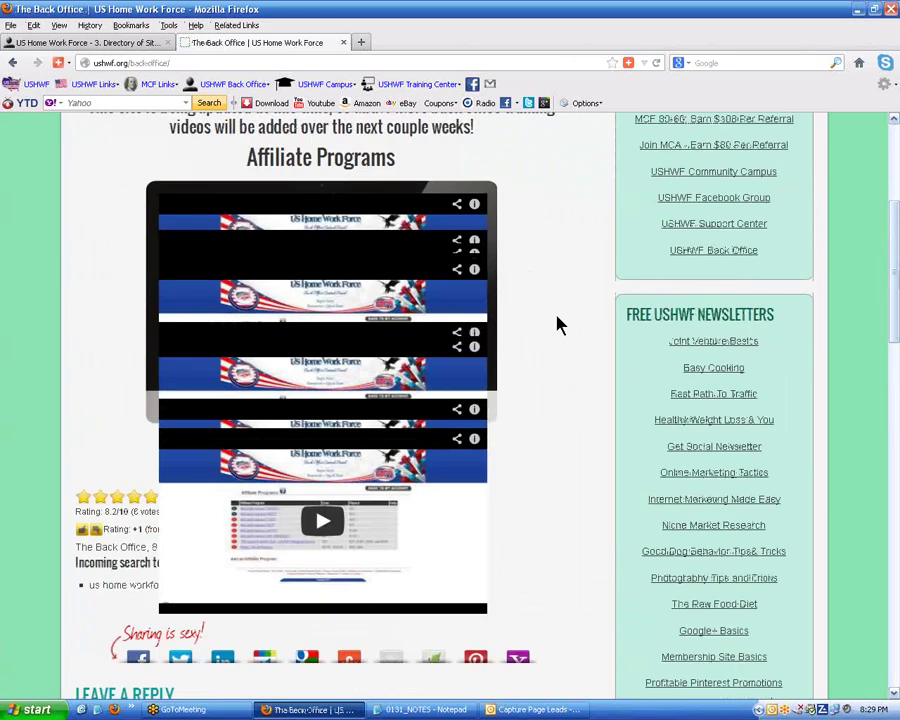
scroll(558, 322, up, 5)
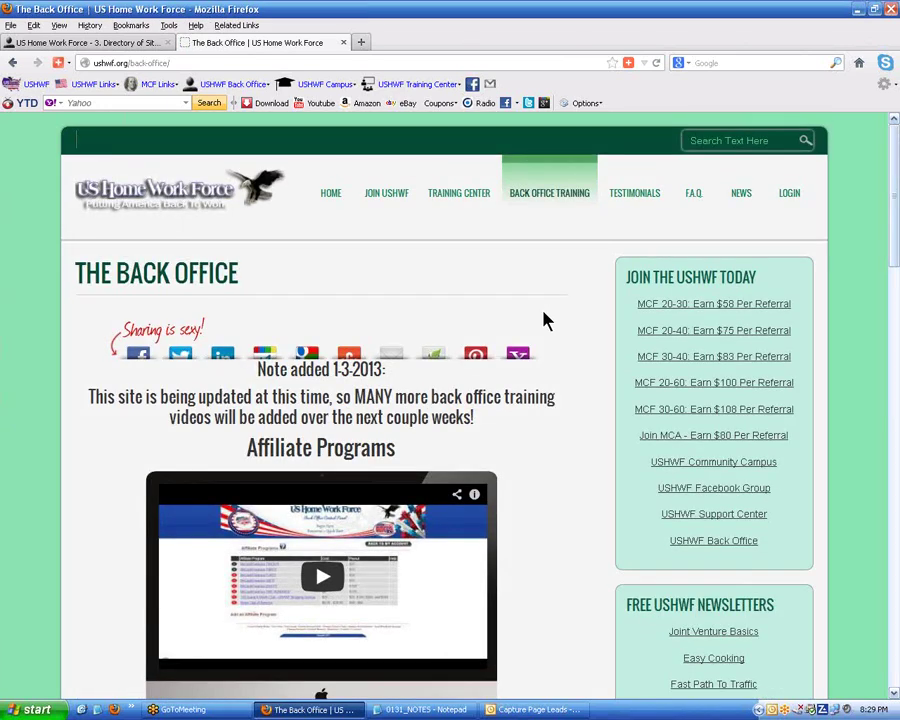
click(387, 194)
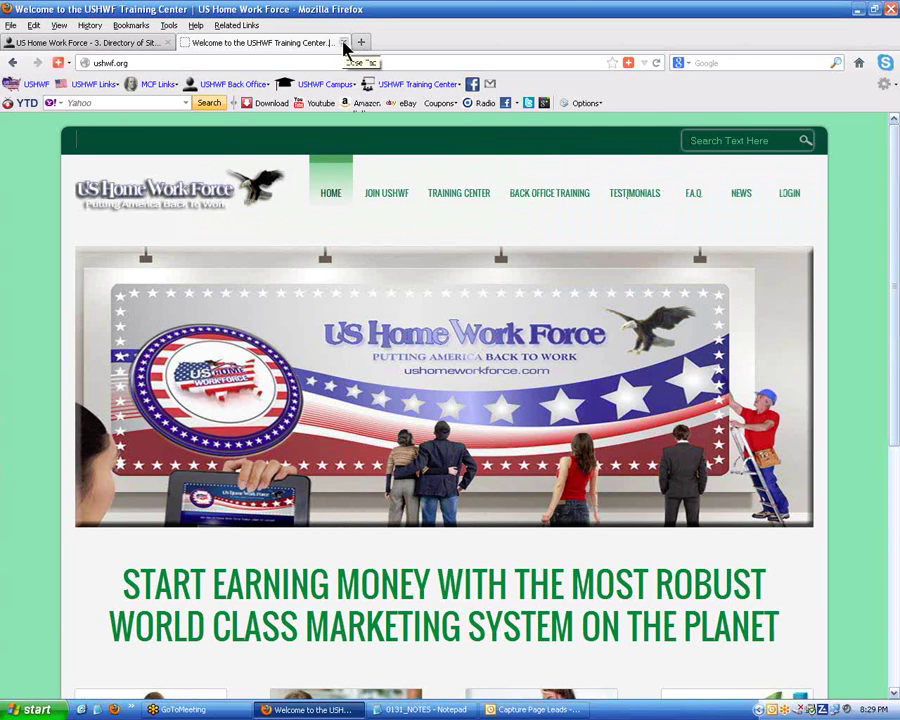
click(344, 44)
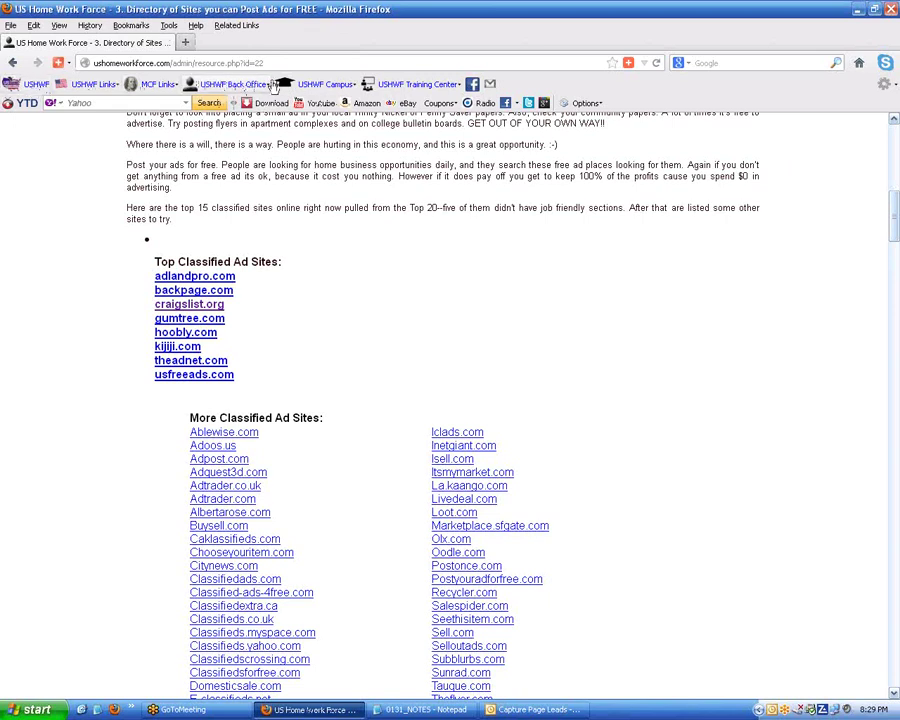
- Open the back office HTML Form Code page from the bookmarks and alternate between it and the free ad sites directory
click(157, 88)
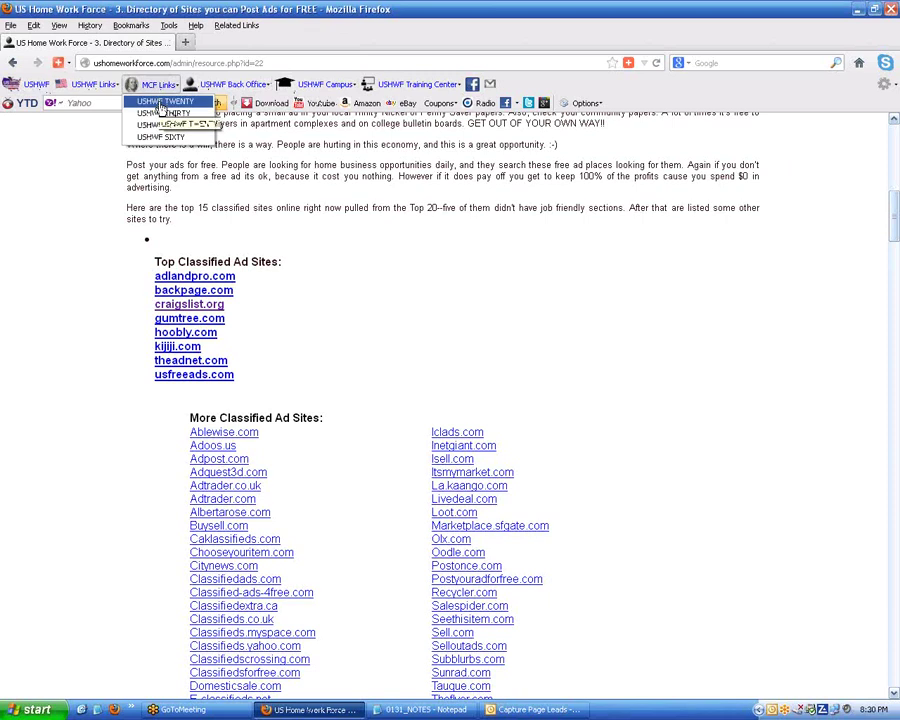
mouse_move(232, 86)
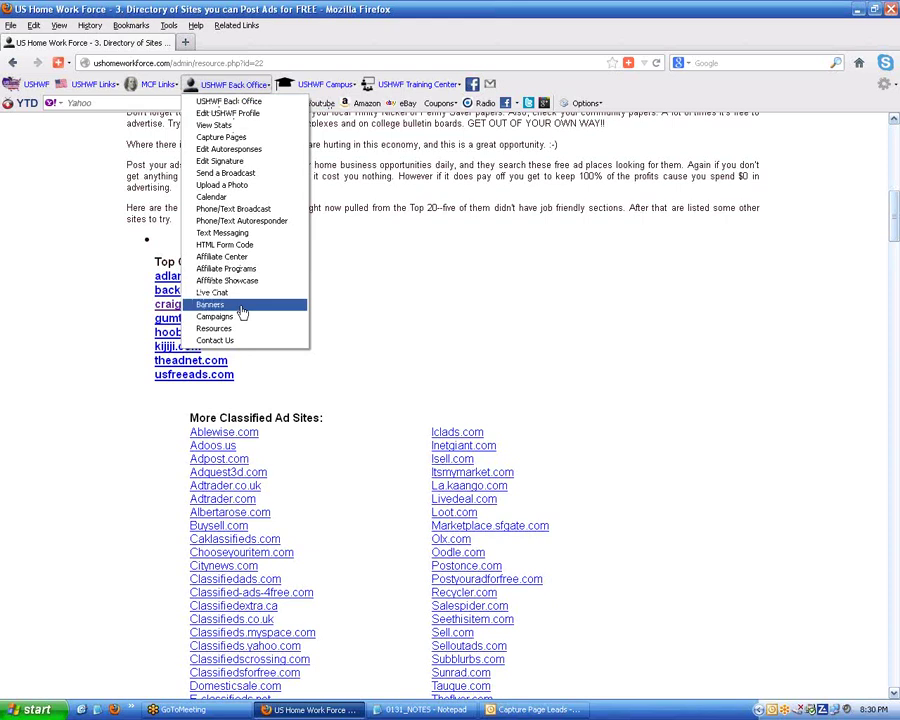
click(231, 246)
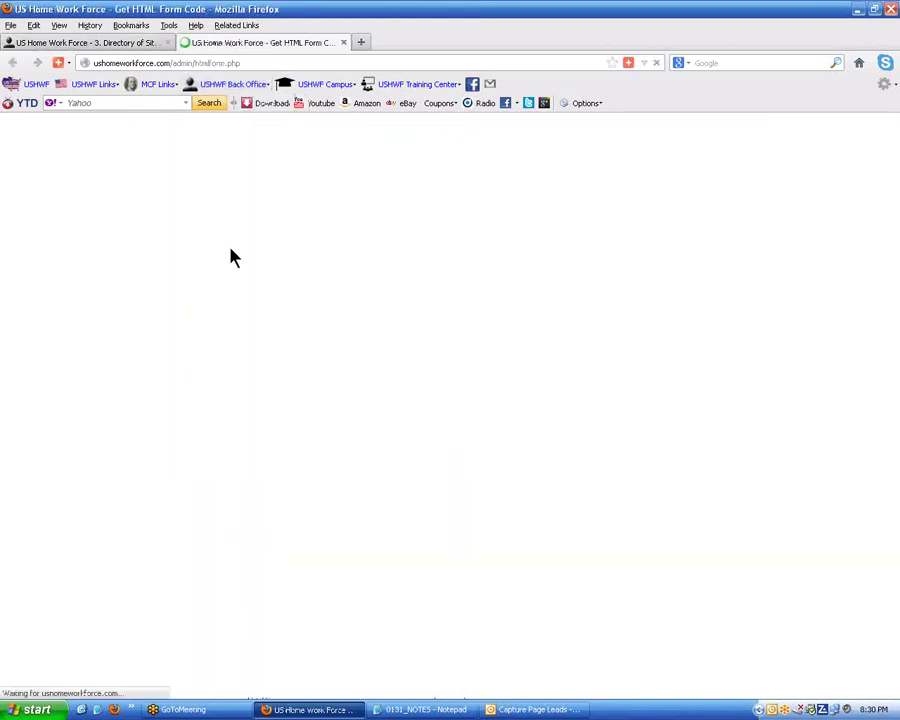
click(75, 44)
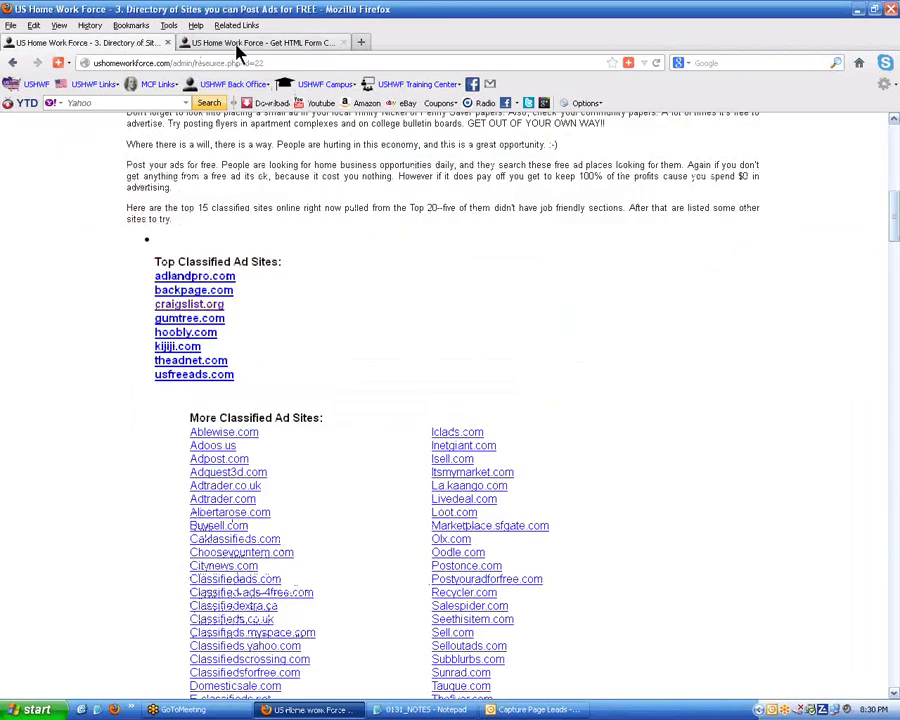
click(255, 44)
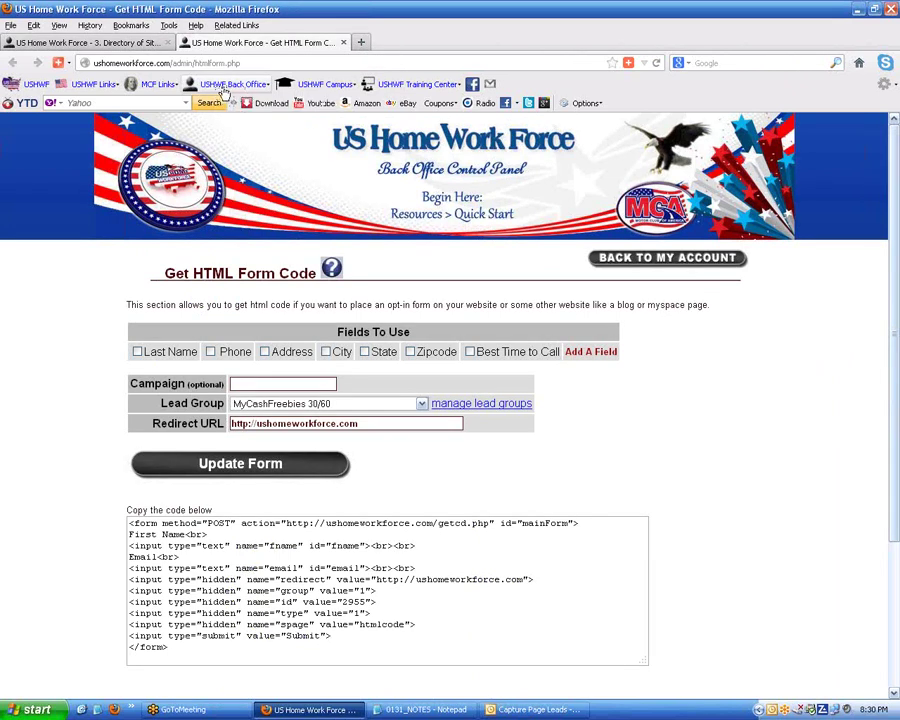
click(125, 44)
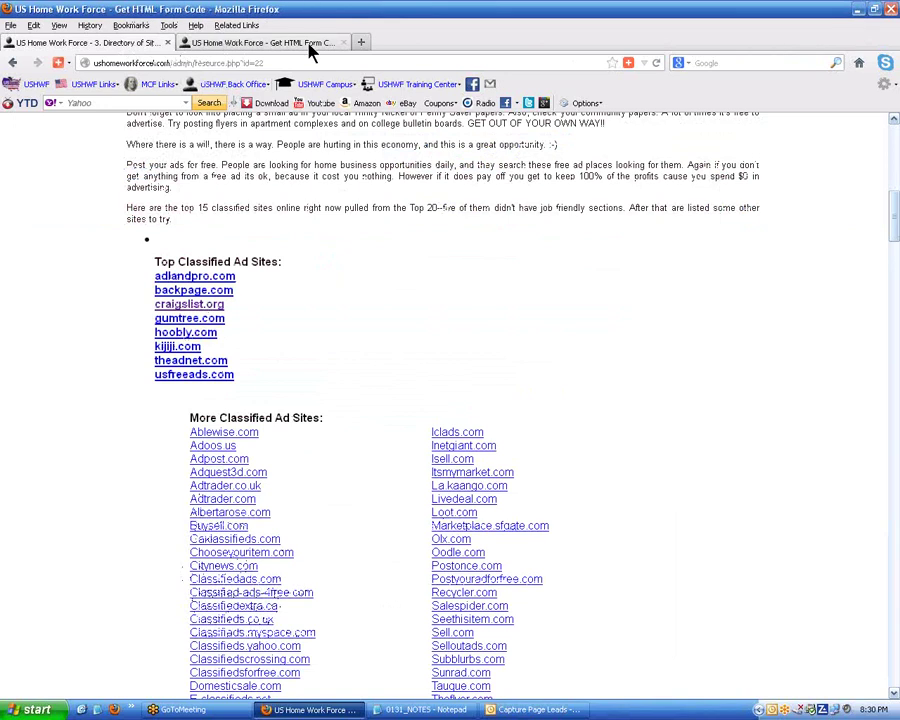
click(308, 45)
click(125, 44)
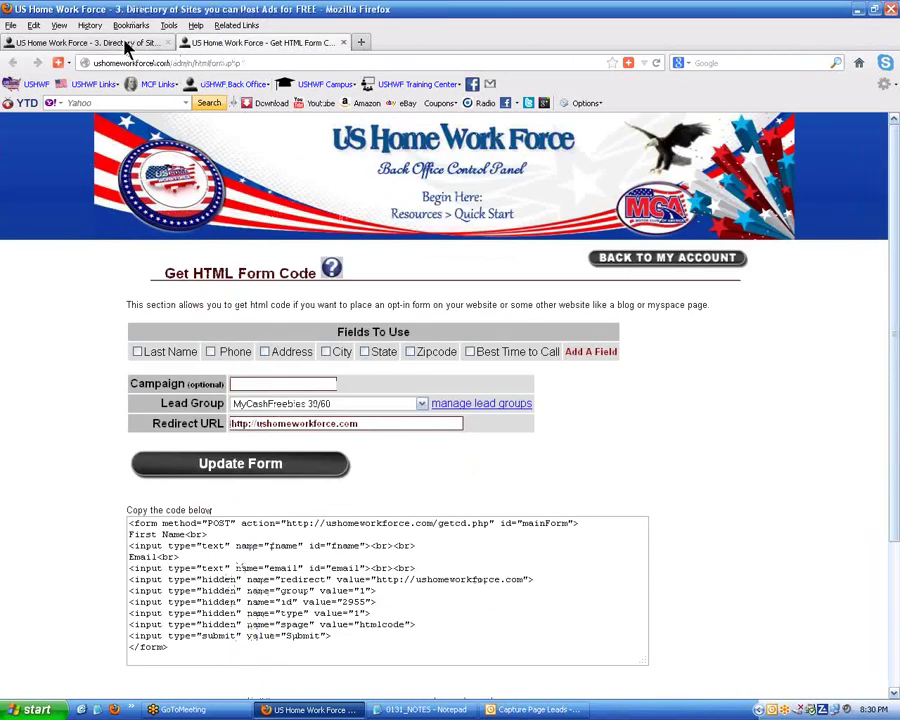
click(252, 45)
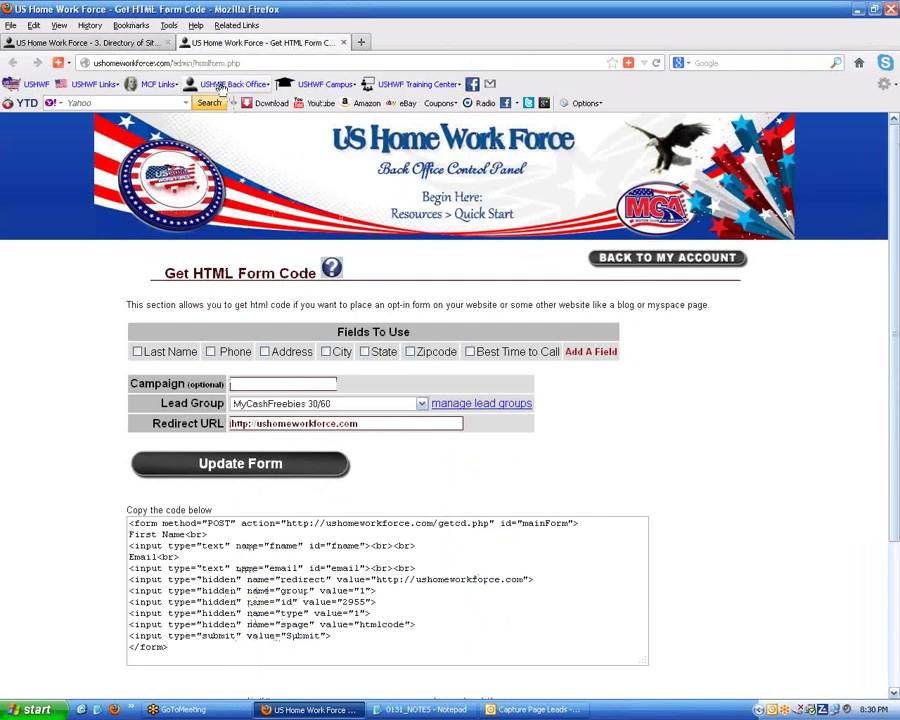
- Open the back office Resources in a new tab and go to Quick Start item 4, How to Use the Phone to Earn Big Payouts
click(228, 85)
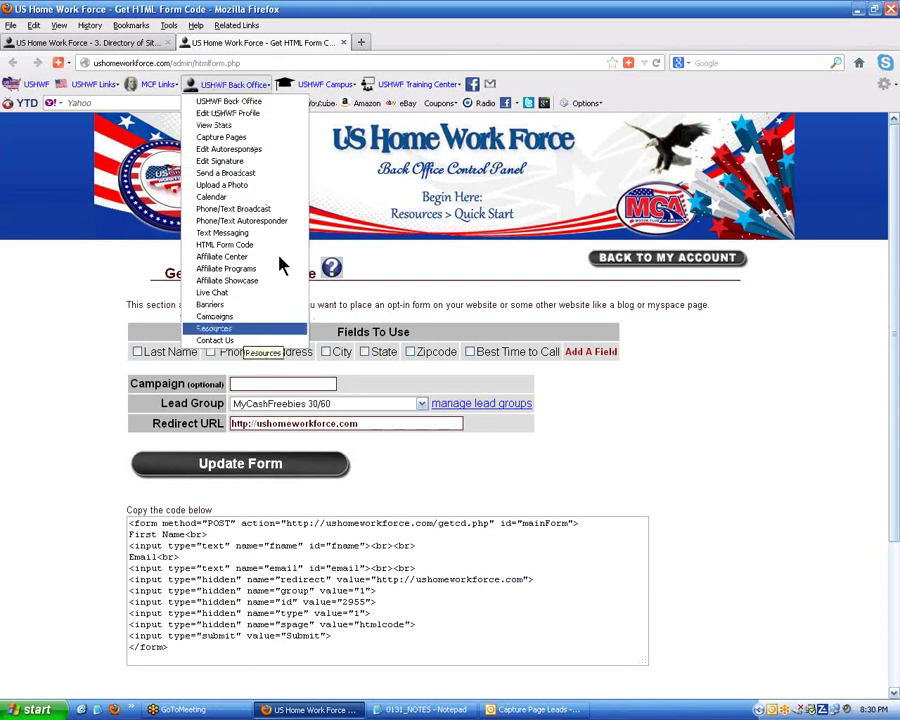
middle_click(245, 329)
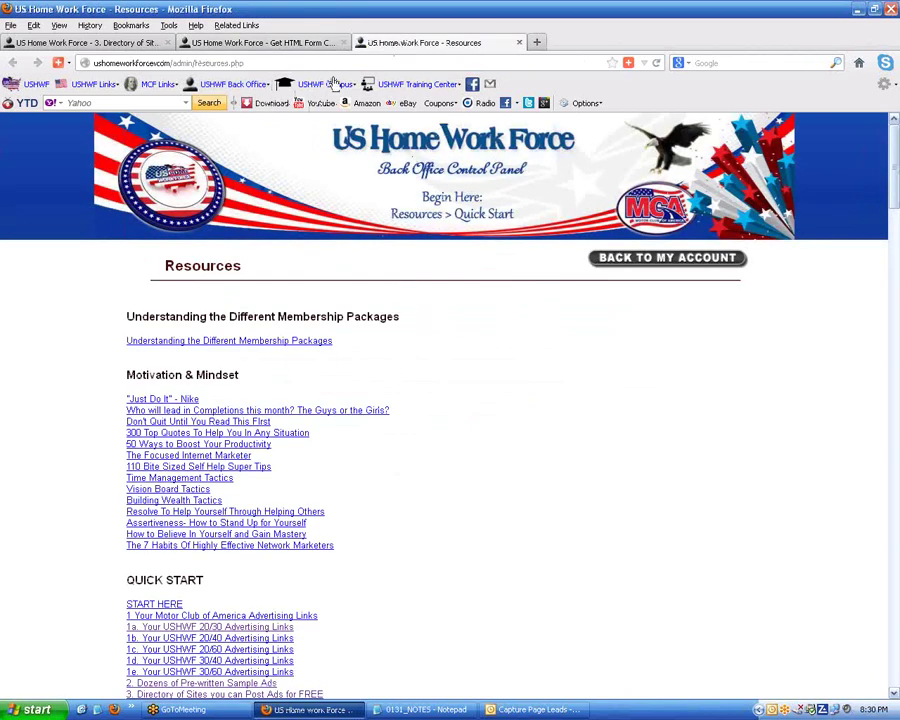
scroll(484, 400, down, 3)
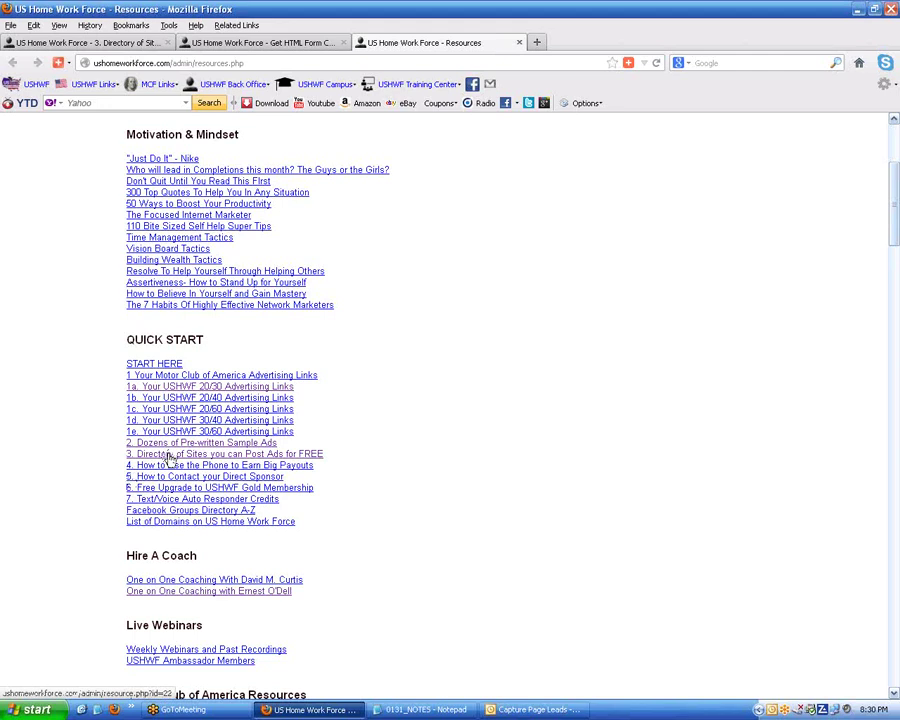
click(272, 466)
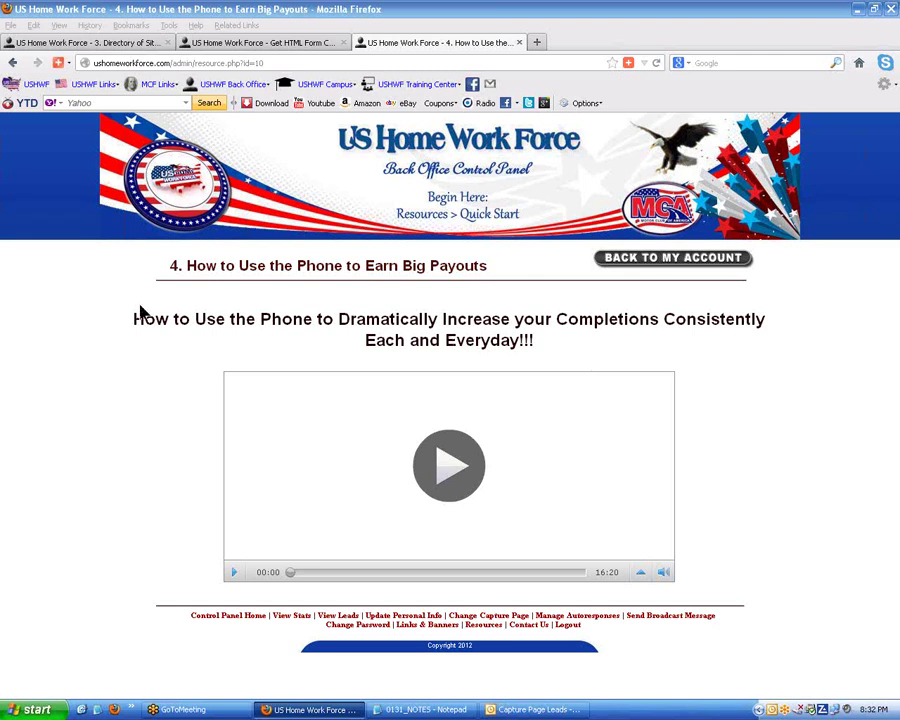
- Highlight "Use the Phone to Dramatically" in the heading above the phone training video, clearing the selection
click(404, 318)
drag(404, 318, 202, 318)
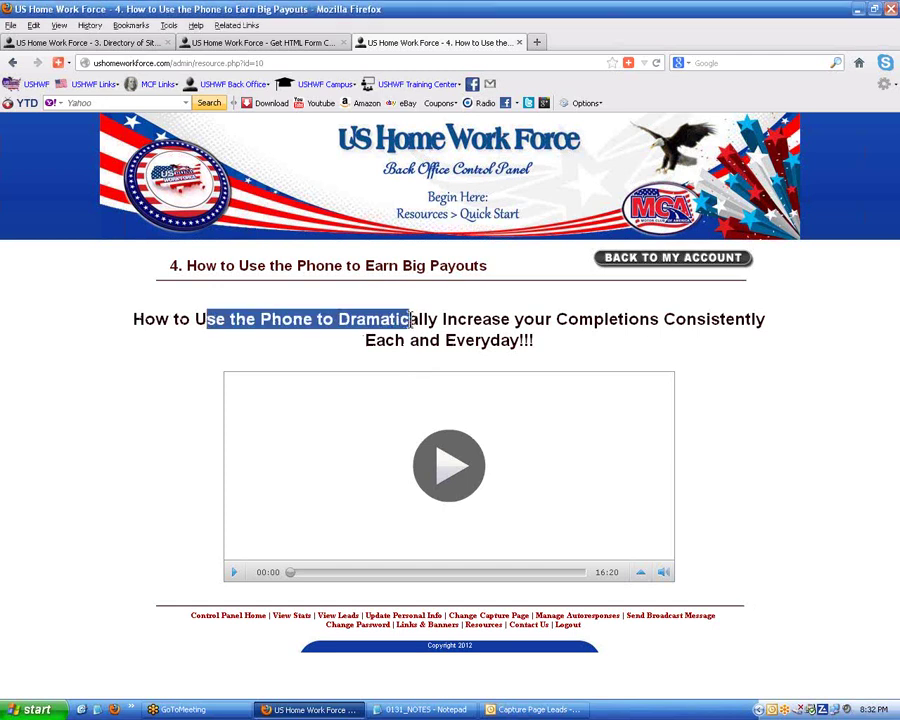
click(200, 316)
click(345, 316)
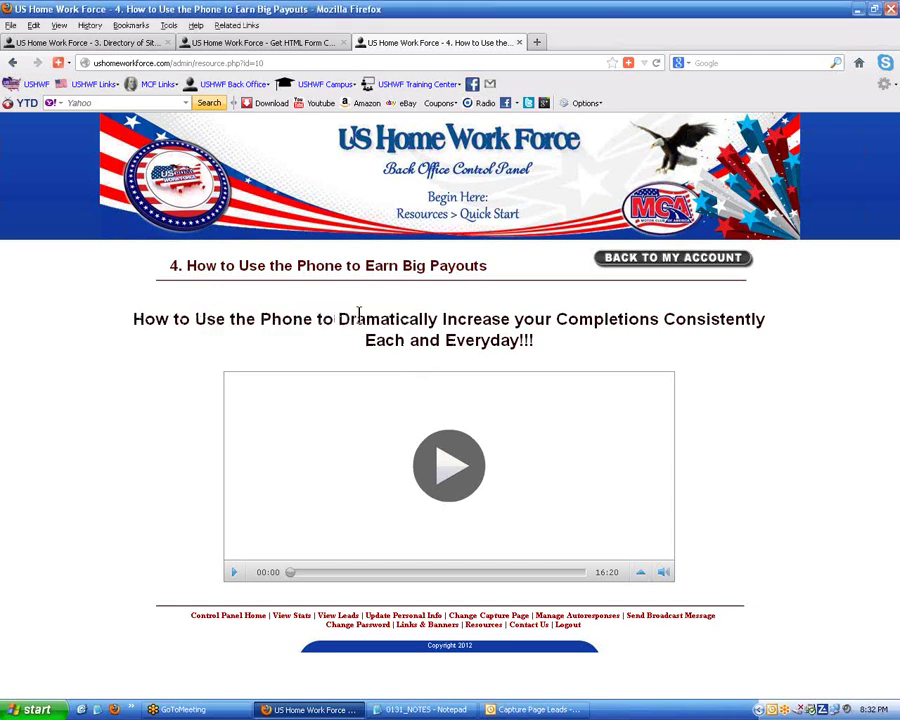
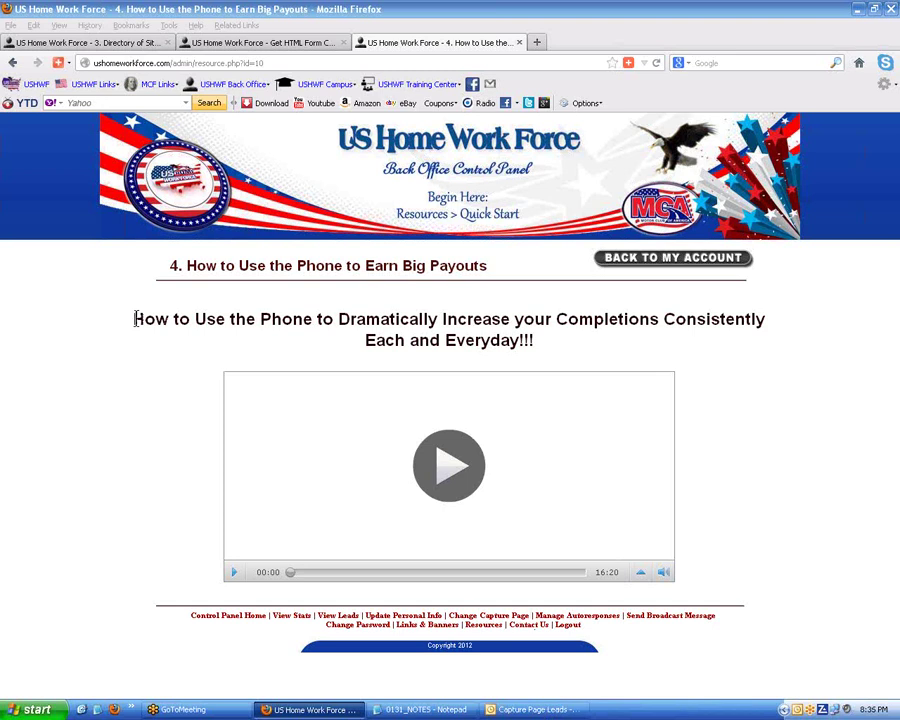
- Bring up the 0131_NOTES file in Notepad and open a second, blank Notepad window
click(456, 712)
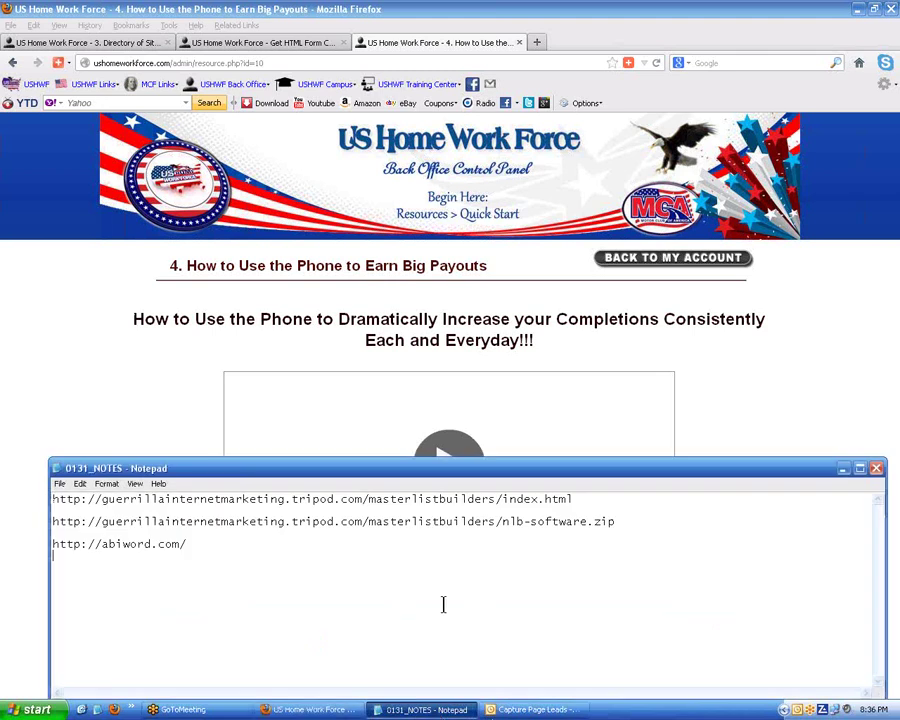
click(60, 483)
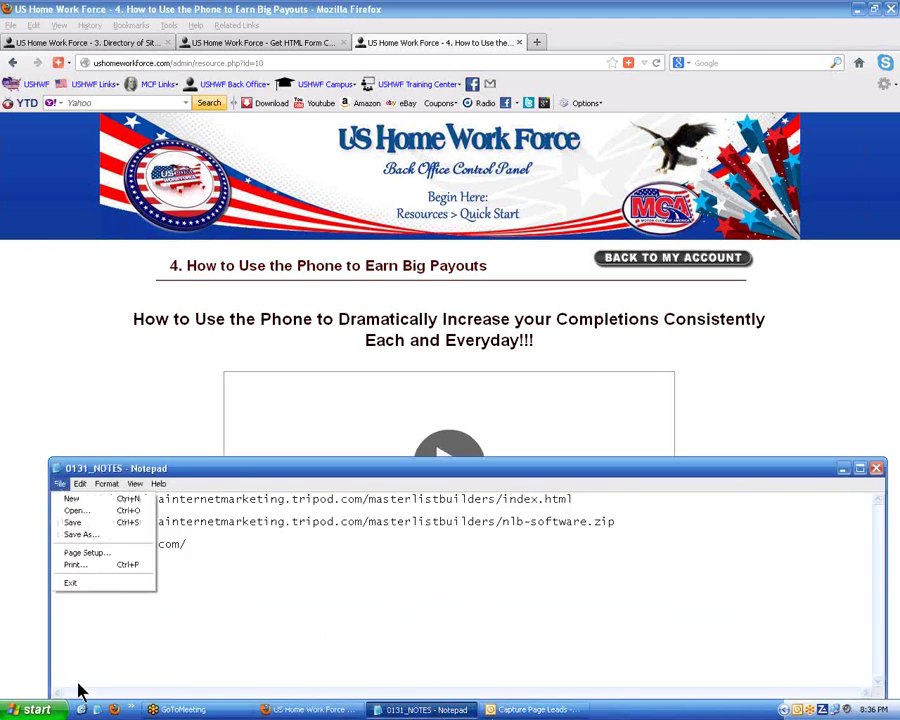
click(143, 562)
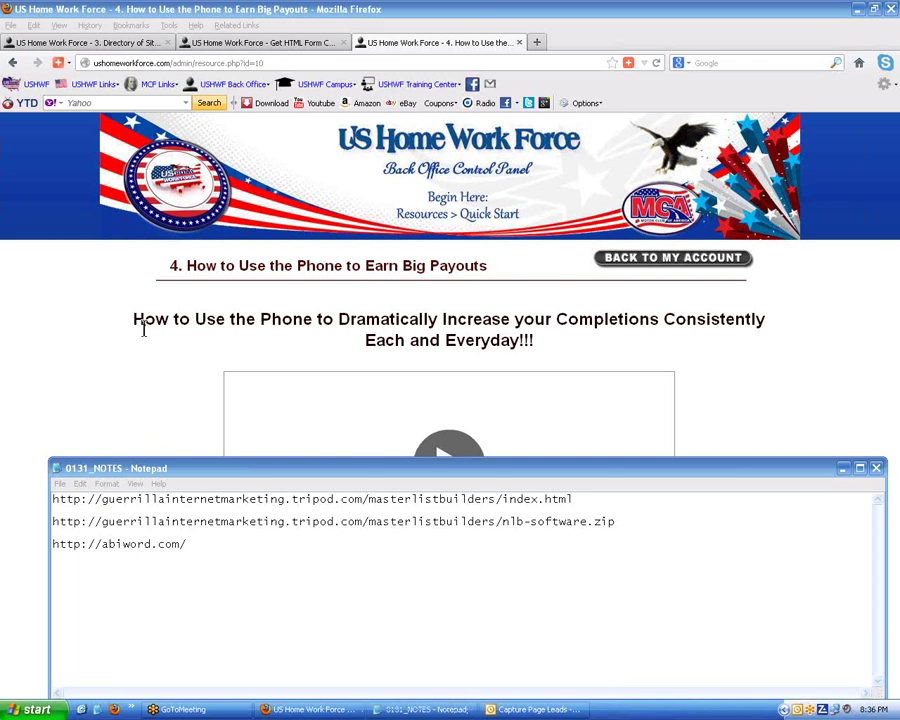
key(ctrl+alt+n)
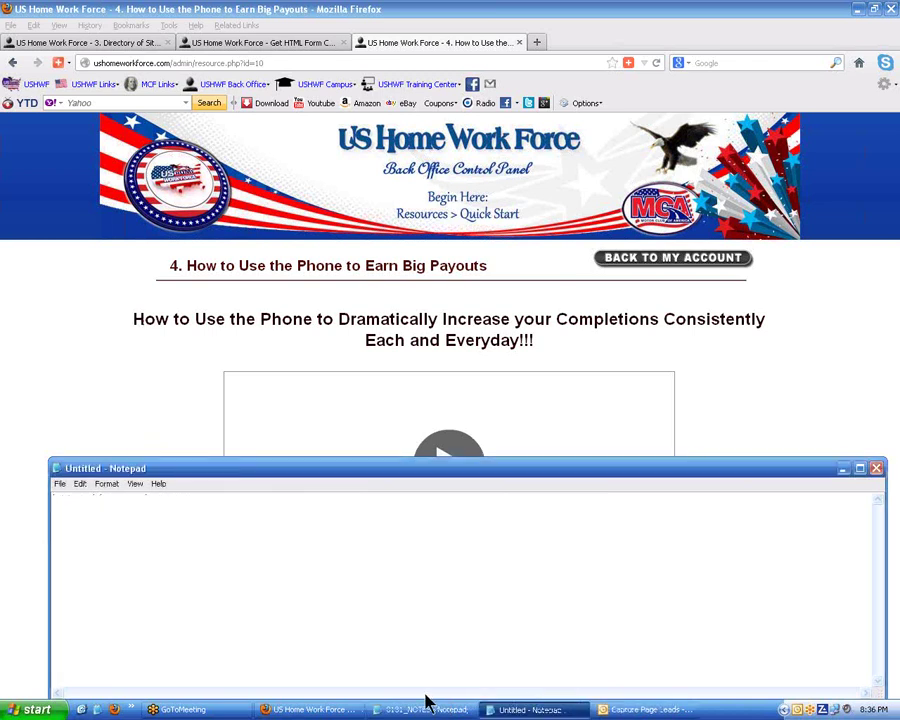
- Open THANK_YOU_FOR_ANSWERING_MY_AD from the EMAIL REPLIES folder under US HOME WORKFORCE and maximize its window
click(60, 485)
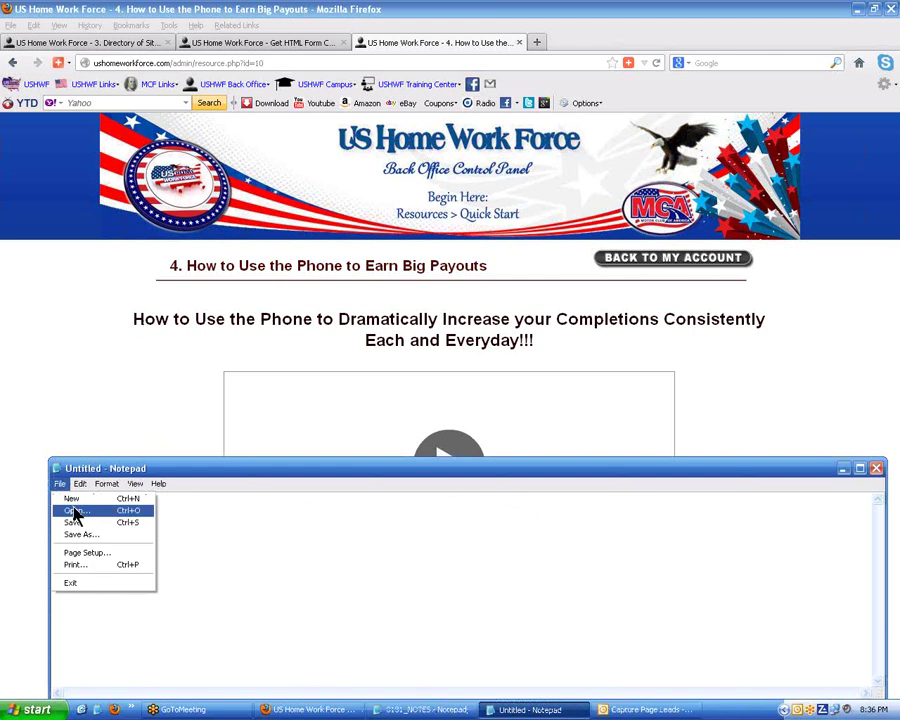
click(74, 510)
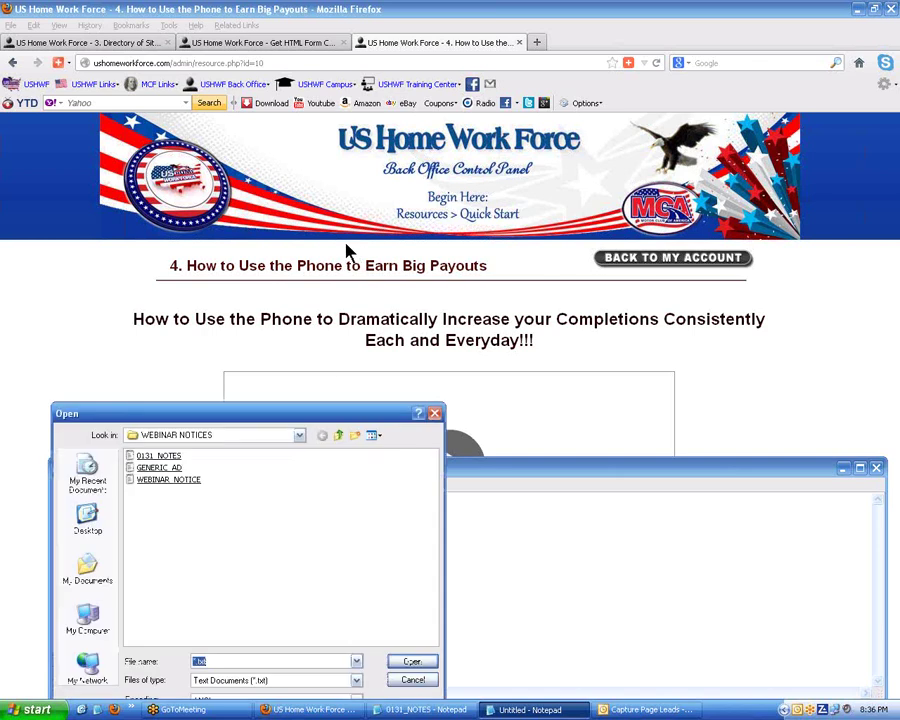
click(338, 435)
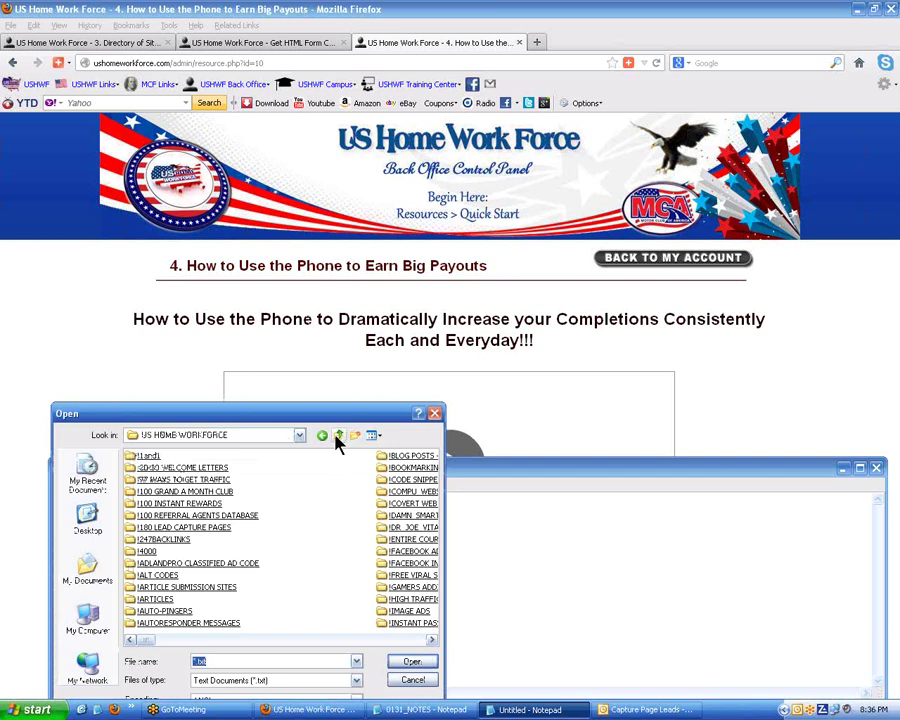
scroll(295, 588, down, 3)
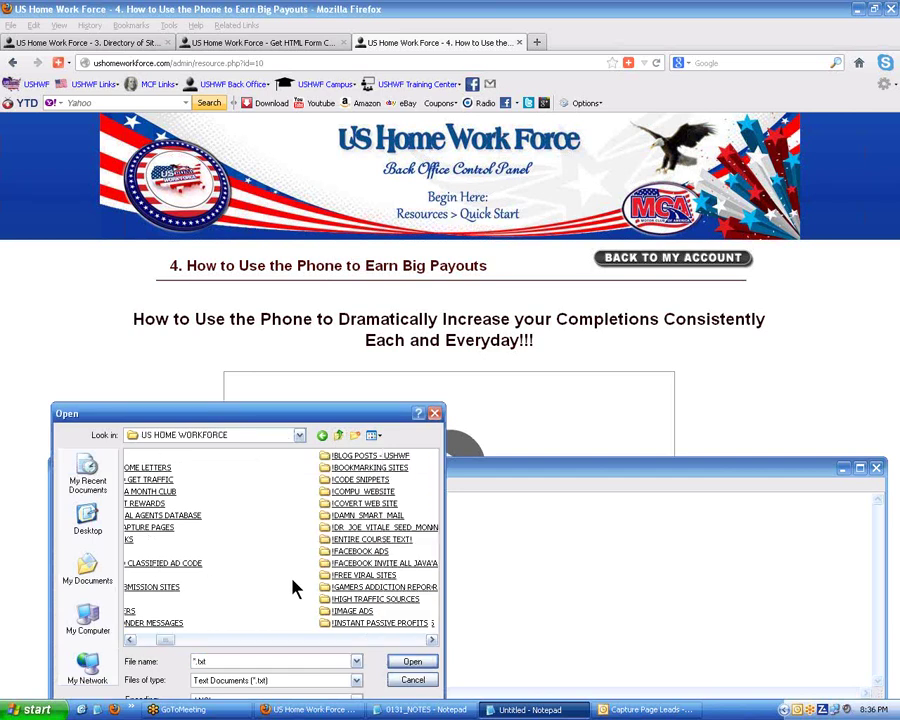
scroll(295, 588, down, 8)
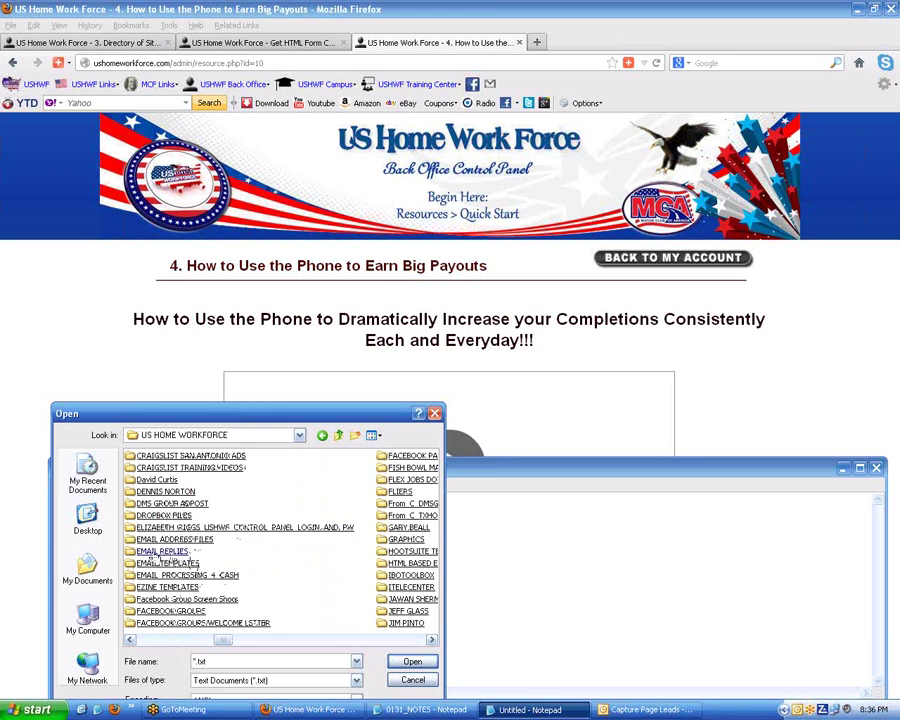
double_click(295, 552)
click(295, 552)
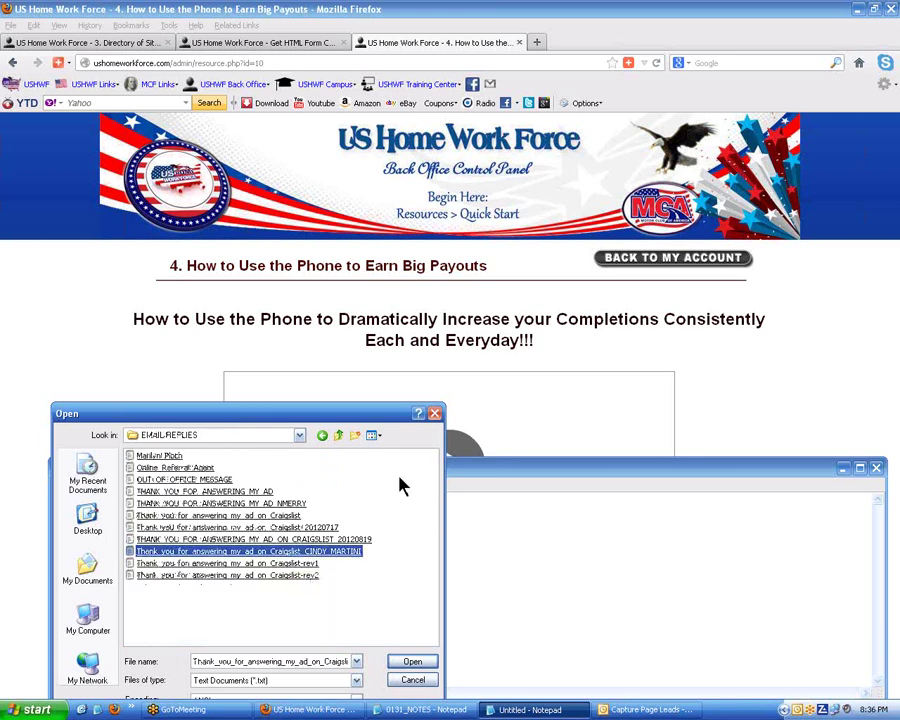
click(182, 492)
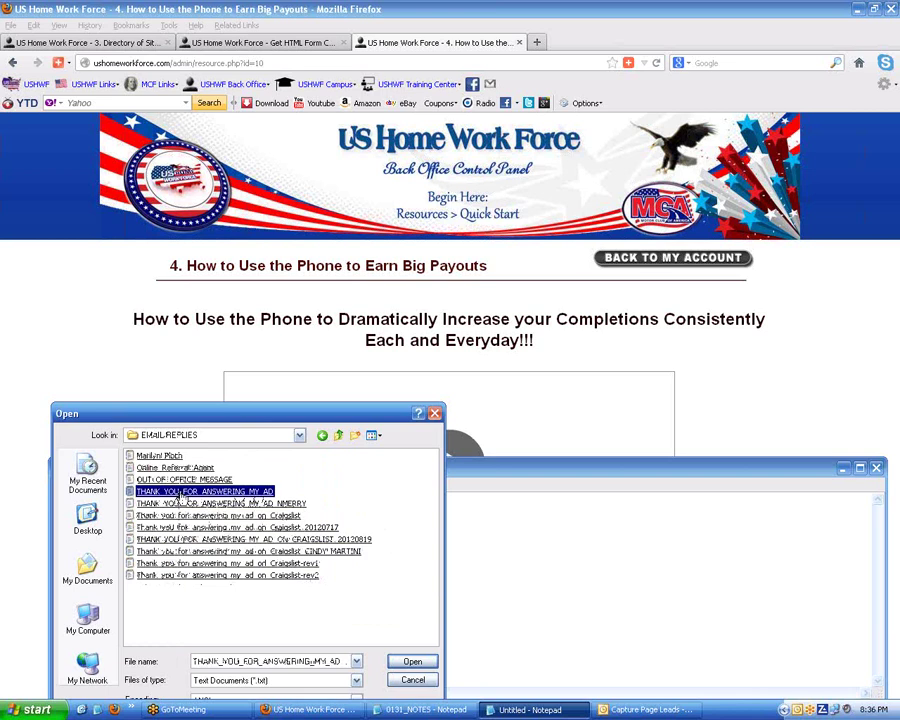
double_click(182, 492)
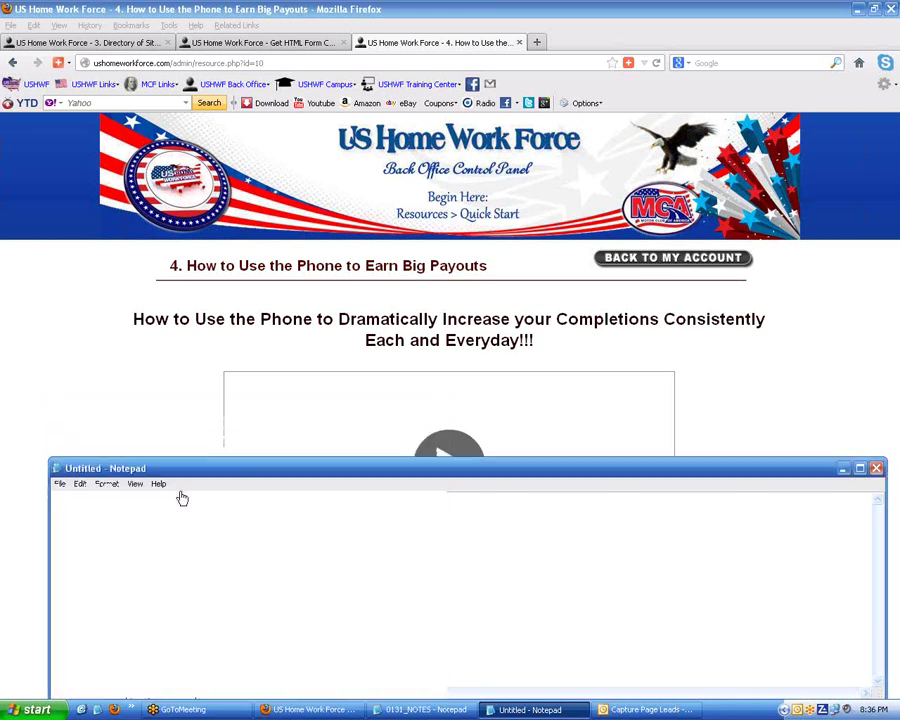
double_click(231, 472)
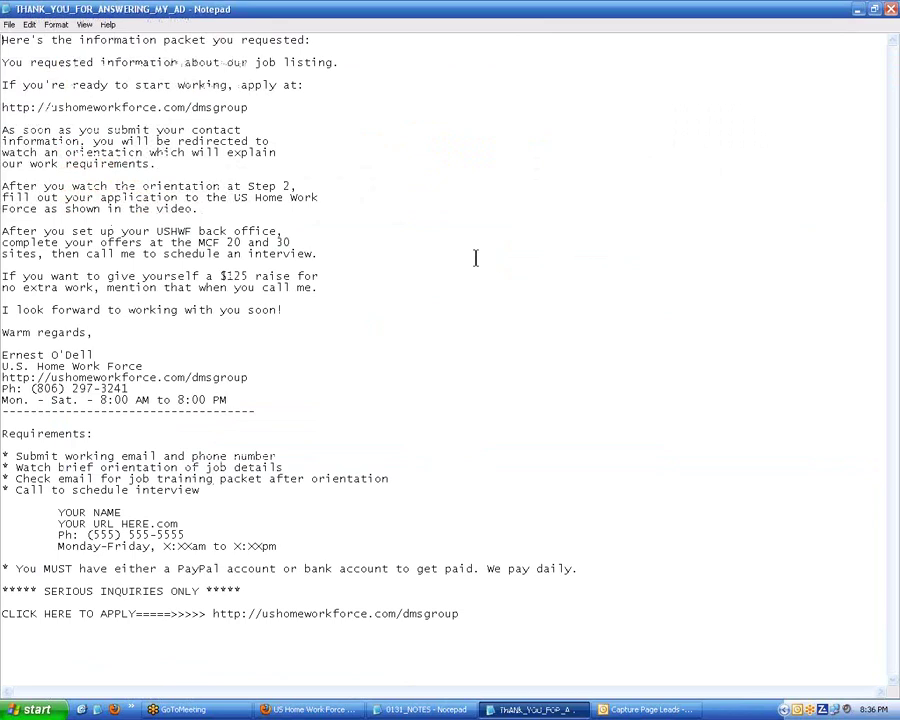
- Copy the entire reply text, and highlight the contact placeholder block from "YOUR NAME" to the Monday-Friday hours
right_click(132, 251)
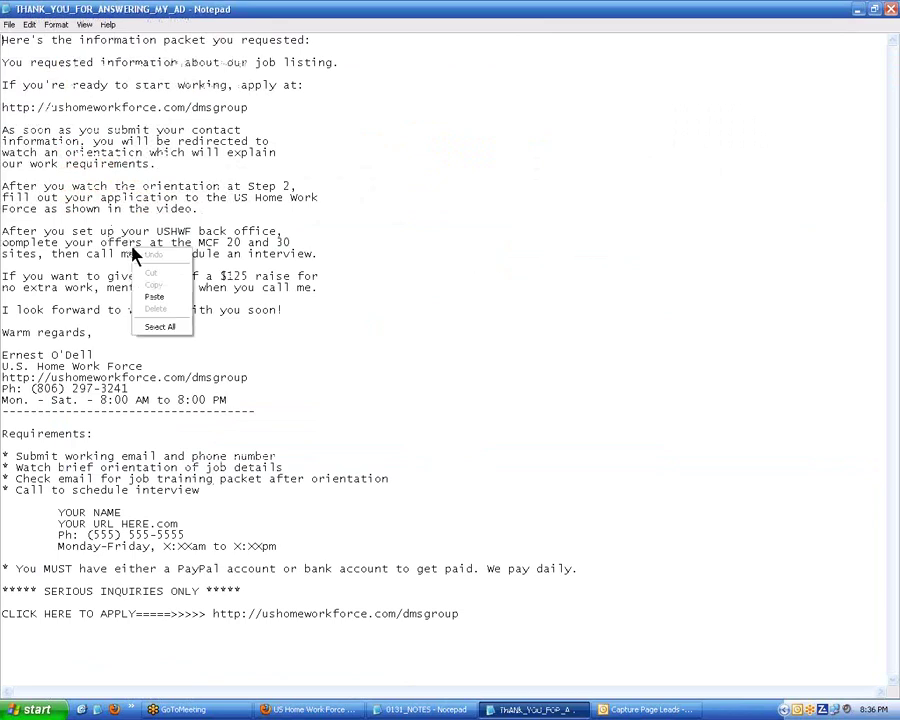
click(160, 328)
right_click(146, 226)
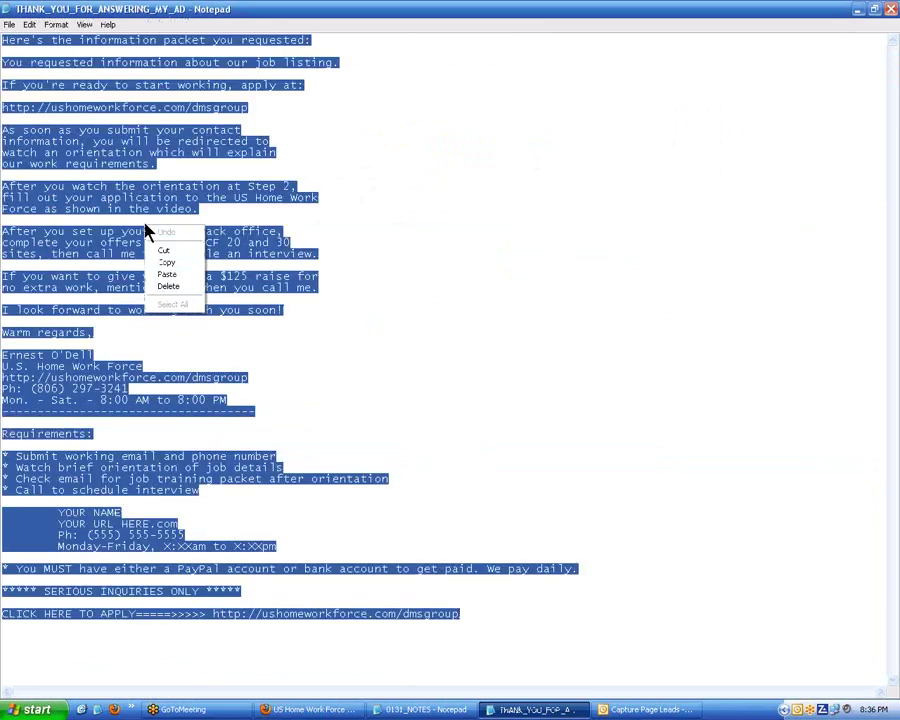
click(166, 264)
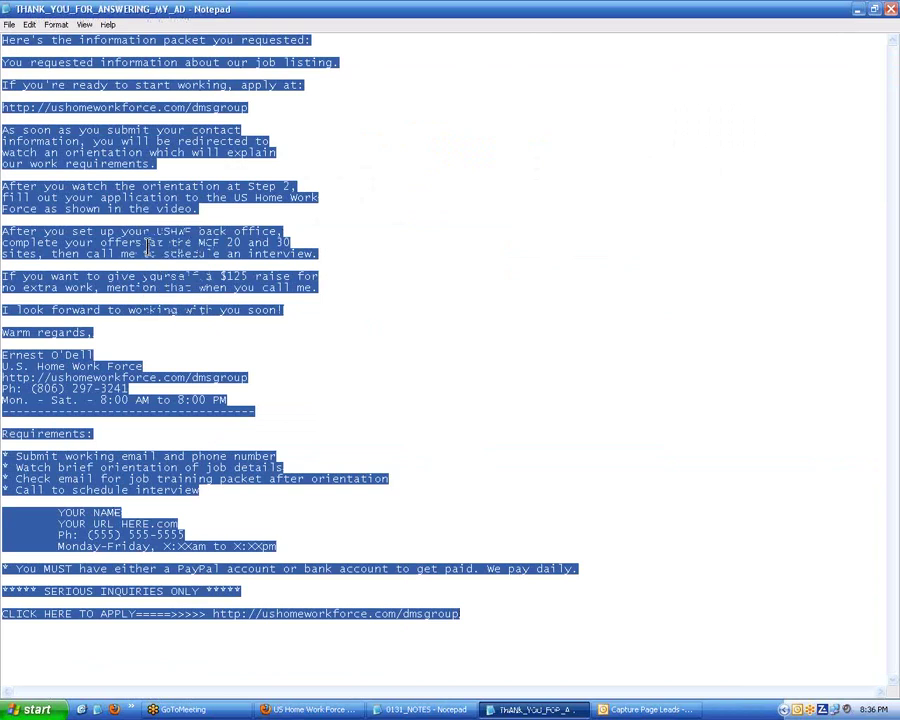
click(148, 243)
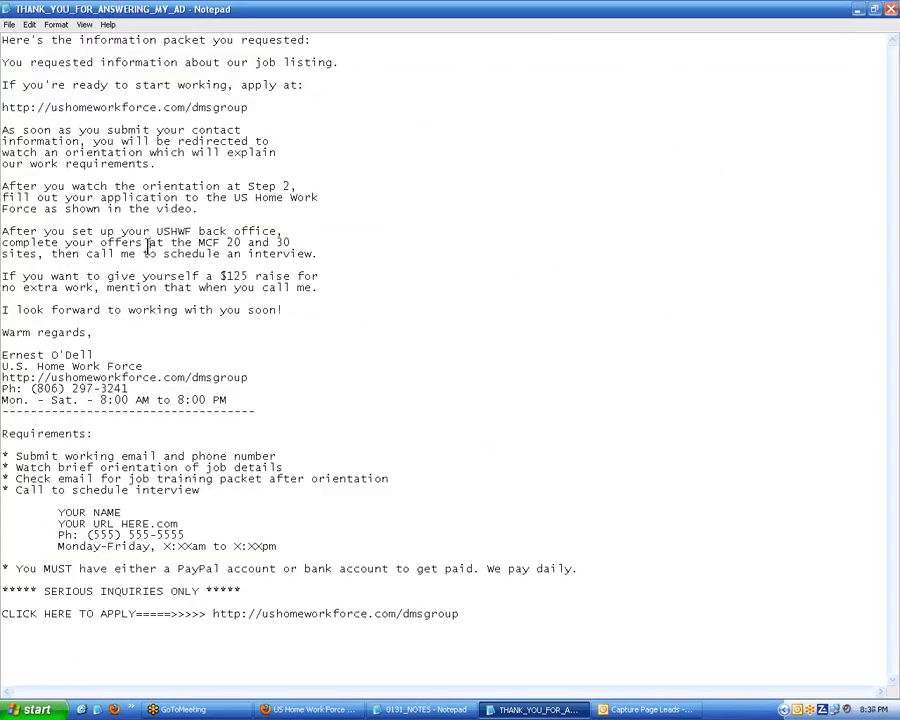
click(4, 276)
drag(58, 512, 274, 545)
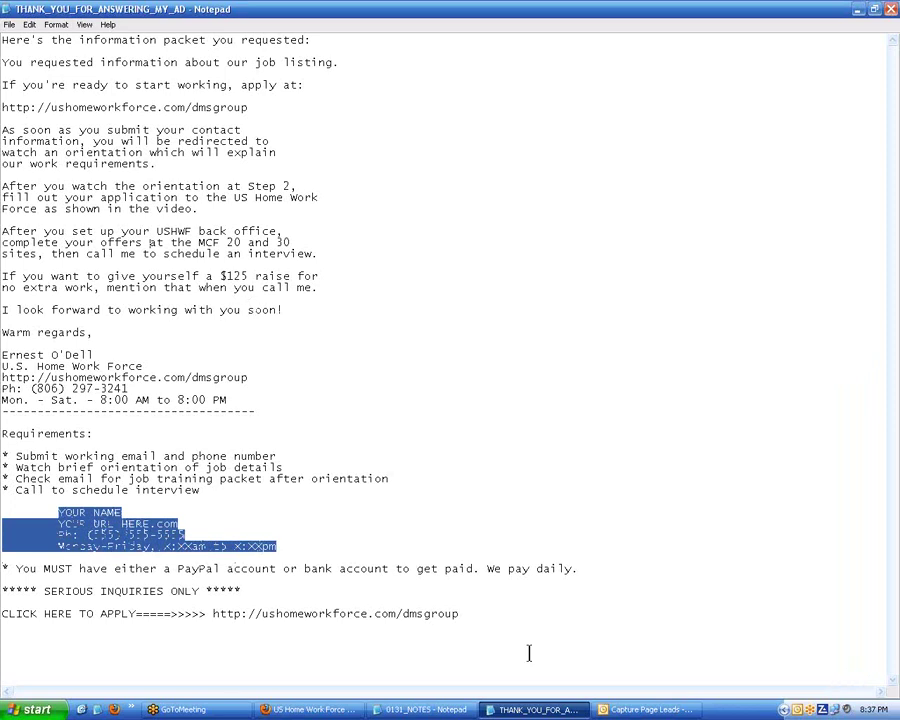
- Start a new Outlook message with a dummy recipient and a subject greeting the lead by name, ending "here's the information you asked about"
click(633, 710)
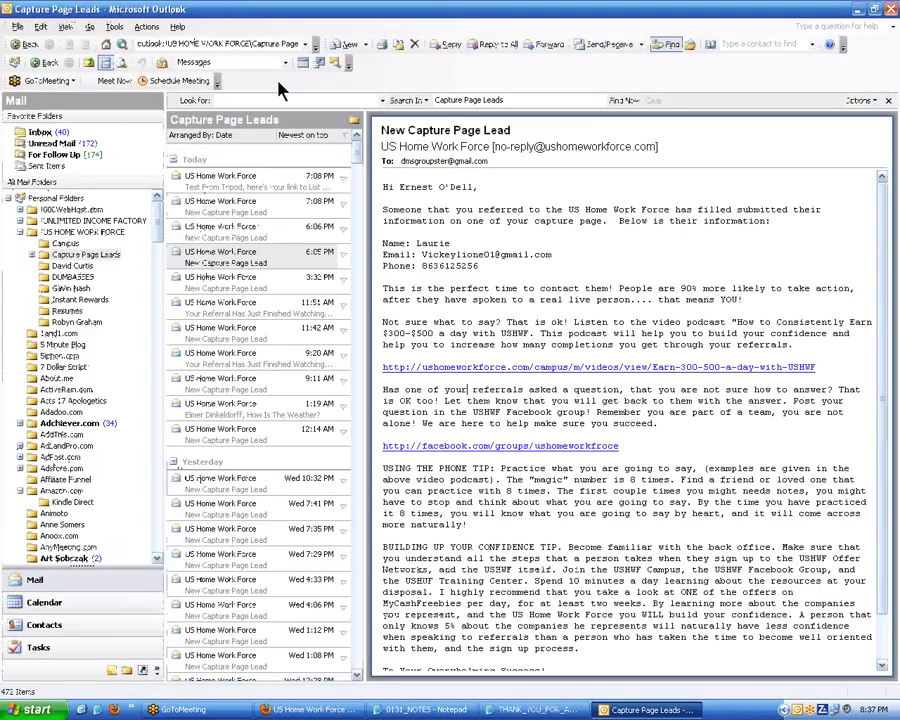
click(345, 44)
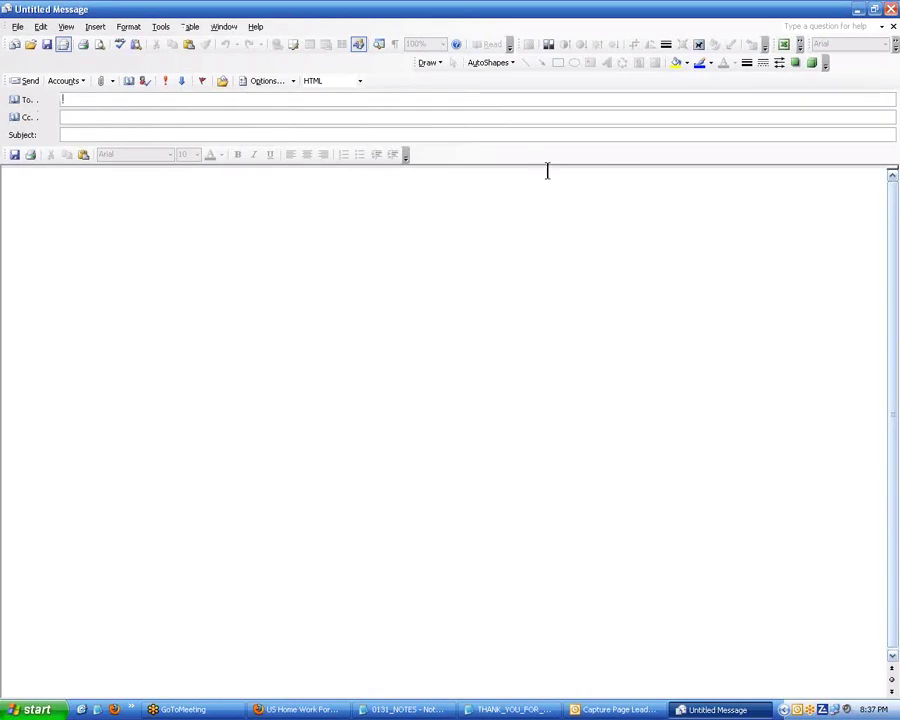
text(dasf'sdf)
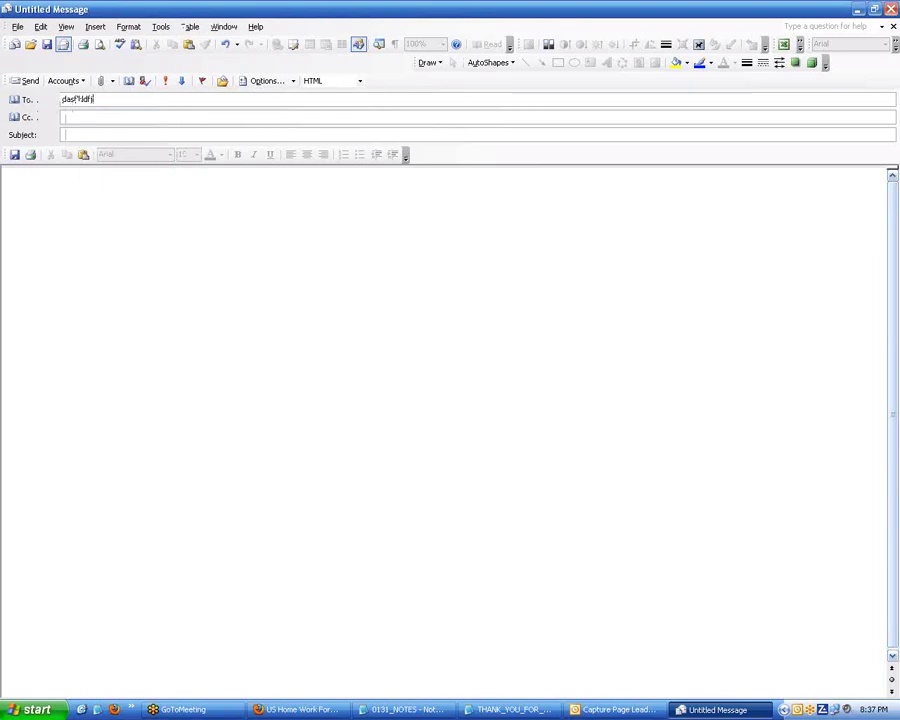
key(Tab)
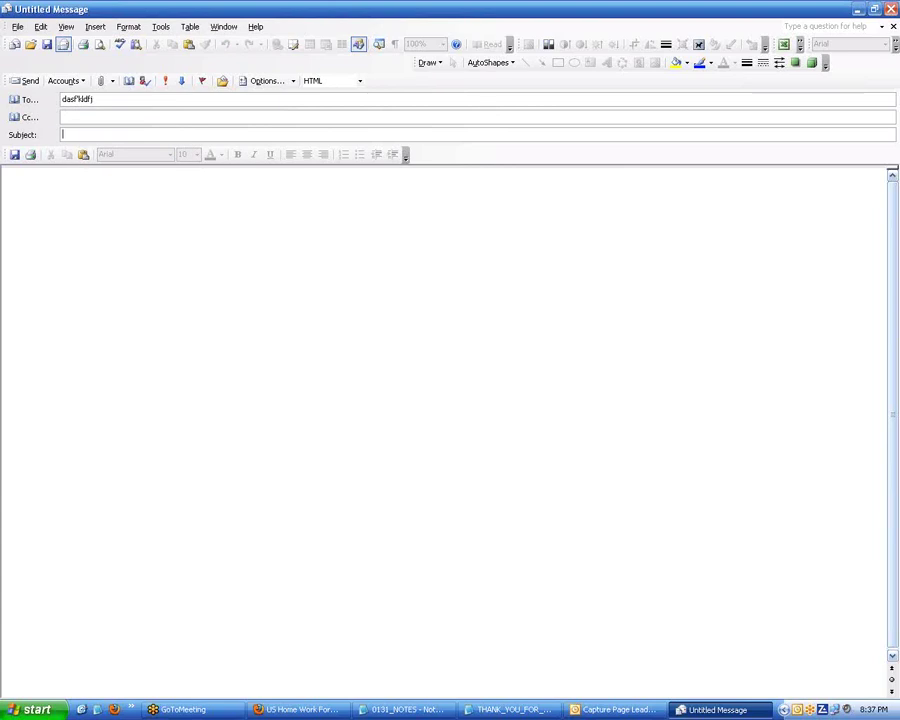
text(Hi)
text(Lashonda, here's the infor)
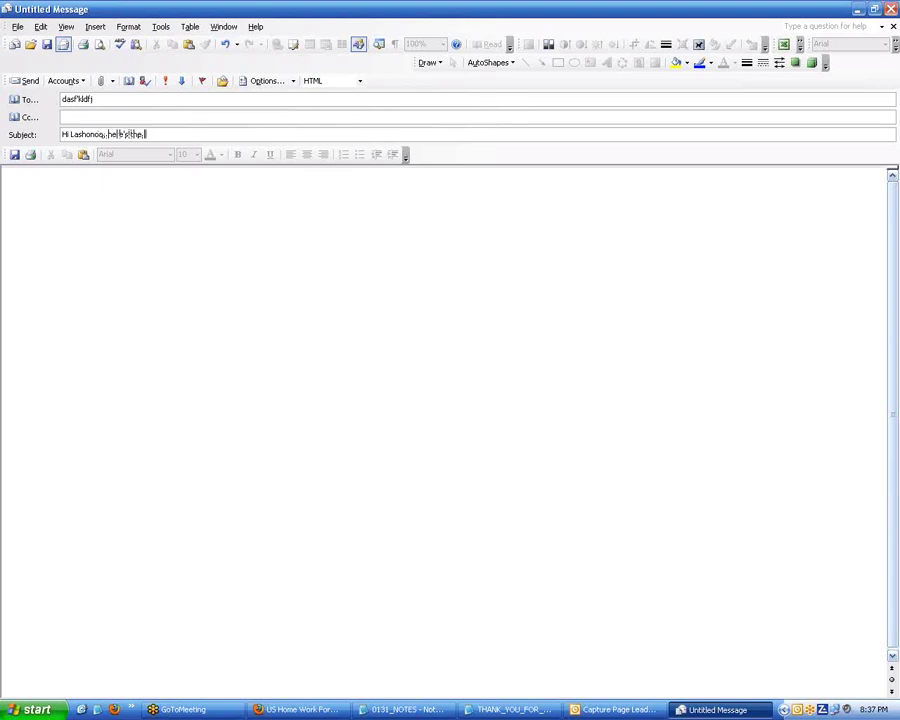
text(mation you asked abou)
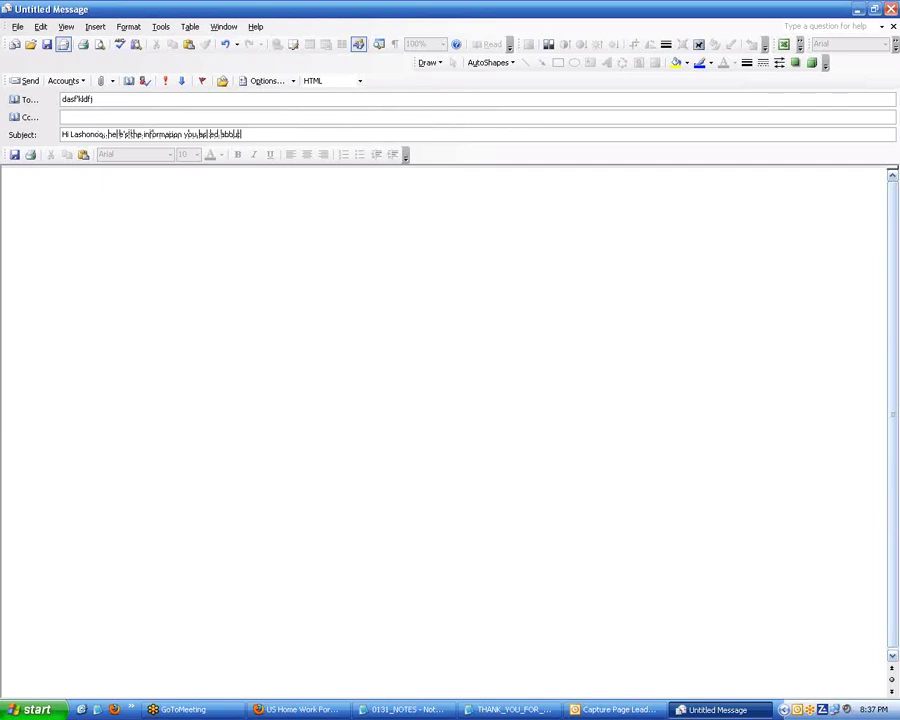
text(t)
- Paste the copied reply text into the message body and add a greeting line with the lead's first name above it
click(546, 169)
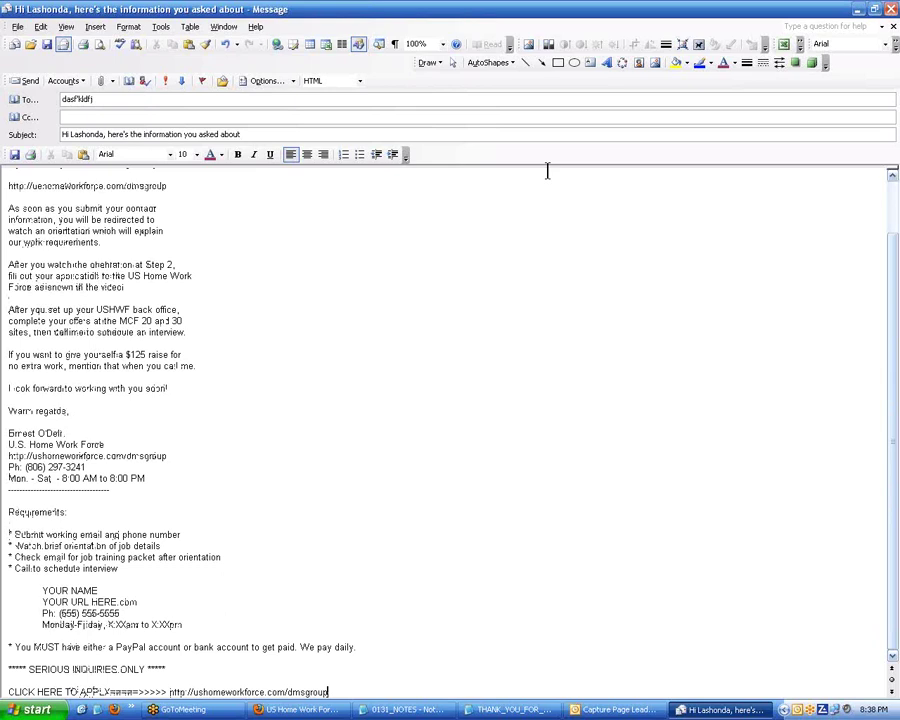
scroll(458, 374, up, 2)
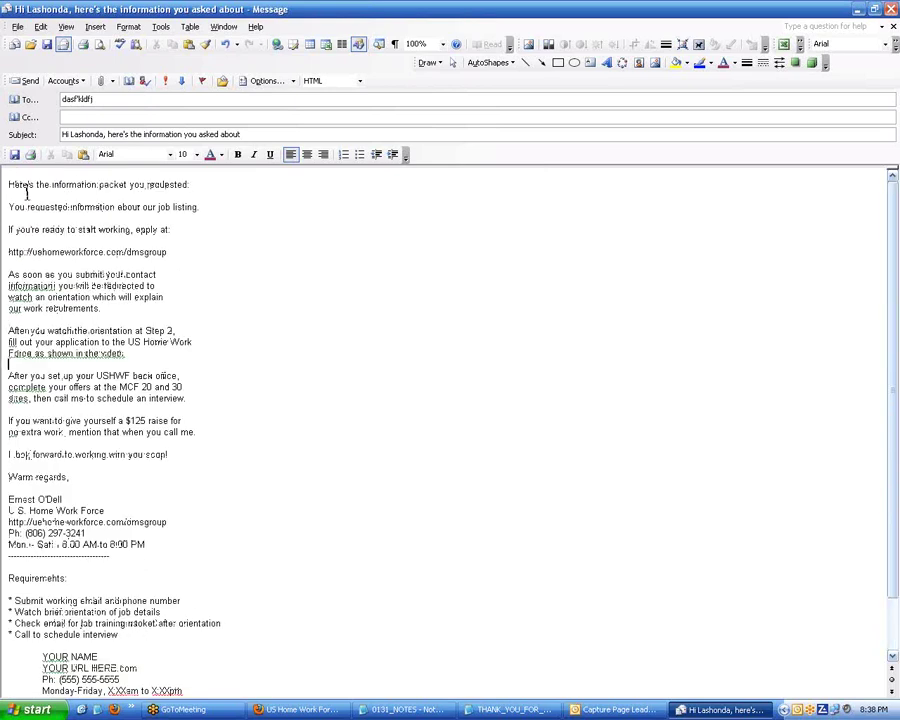
click(281, 284)
key(ctrl+Home)
key(Return)
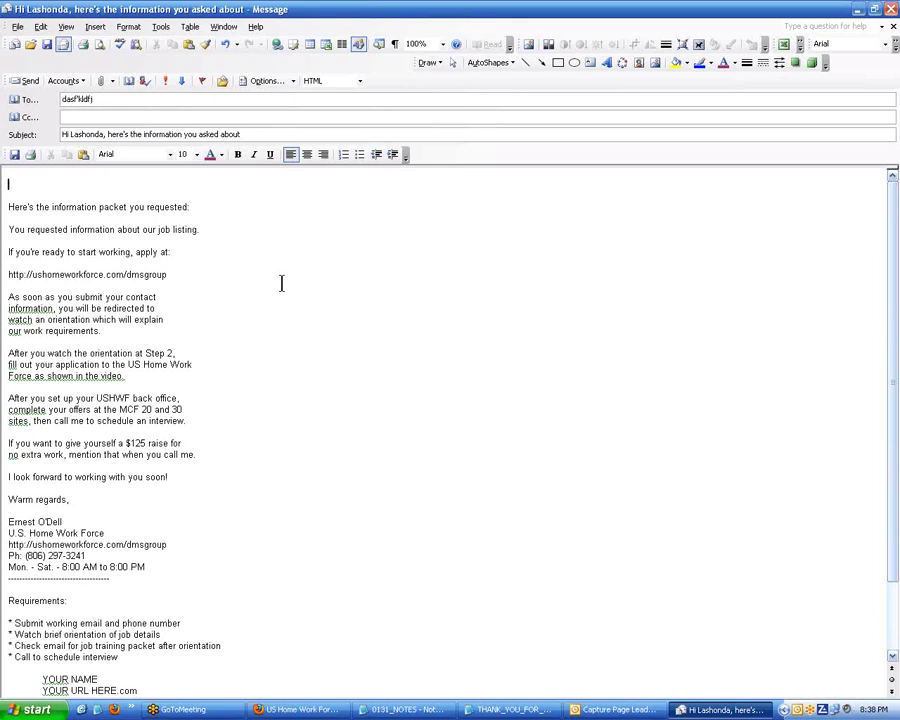
text(Hi Lashonda,)
- Turn the ushomeworkforce.com/dmsgroup address below "apply at:" into a clickable link in the message body
click(47, 98)
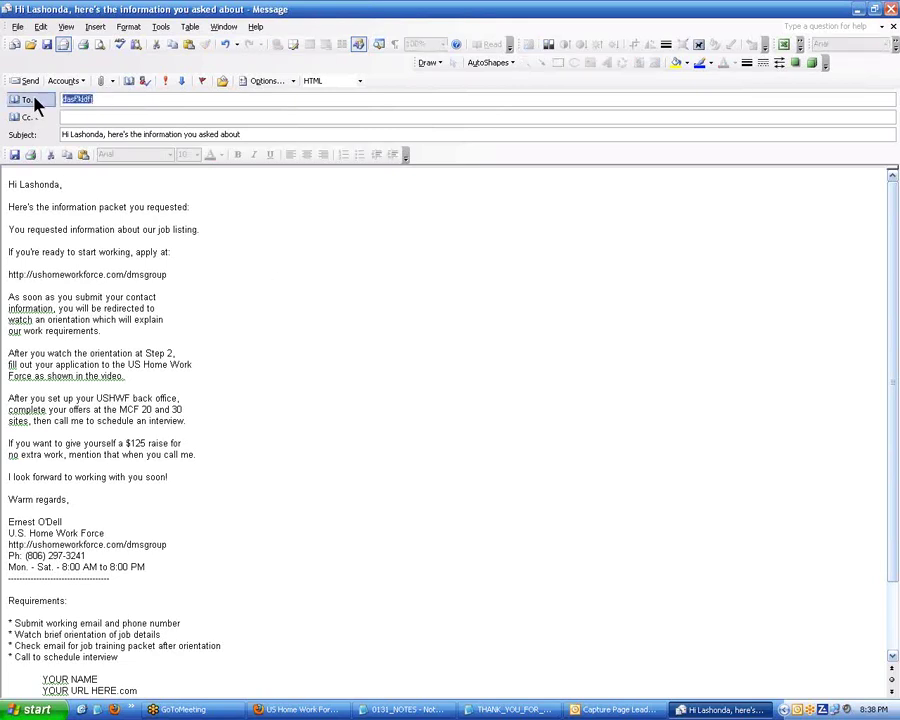
click(176, 388)
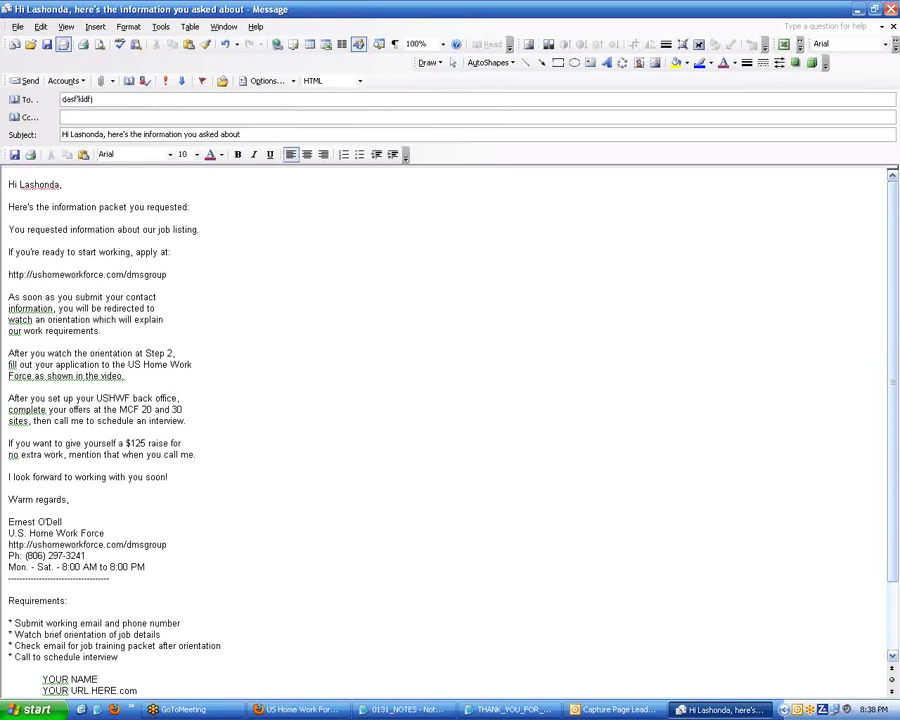
key(Return)
key(Return)
key(BackSpace)
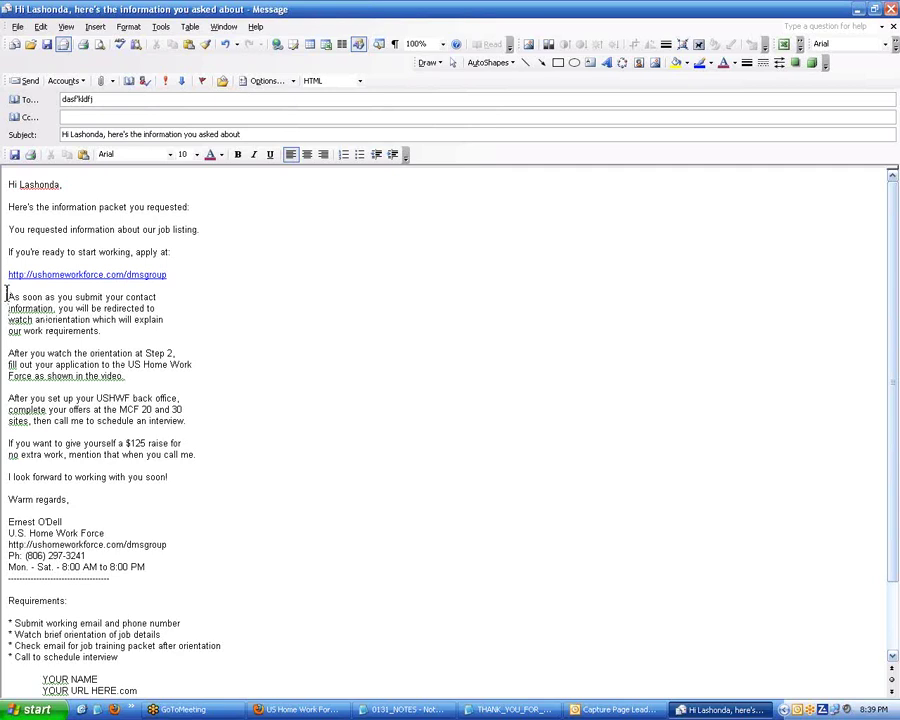
- Delete everything below the phone line of the signature, including the office hours and the Requirements section
click(2, 590)
key(Up)
key(Up)
key(ctrl+shift+End)
key(BackSpace)
key(BackSpace)
scroll(229, 543, up, 3)
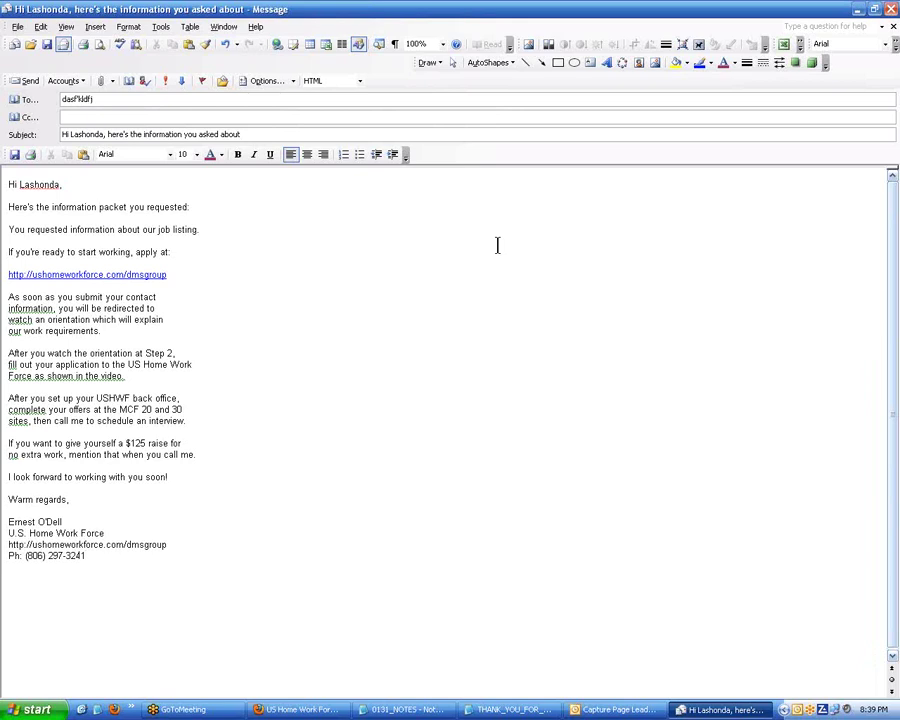
- Close the message without saving the draft
click(853, 7)
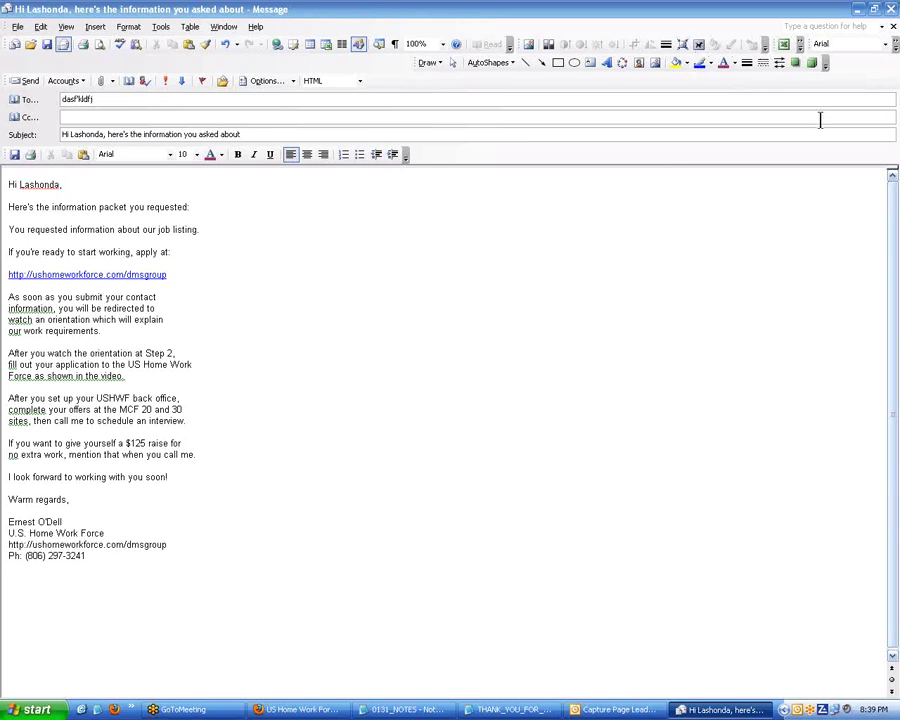
click(891, 10)
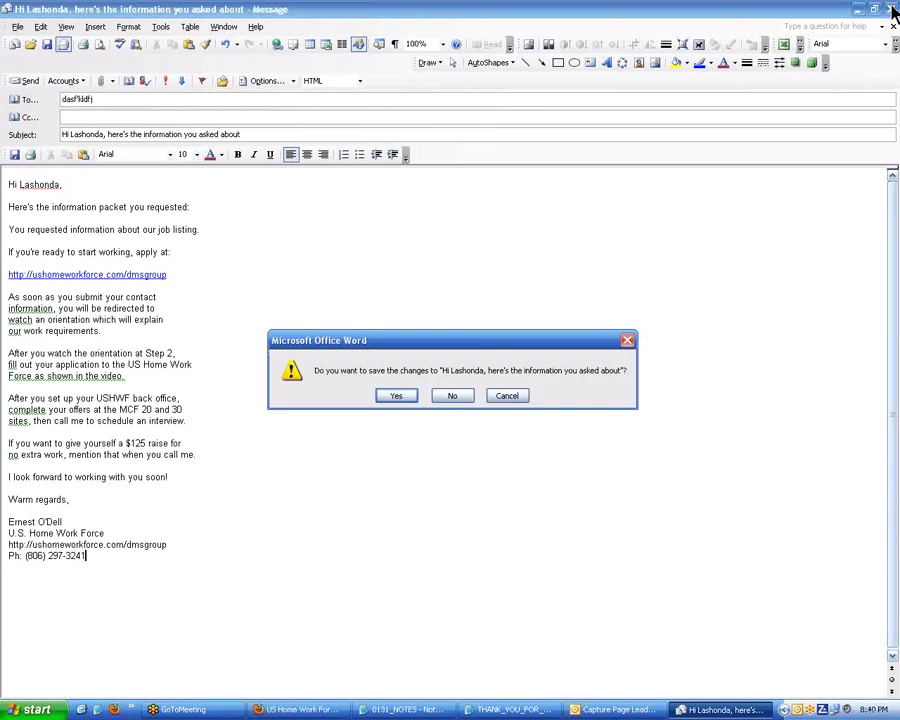
click(452, 396)
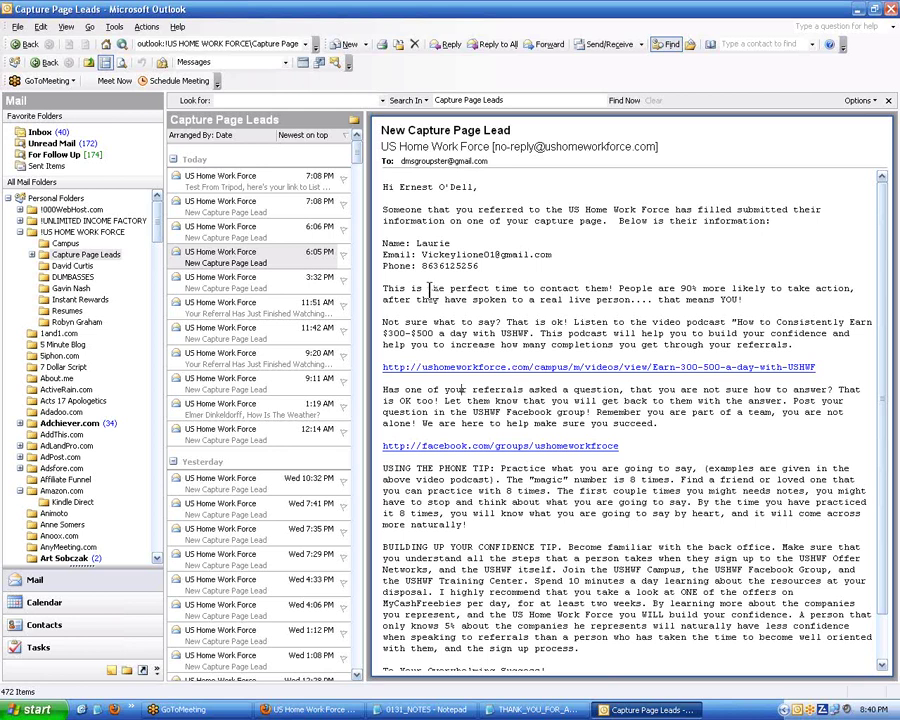
- Switch to Firefox and open mail.google.com in a new tab
click(44, 166)
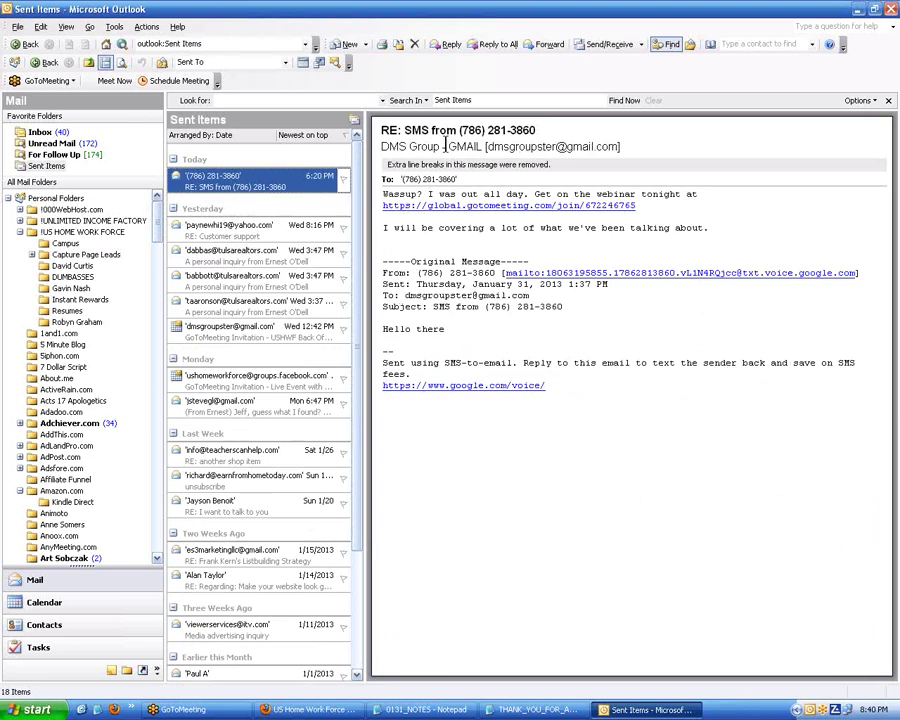
click(326, 713)
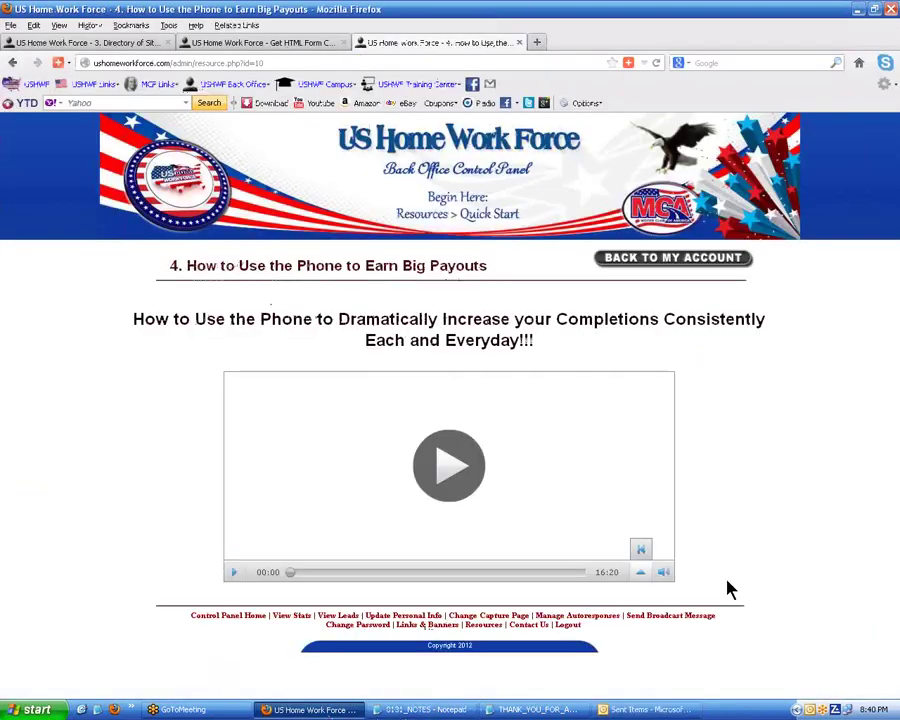
click(537, 48)
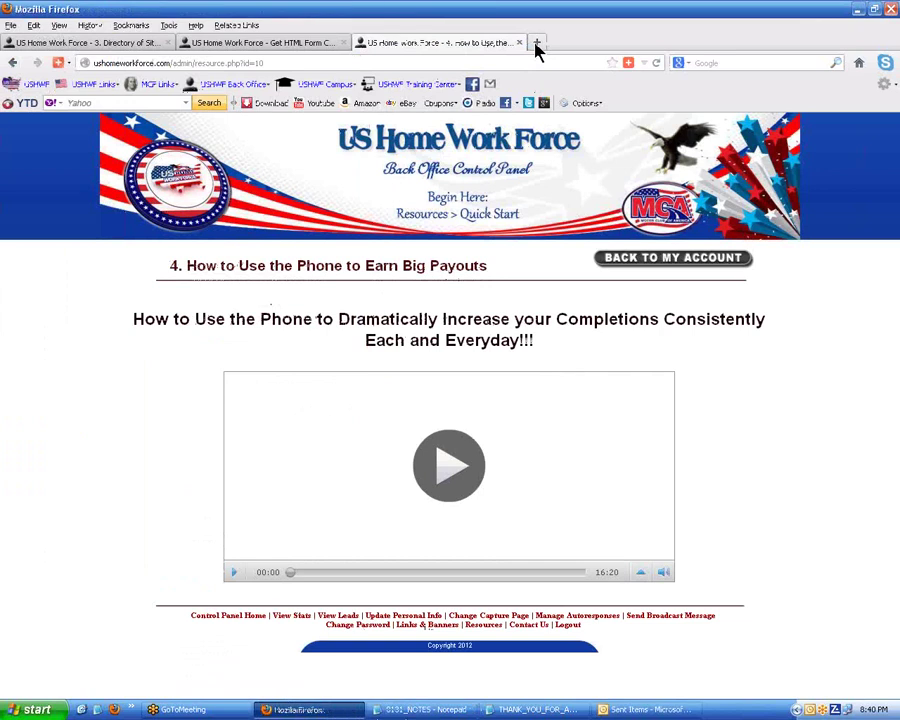
text(mail.google.com/)
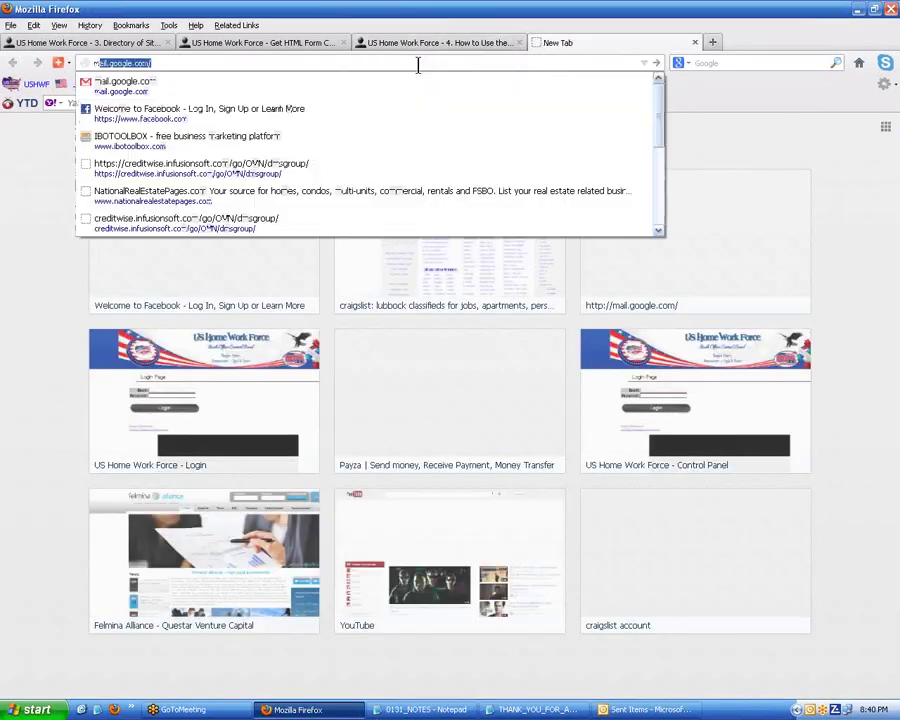
key(Return)
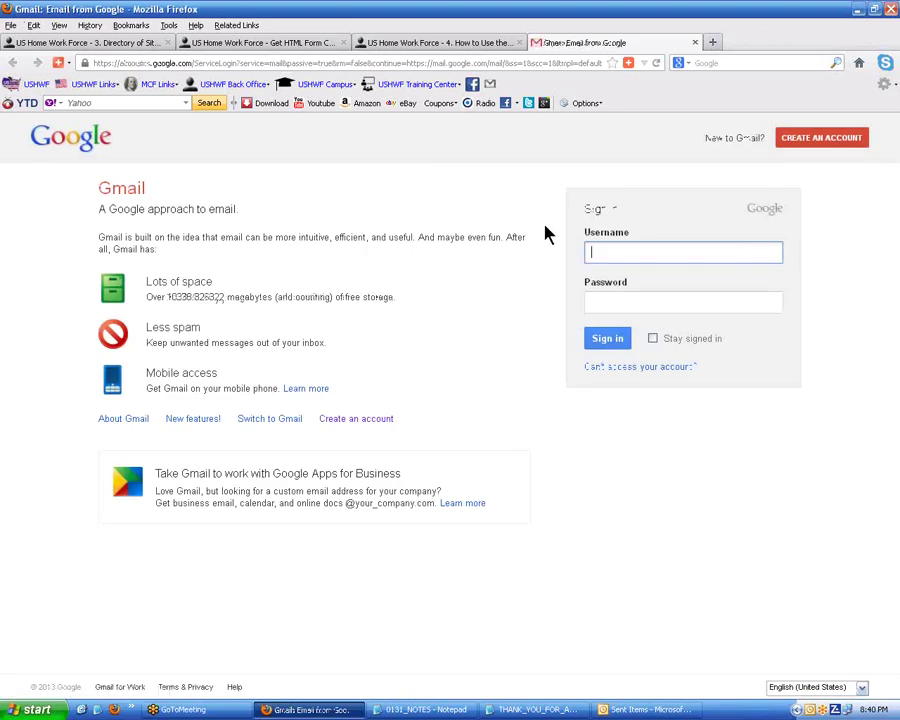
- Sign in to Gmail using the saved username e-mail and its stored account password
click(625, 252)
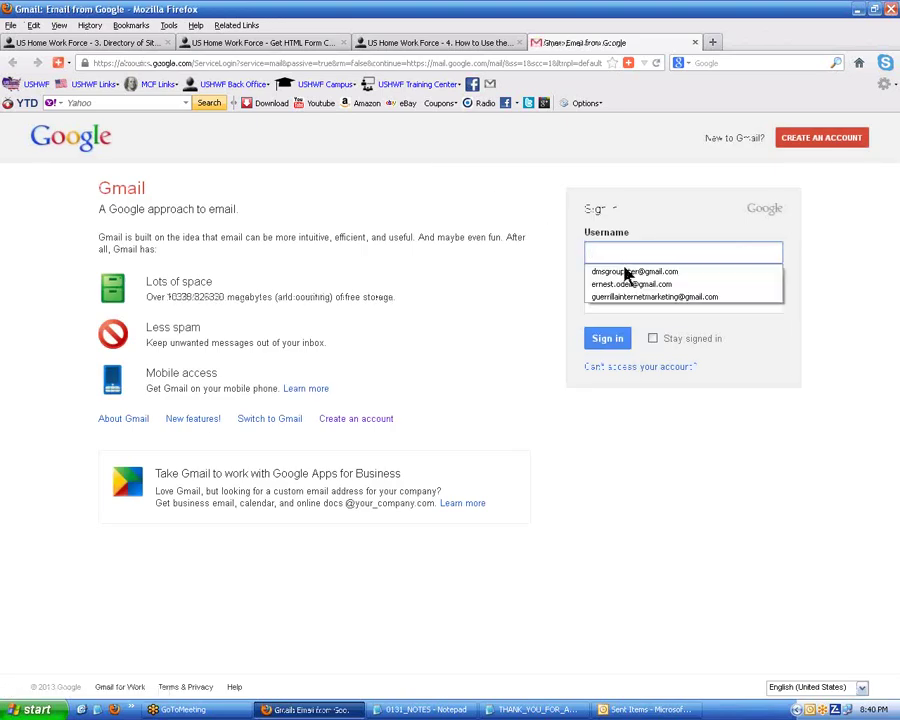
click(627, 272)
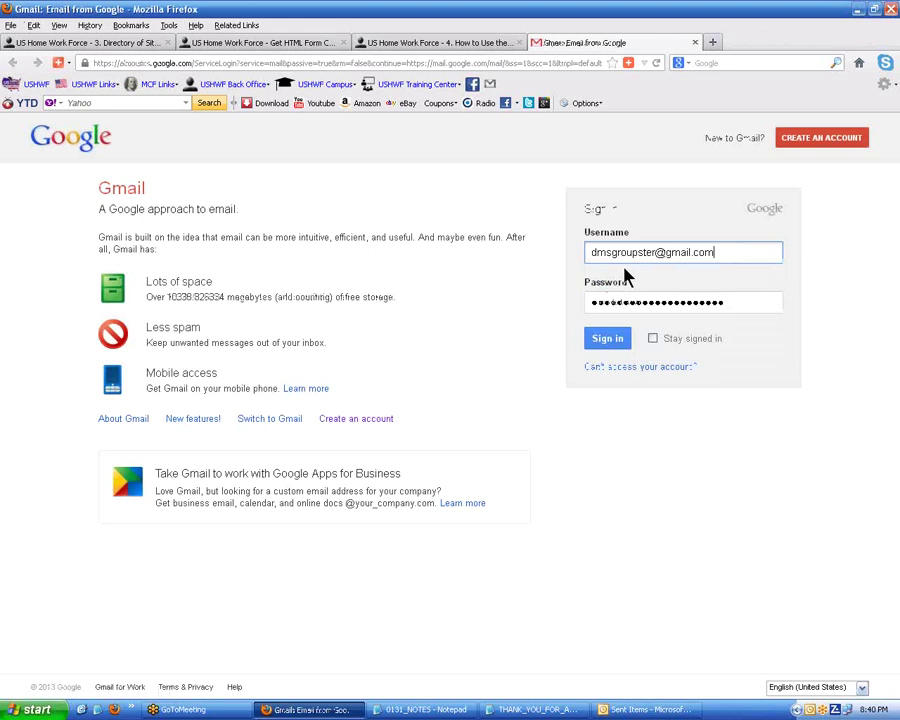
click(604, 343)
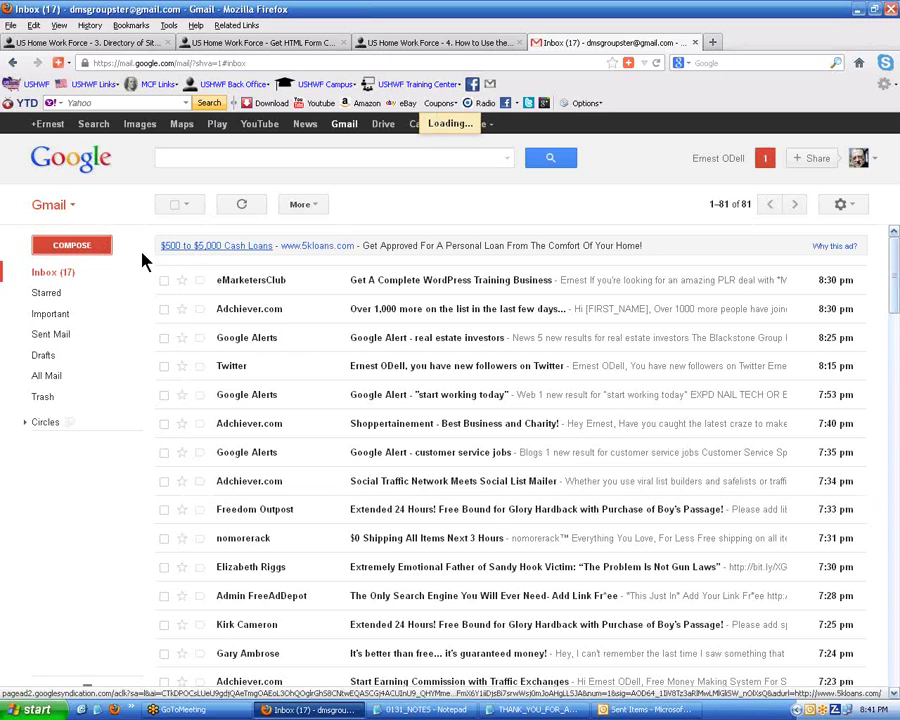
- Start a new Gmail message and examine the signature text inserted in its body
click(70, 250)
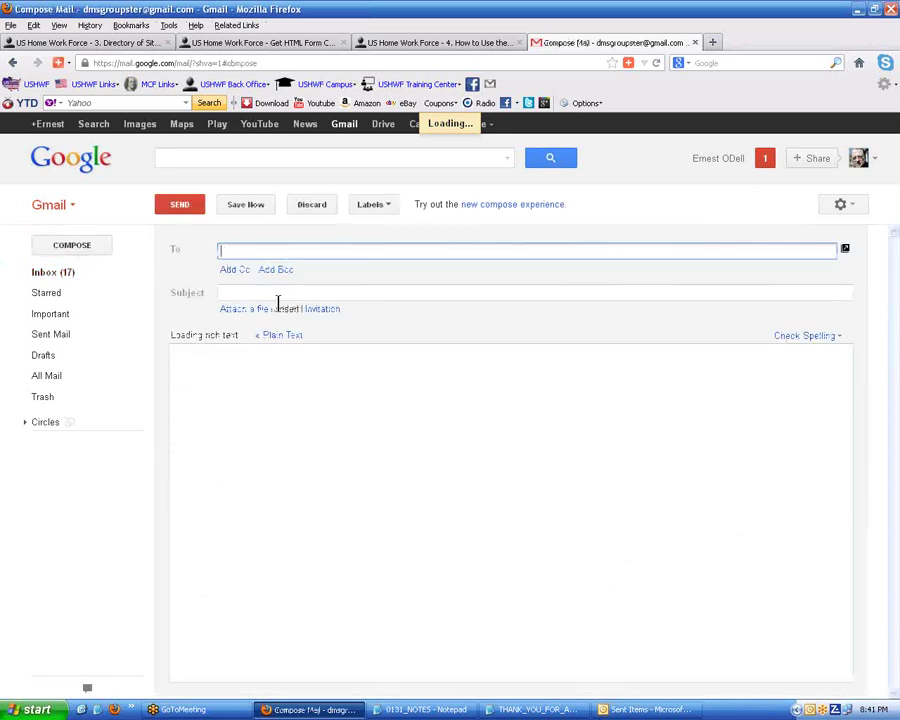
click(269, 294)
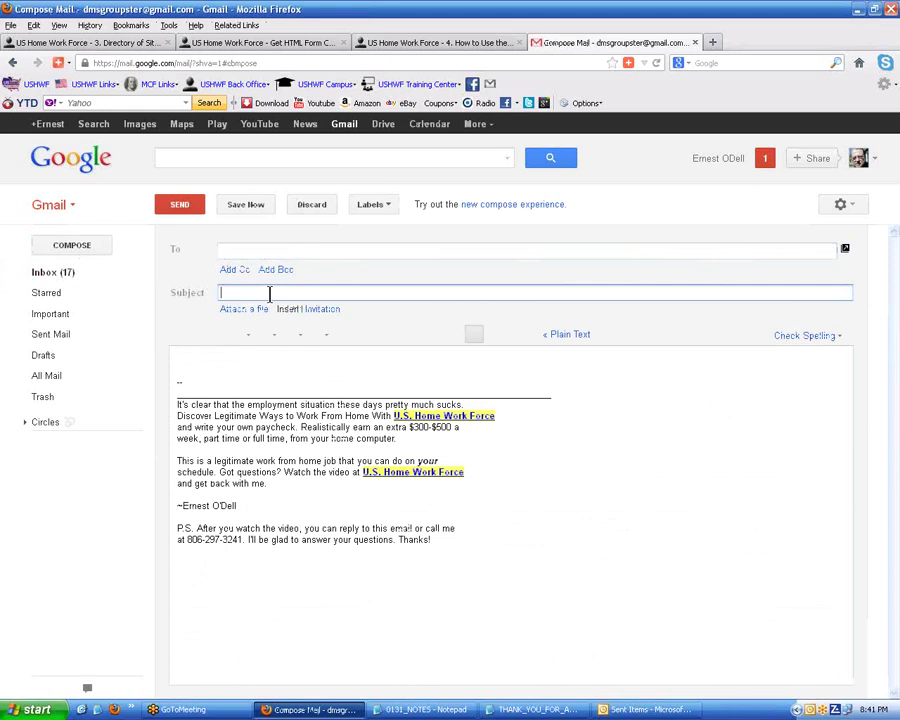
click(207, 377)
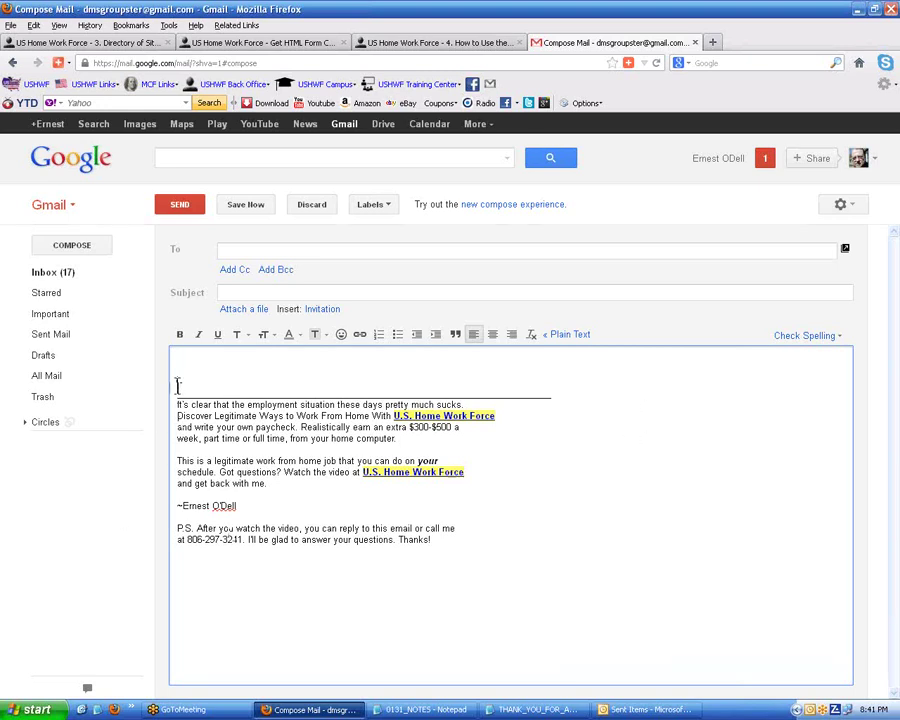
drag(178, 381, 522, 617)
click(272, 438)
- In Gmail's general settings, paste the copied information packet reply below the signature's P.S., ending with the "CLICK HERE TO APPLY" line and a line break
click(850, 206)
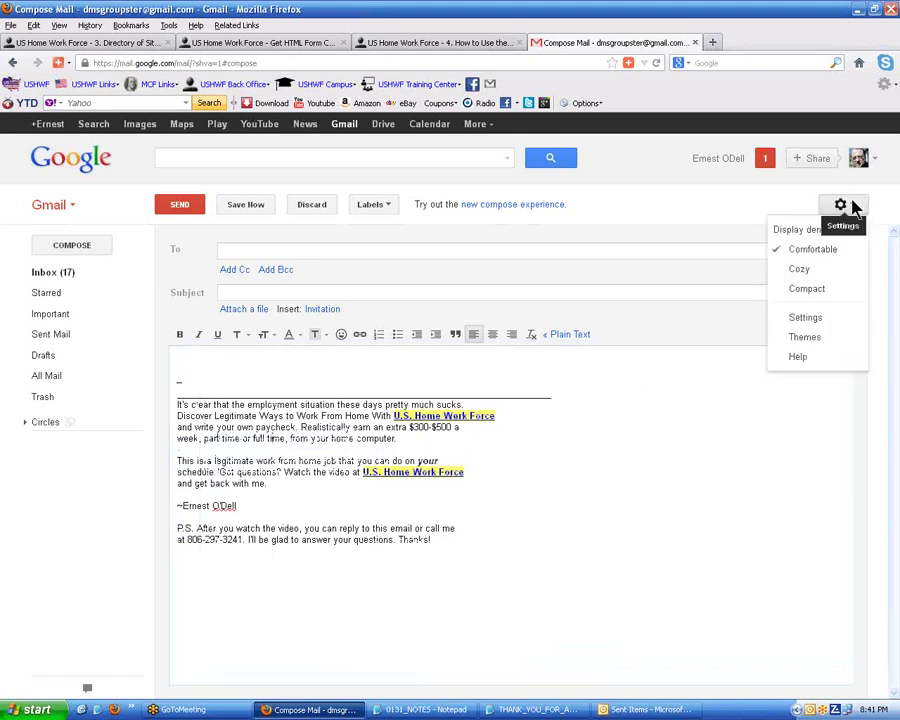
click(805, 318)
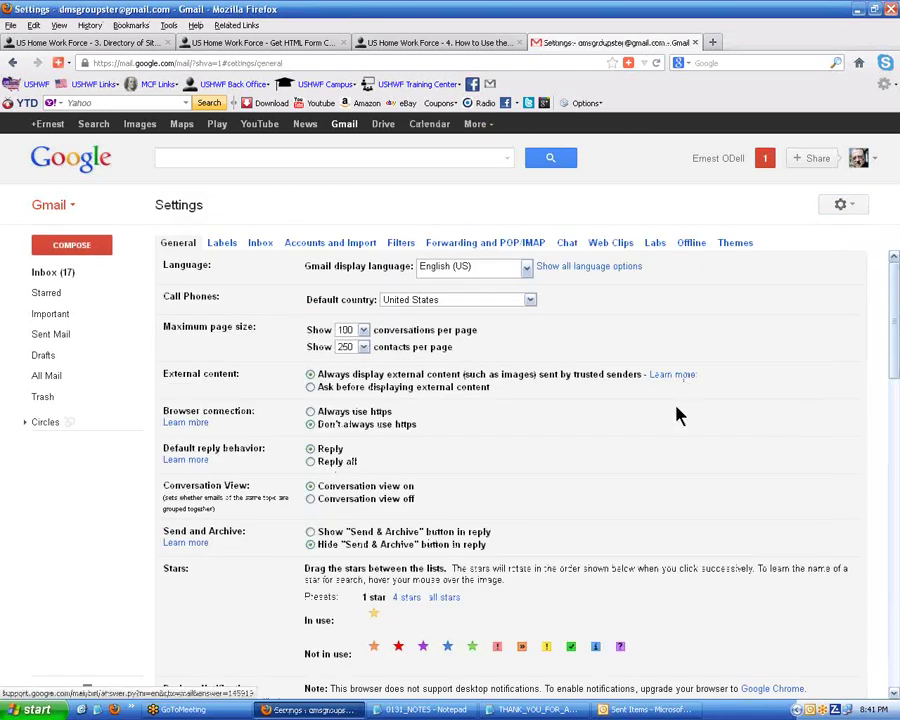
scroll(684, 455, down, 15)
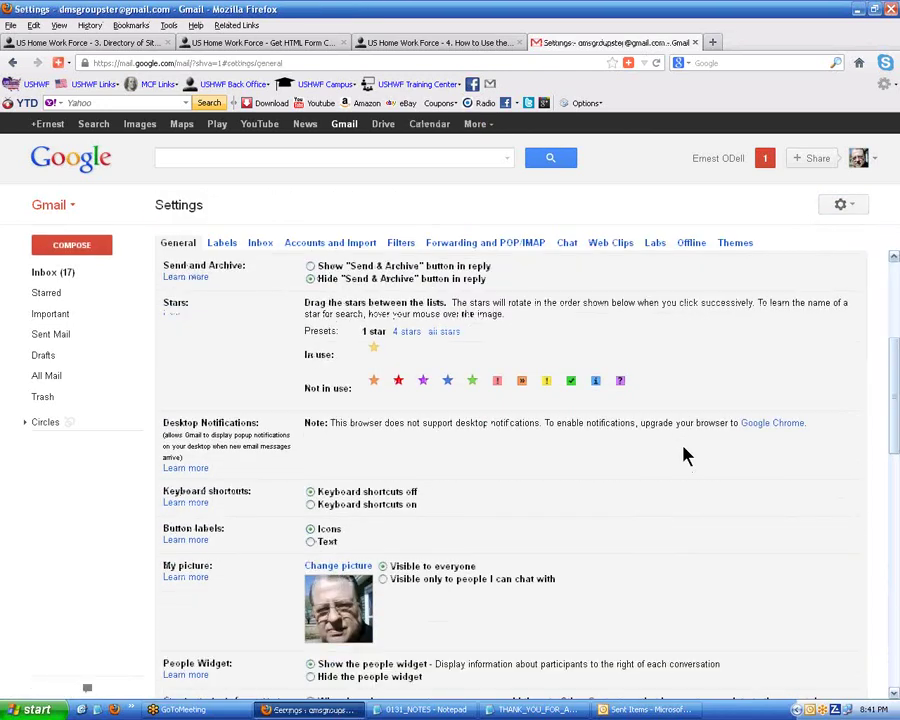
scroll(680, 450, down, 2)
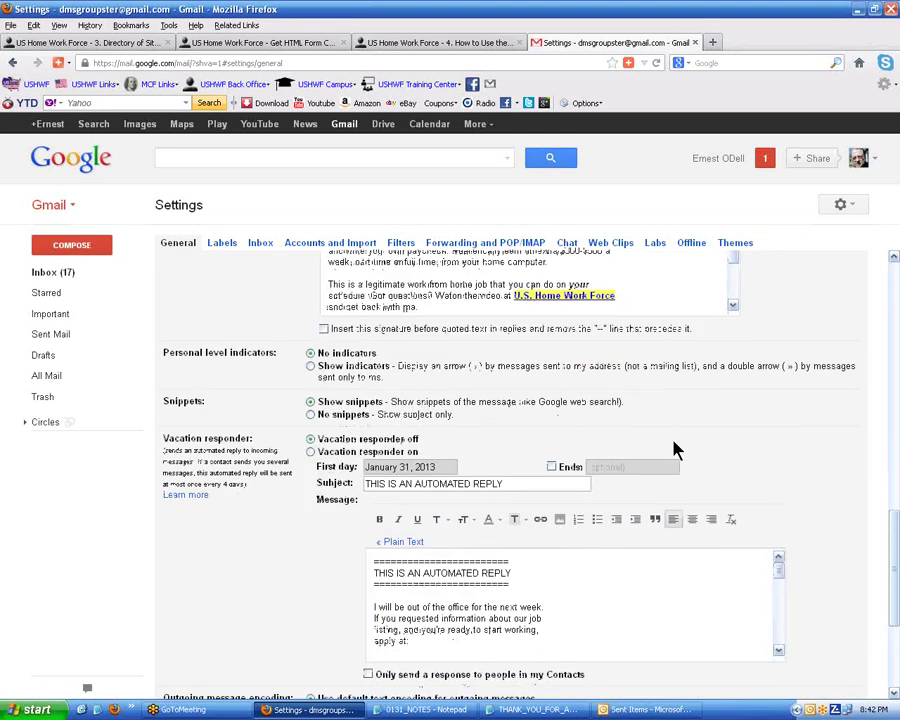
scroll(672, 441, up, 2)
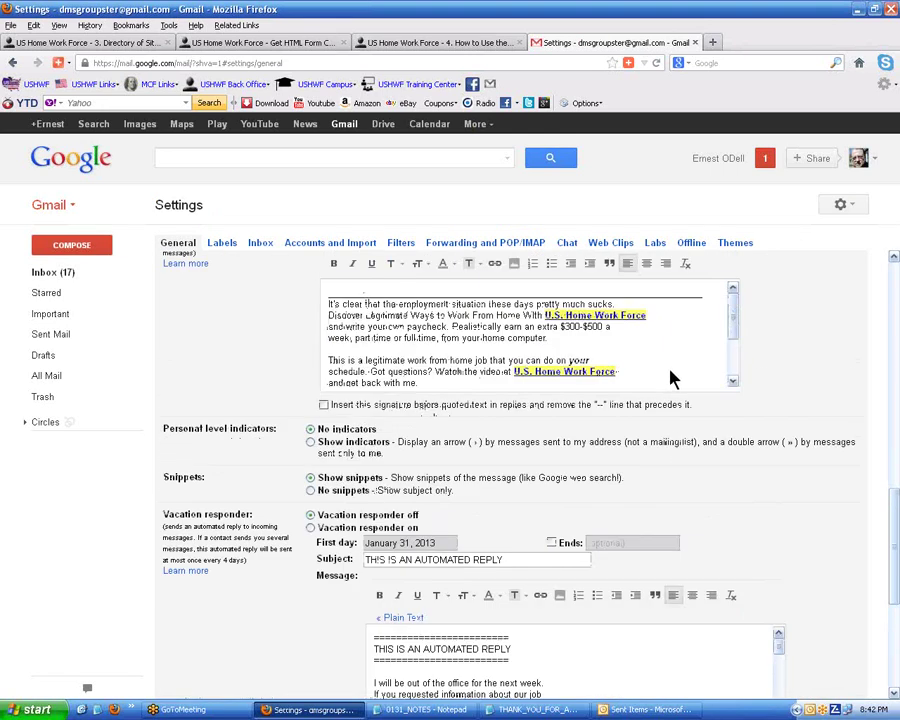
scroll(672, 378, down, 2)
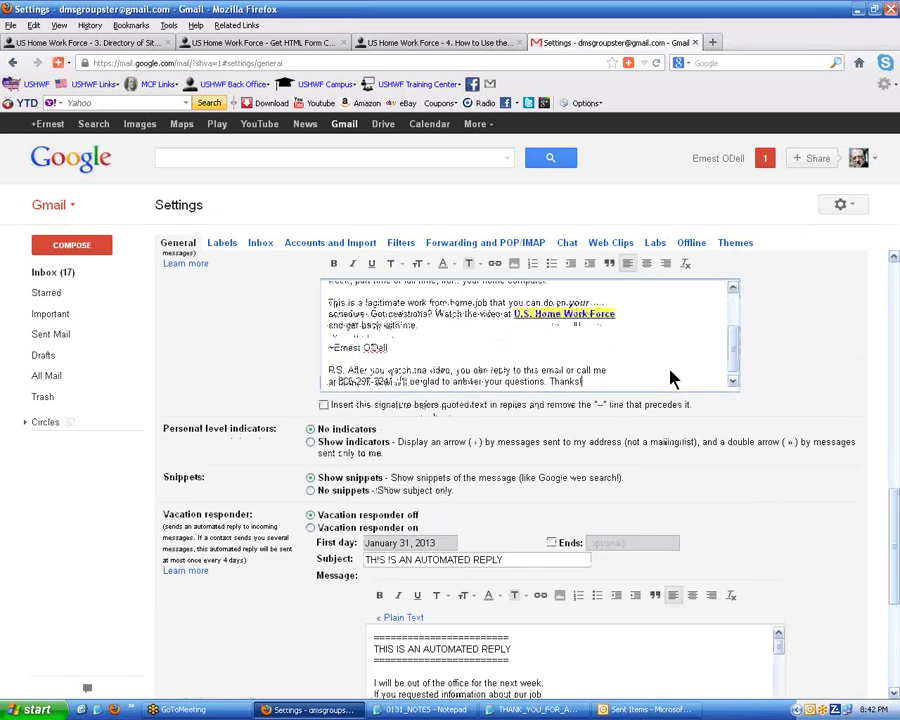
key(Return)
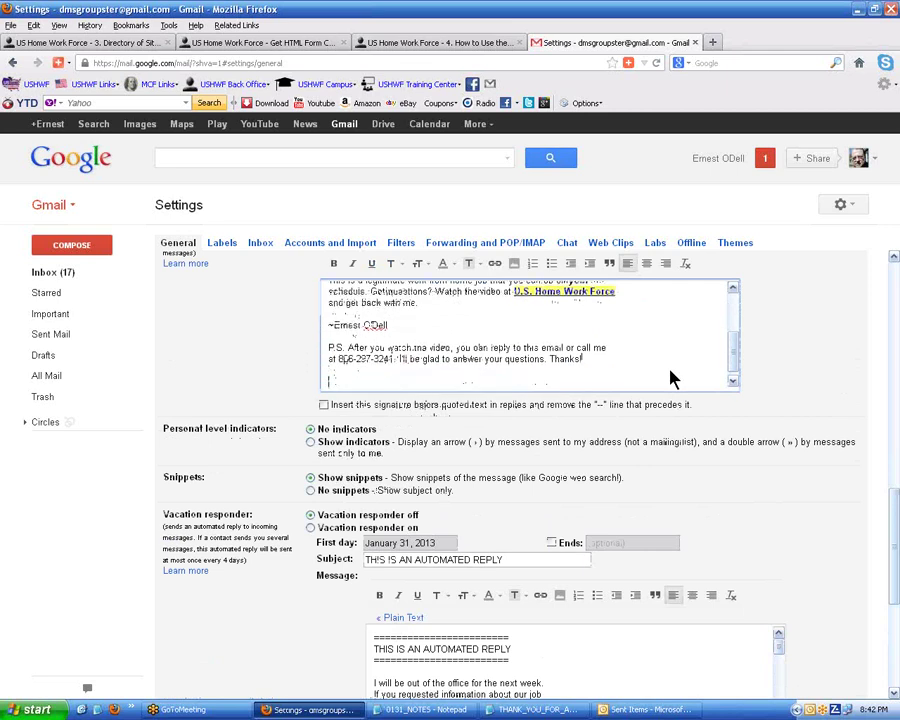
text(Here's the information packet you requested:)
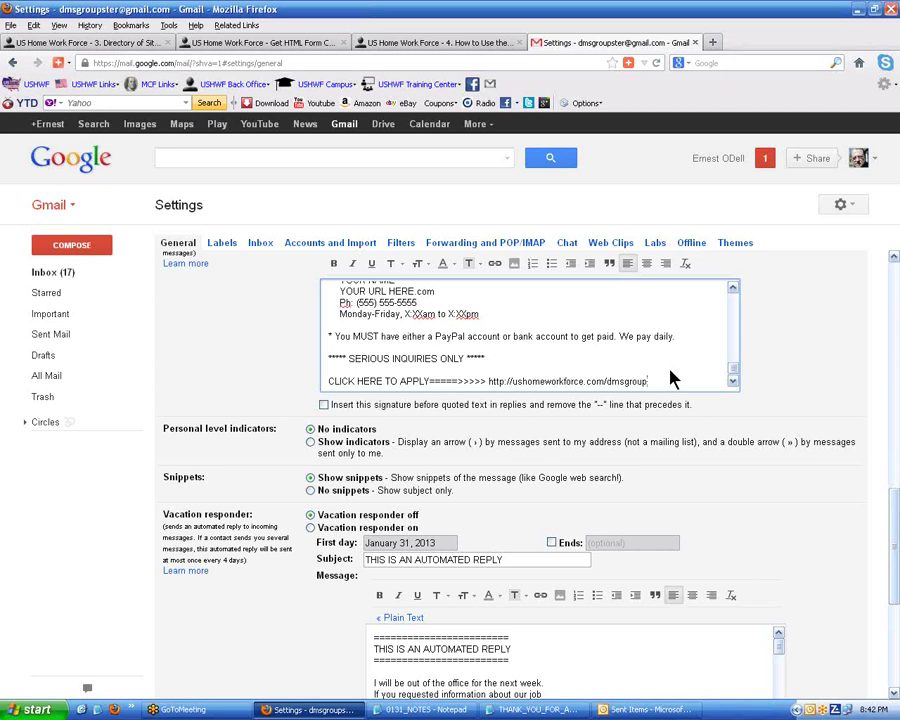
key(Return)
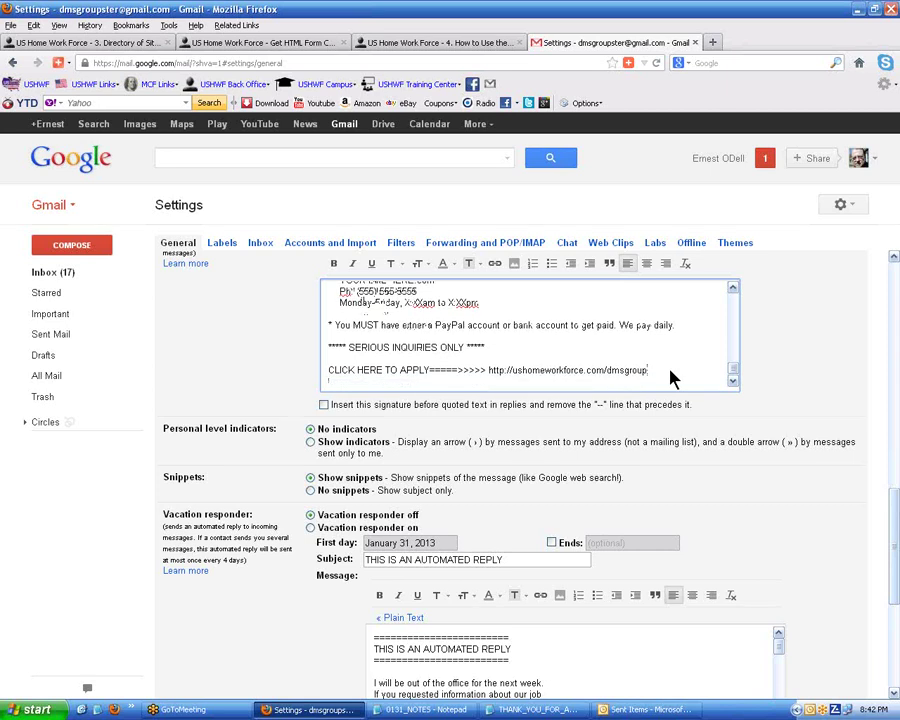
key(shift+Left)
key(shift+Left)
key(shift+Left)
key(shift+Left)
key(shift+Left)
key(shift+Left)
key(shift+Left)
key(shift+Left)
key(shift+Left)
key(shift+Left)
key(shift+Left)
key(shift+Left)
key(shift+Left)
key(shift+Left)
key(shift+Left)
key(shift+Left)
key(shift+Left)
key(shift+Left)
key(shift+Left)
key(shift+Left)
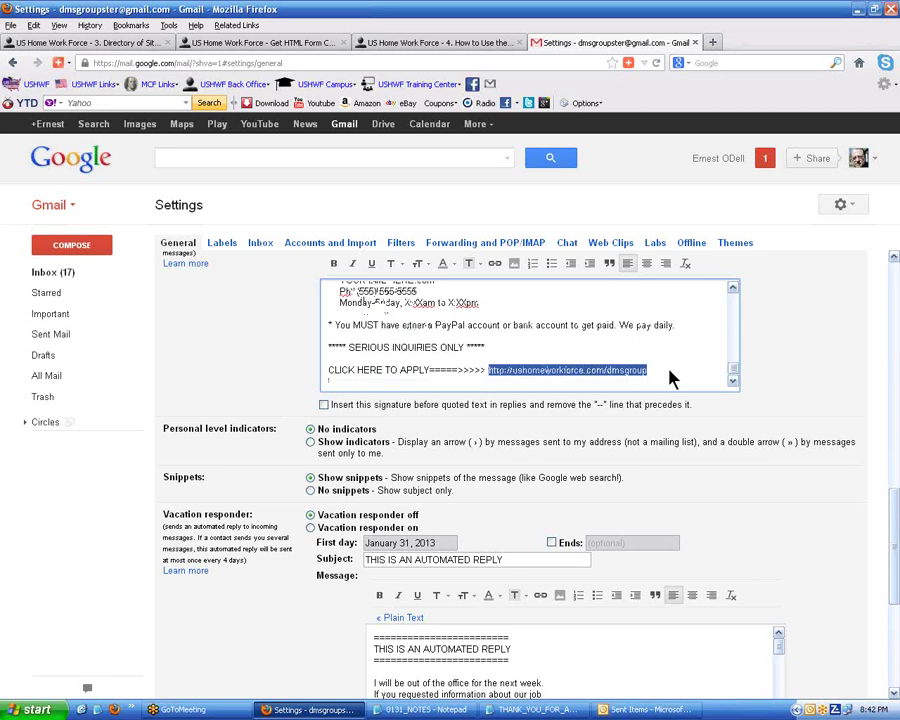
click(493, 265)
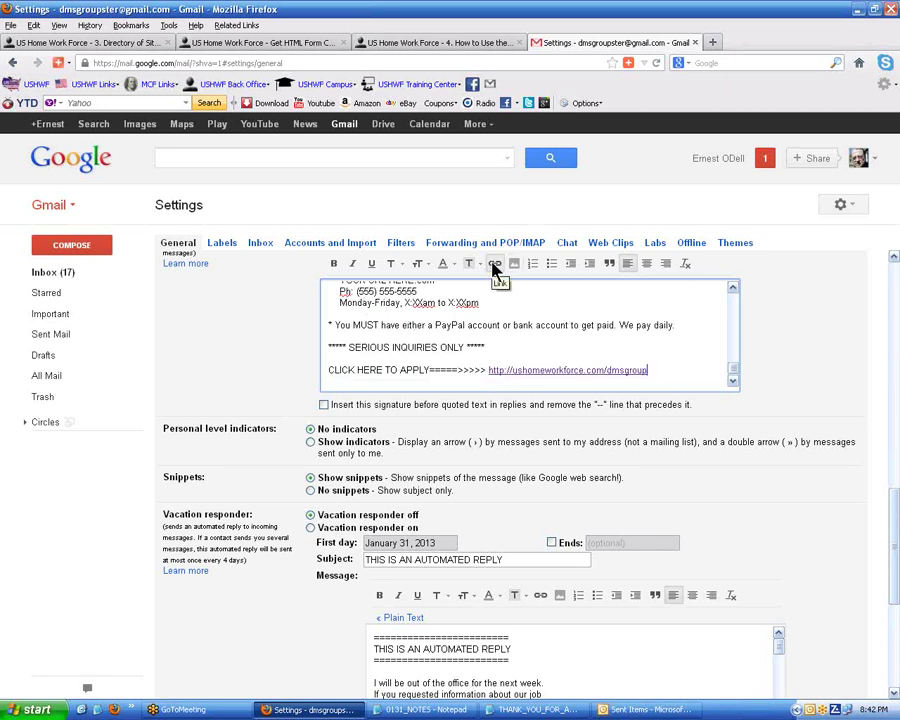
scroll(680, 352, up, 3)
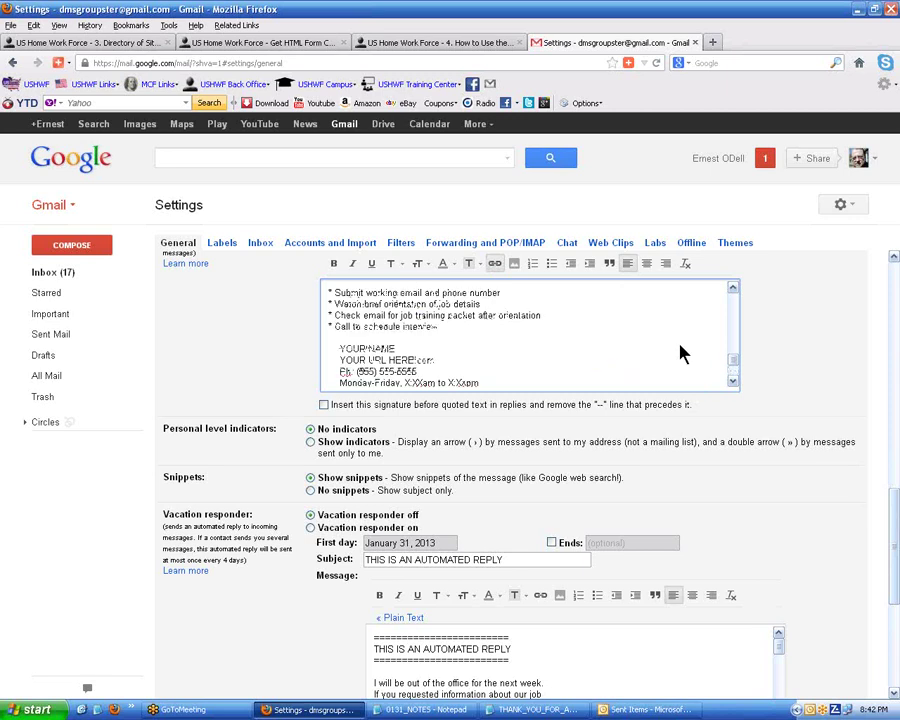
scroll(680, 352, up, 10)
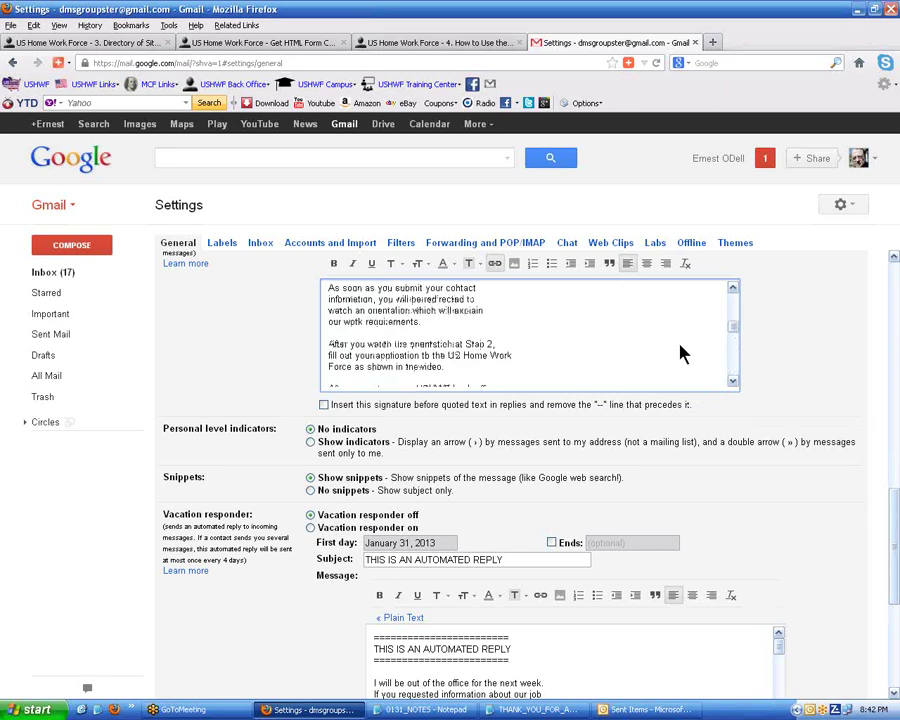
scroll(575, 348, up, 3)
scroll(632, 366, down, 2)
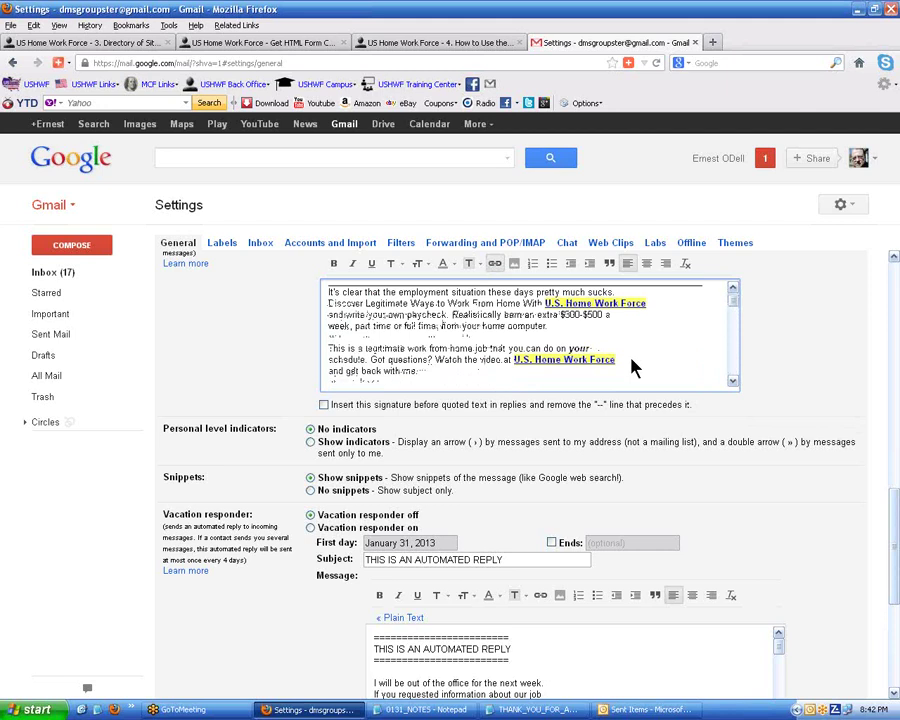
scroll(632, 368, down, 3)
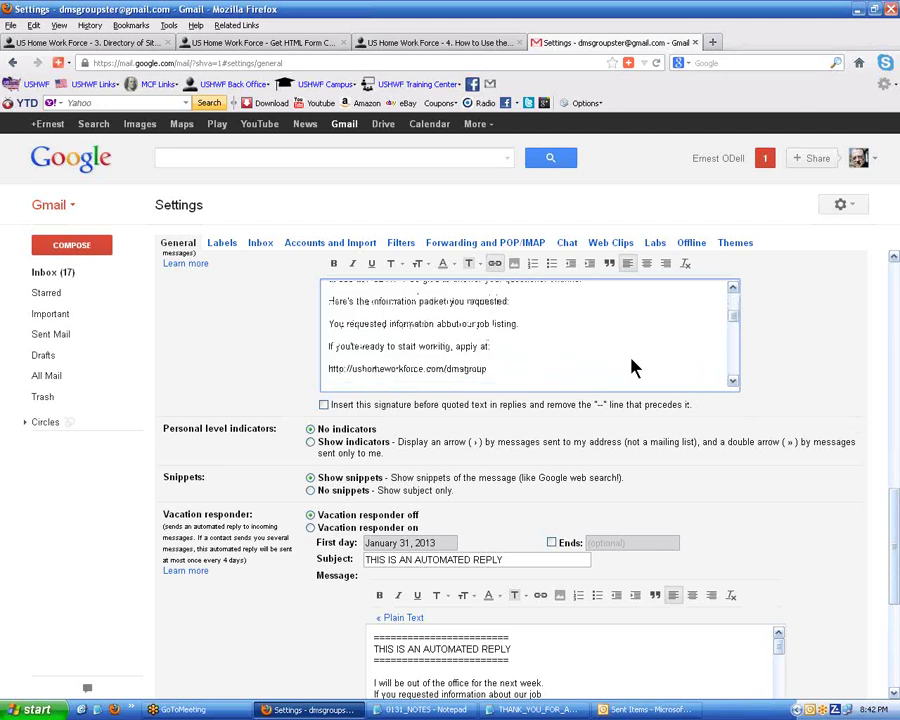
click(532, 377)
key(shift+Home)
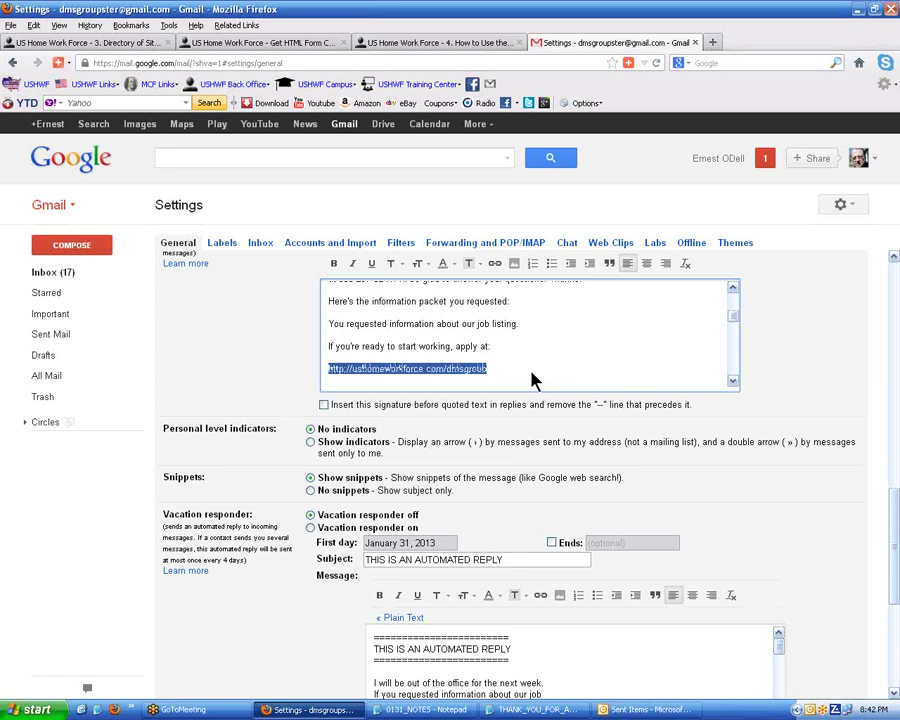
click(494, 263)
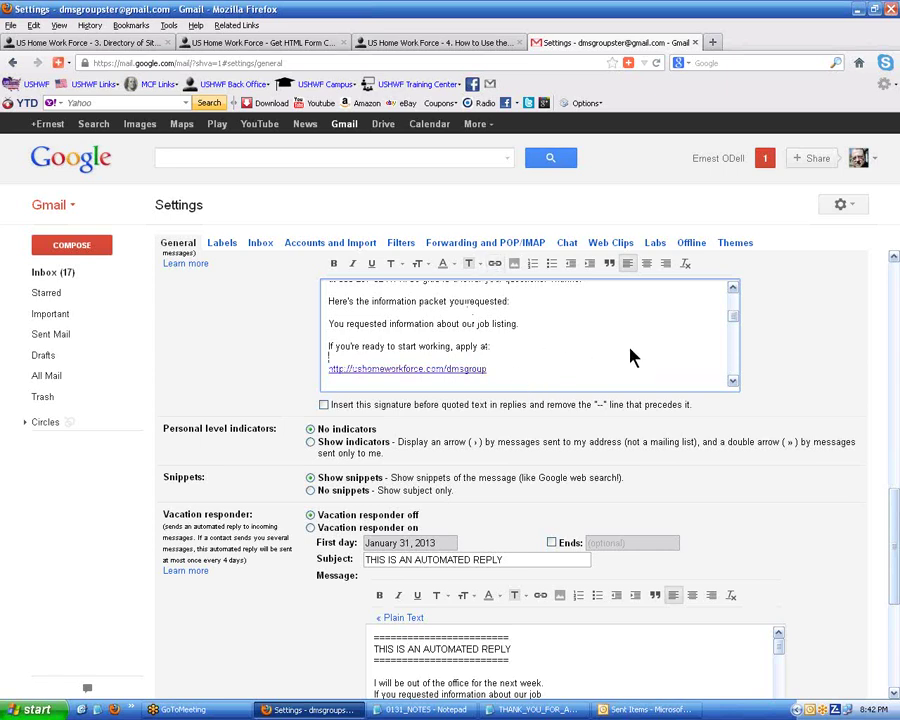
- Save the changes to the general mail settings, including the edited signature
scroll(630, 356, down, 2)
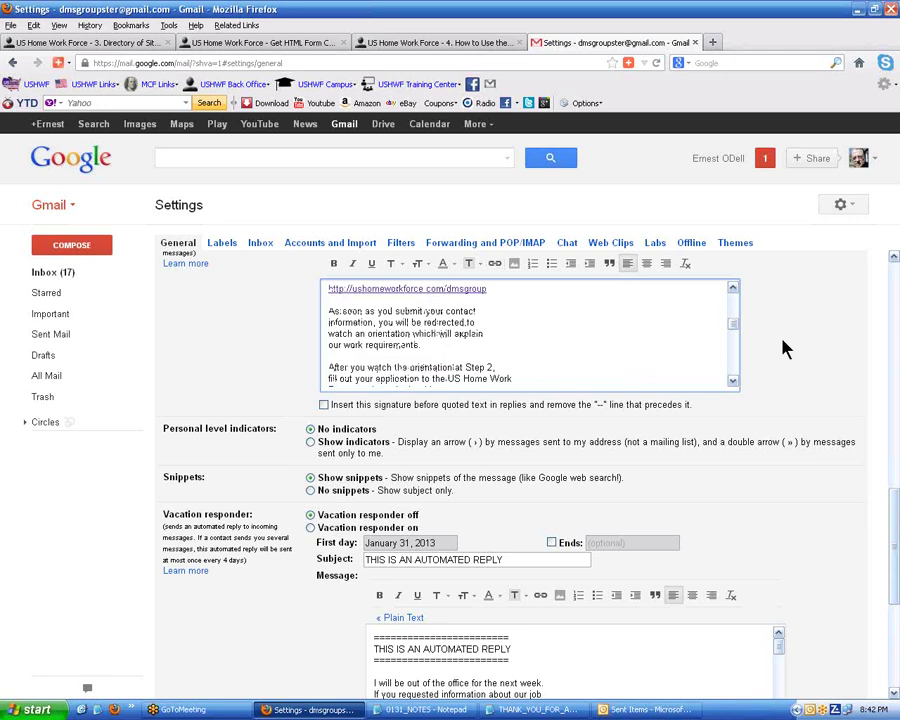
scroll(784, 346, down, 5)
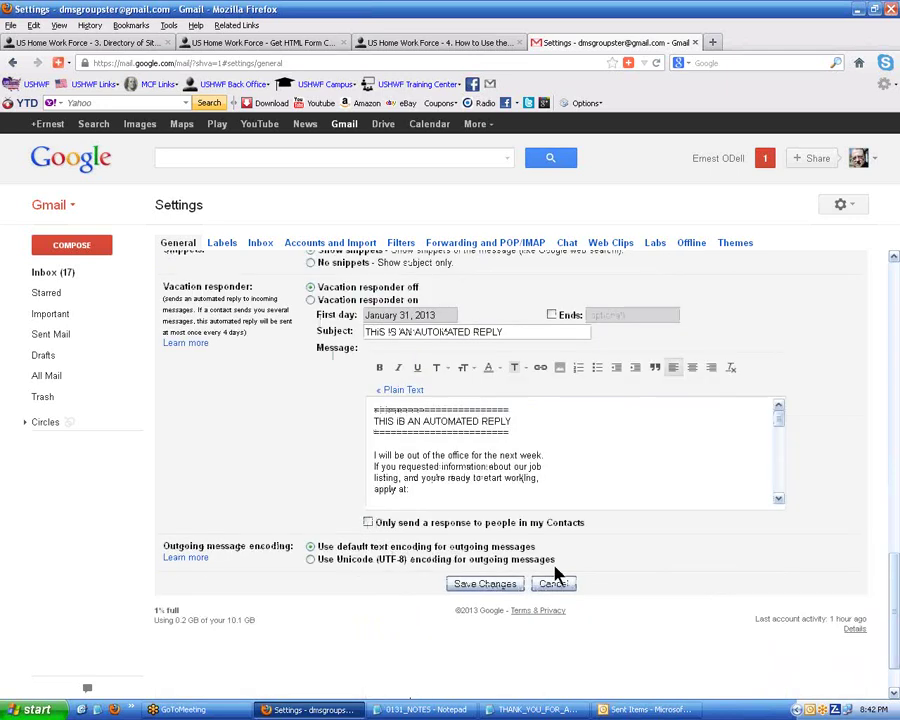
click(494, 588)
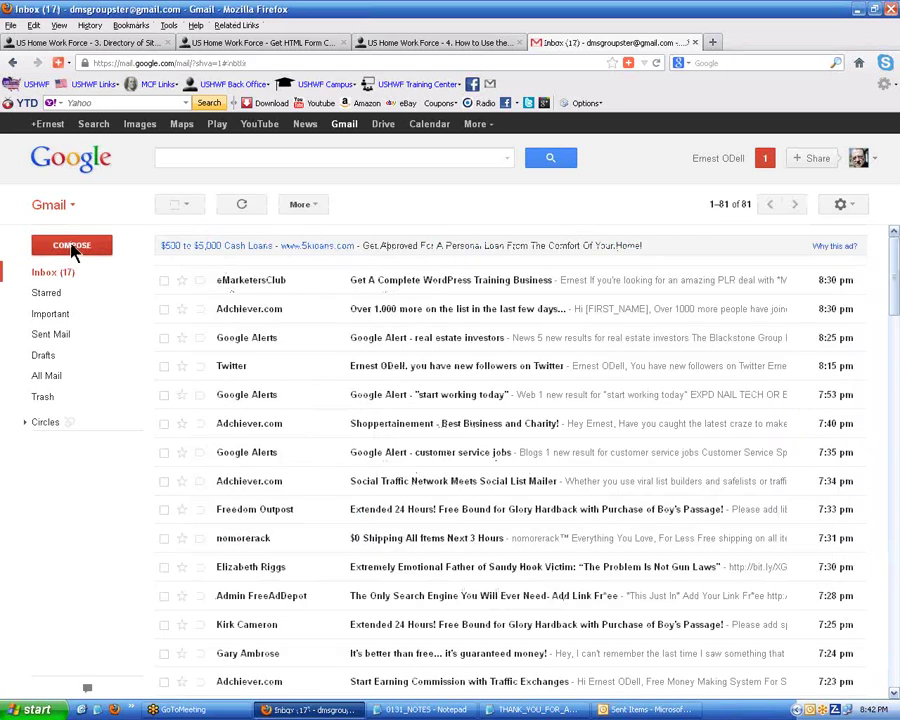
- Start a new email, check its inserted signature, and enter a "Hi" greeting with the recipient's first name above it
click(72, 249)
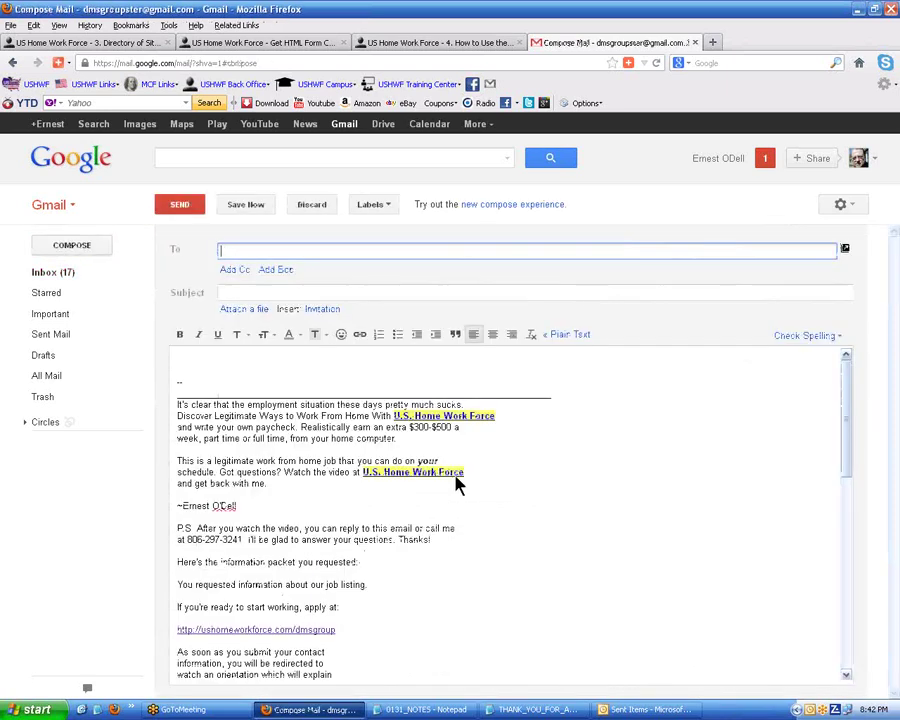
scroll(645, 478, down, 2)
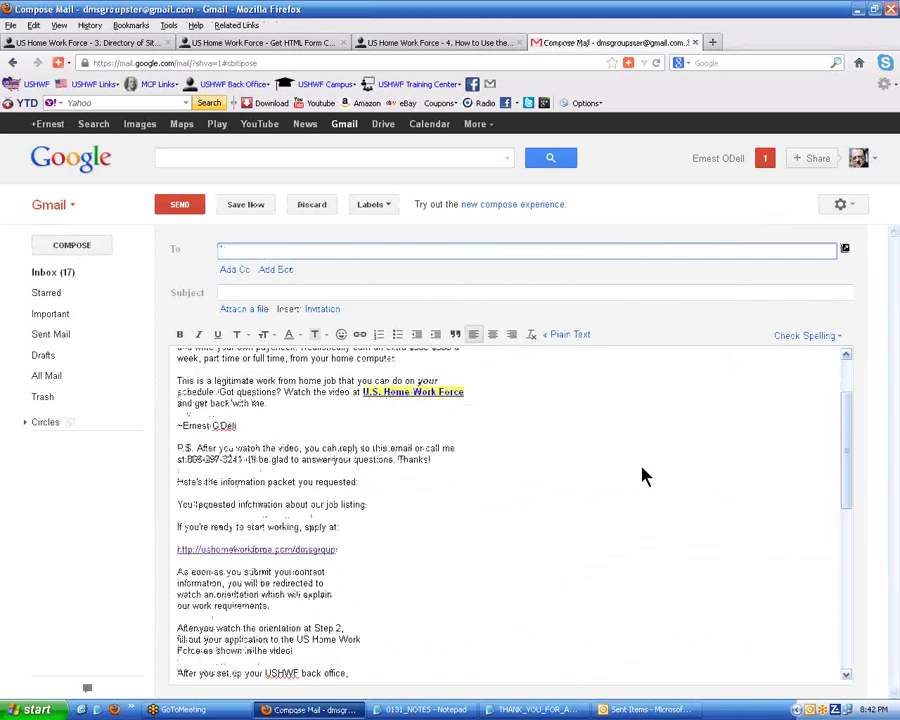
scroll(645, 478, down, 8)
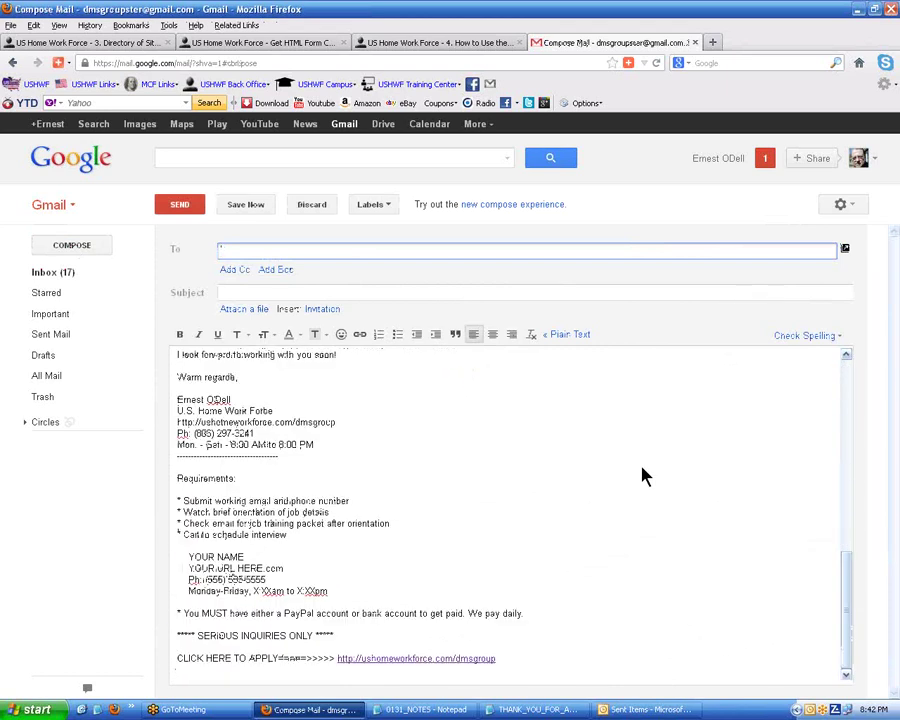
scroll(645, 478, up, 10)
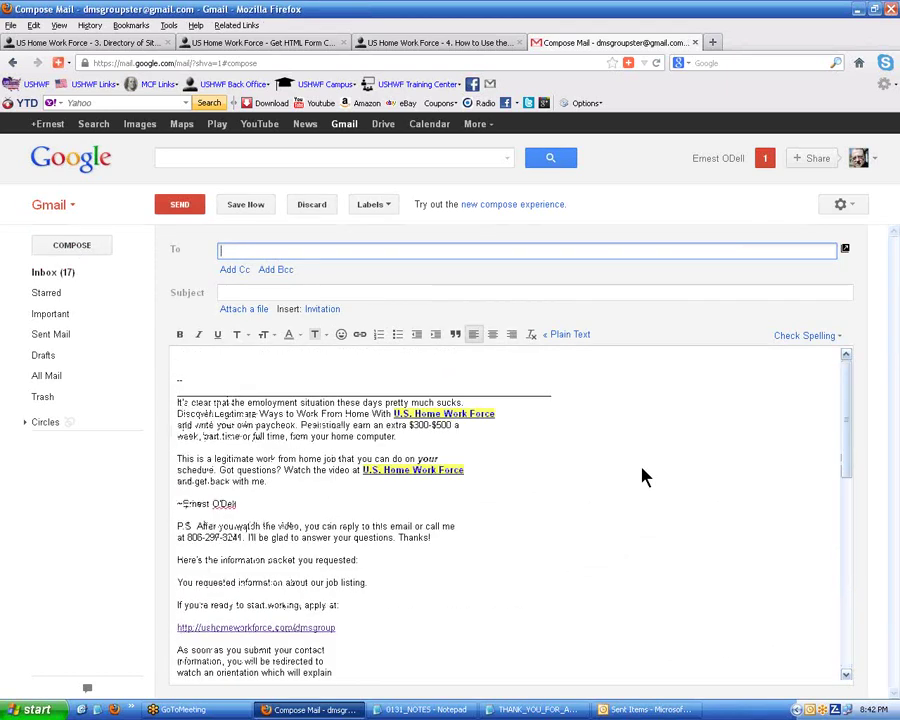
click(187, 372)
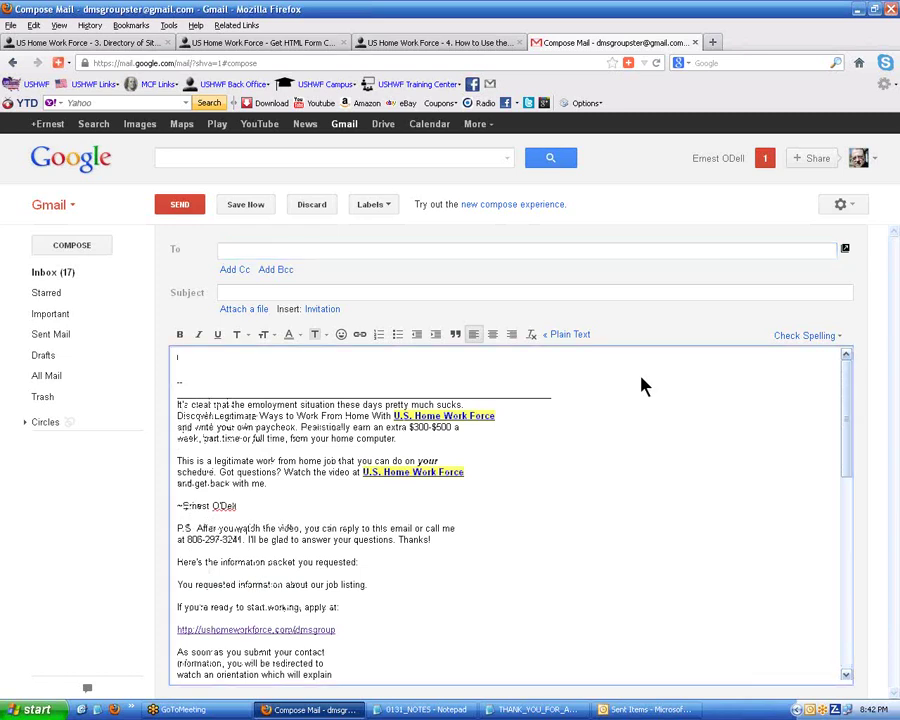
text(Hi Gary,)
- Delete the signature text between the greeting and the line "Here's the information packet you requested:"
key(shift+Down)
key(shift+Down)
key(shift+Down)
key(shift+Down)
key(shift+Down)
key(shift+Down)
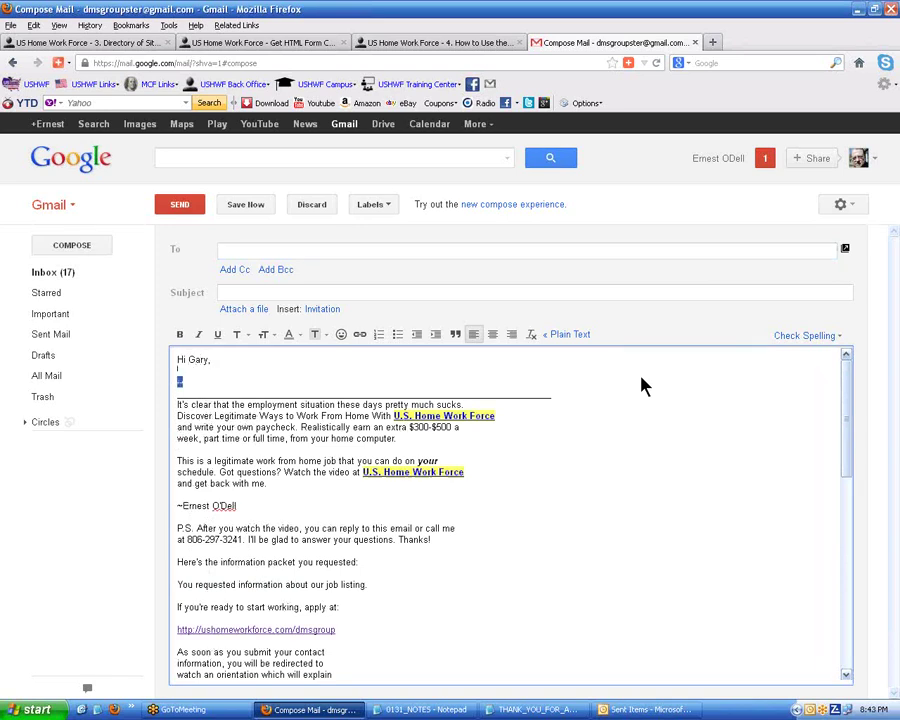
key(shift+Down)
key(shift+Down)
key(shift+Down)
key(shift+Down)
key(shift+Down)
key(shift+Down)
key(shift+Down)
key(shift+Down)
key(shift+Down)
key(shift+Down)
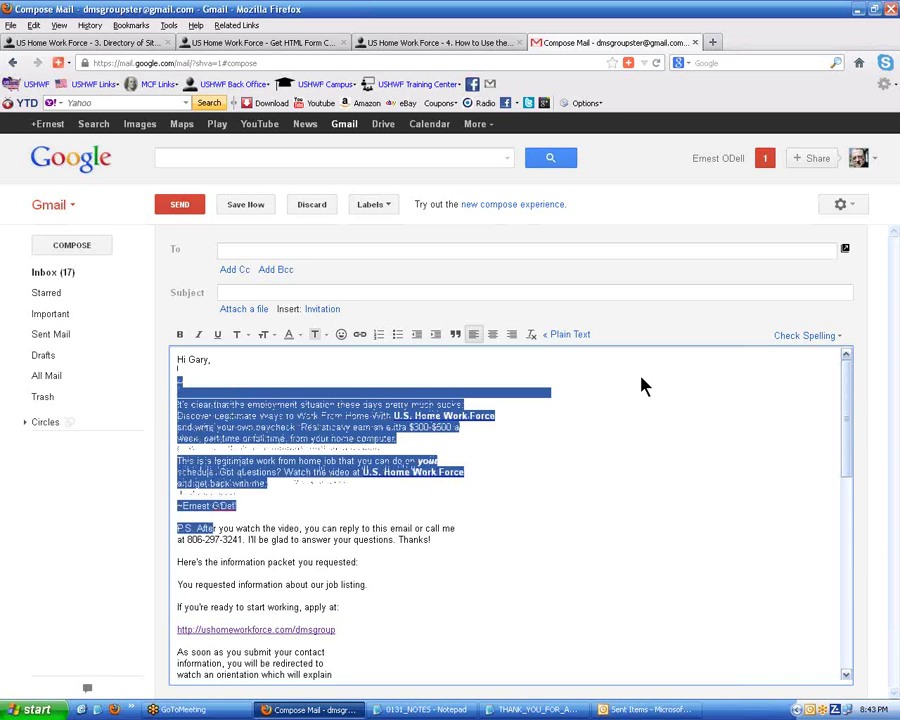
key(Delete)
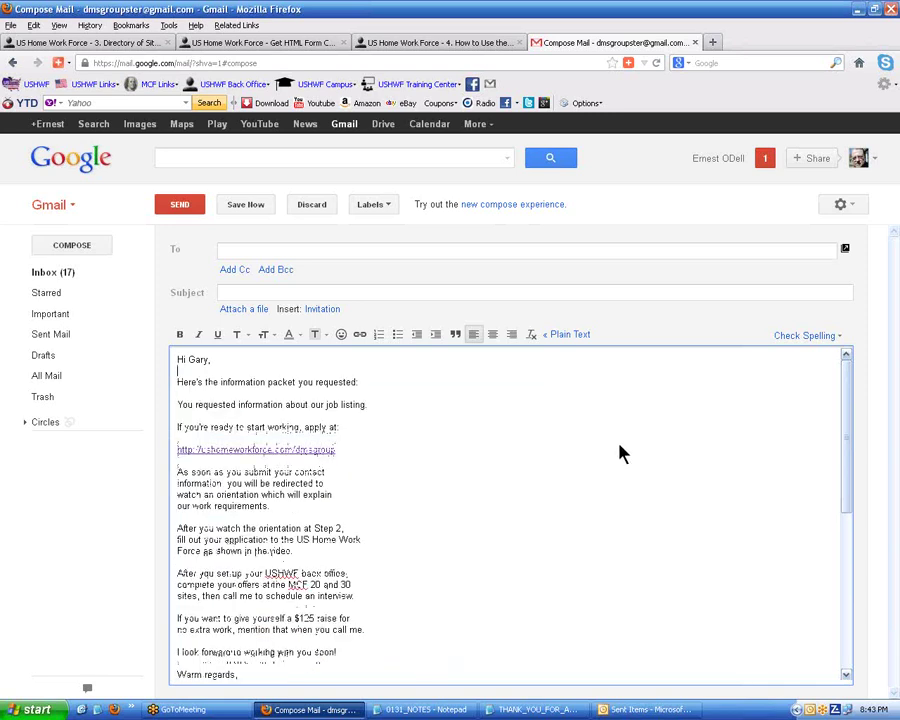
- Delete everything below the "Mon. - Sat. - 8:00 AM to 8:00 PM" line, including the requirements and the closing application link
scroll(619, 454, down, 6)
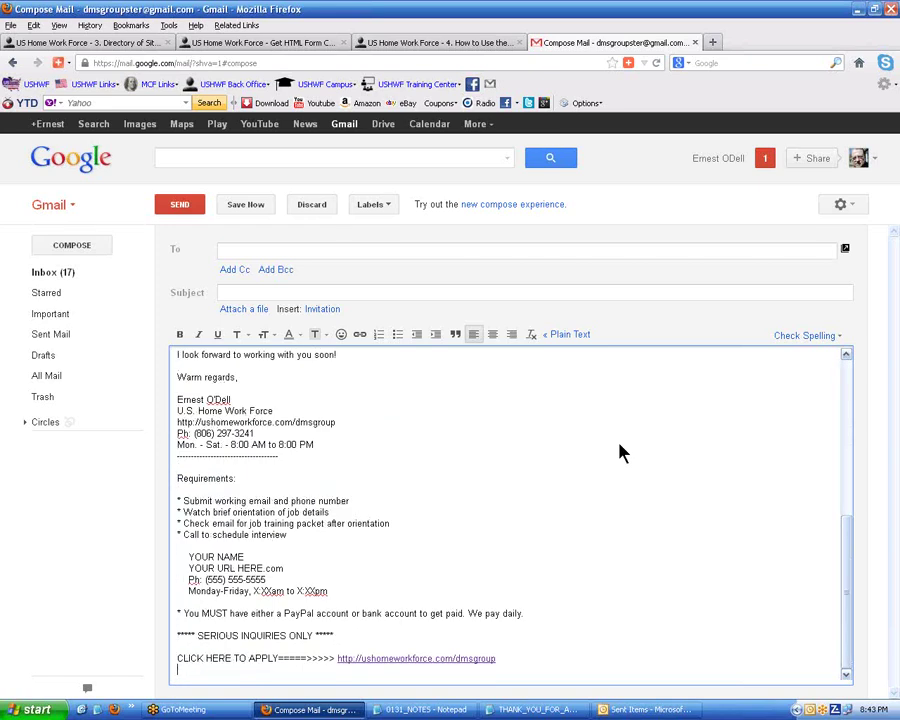
key(shift+Up)
key(shift+Up)
key(shift+Up)
key(shift+Up)
key(shift+Up)
key(shift+Up)
key(shift+Up)
key(shift+Up)
key(shift+Up)
key(shift+Up)
key(shift+Up)
key(shift+Up)
key(shift+Up)
key(shift+Up)
key(shift+Up)
key(shift+Up)
key(shift+Up)
key(shift+Up)
key(shift+Up)
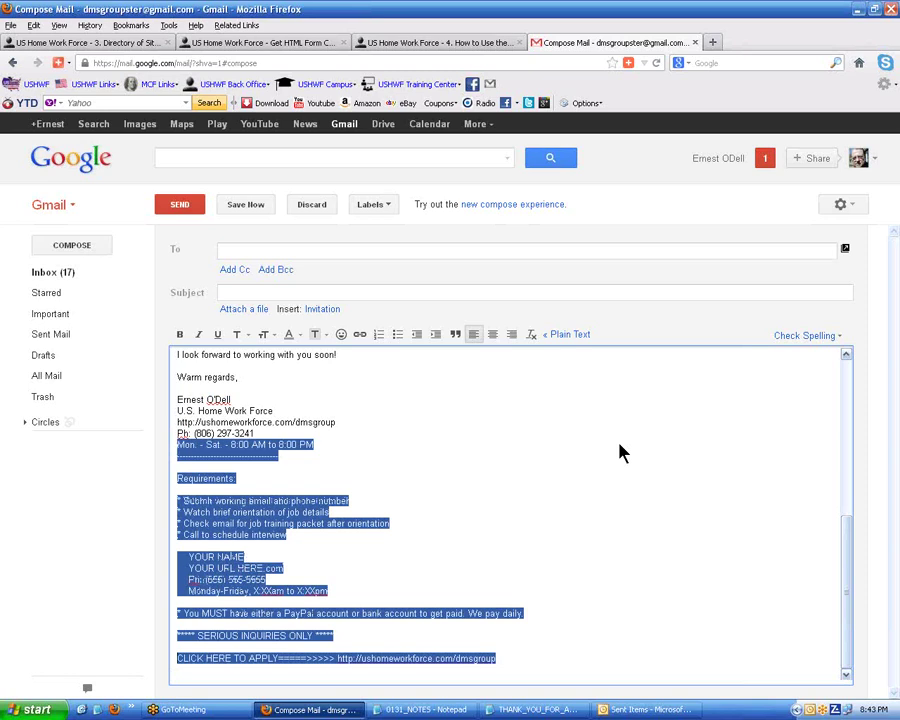
key(shift+Down)
key(BackSpace)
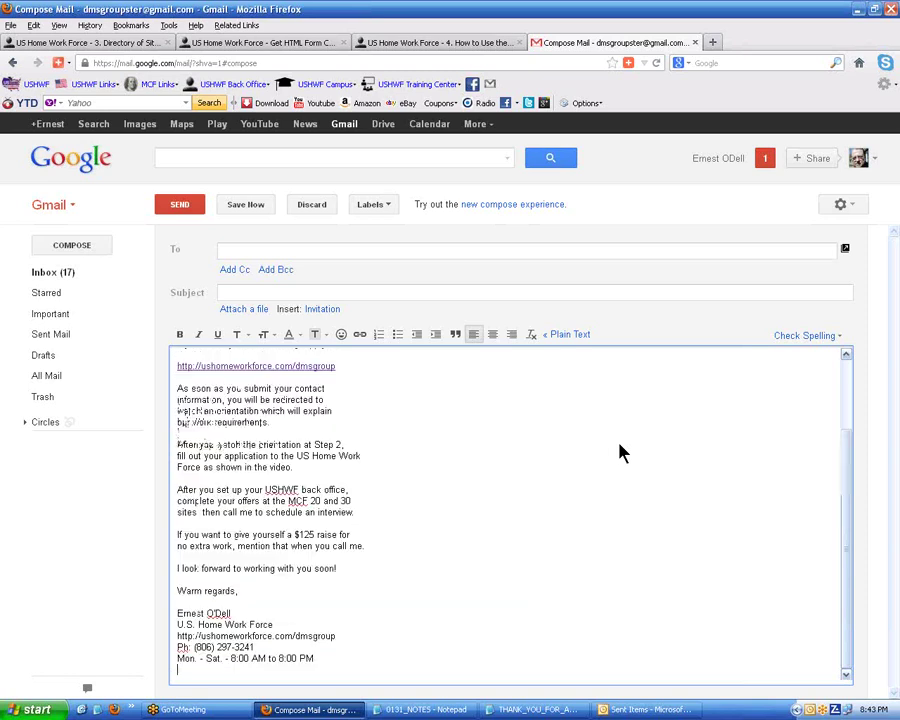
- Review the trimmed email from the greeting down to the sender's contact details
scroll(616, 453, up, 2)
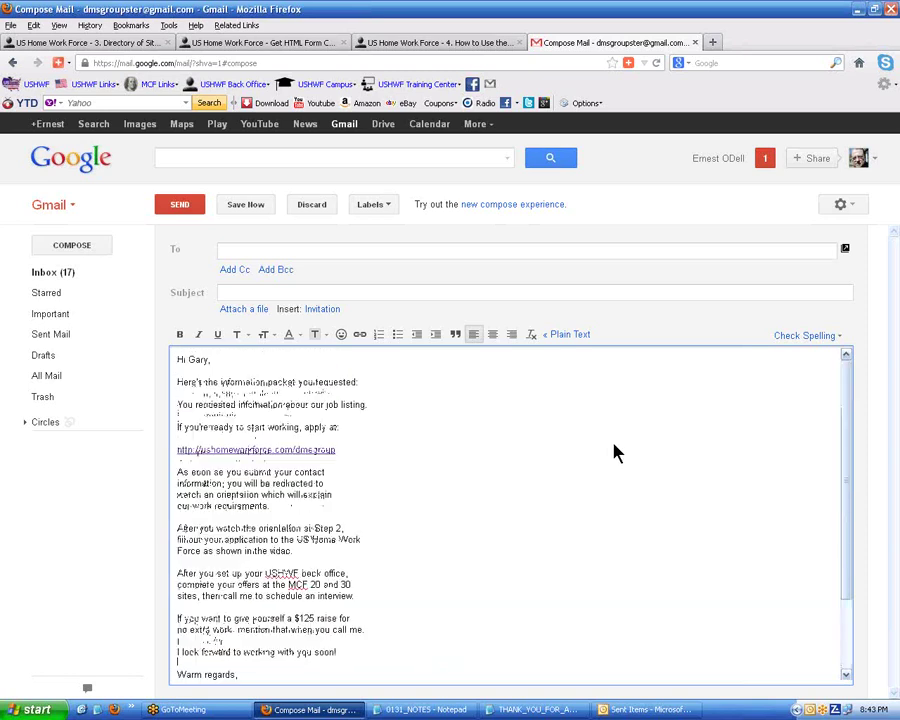
scroll(616, 453, down, 2)
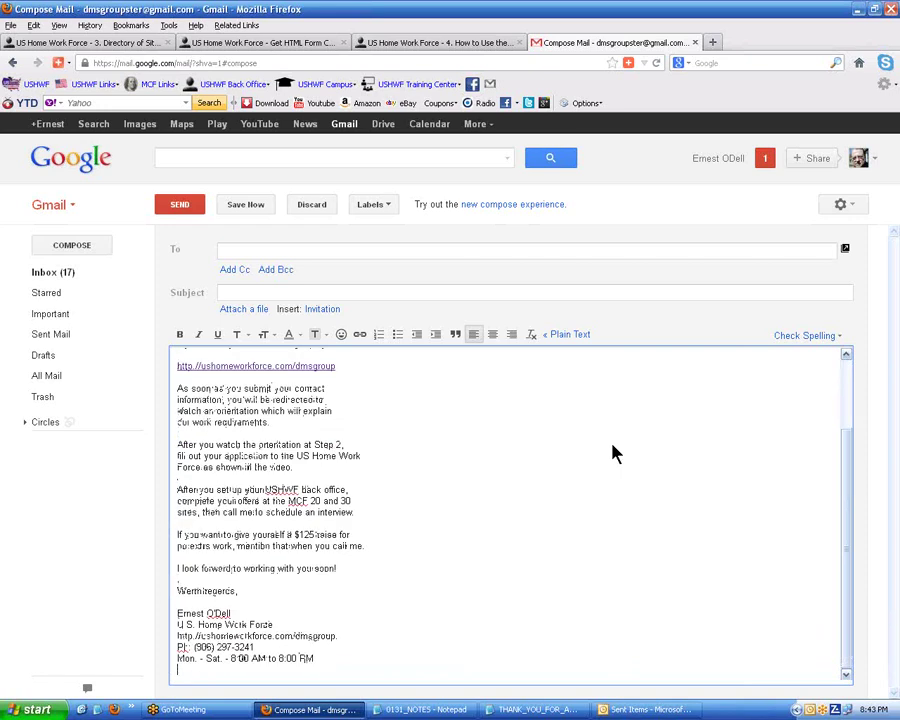
scroll(616, 453, up, 2)
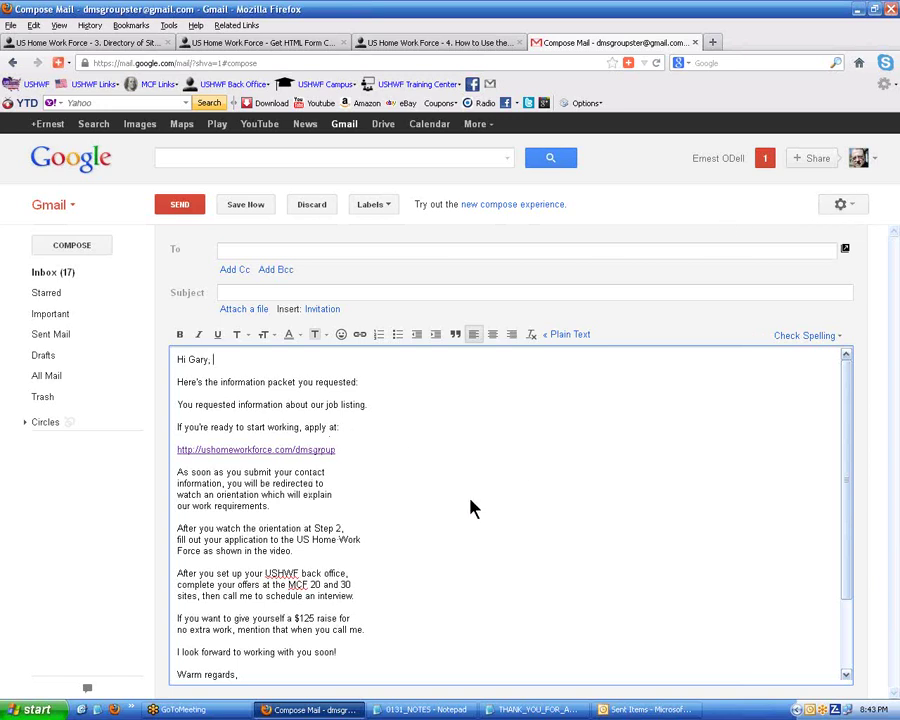
scroll(470, 505, down, 2)
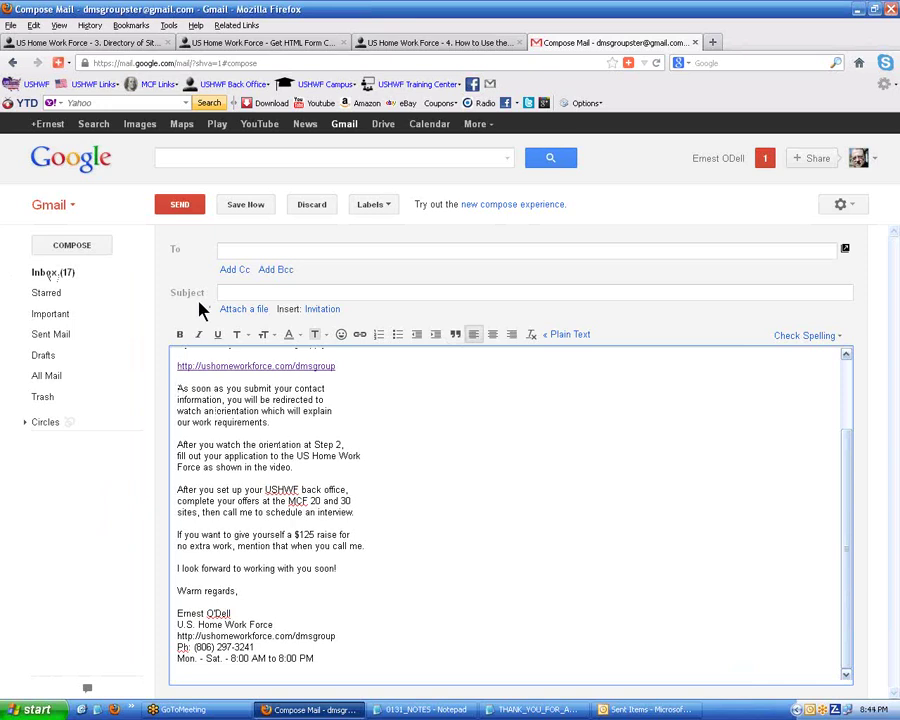
scroll(430, 480, up, 2)
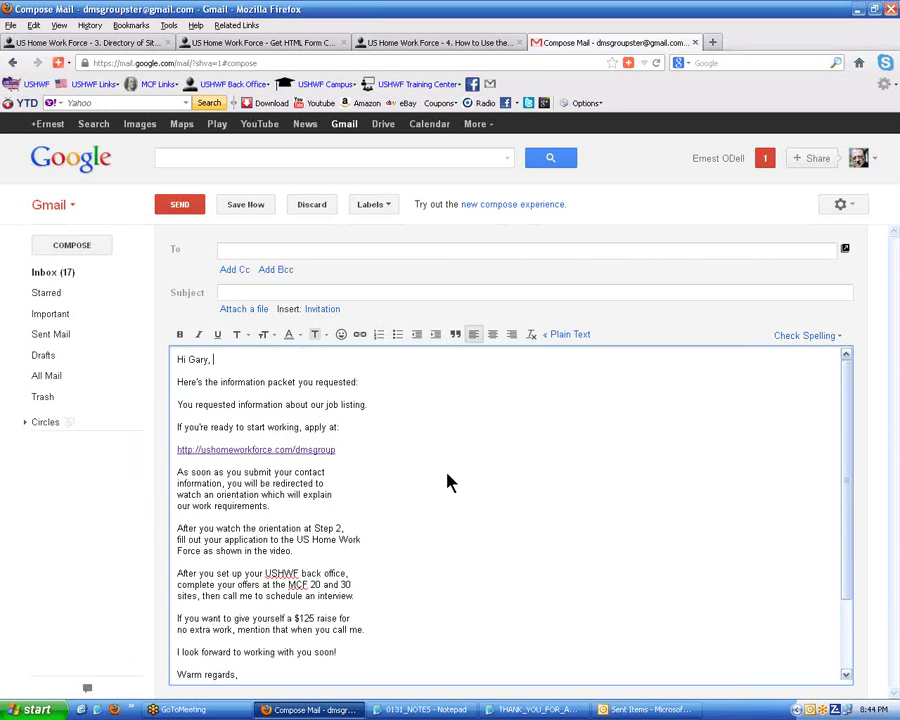
key(Down)
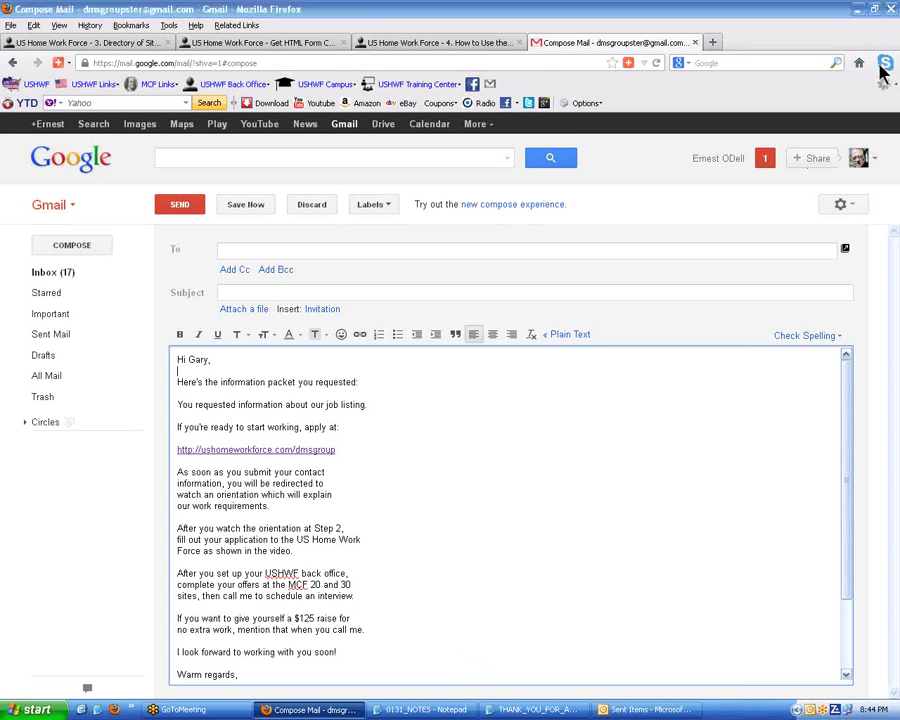
- Sign out of the Gmail account, leave the unsaved message behind, and close the mail page
click(873, 160)
click(856, 298)
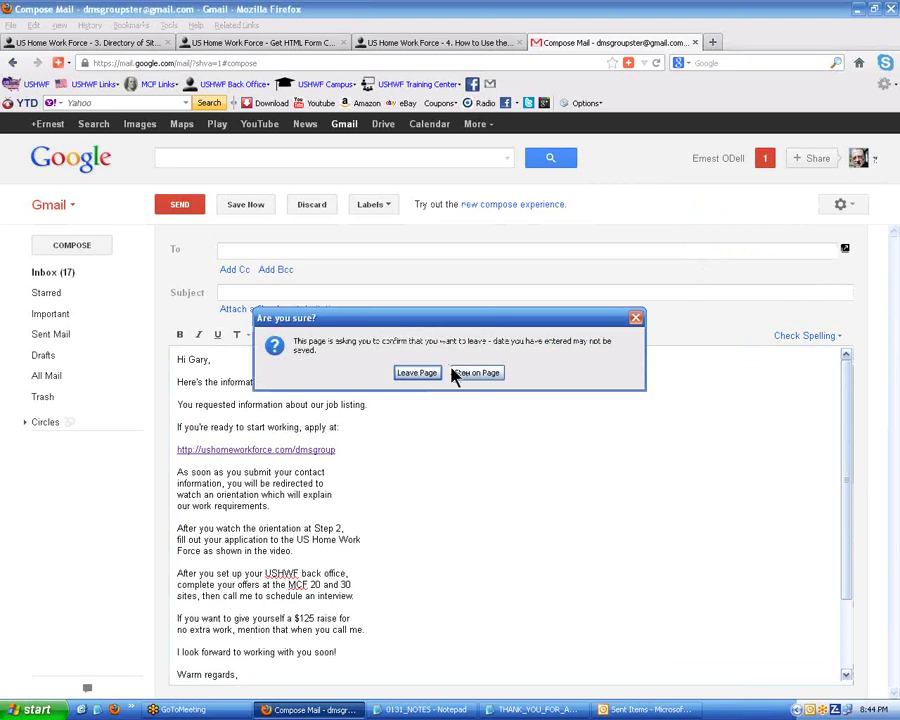
click(430, 377)
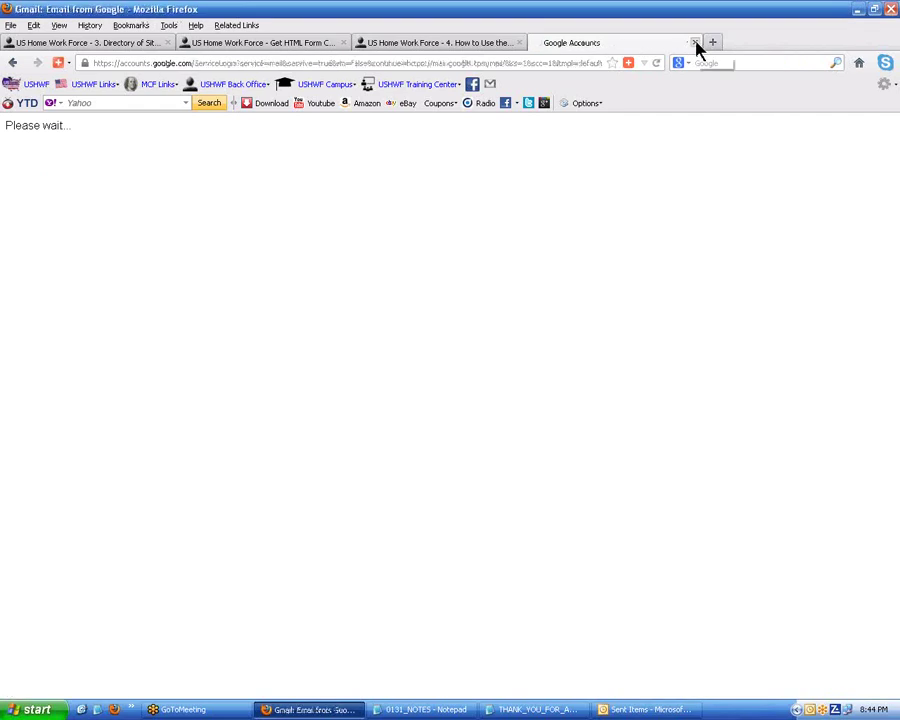
click(696, 44)
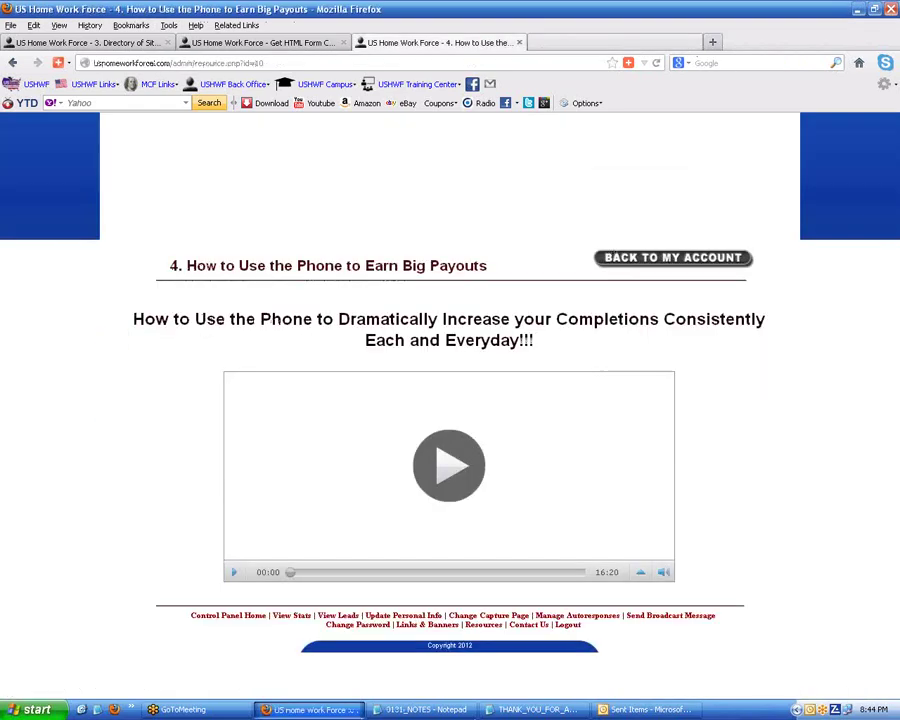
- Switch to Outlook and open the list of existing e-mail accounts for viewing or changing
click(627, 712)
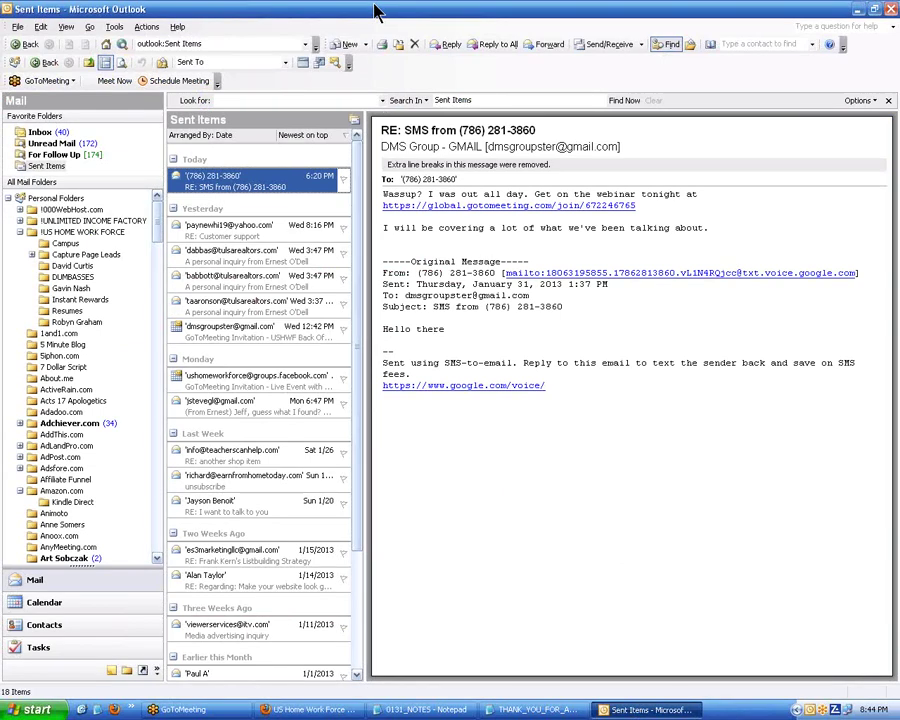
click(115, 28)
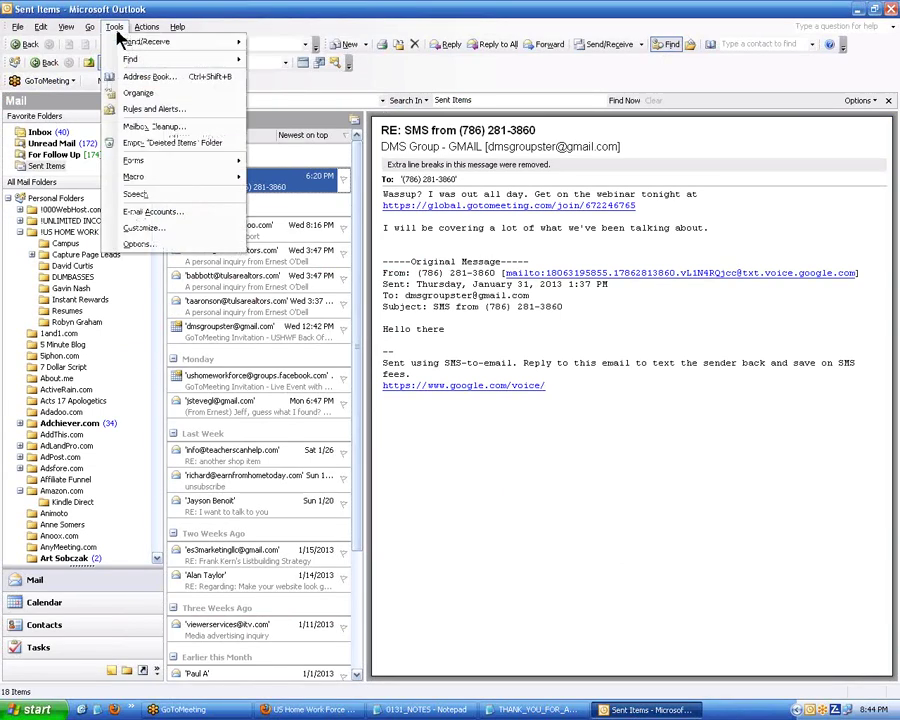
click(178, 213)
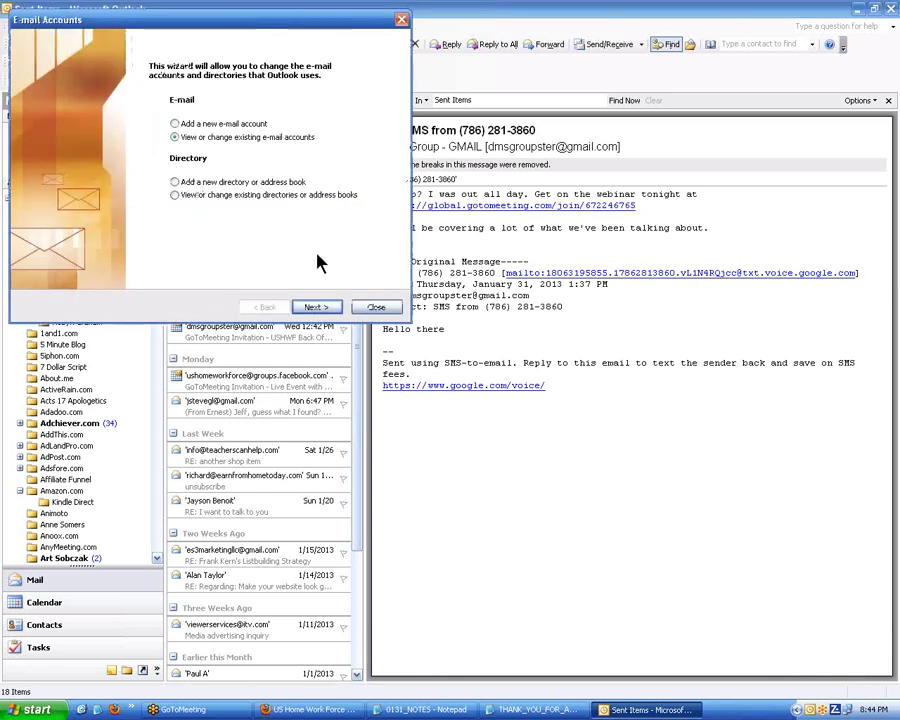
click(316, 307)
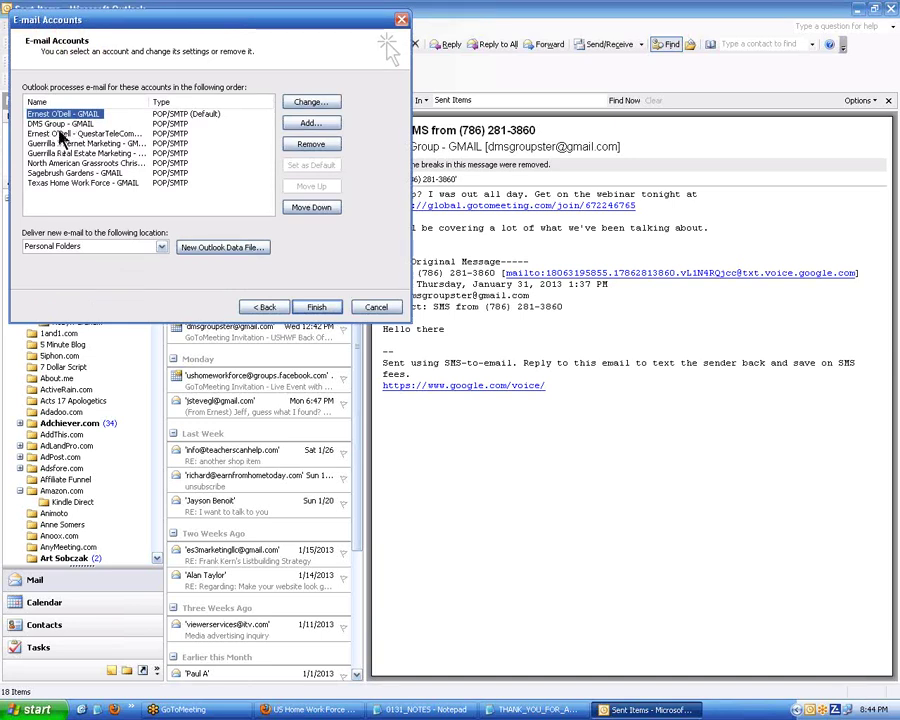
- Point out the DMS Group - GMAIL account in the account list and close the list without changing anything
click(47, 125)
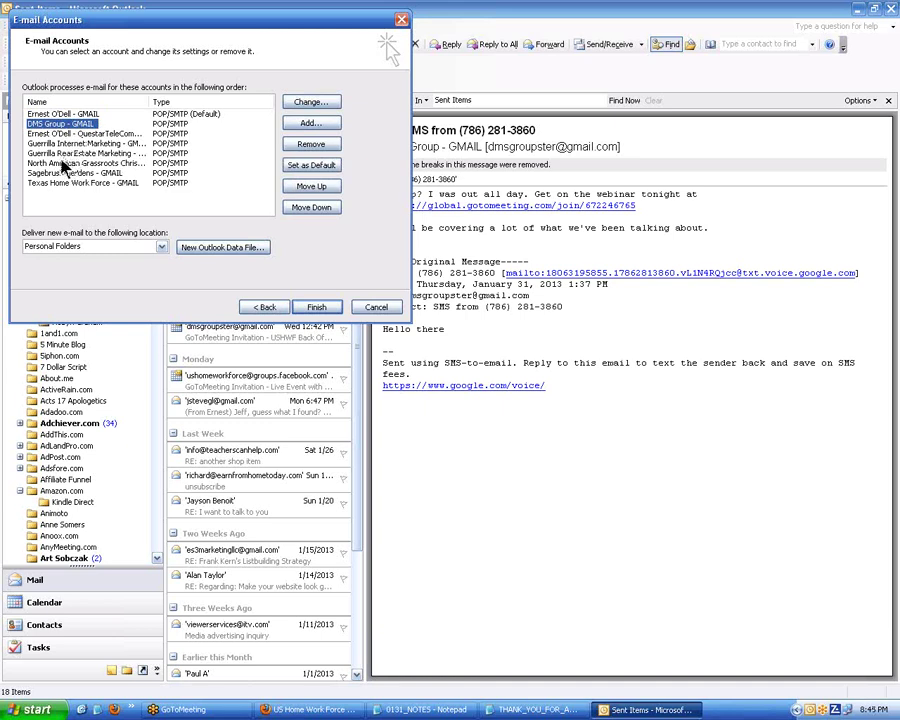
click(376, 308)
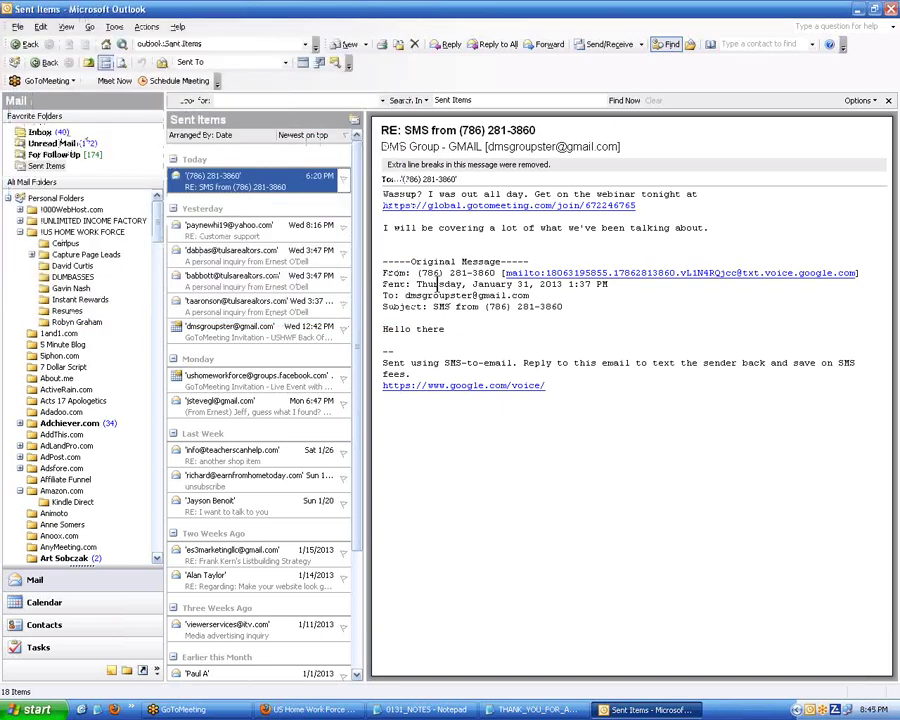
click(425, 230)
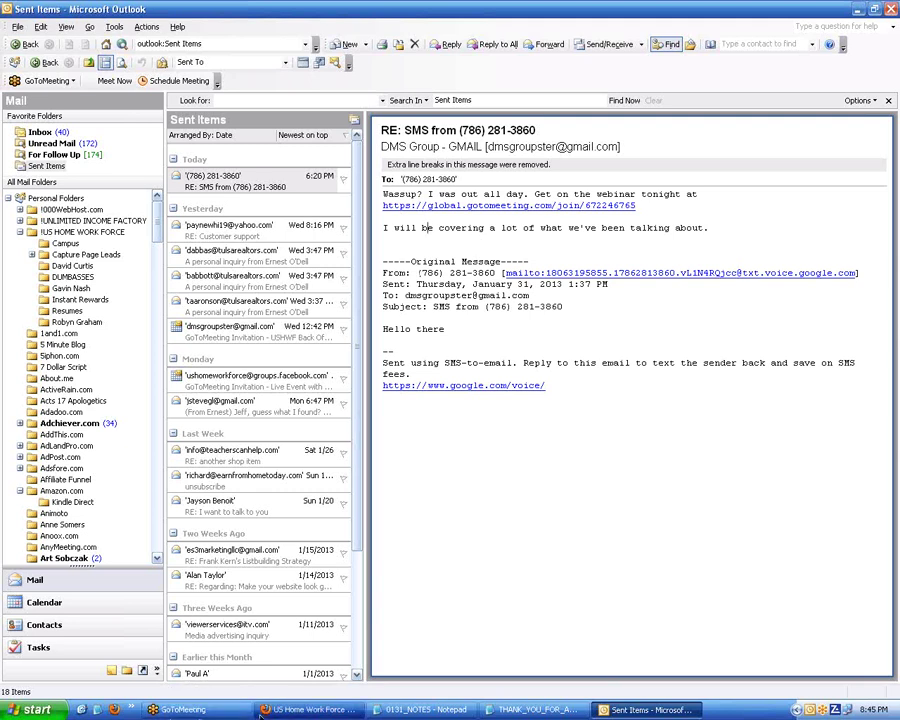
- Switch to Firefox and highlight the words "Use the Phone to" in the heading of the phone training page
click(305, 710)
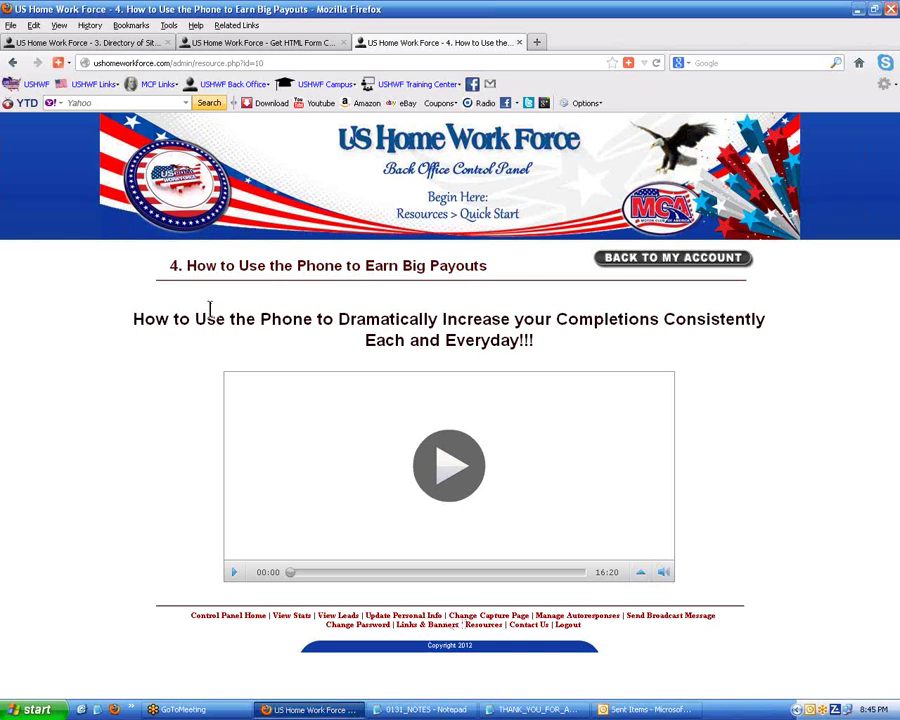
drag(197, 326, 351, 330)
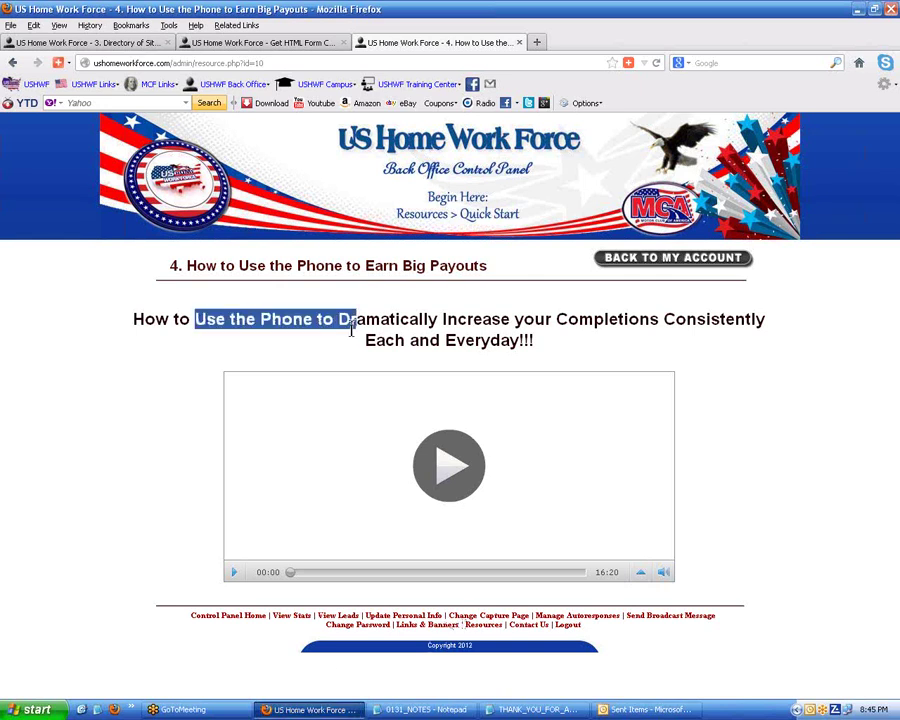
click(195, 318)
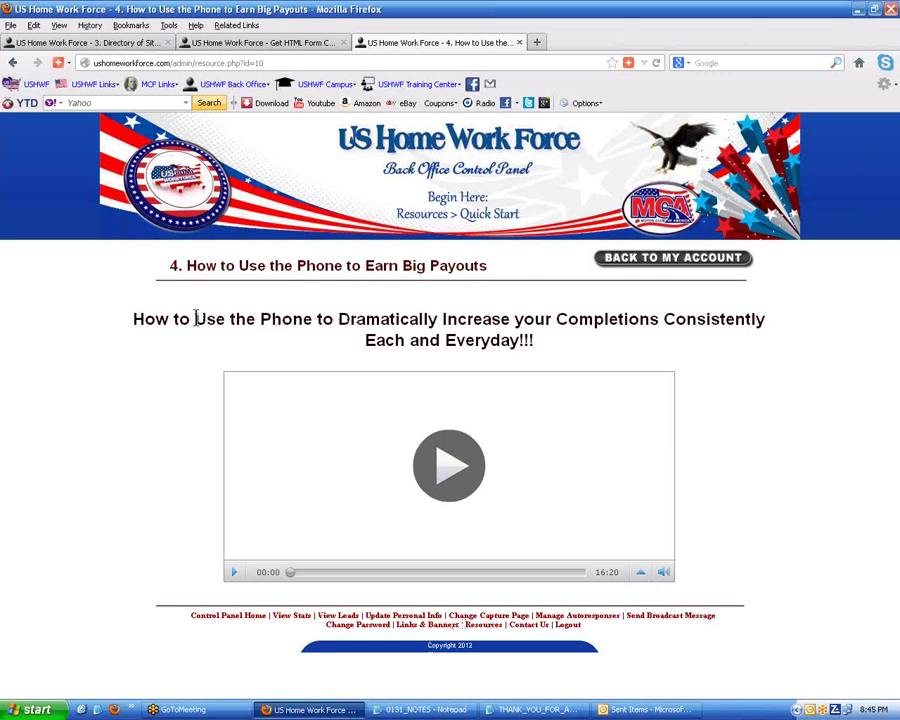
drag(196, 318, 363, 318)
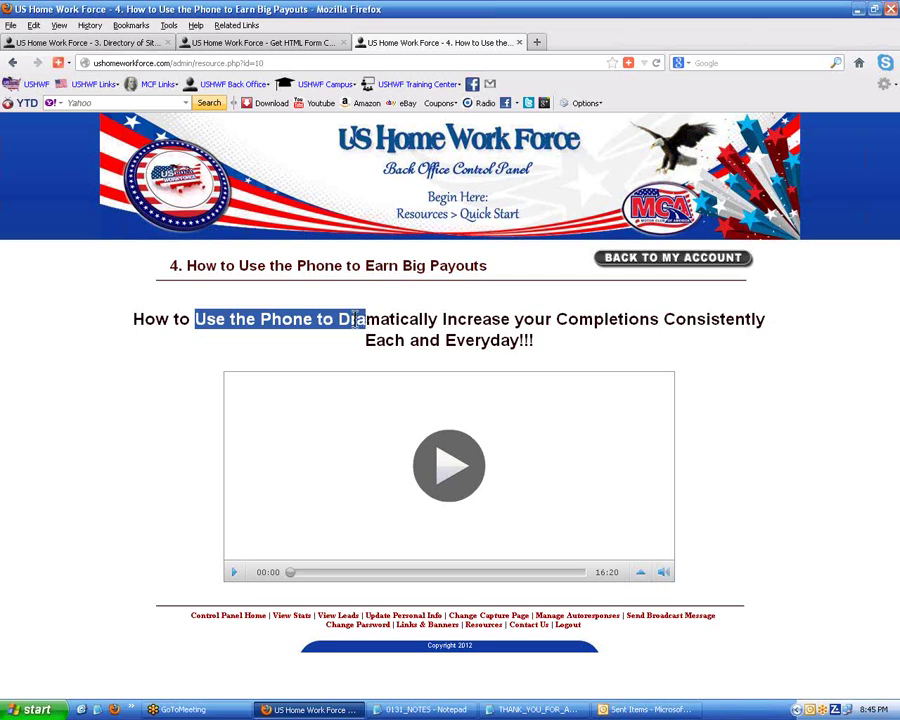
click(225, 318)
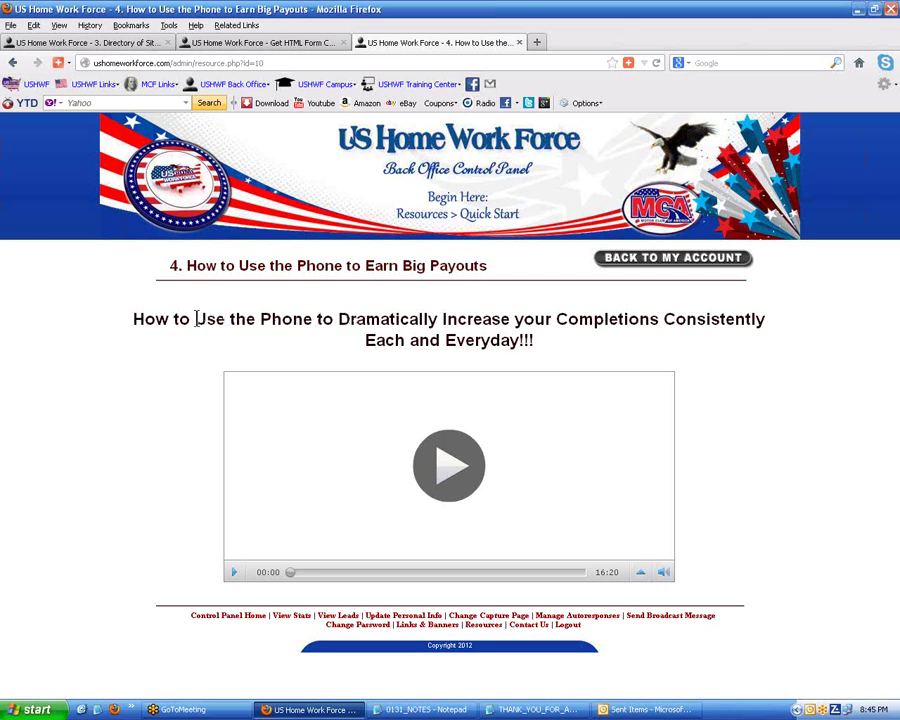
drag(197, 318, 302, 318)
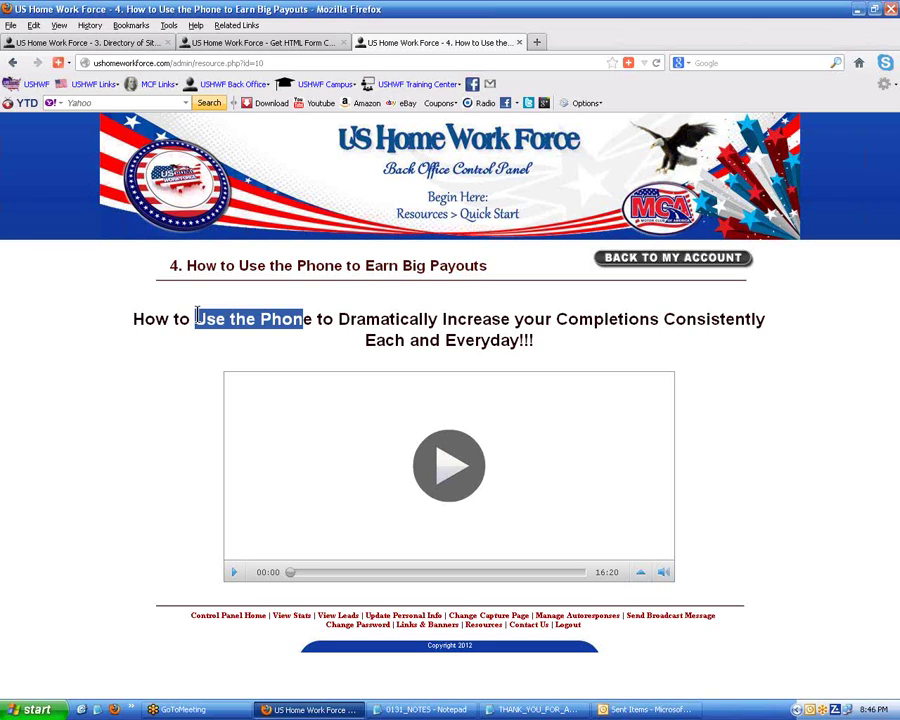
click(197, 318)
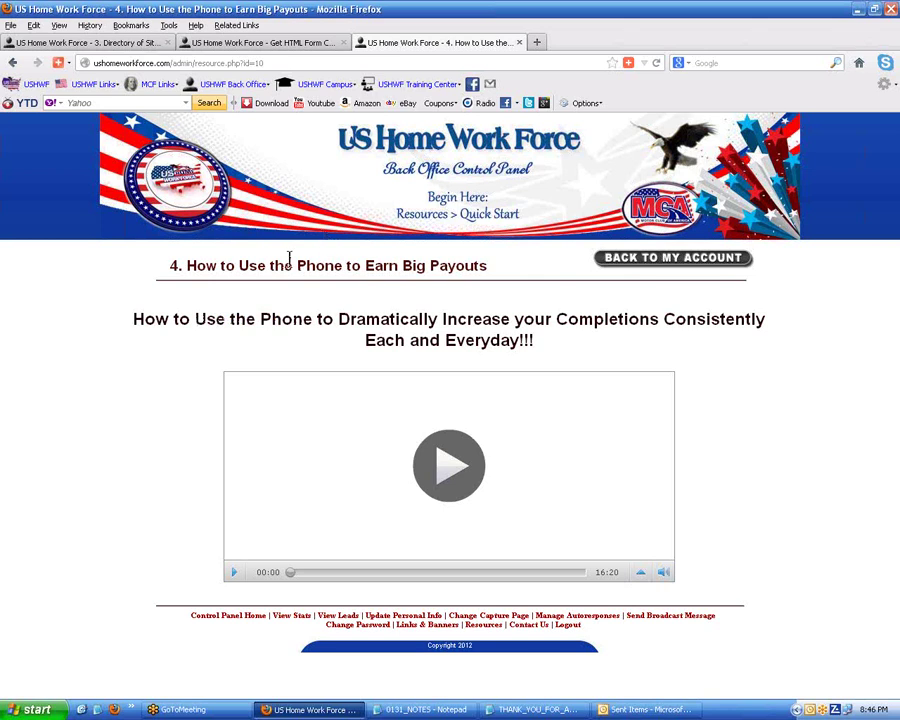
drag(195, 318, 352, 320)
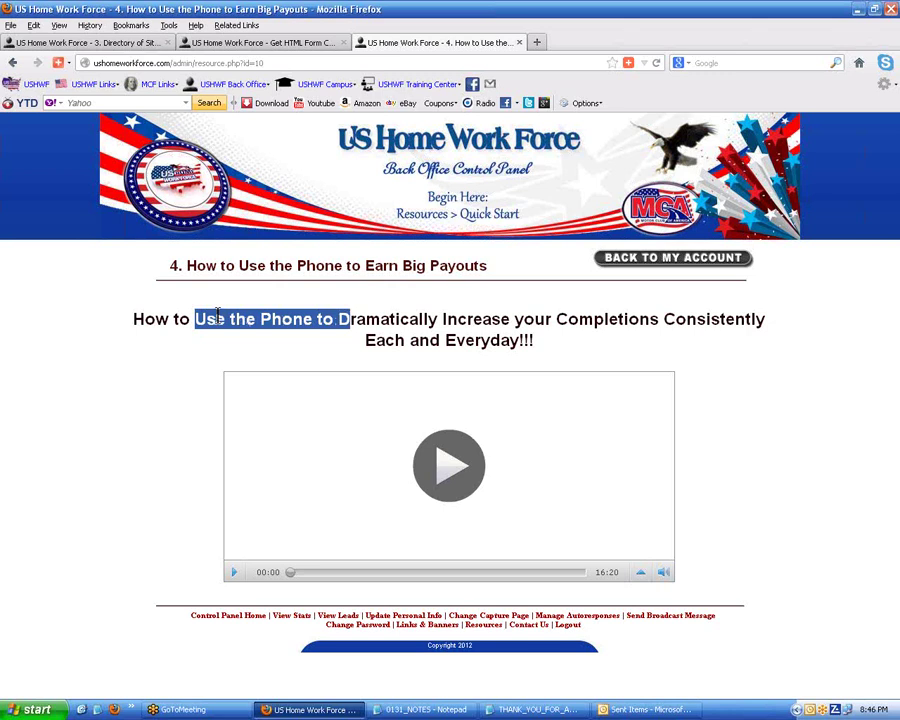
drag(217, 316, 195, 318)
- Glance at the Get HTML Form Code page, return to the phone training page, and highlight "Dramatically" in its heading
click(238, 45)
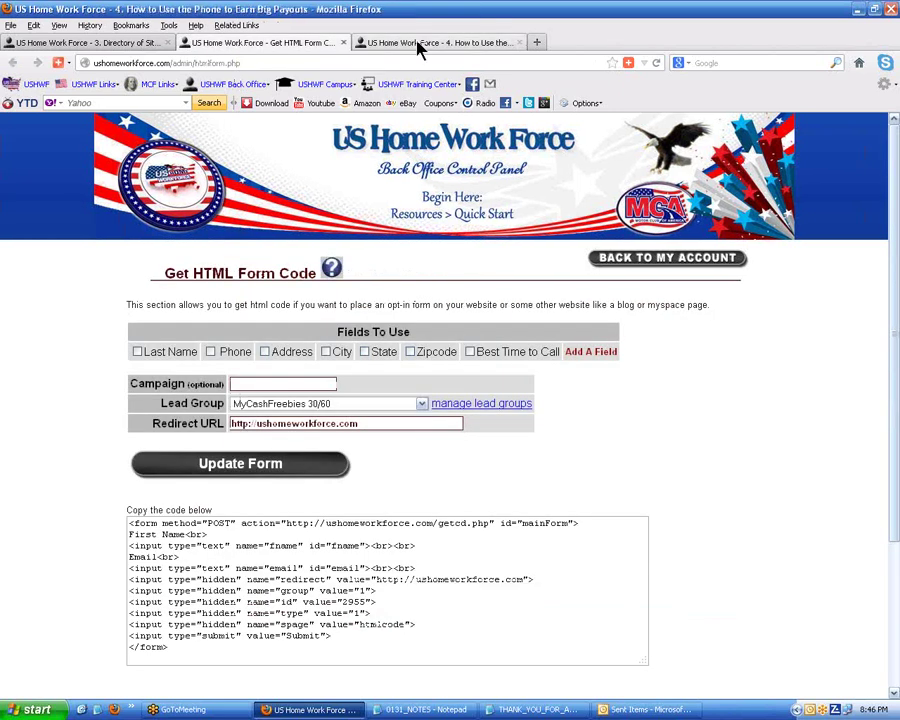
click(418, 45)
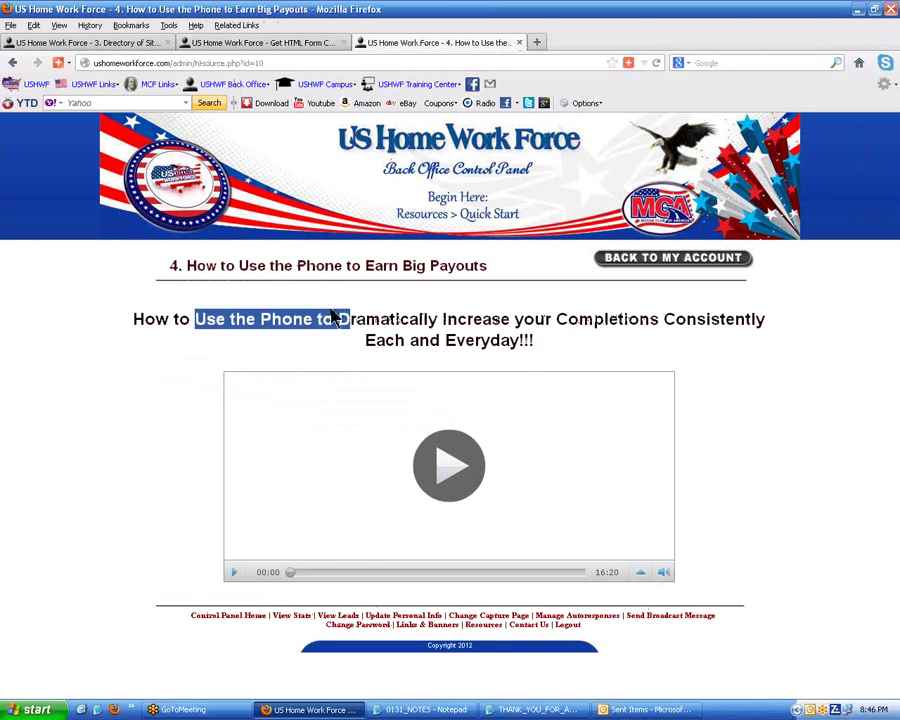
click(367, 321)
drag(338, 318, 457, 319)
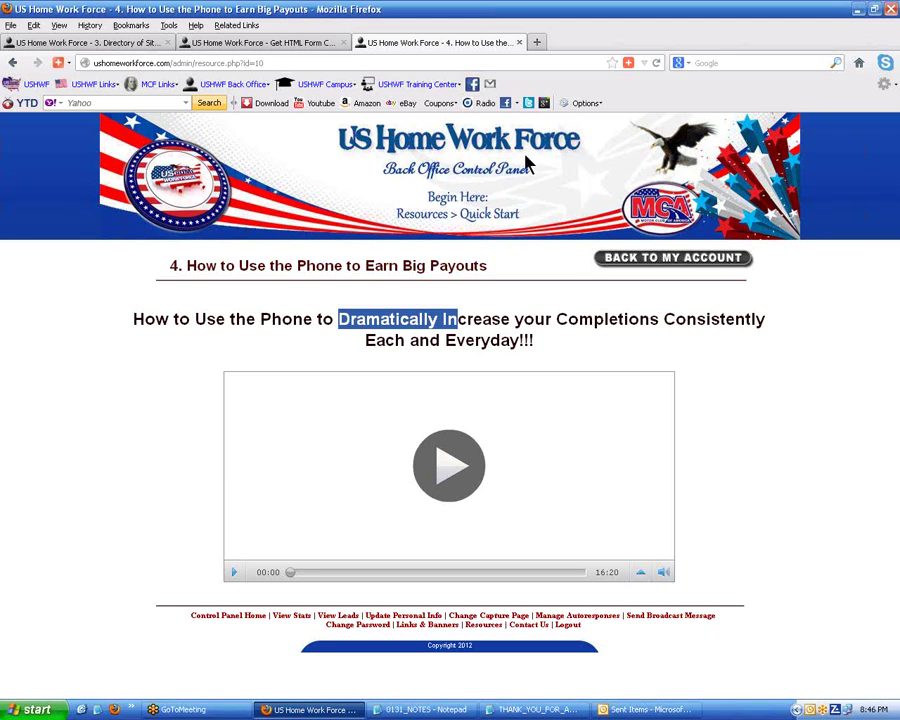
click(384, 63)
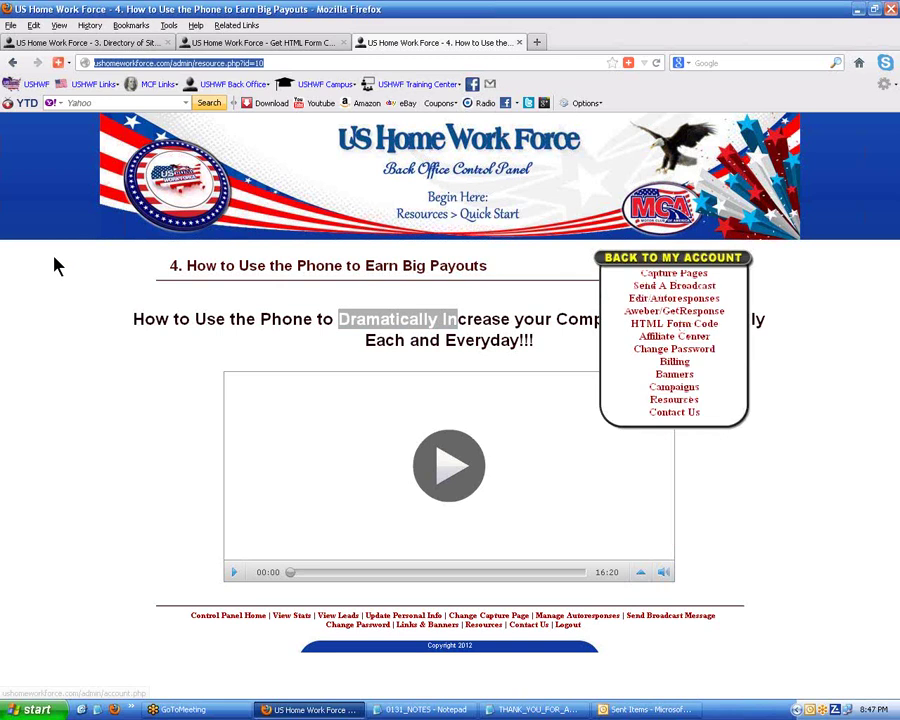
- Look through the top and additional classified ad sites in the directory of free ad posting sites
click(90, 44)
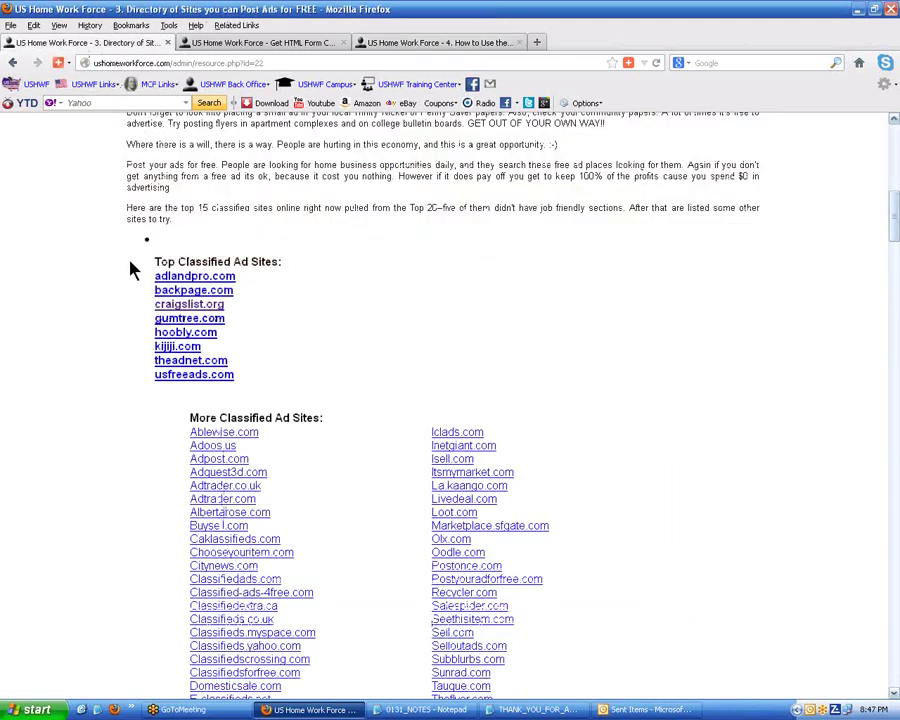
scroll(132, 268, down, 10)
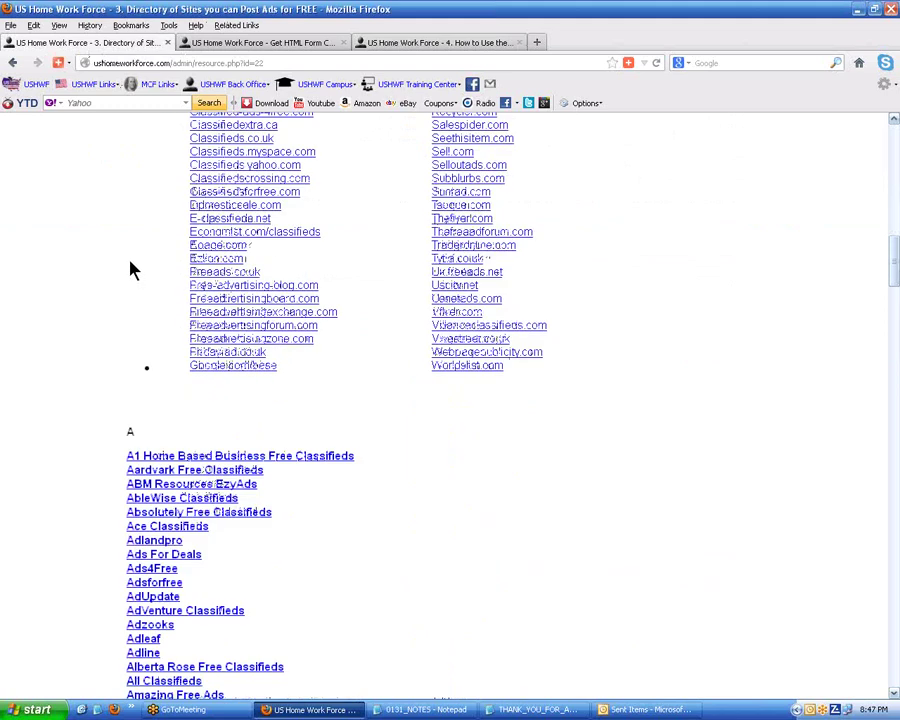
scroll(132, 268, up, 3)
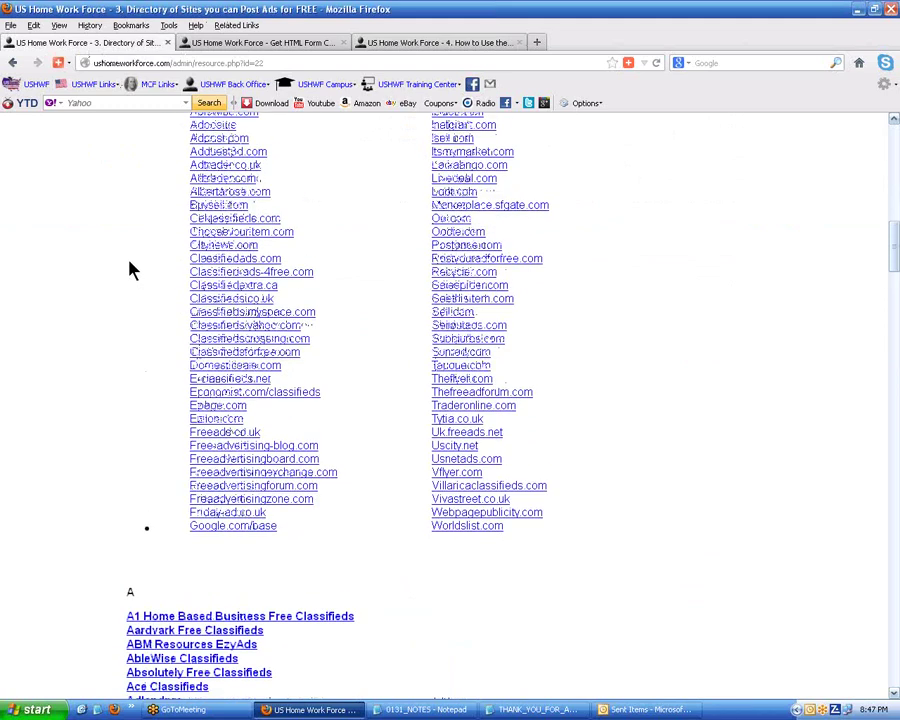
scroll(130, 268, up, 3)
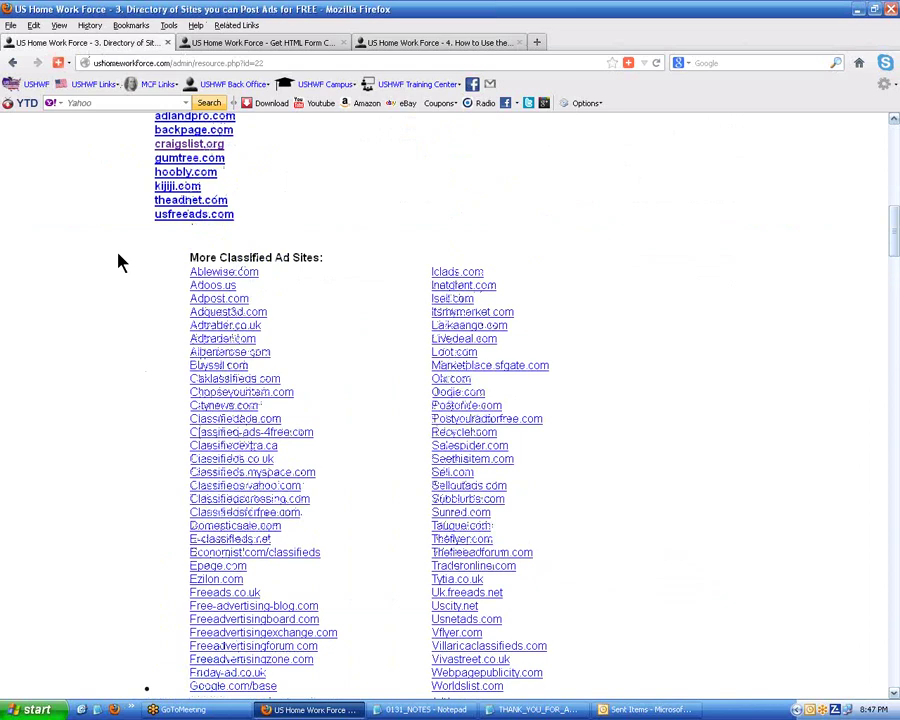
drag(118, 262, 685, 602)
click(645, 405)
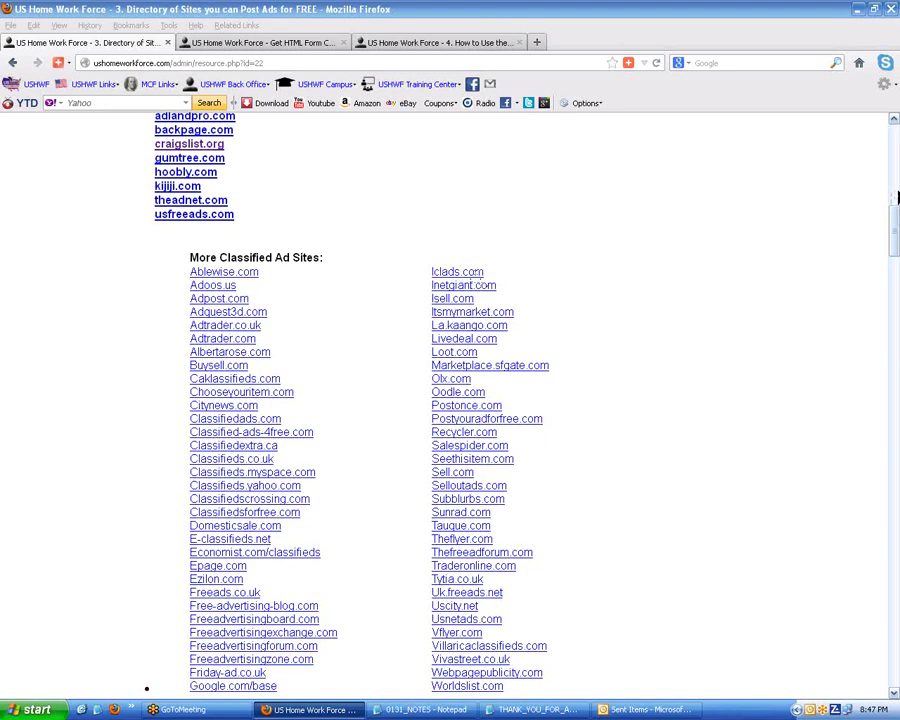
click(408, 169)
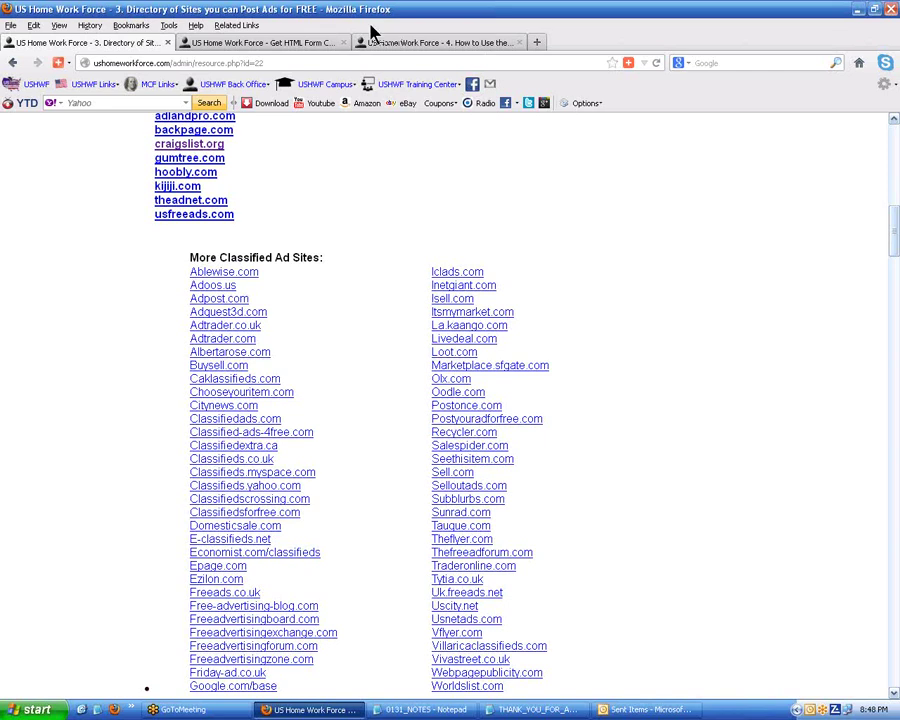
- Close the Get HTML Form Code page and open the AddThis options from the phone training page
click(300, 43)
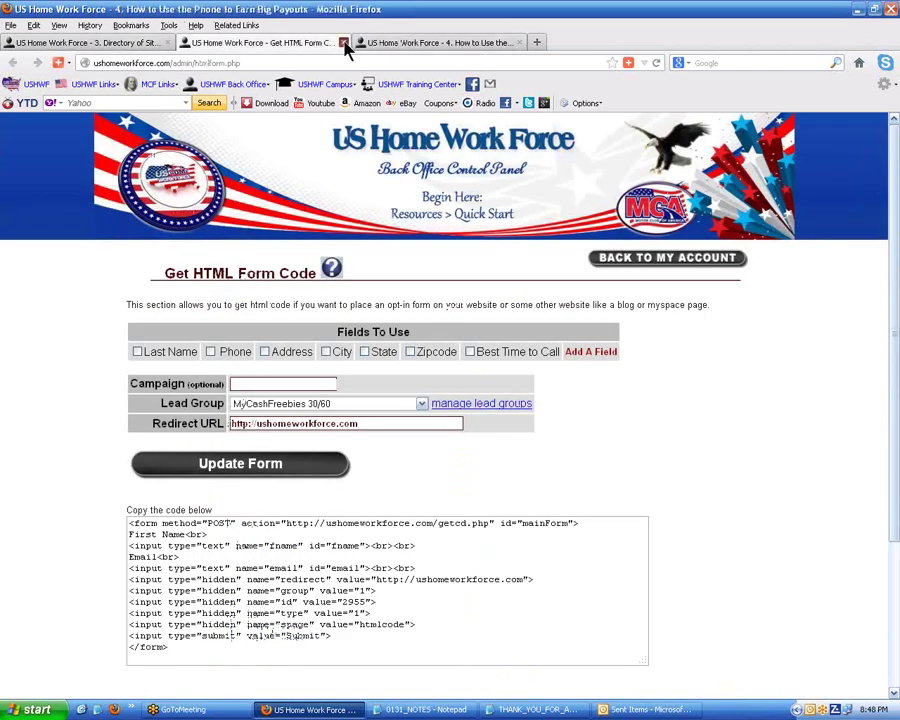
click(343, 43)
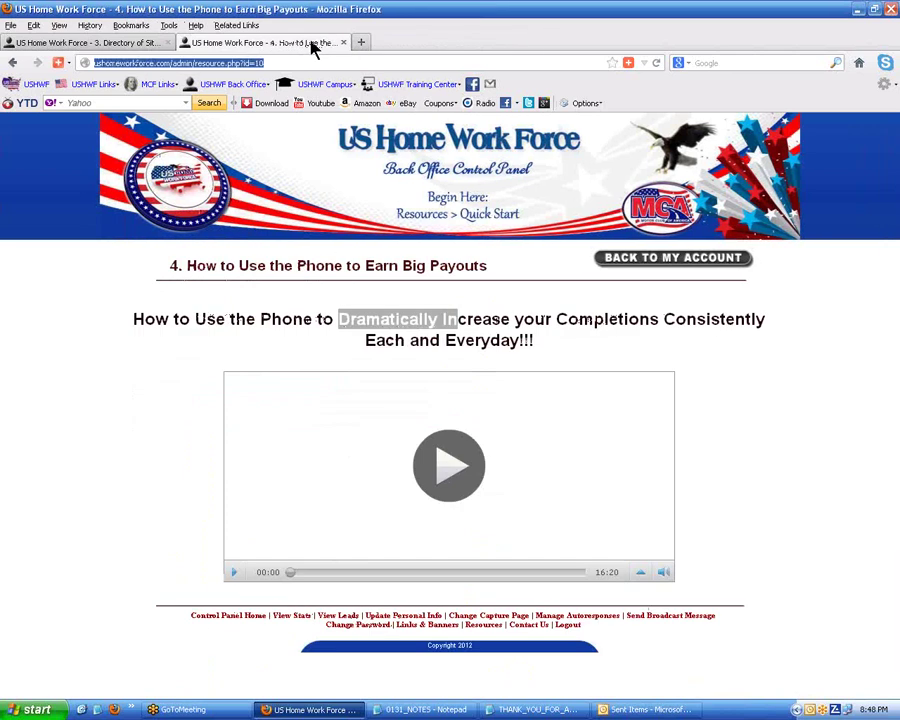
click(630, 66)
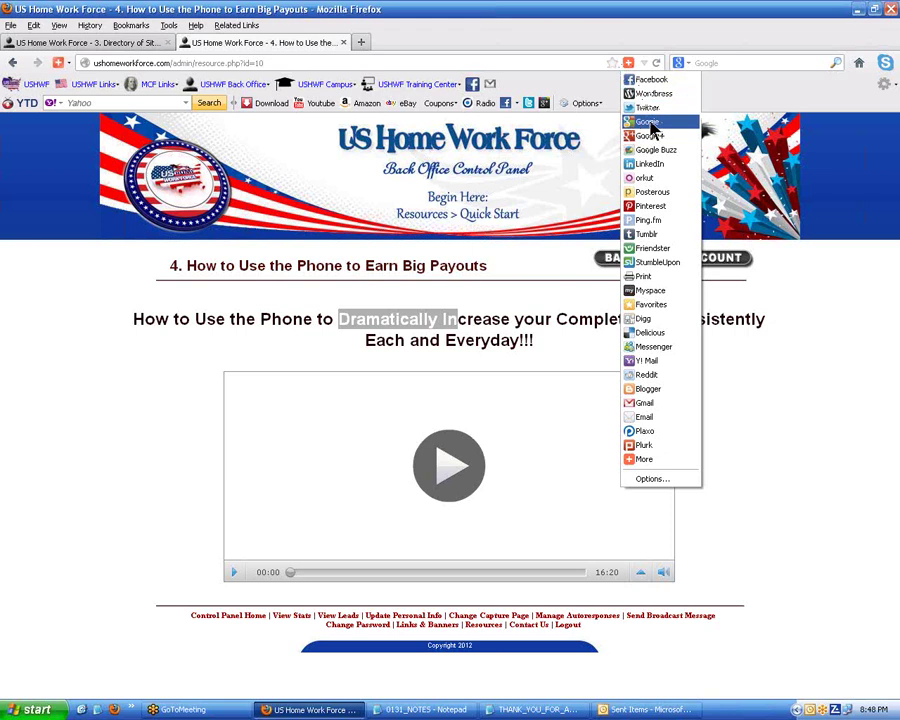
click(652, 480)
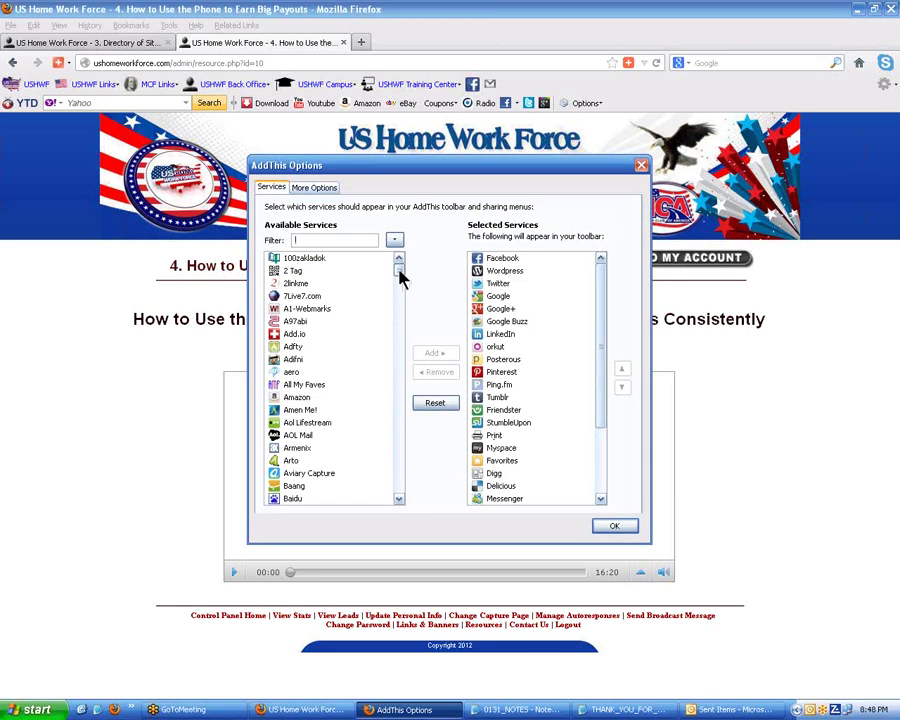
- Browse the available AddThis services to the end, pointing out Y! Bookmarks, XING and Xanga, and back up
drag(399, 270, 402, 503)
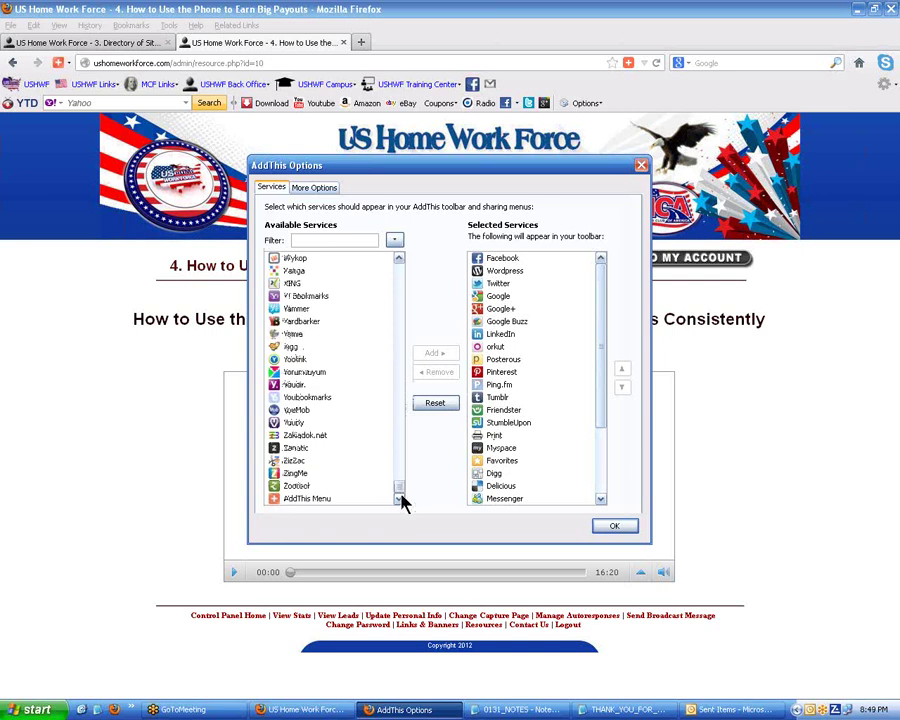
click(305, 300)
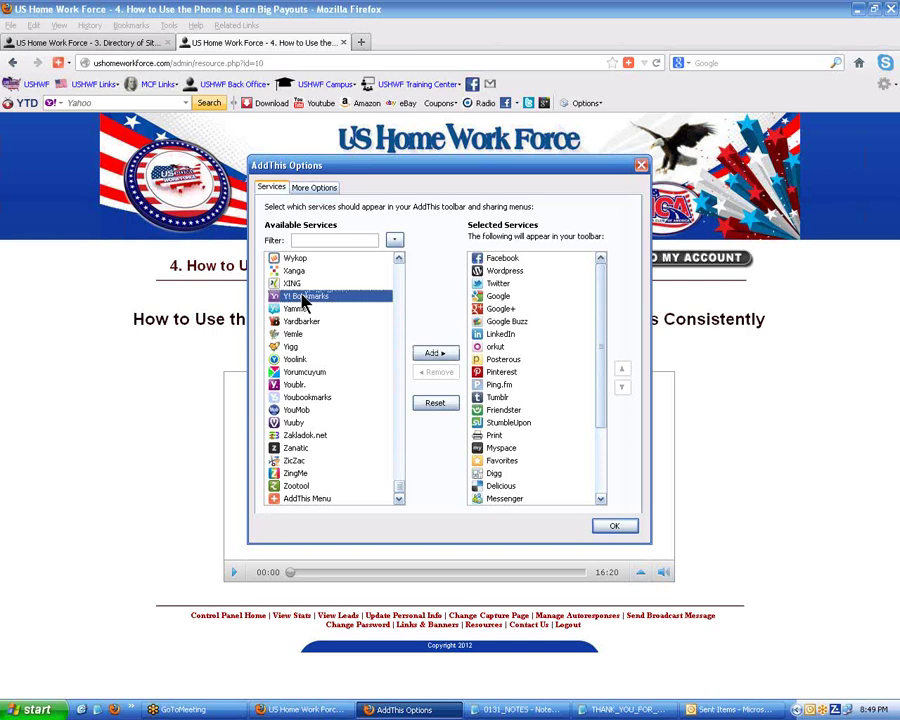
click(291, 283)
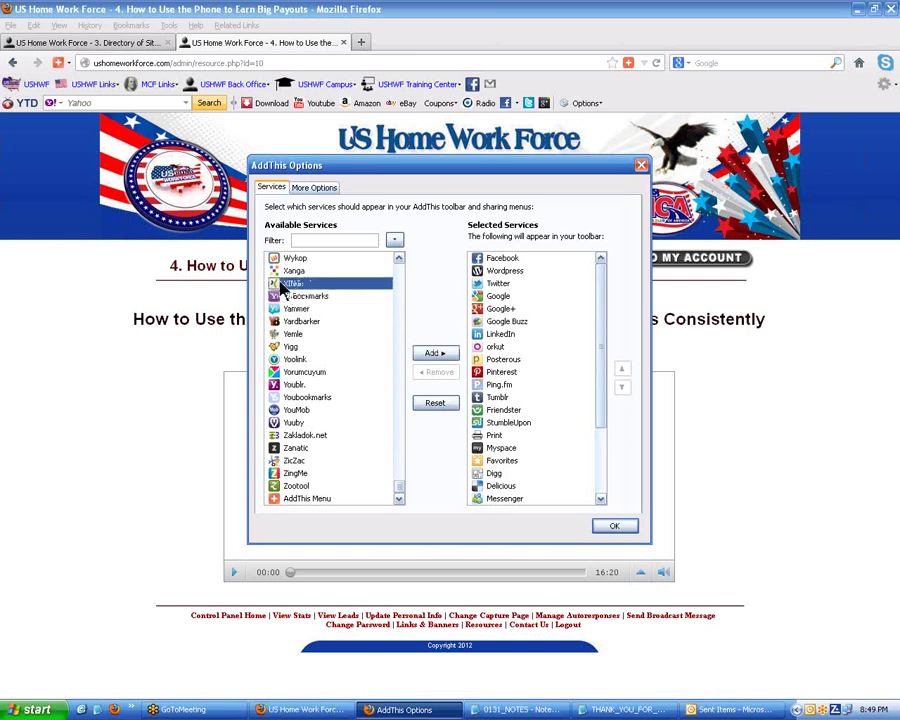
click(290, 271)
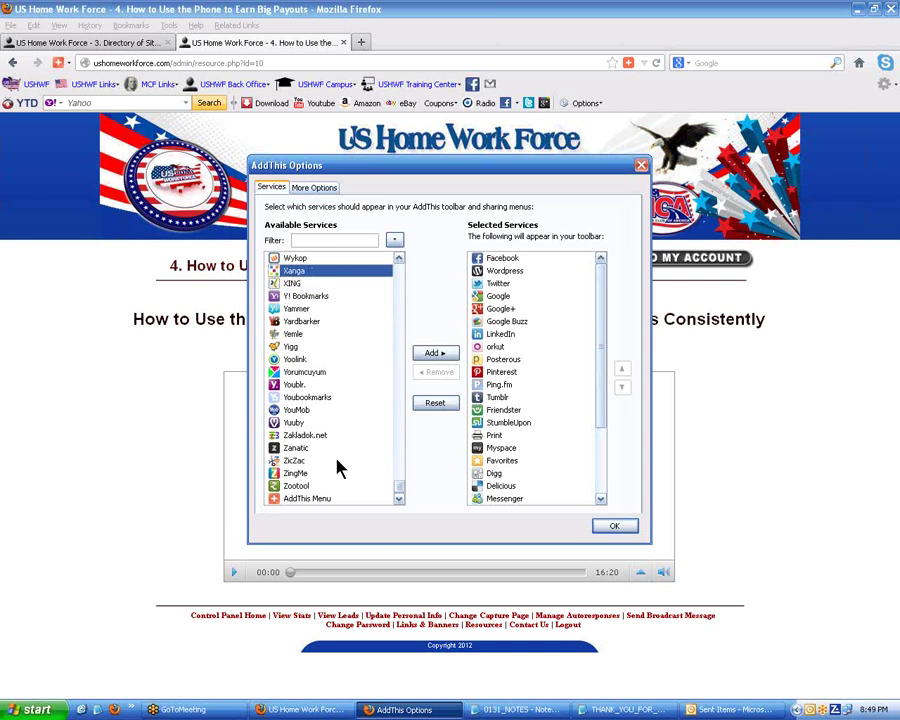
scroll(338, 467, up, 5)
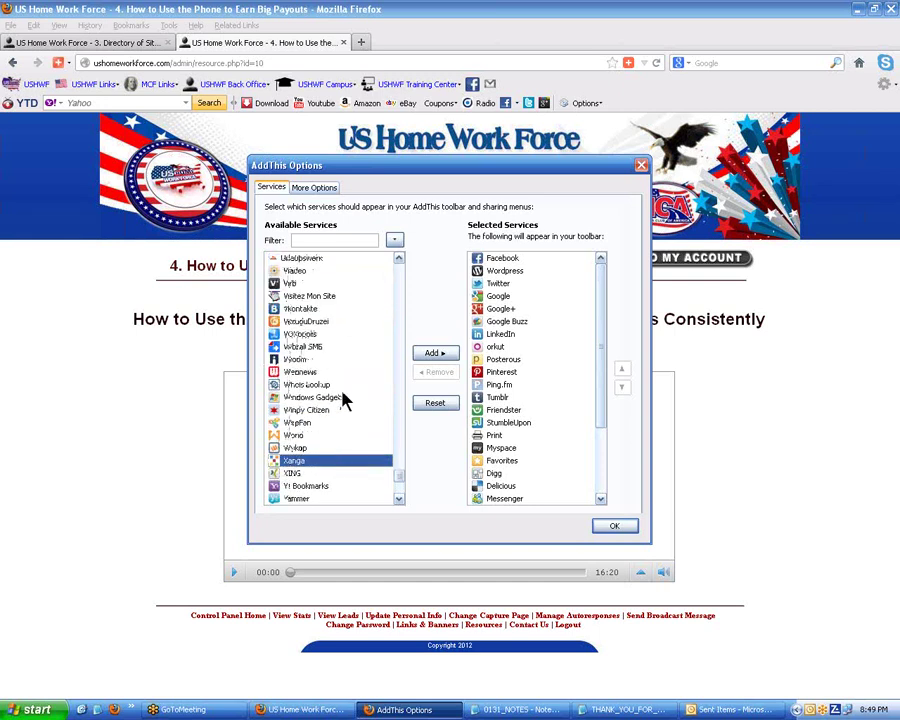
scroll(372, 390, up, 2)
scroll(372, 390, up, 3)
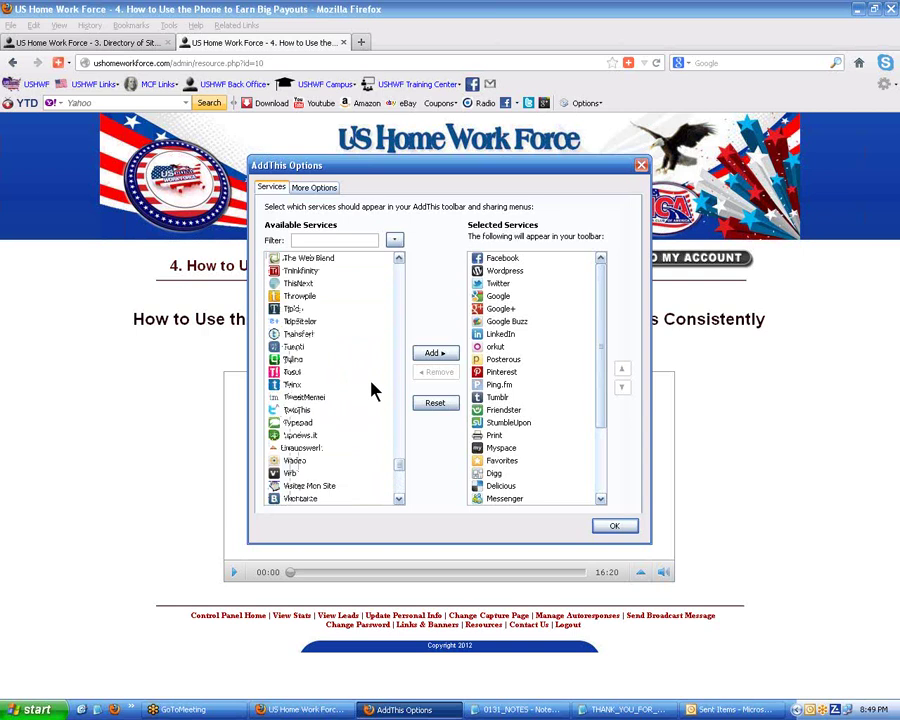
- Point out Twitter, Google and Ping.fm among the selected AddThis sharing services
click(506, 284)
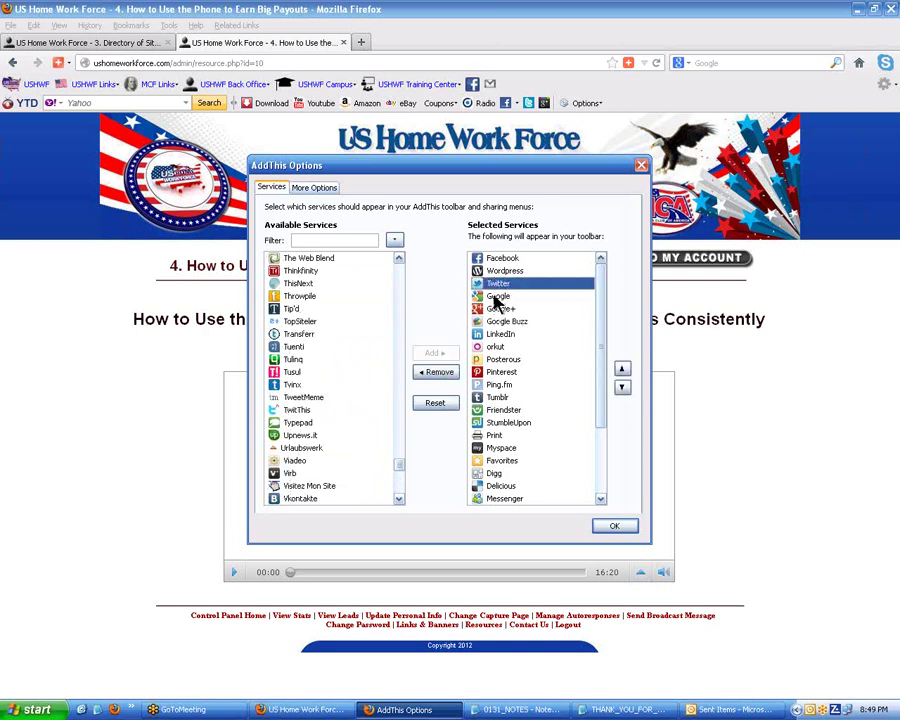
click(494, 297)
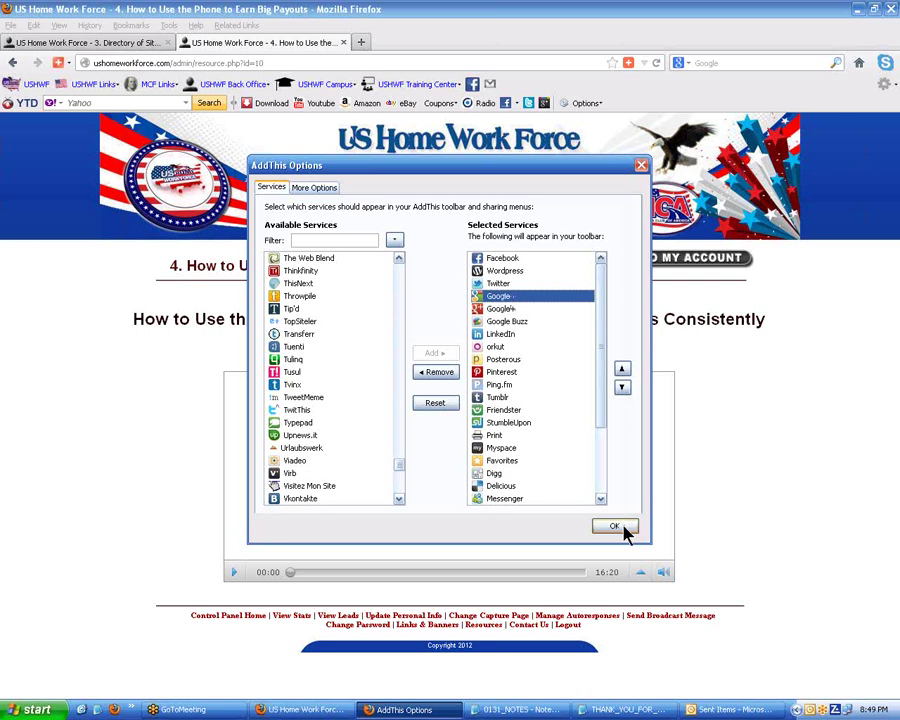
click(494, 388)
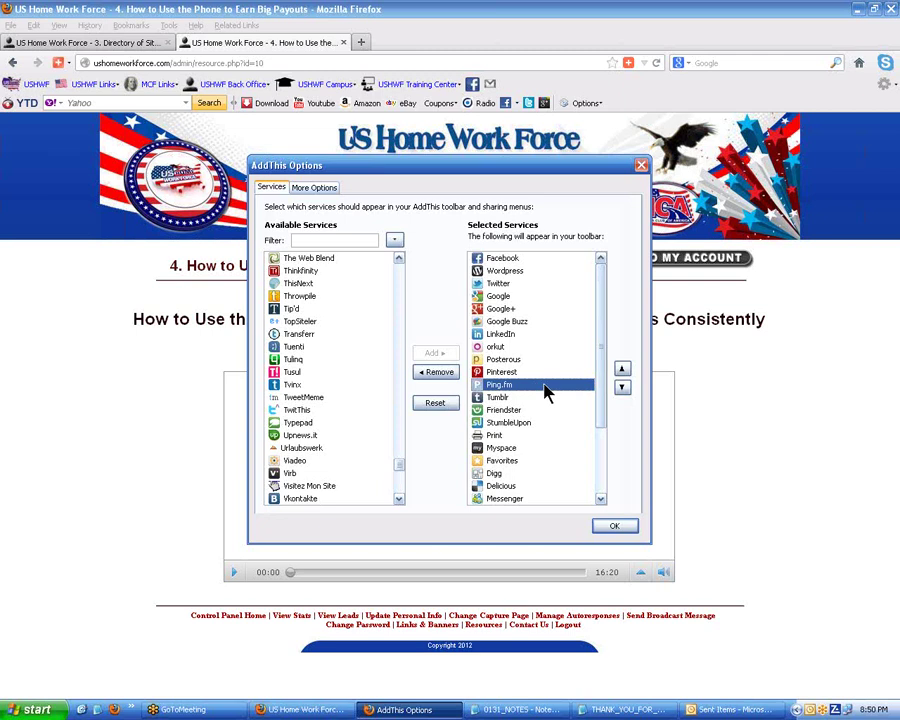
click(501, 284)
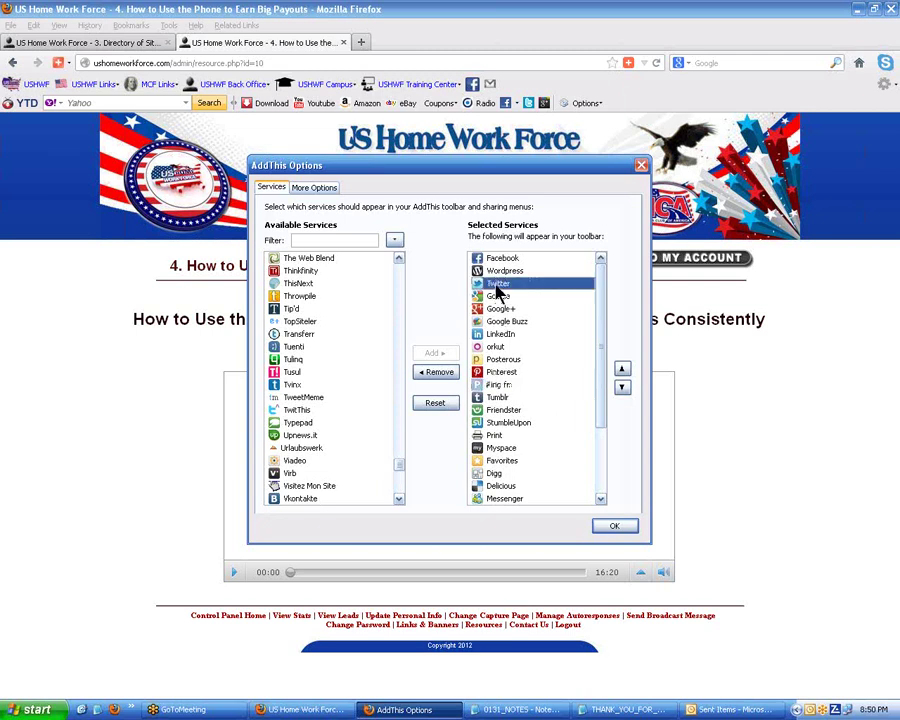
- Point out Google, Google+, Google Buzz and Facebook among the selected AddThis services, and close the options
click(495, 297)
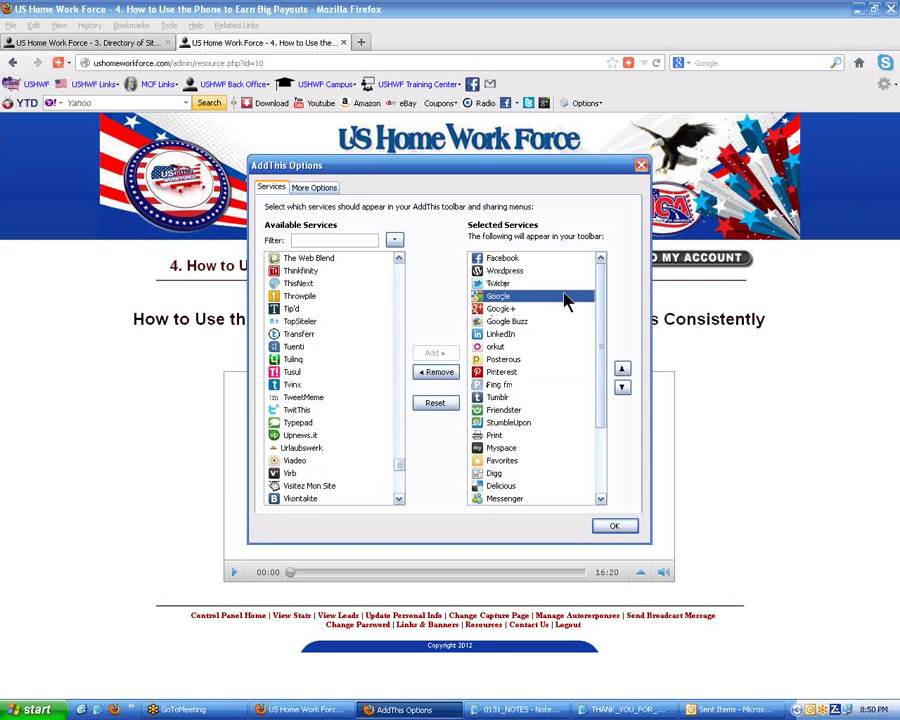
click(484, 309)
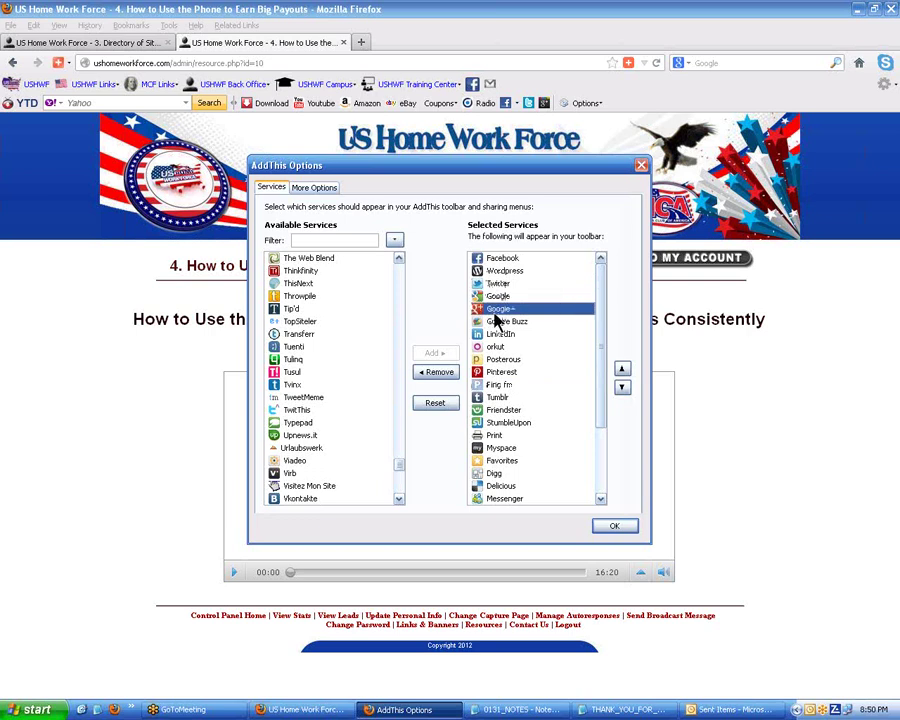
click(520, 324)
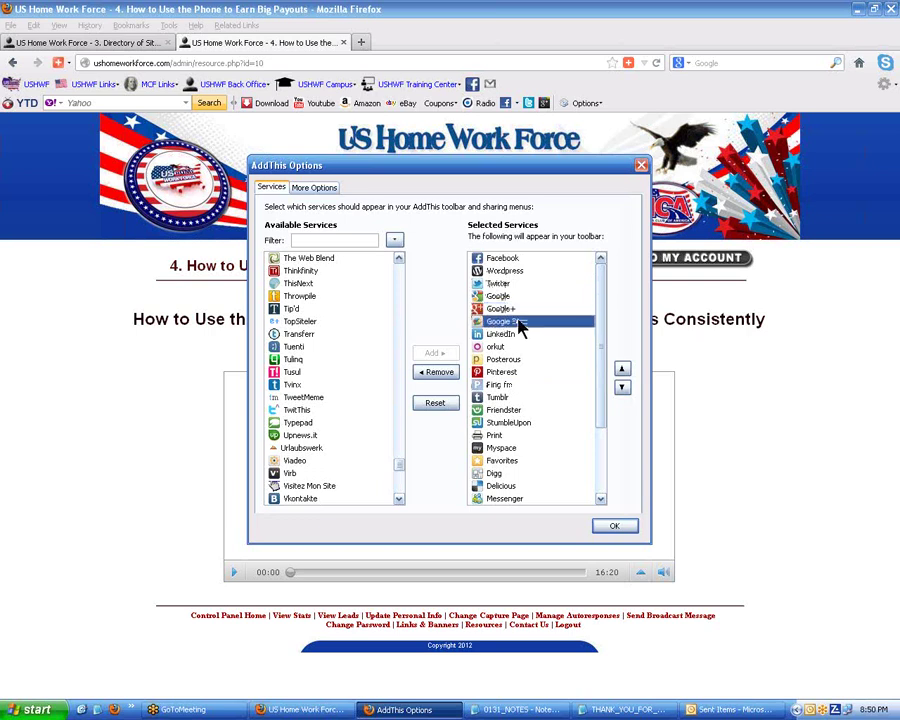
click(507, 313)
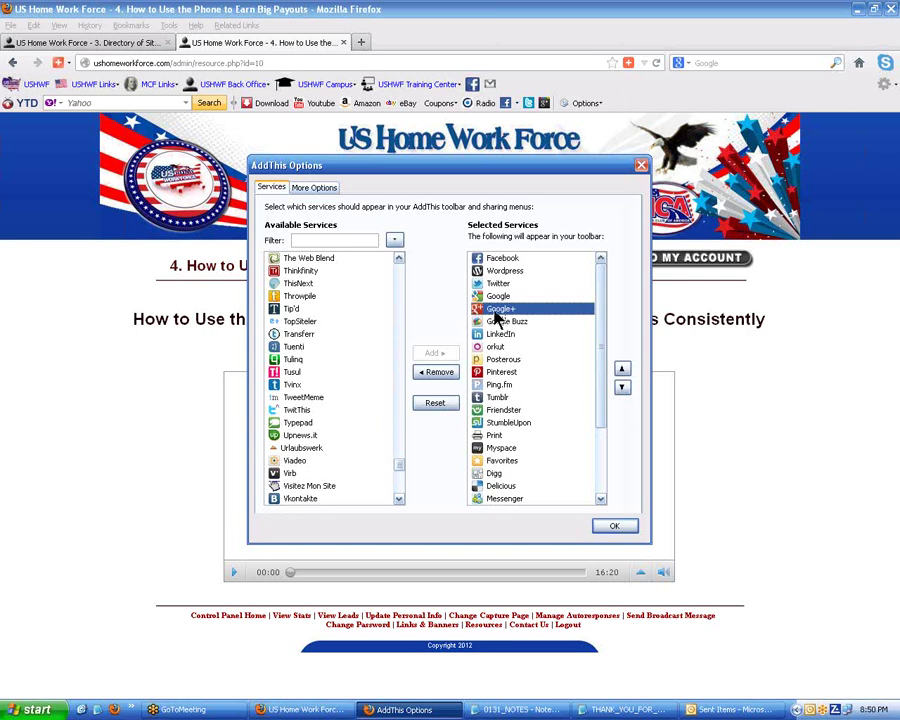
click(503, 324)
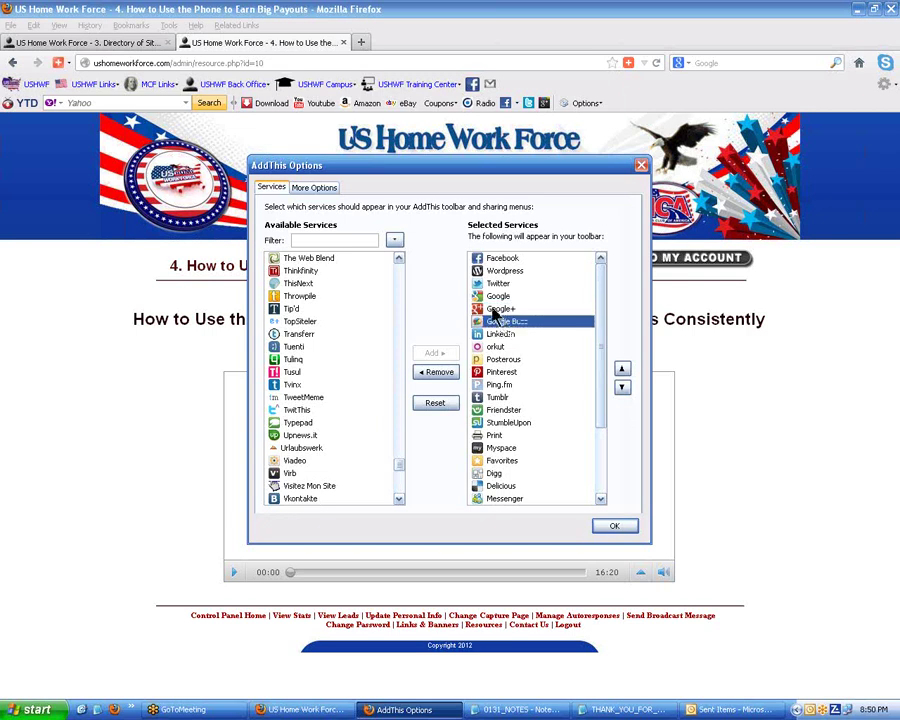
click(495, 311)
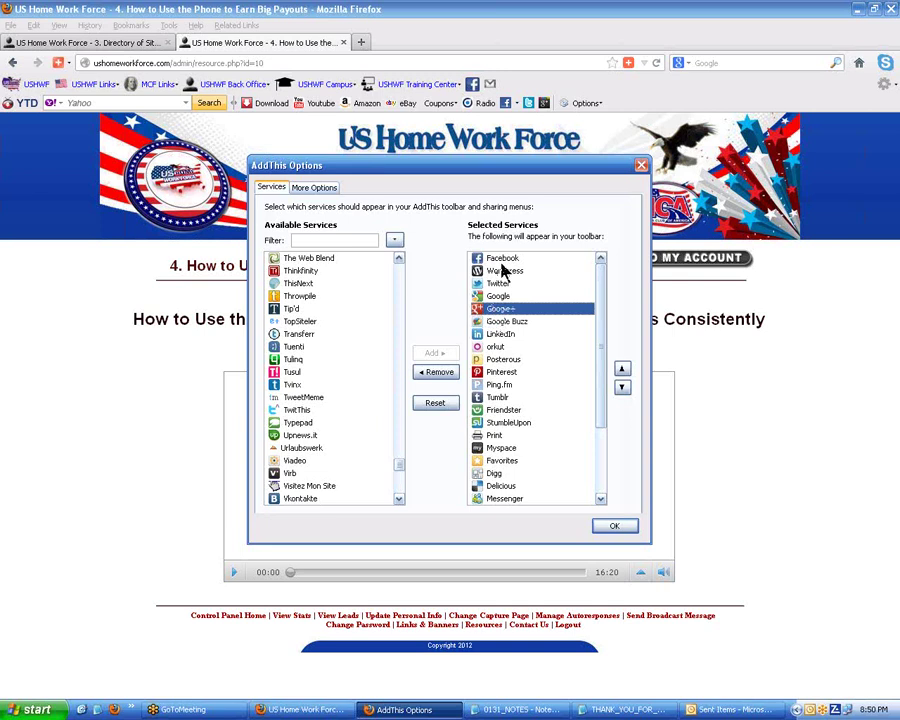
click(505, 262)
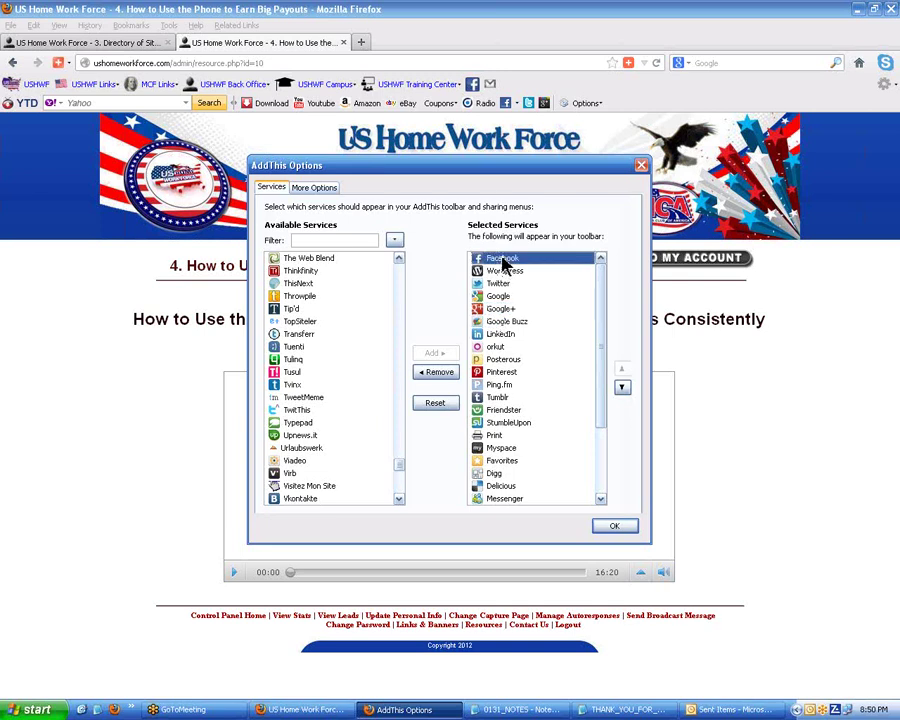
click(616, 528)
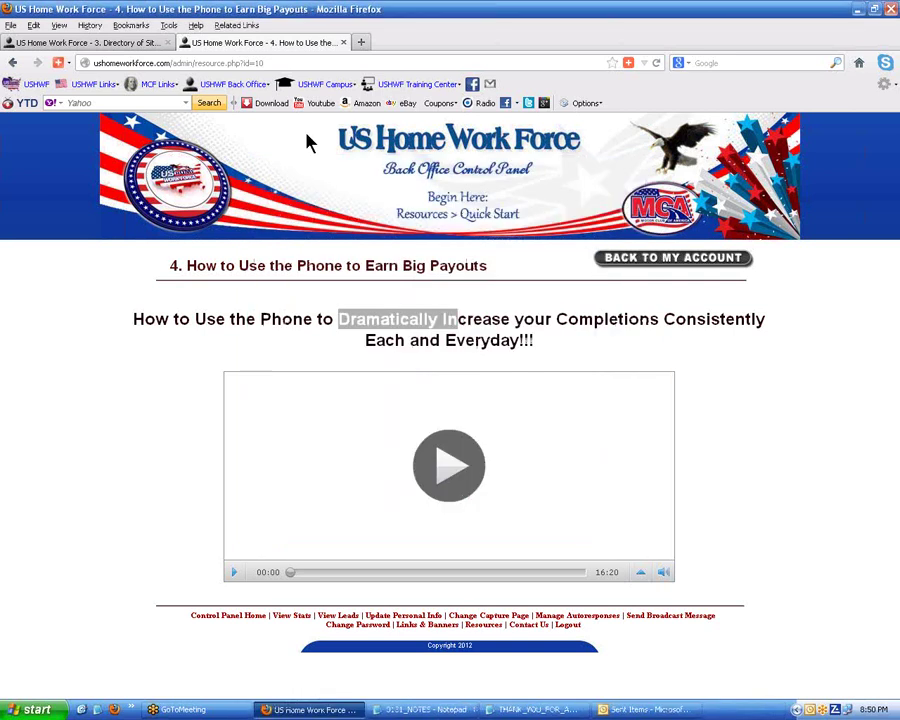
- Return to the account control panel and view the blog entry "Three Major Reasons Why You Need To Start An Internet Marketing Business Today" from My Blogs
click(129, 406)
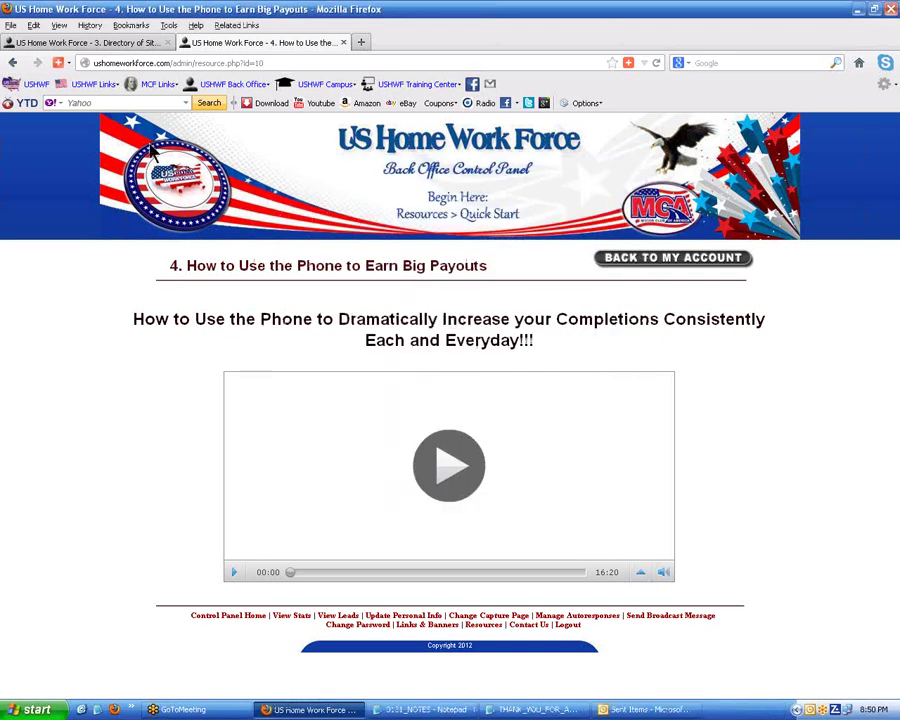
mouse_move(639, 262)
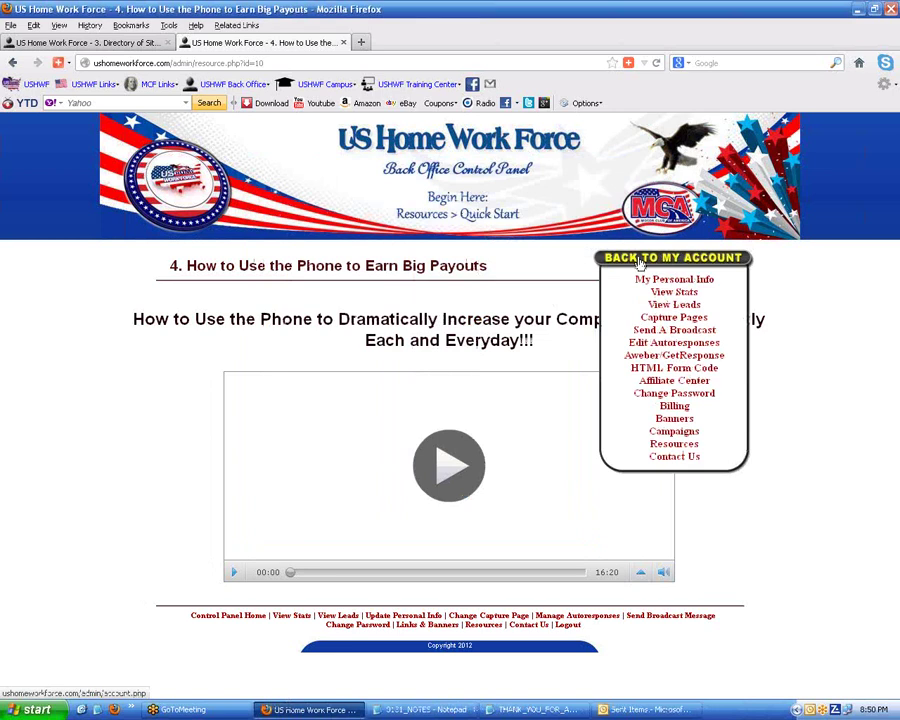
click(639, 262)
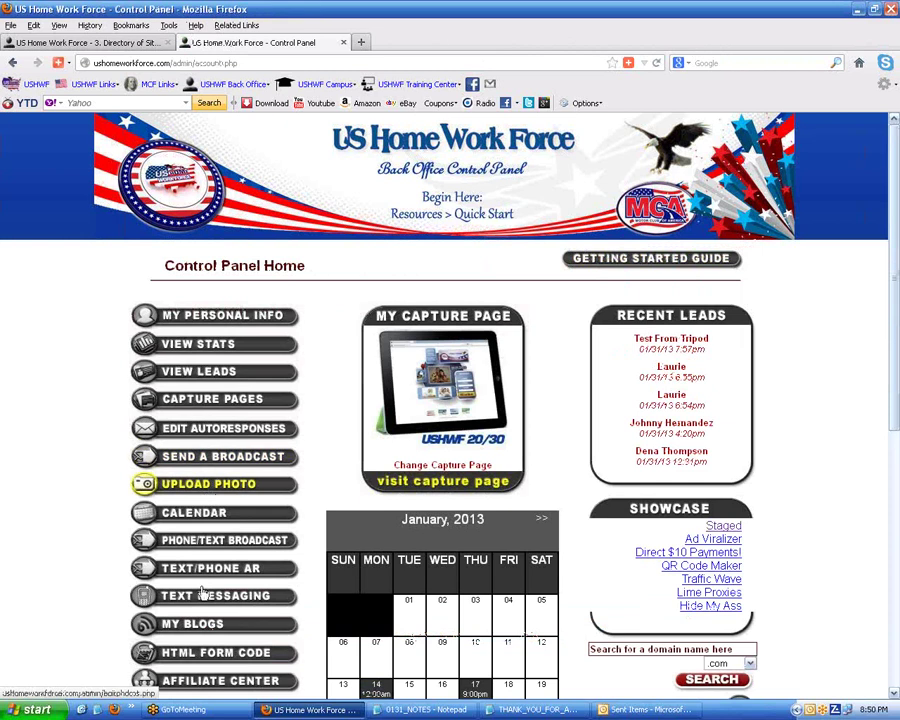
click(145, 624)
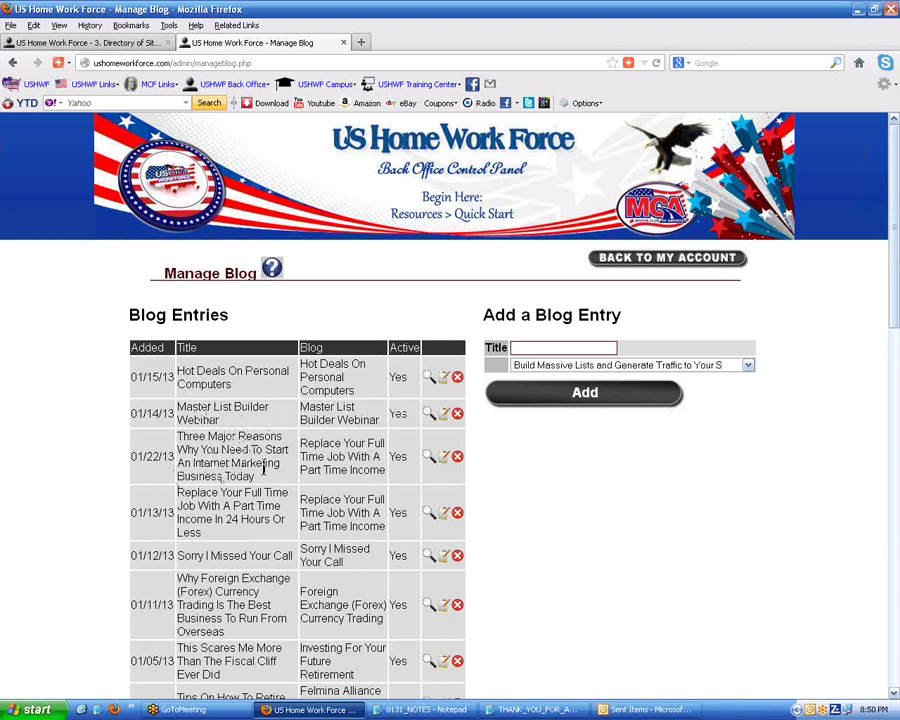
click(428, 458)
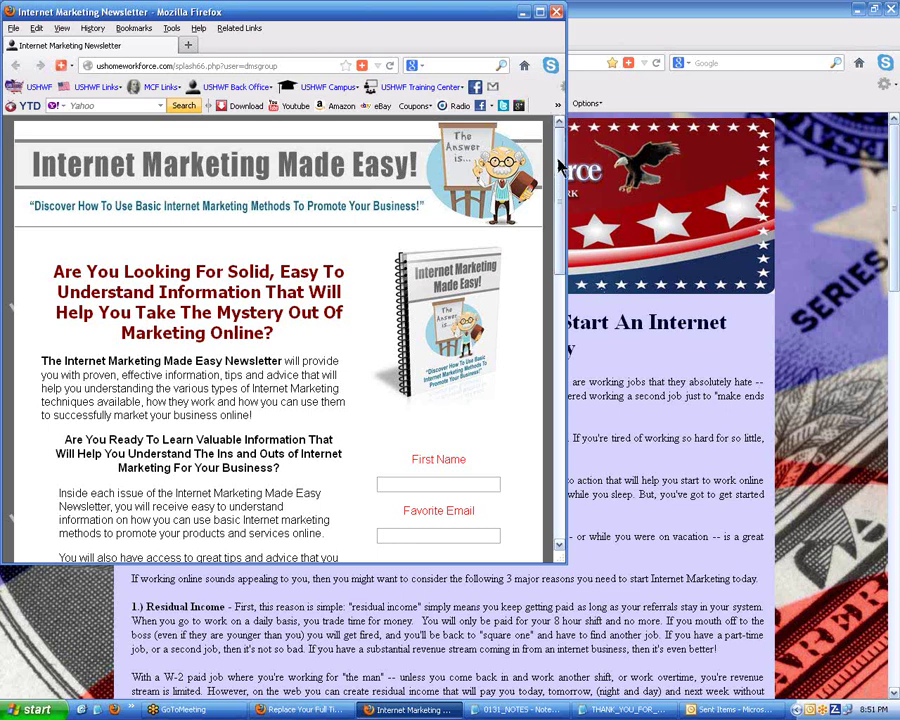
- Look over the Internet Marketing Made Easy newsletter offer and its subscription form in the pop-up window
mouse_move(560, 166)
mouse_down()
mouse_move(558, 482)
mouse_move(555, 160)
mouse_up()
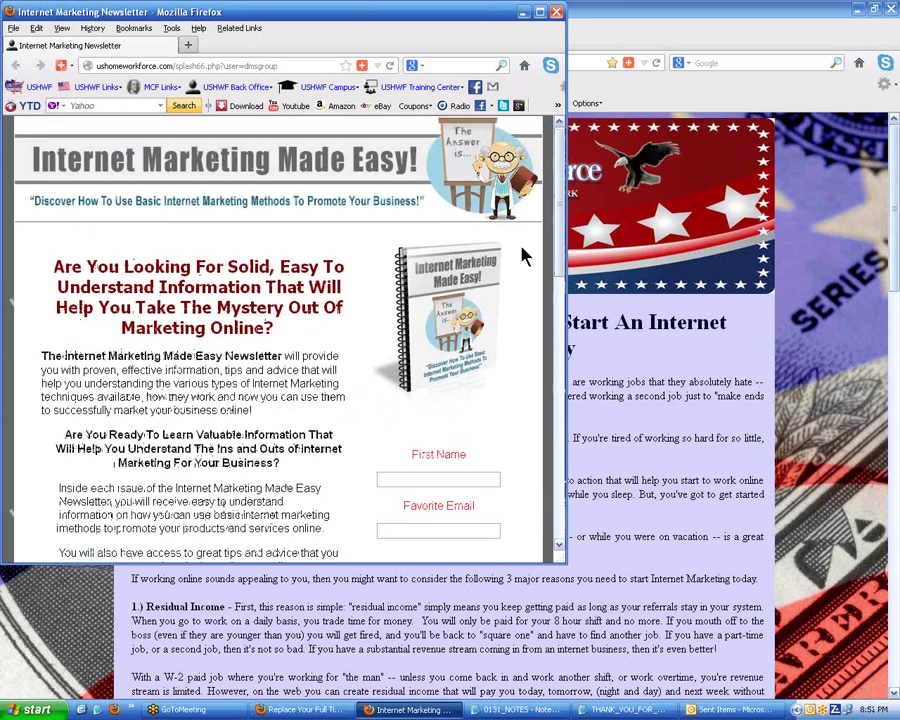
scroll(525, 255, down, 3)
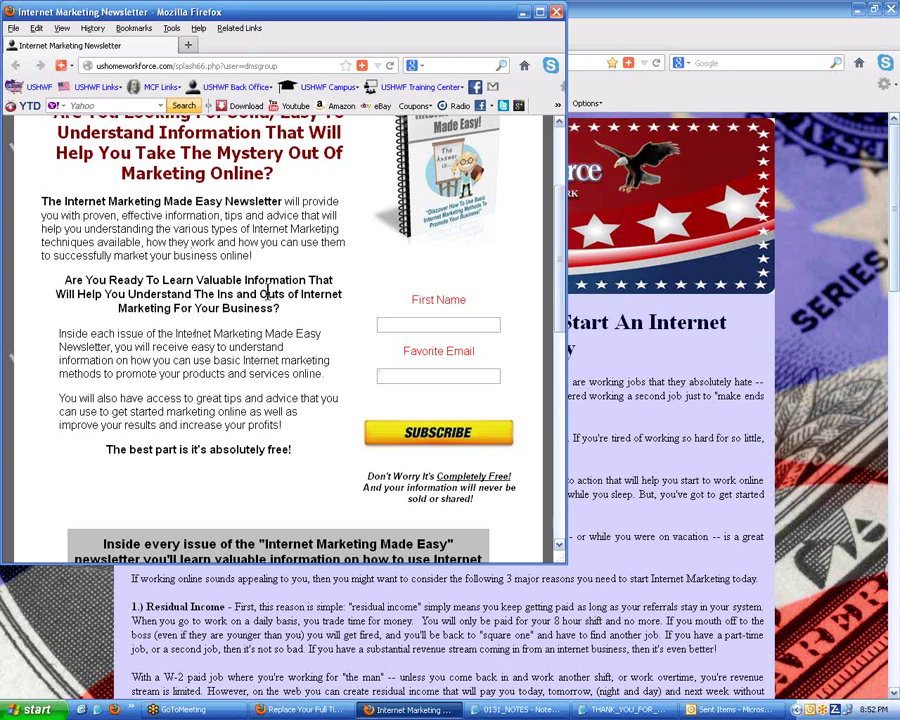
scroll(268, 290, up, 3)
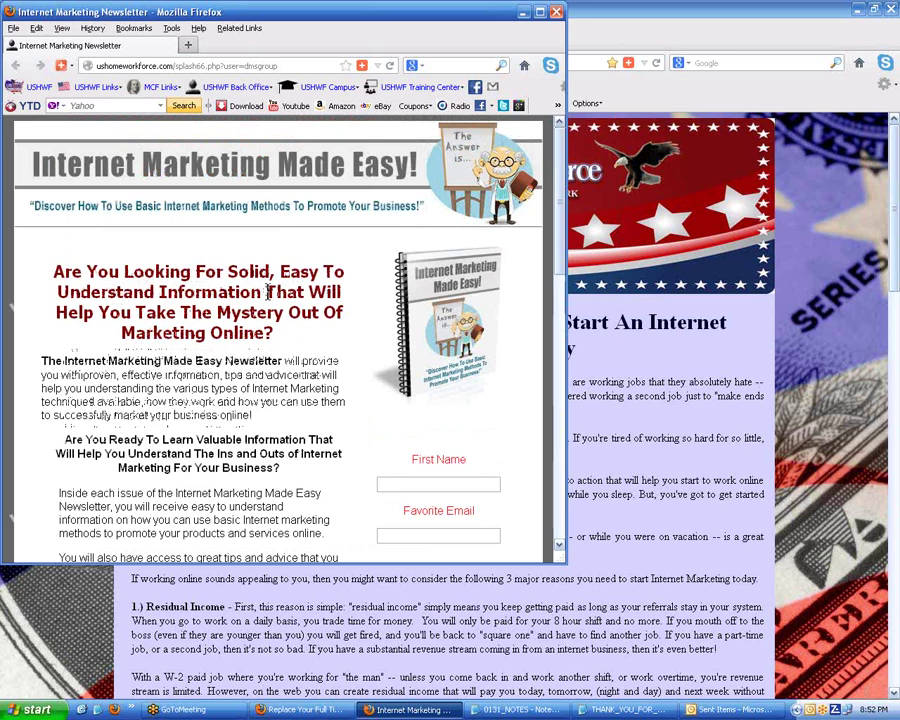
scroll(436, 241, down, 4)
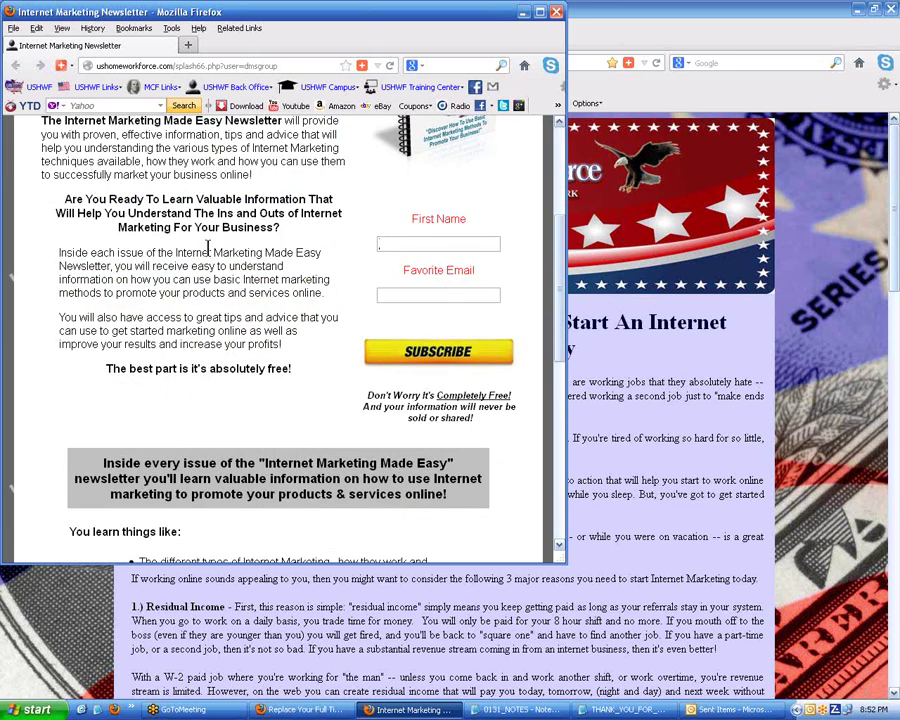
- Fill in the newsletter form's first name as "Test From Internet Marketing Newsletter"
text(Te)
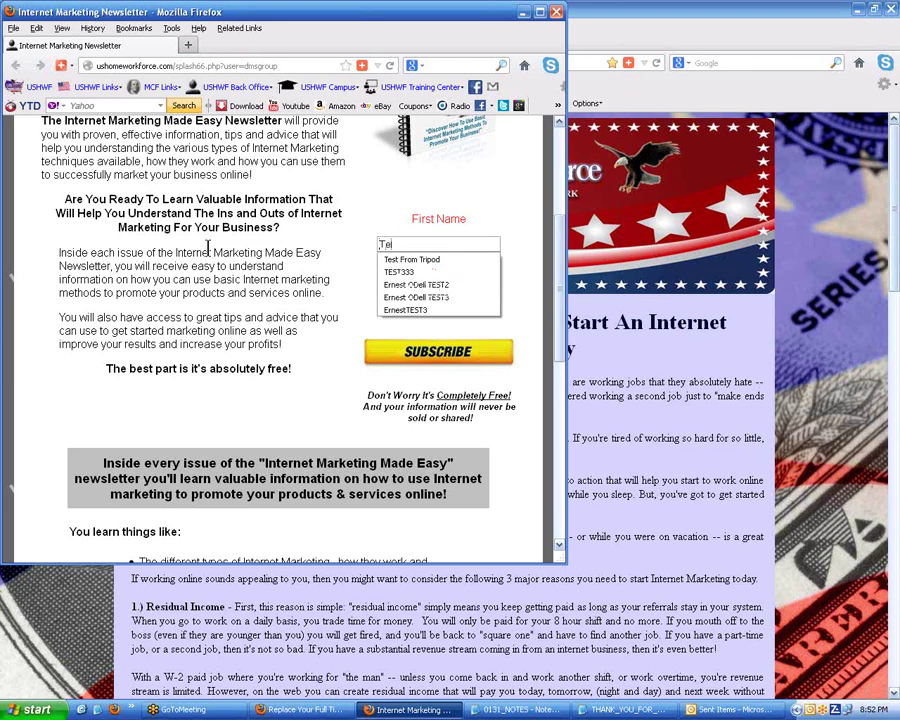
key(Down)
key(Tab)
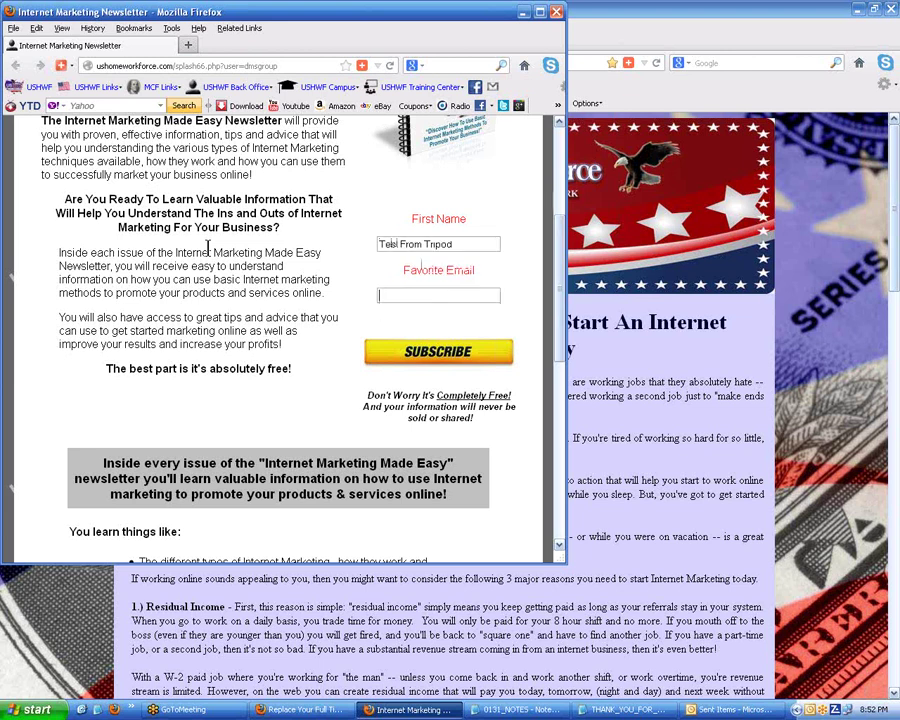
click(478, 243)
key(BackSpace)
key(BackSpace)
key(BackSpace)
key(BackSpace)
key(BackSpace)
key(BackSpace)
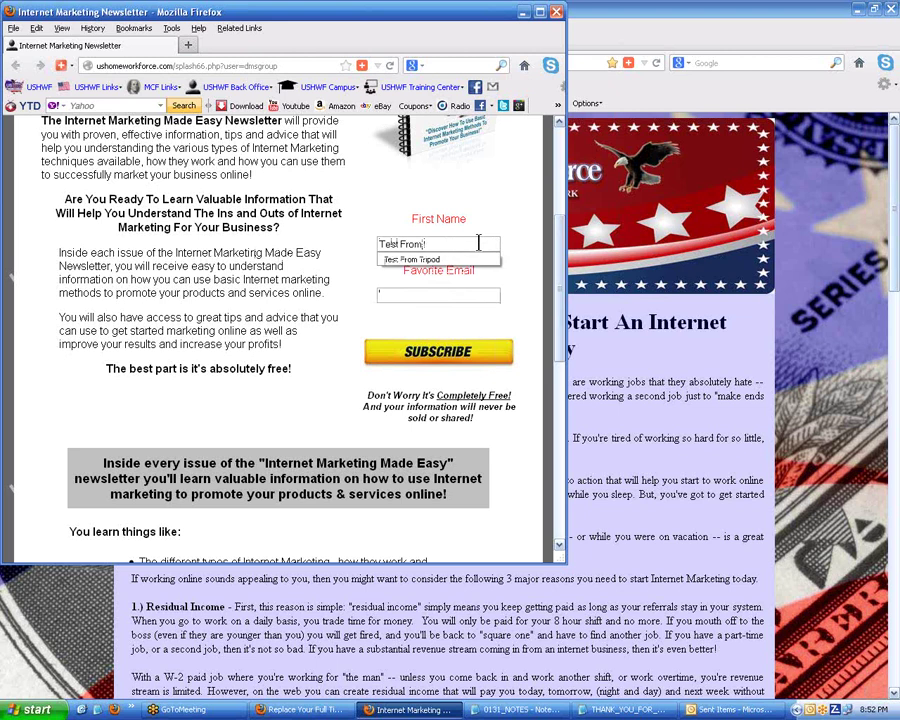
text(Internet)
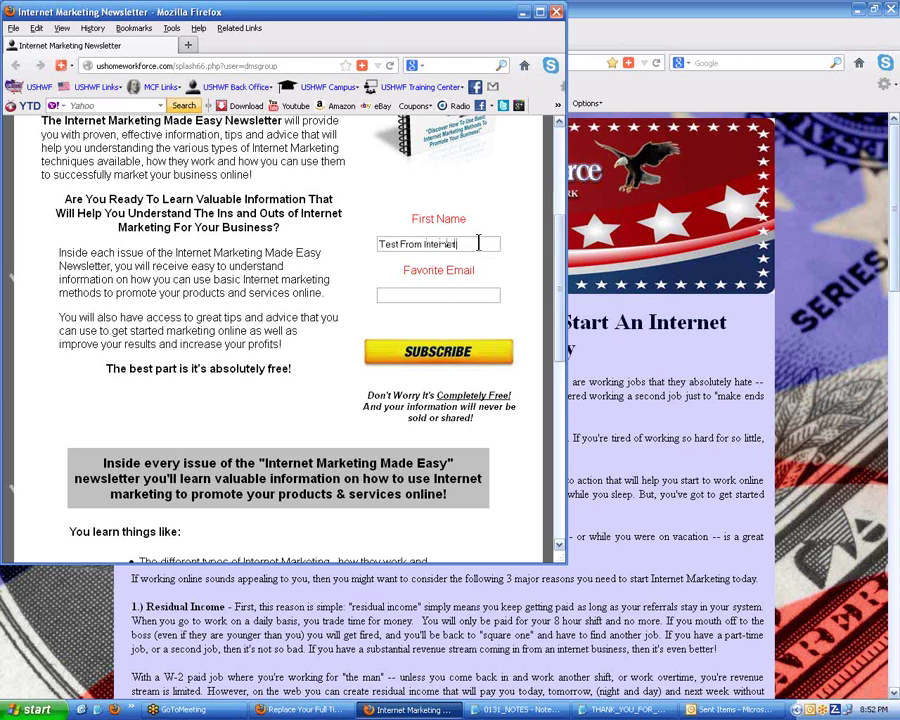
text( Marketing)
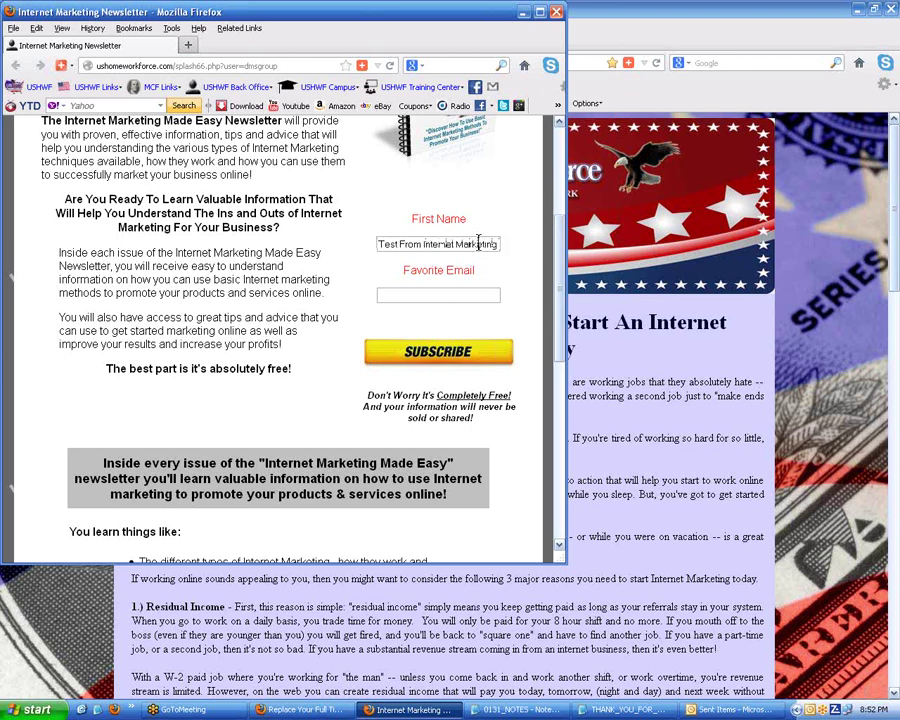
text( Newsletter)
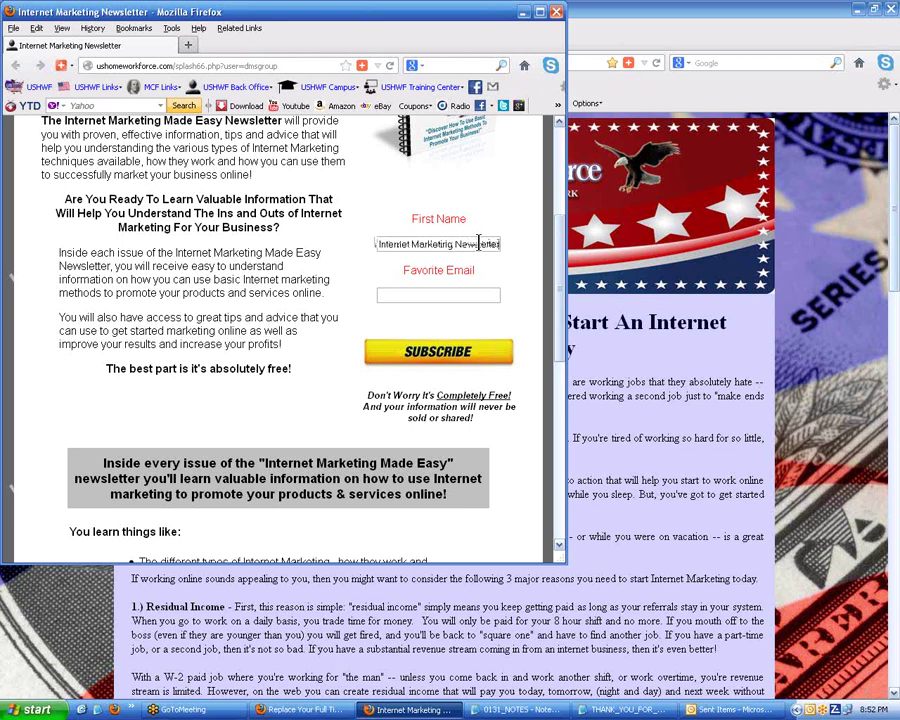
- Fill in the favorite e-mail by adapting a previously used test address, and subscribe to the newsletter
key(Tab)
text(tes)
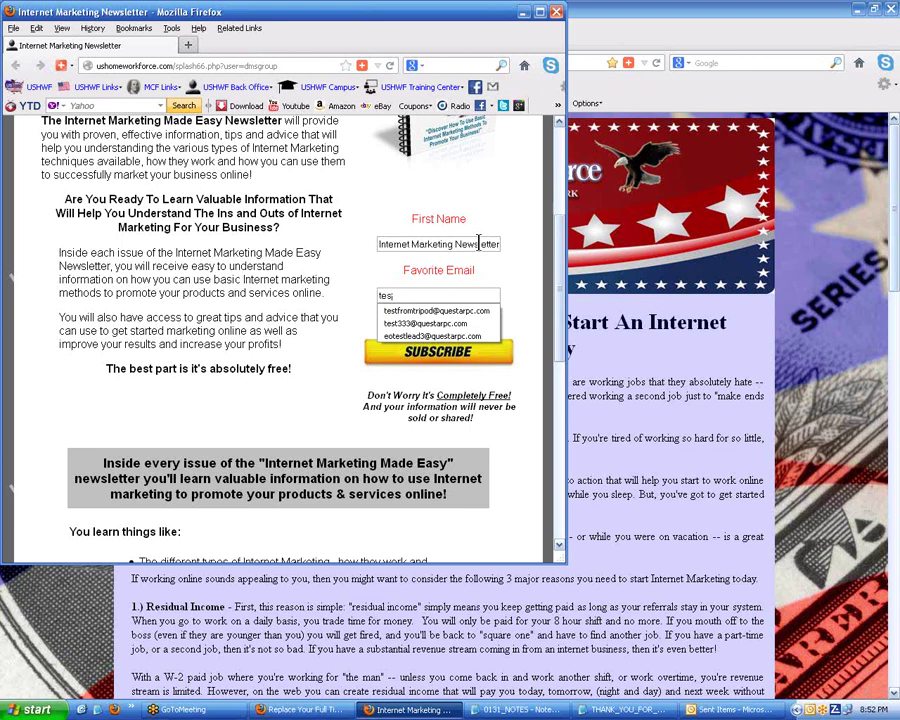
key(Down)
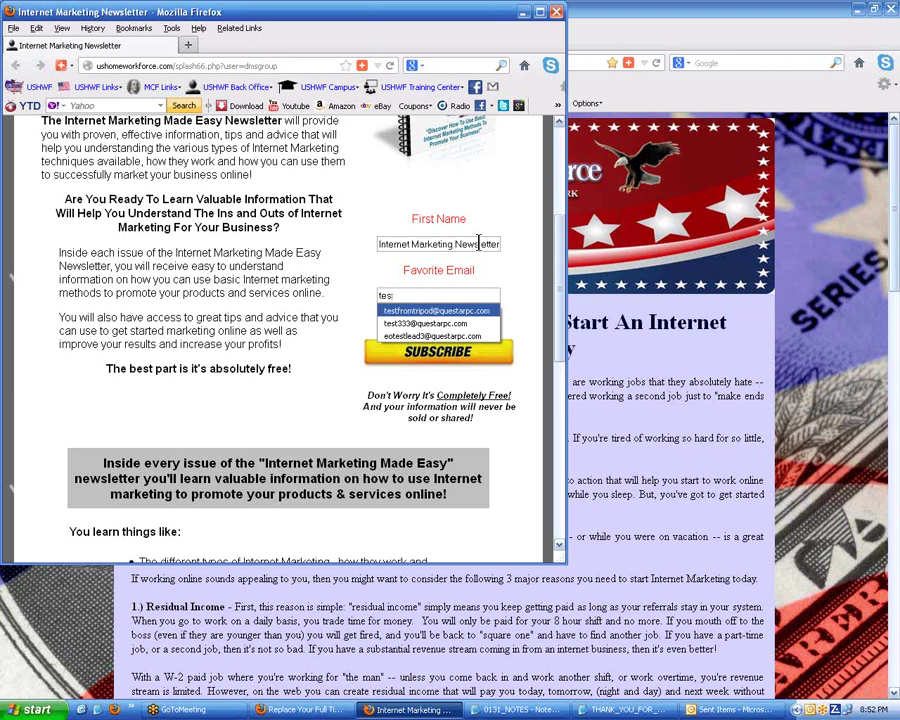
key(Return)
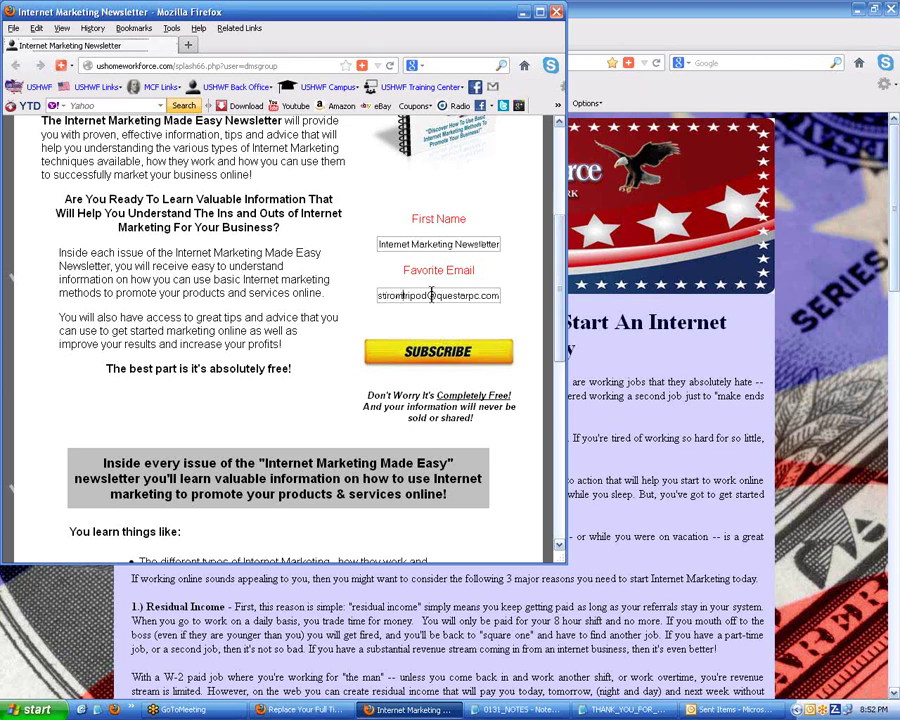
key(Left)
key(Left)
key(Left)
key(Left)
key(Left)
key(Left)
key(Left)
key(Left)
key(Left)
key(Left)
key(Left)
key(Left)
key(Left)
key(Left)
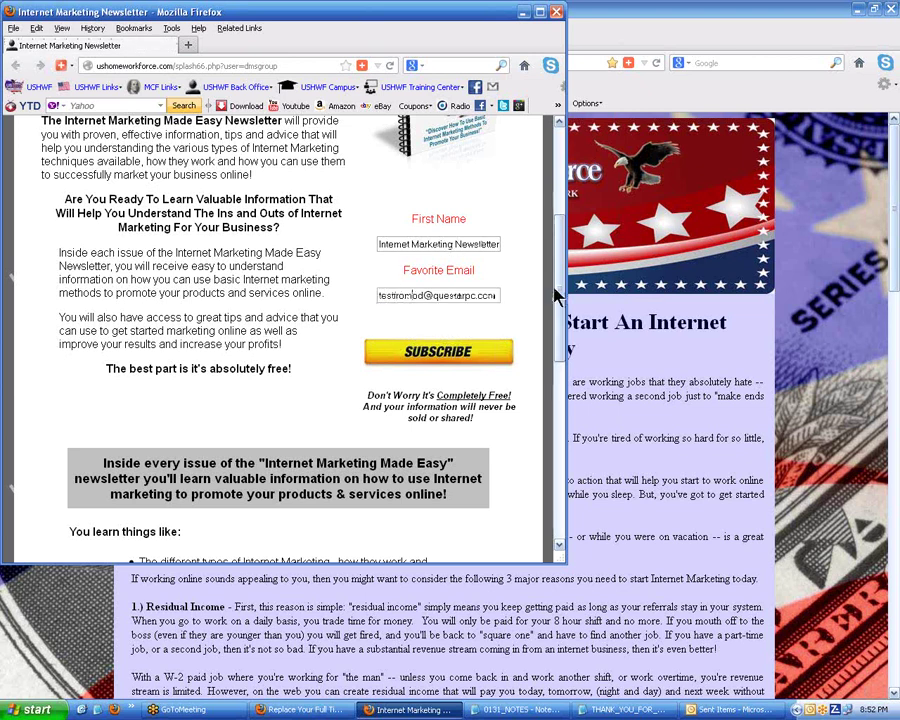
key(BackSpace)
key(BackSpace)
key(BackSpace)
key(BackSpace)
key(BackSpace)
text(iN)
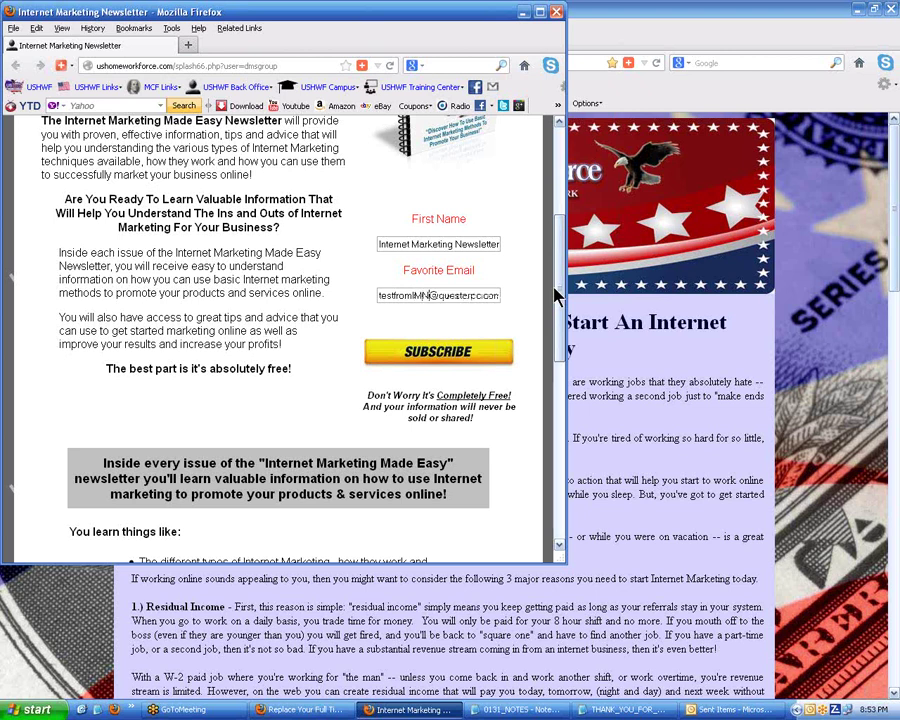
click(427, 355)
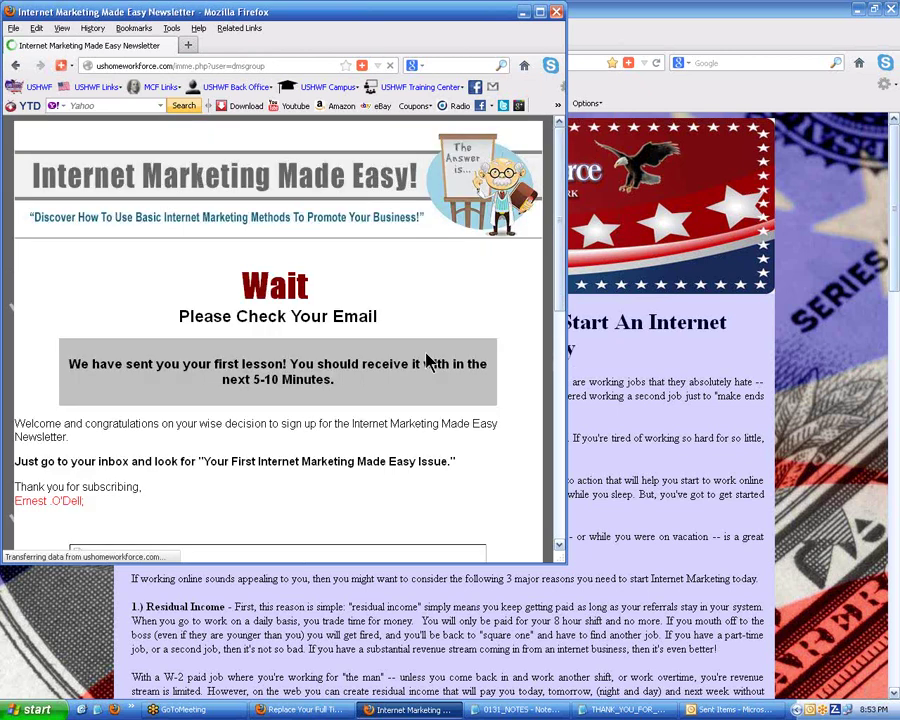
- Maximize the subscription confirmation window and point out the title "Your First Internet Marketing Made Easy Issue"
click(540, 13)
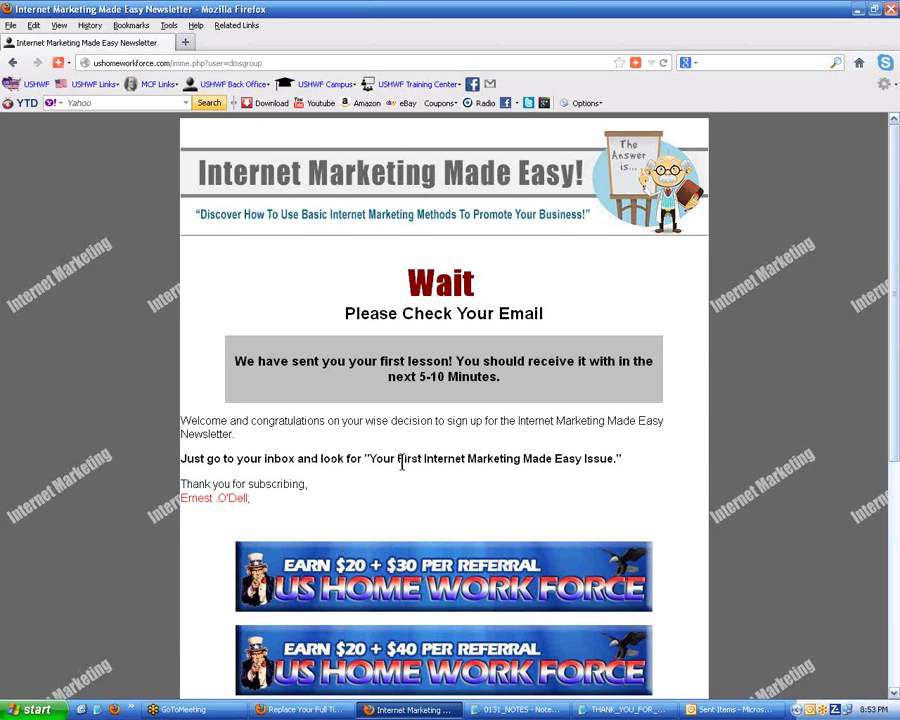
drag(382, 458, 626, 458)
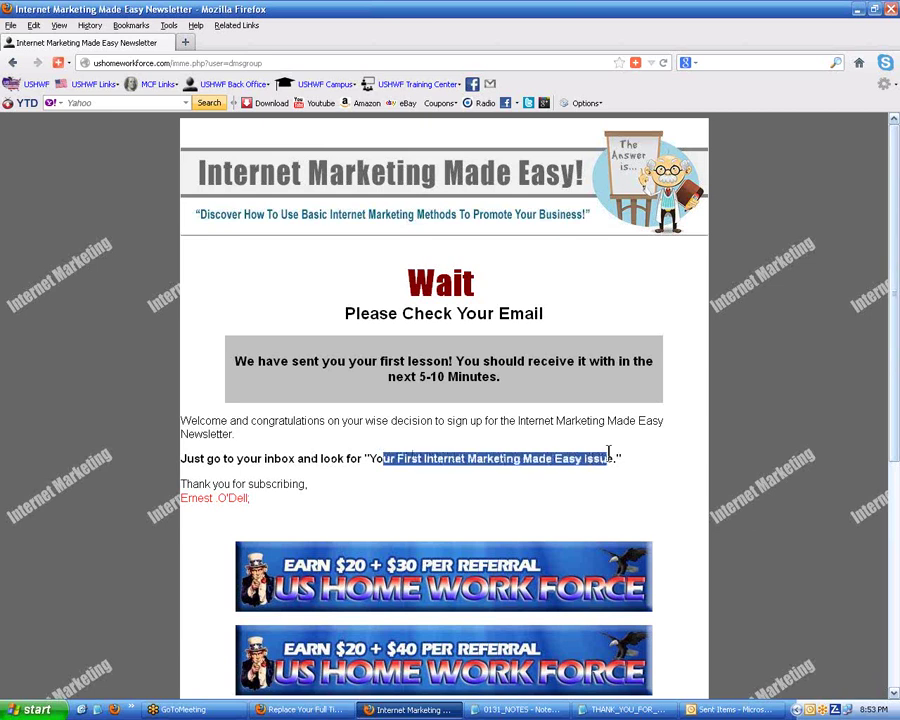
click(455, 458)
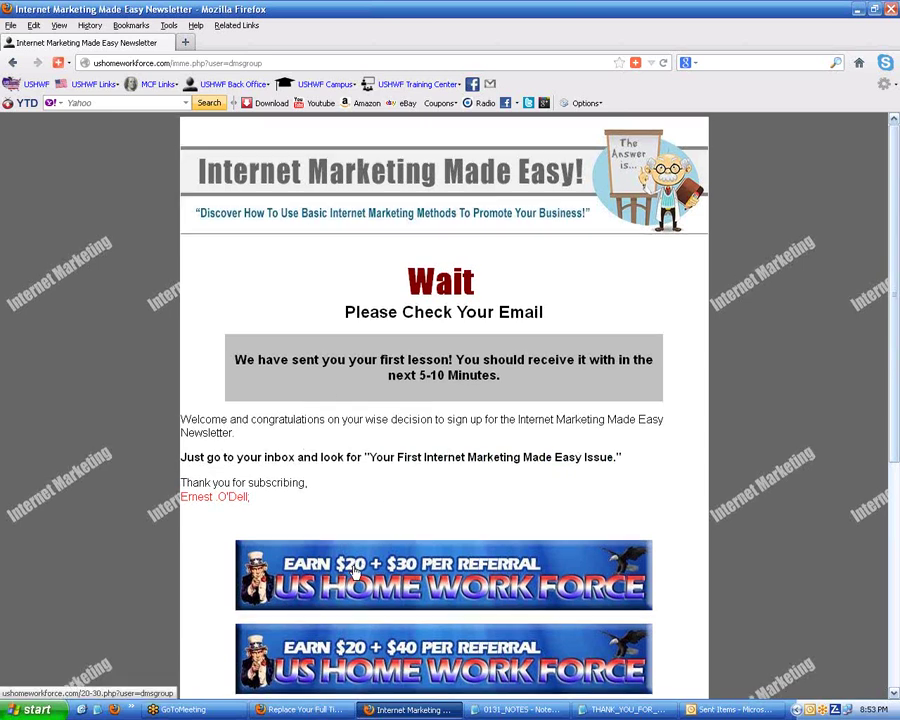
- Look through the referral banners on the confirmation page and open the "Earn $20 + $30 Per Referral" offer
scroll(352, 570, down, 5)
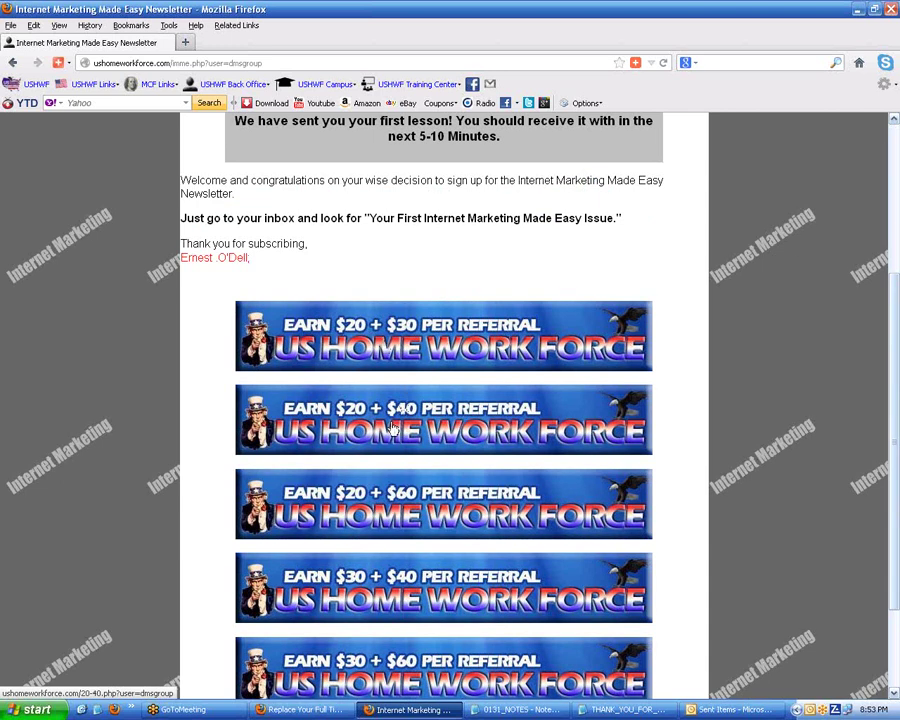
scroll(393, 428, down, 1)
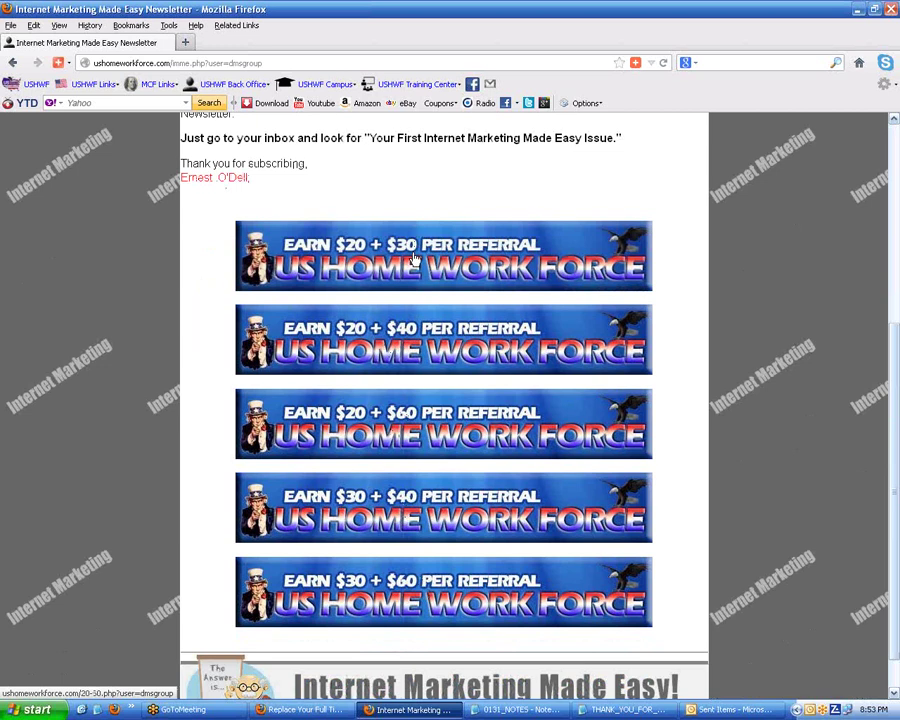
click(415, 258)
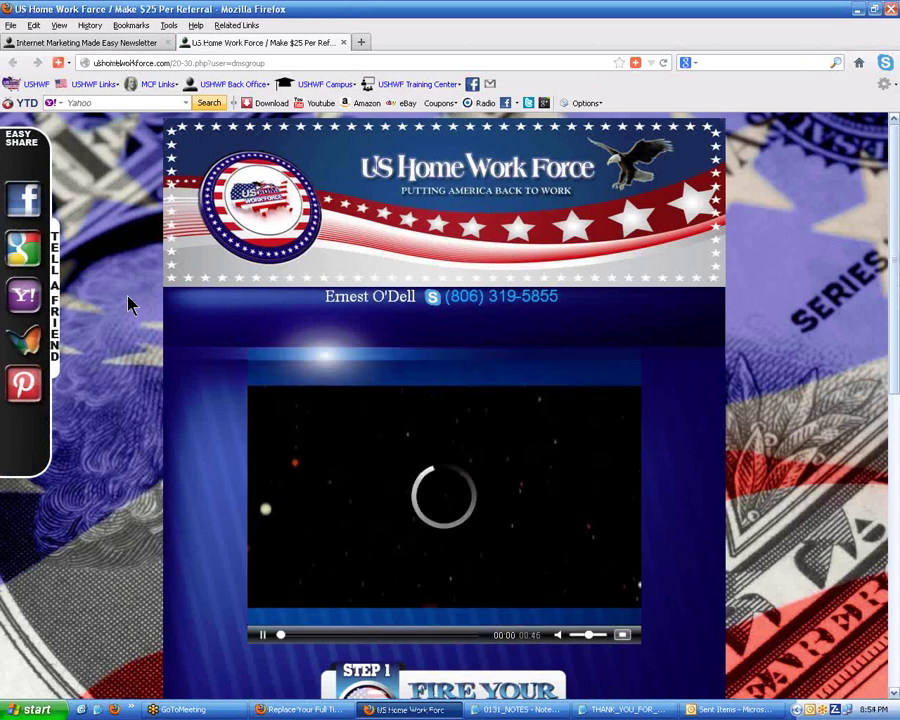
- Close the referral offer page and log in to the USHWF Back Office with the saved account e-mail
click(344, 43)
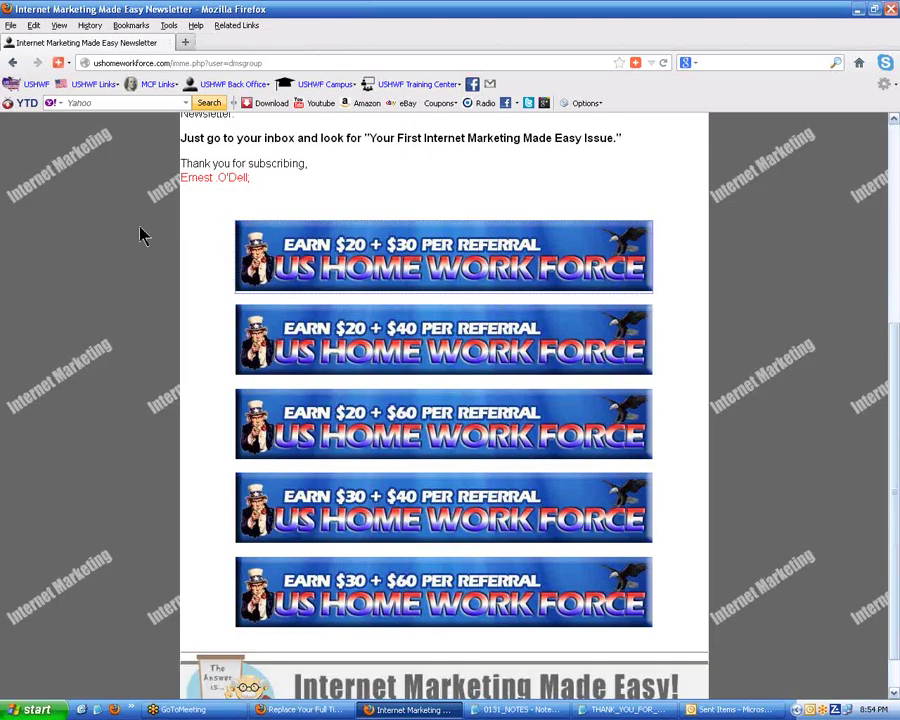
scroll(140, 235, up, 5)
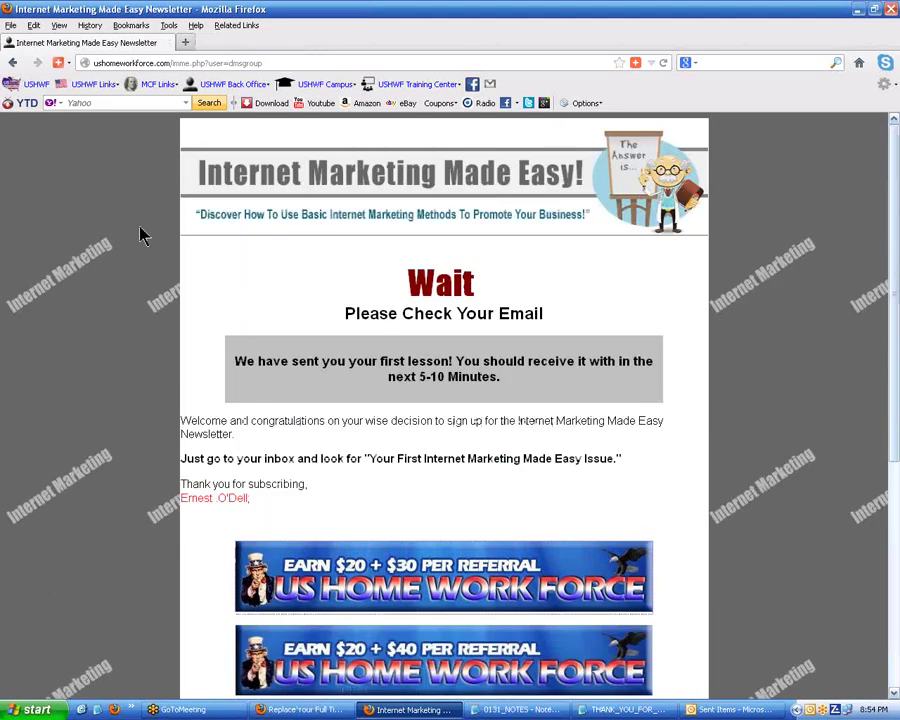
click(250, 86)
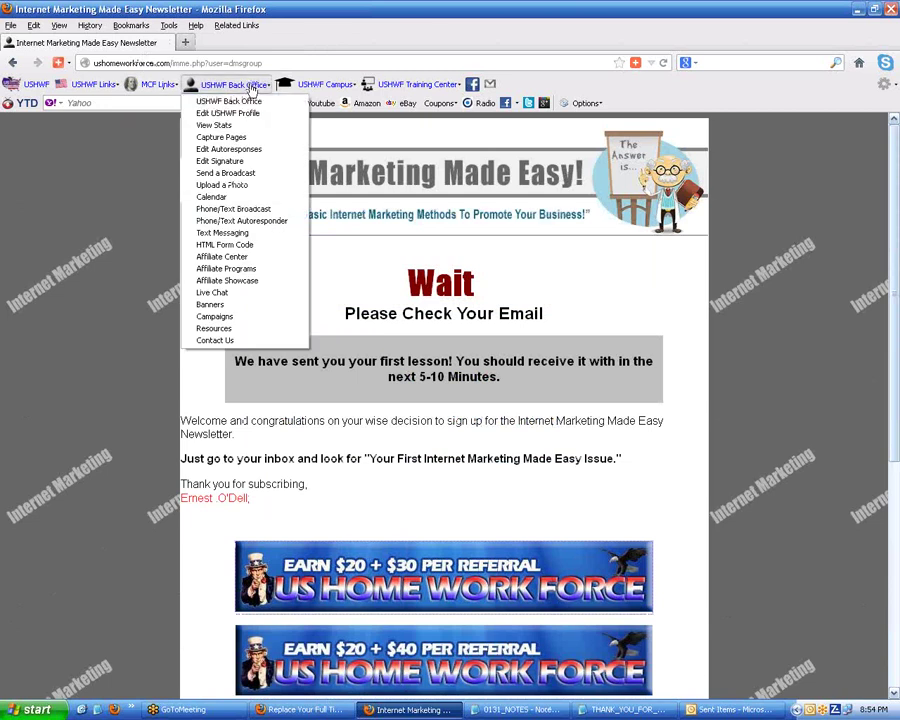
click(253, 103)
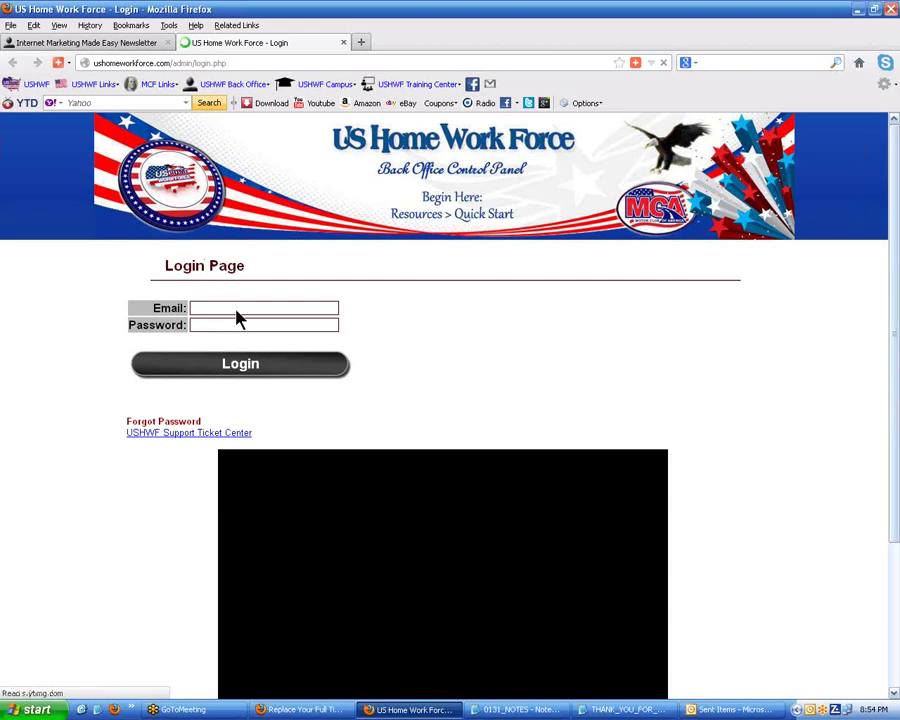
double_click(238, 313)
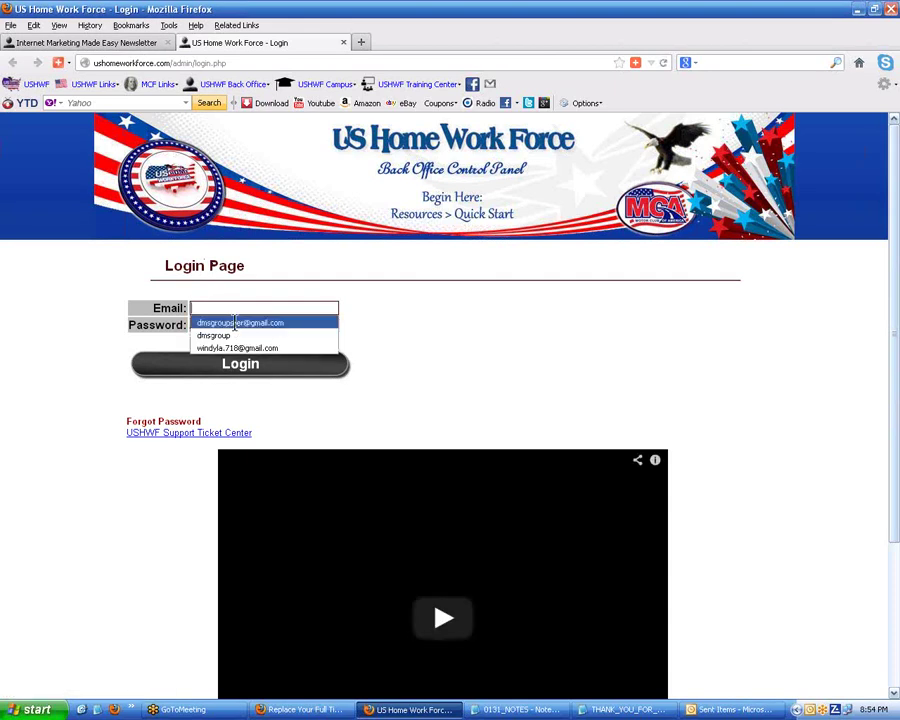
click(236, 322)
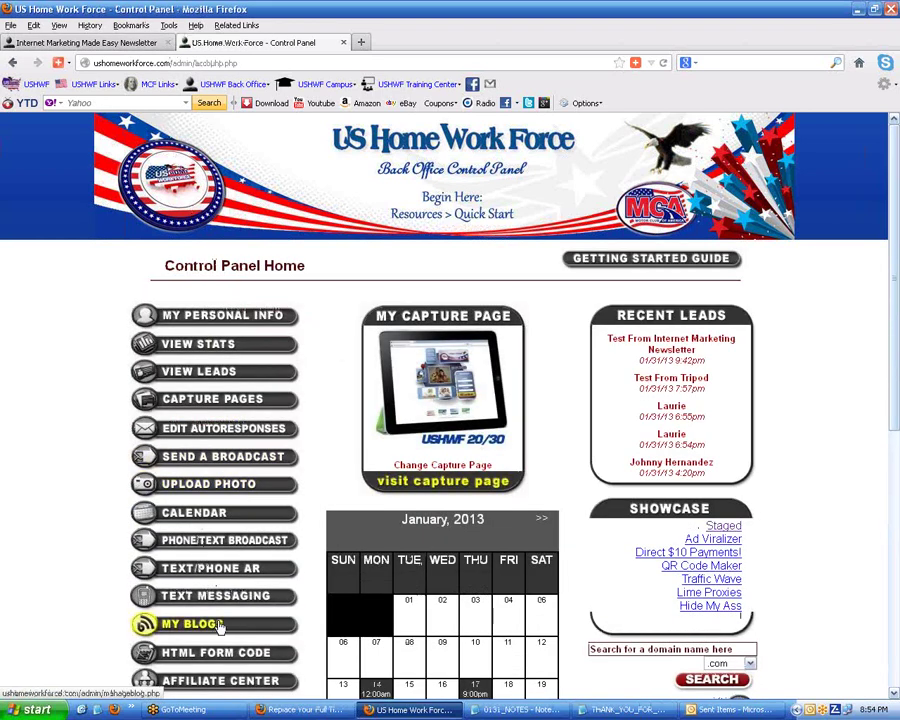
- View the blog entry "Three Major Reasons Why You Need To Start An Internet Marketing Business Today" and close its pop-up window
click(216, 621)
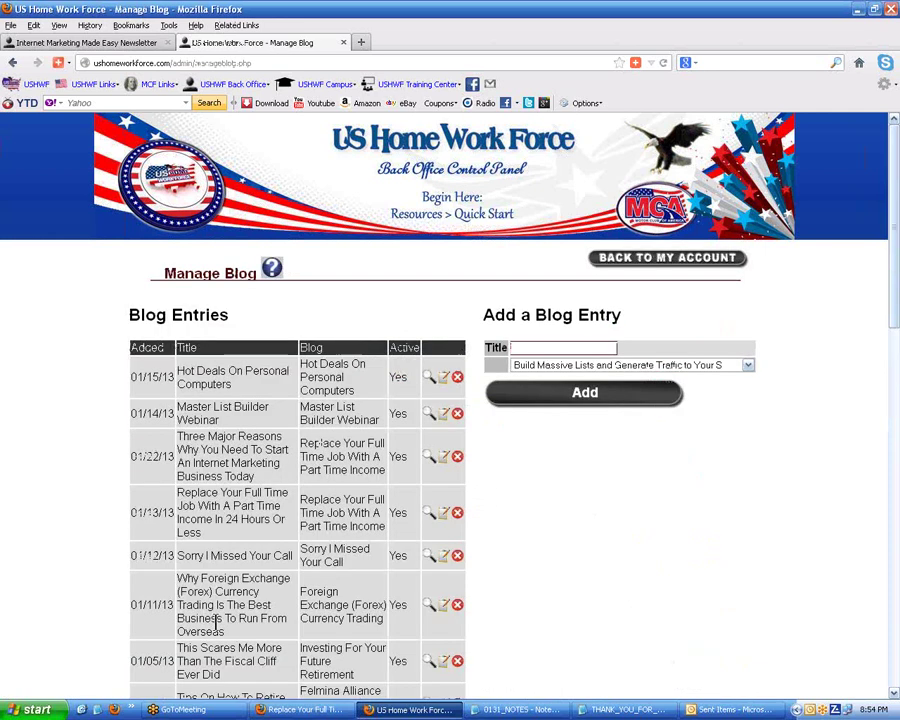
click(428, 458)
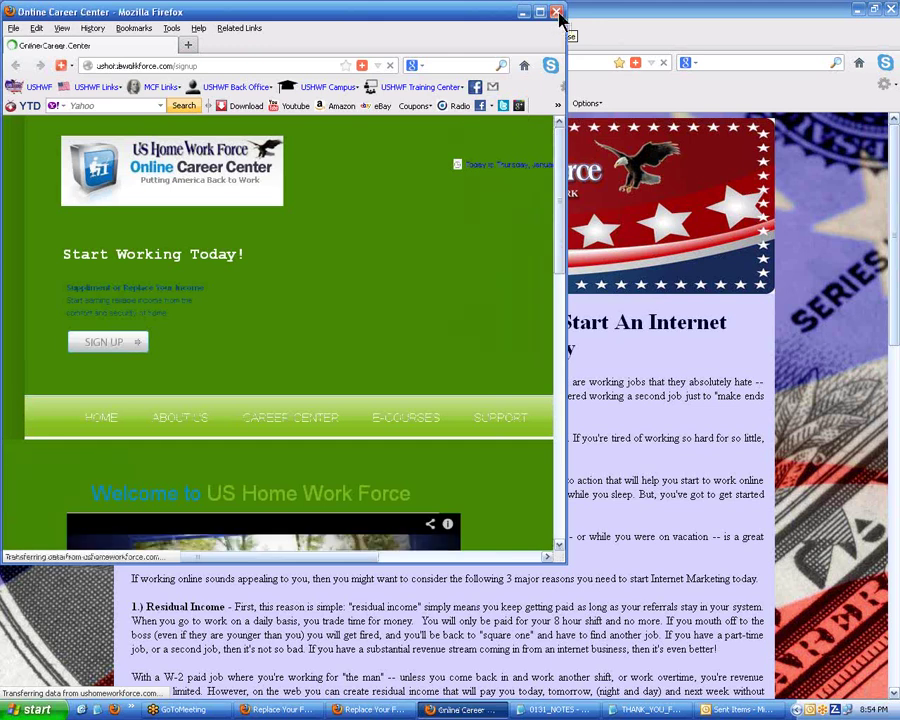
click(556, 14)
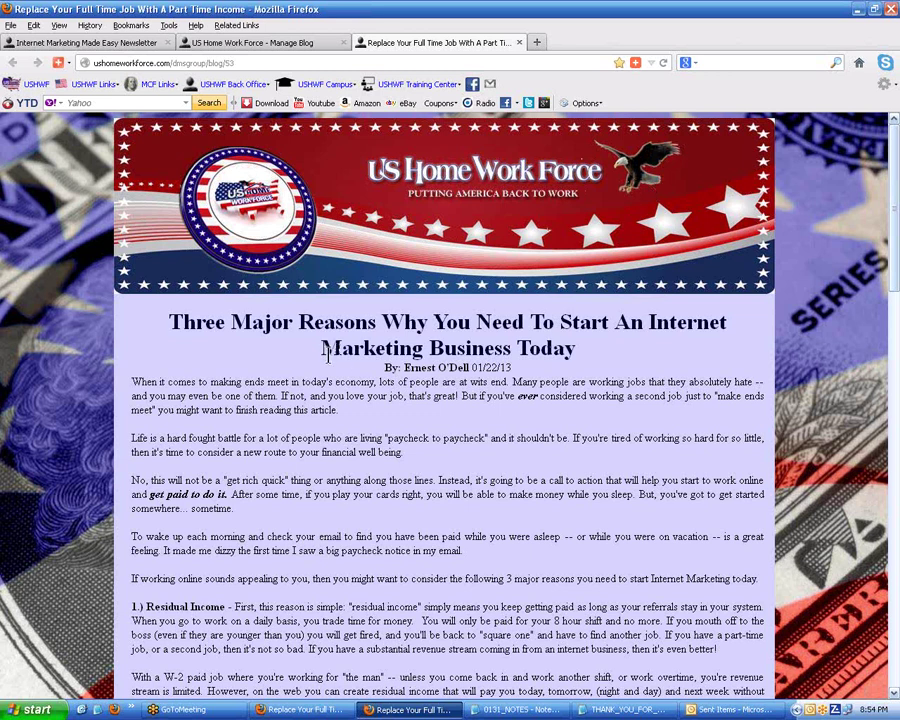
- Read through the blog article from its introduction to the sharing icons and the Add A Comment form
scroll(325, 352, down, 3)
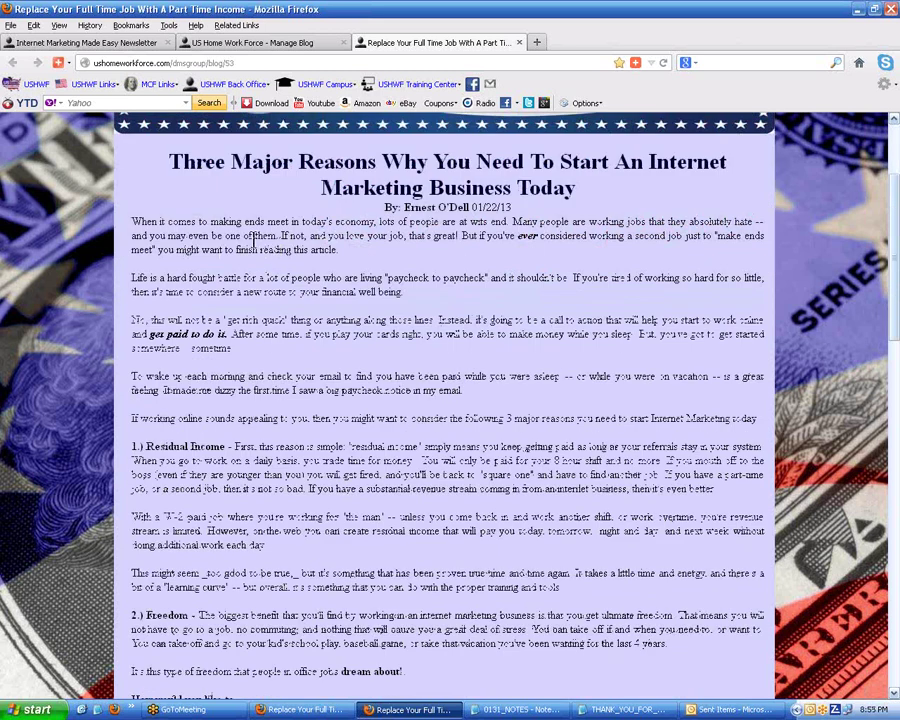
scroll(432, 210, down, 6)
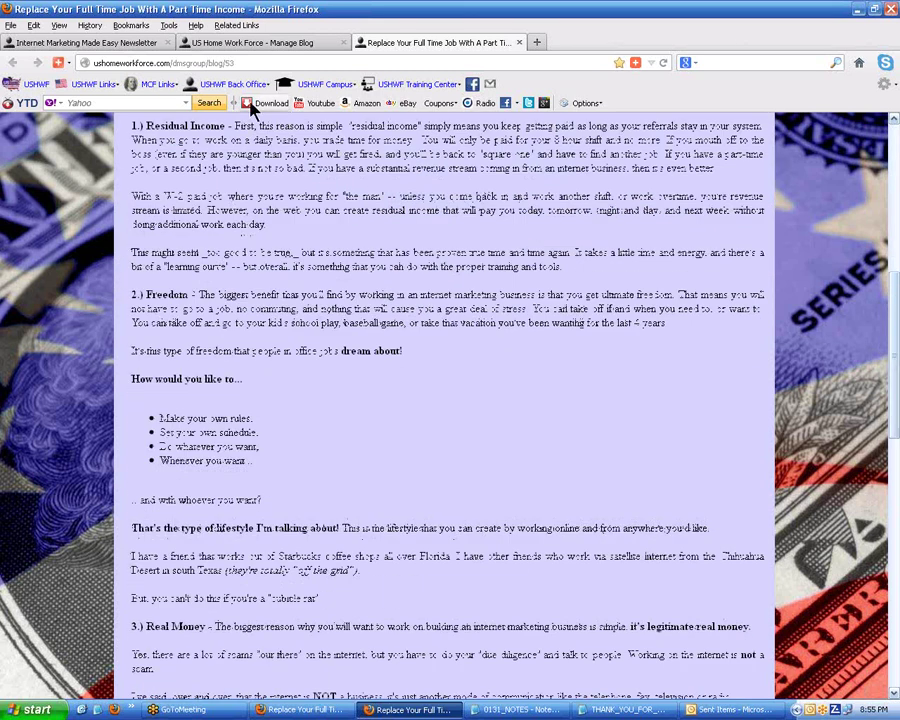
scroll(420, 210, down, 4)
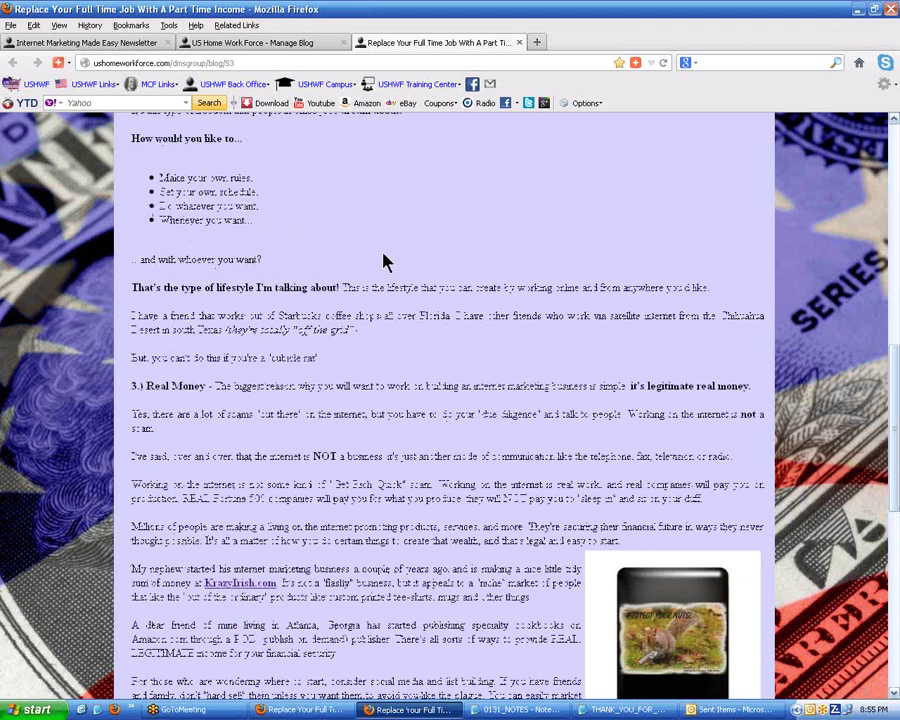
scroll(322, 253, down, 3)
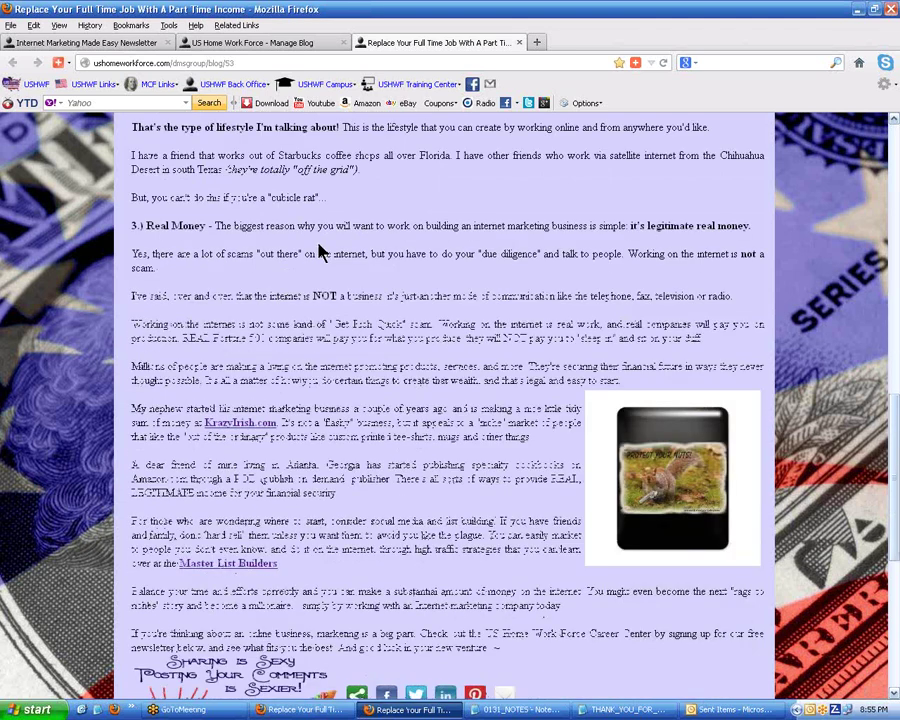
scroll(322, 258, down, 2)
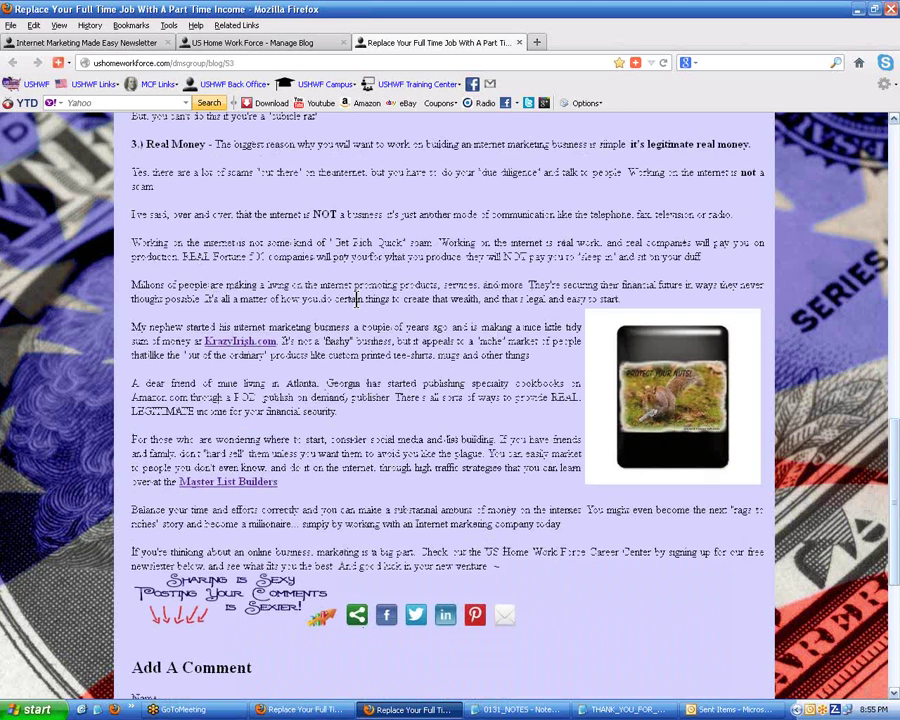
scroll(345, 298, down, 2)
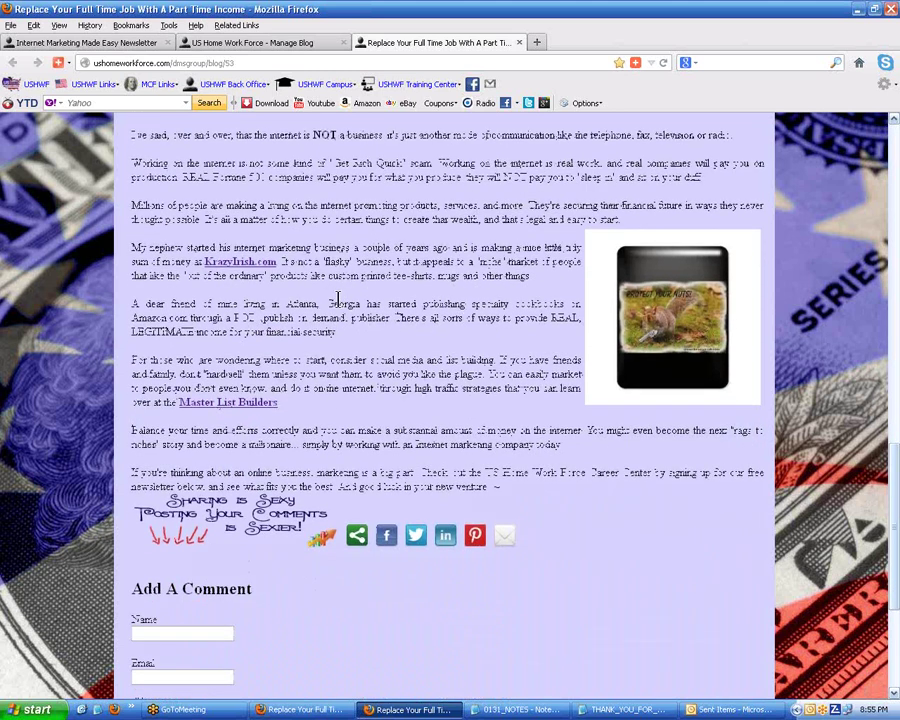
scroll(340, 302, down, 5)
- Point out the Name, Email, Phone and Comments fields of the Add A Comment form, and close the article
click(202, 433)
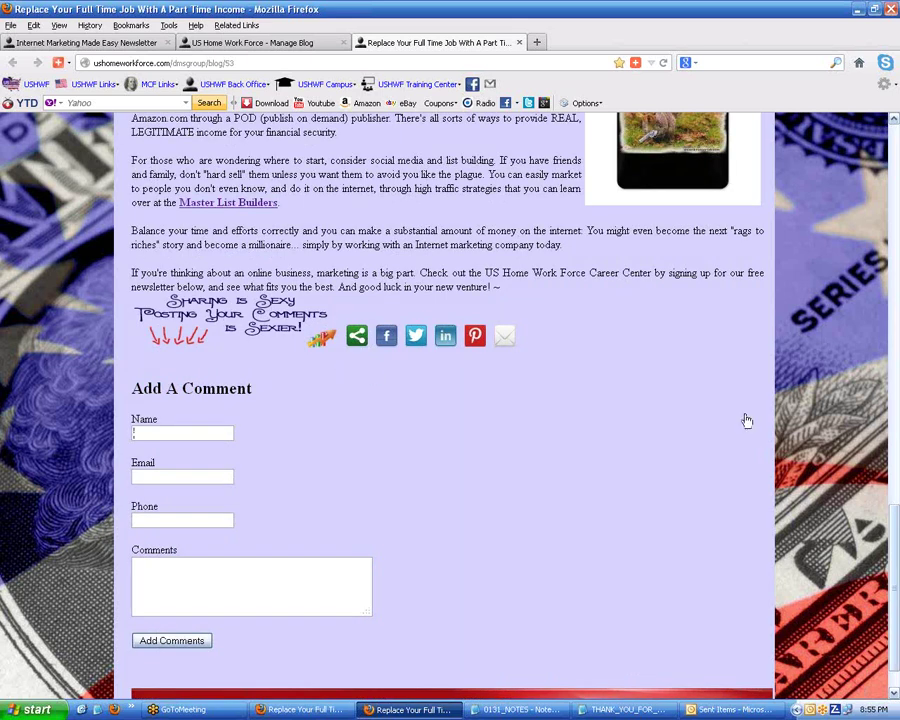
click(168, 432)
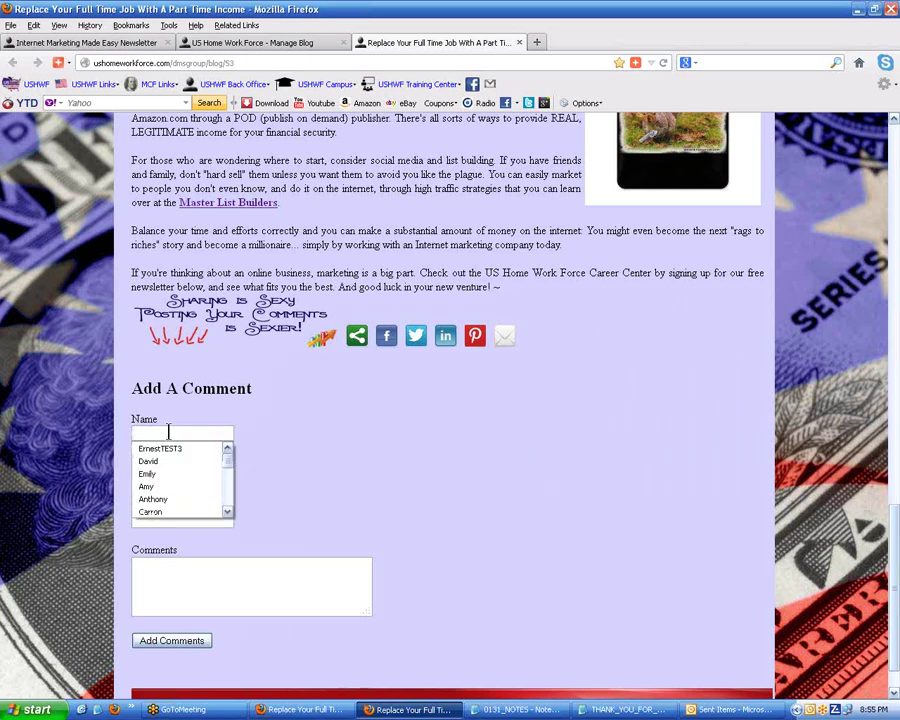
click(168, 432)
click(162, 480)
click(162, 523)
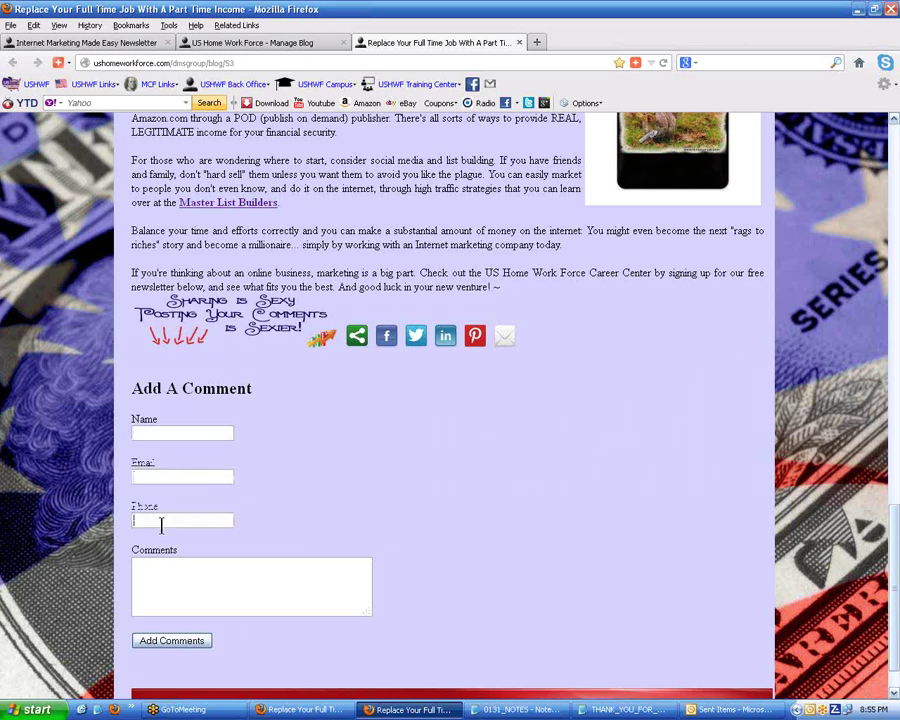
click(176, 588)
scroll(444, 454, up, 20)
scroll(435, 447, up, 2)
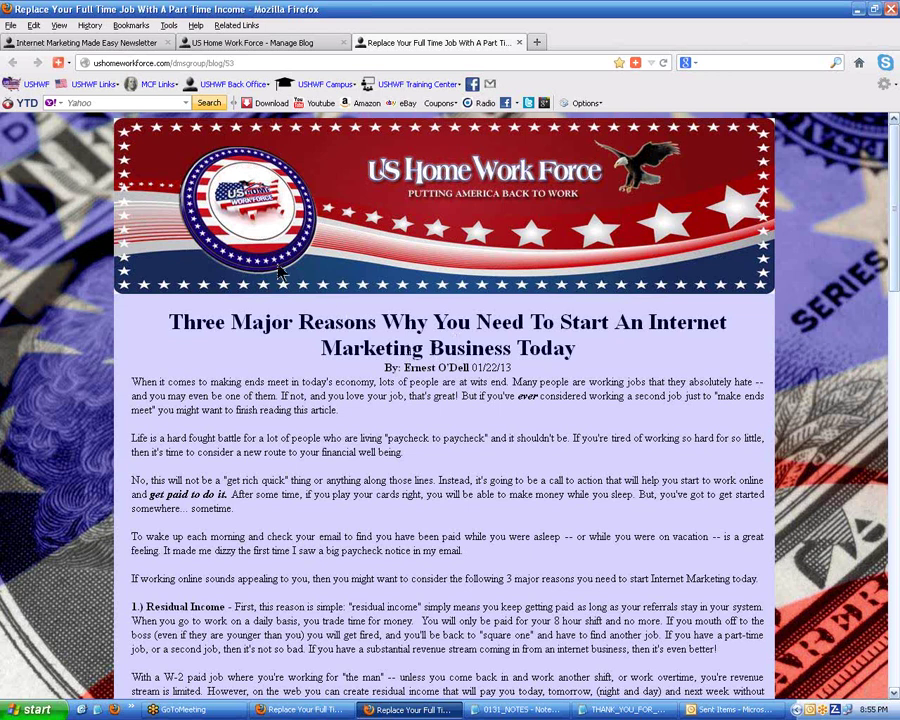
click(519, 42)
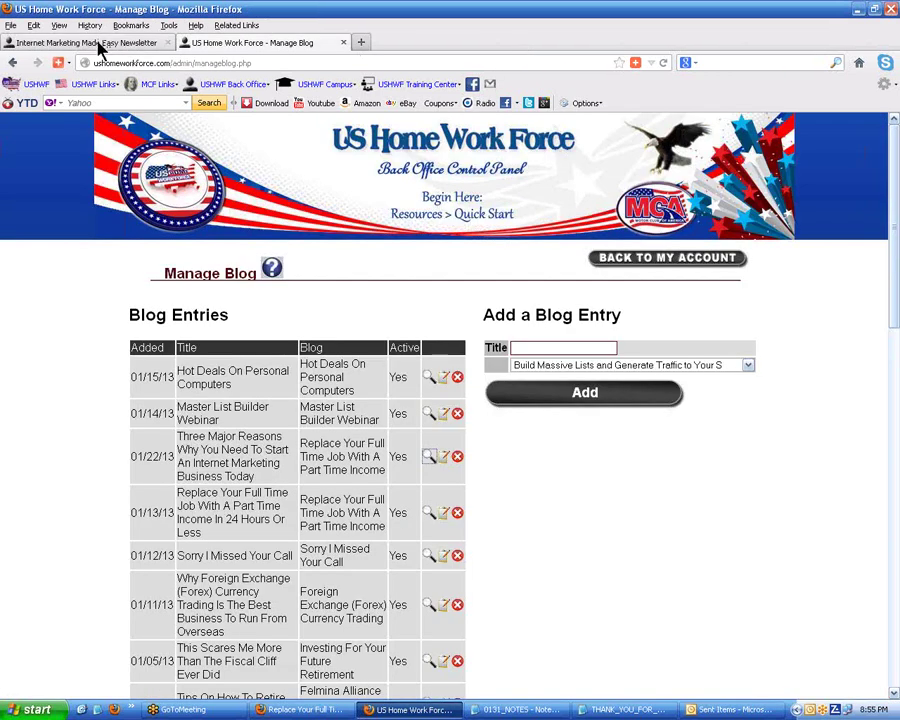
- Return to the Internet Marketing Made Easy Newsletter confirmation page, look over its referral banners, and close the page
click(98, 46)
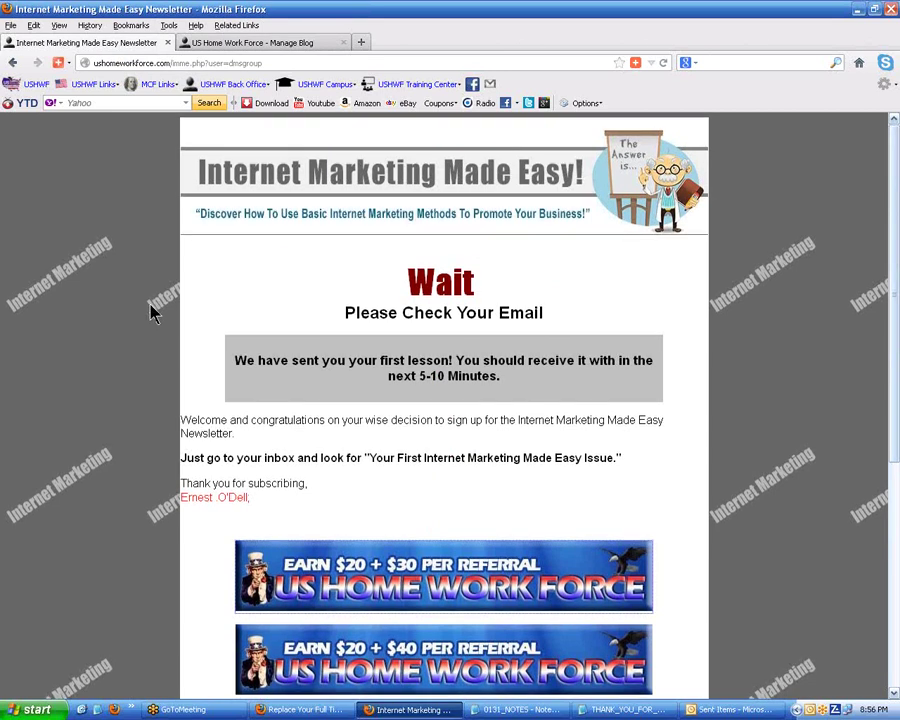
scroll(152, 312, down, 6)
scroll(154, 311, up, 6)
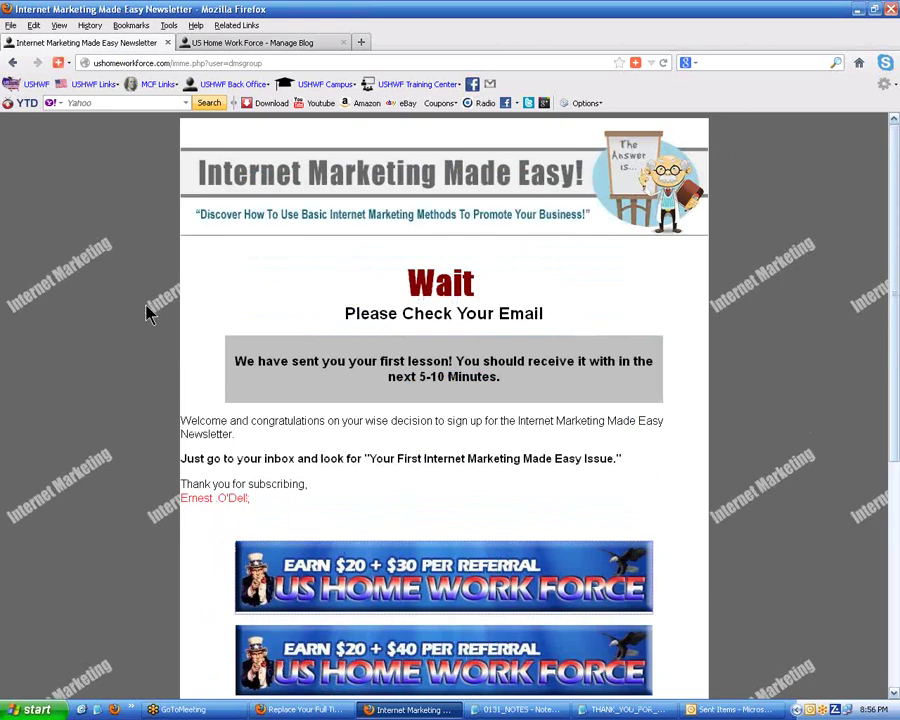
click(167, 43)
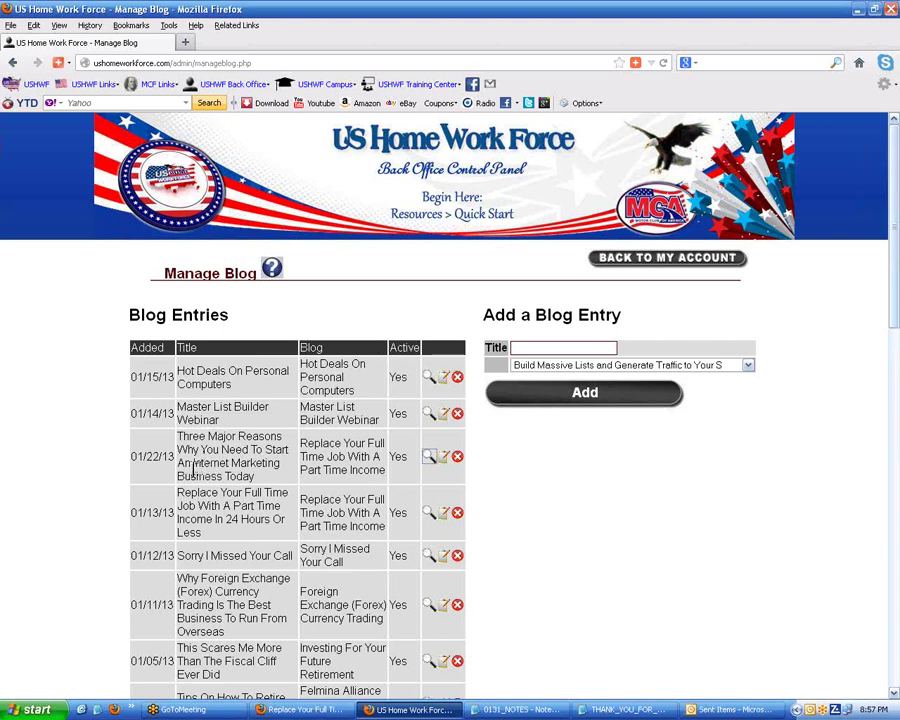
- Open "3. Directory of Sites you can Post Ads for FREE" from the back-office Resources and look through its classified ad sites
click(208, 86)
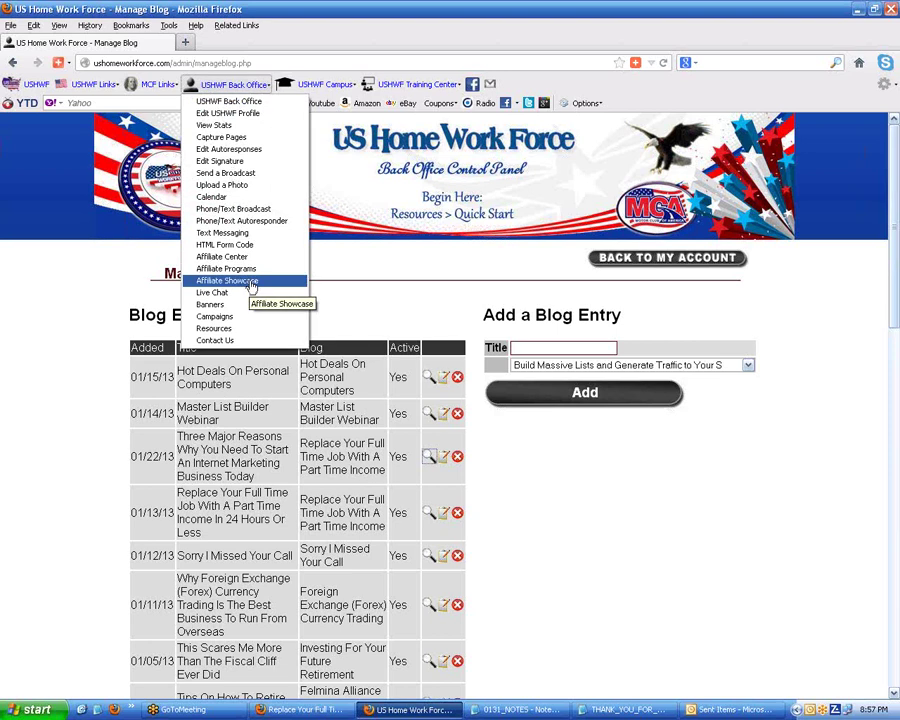
click(219, 330)
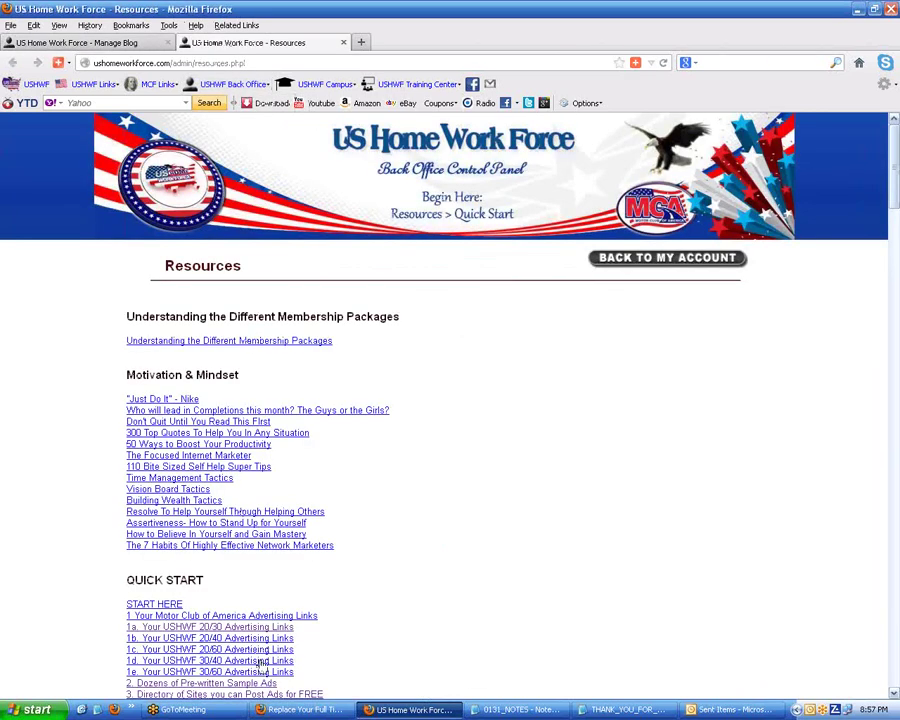
scroll(343, 582, down, 3)
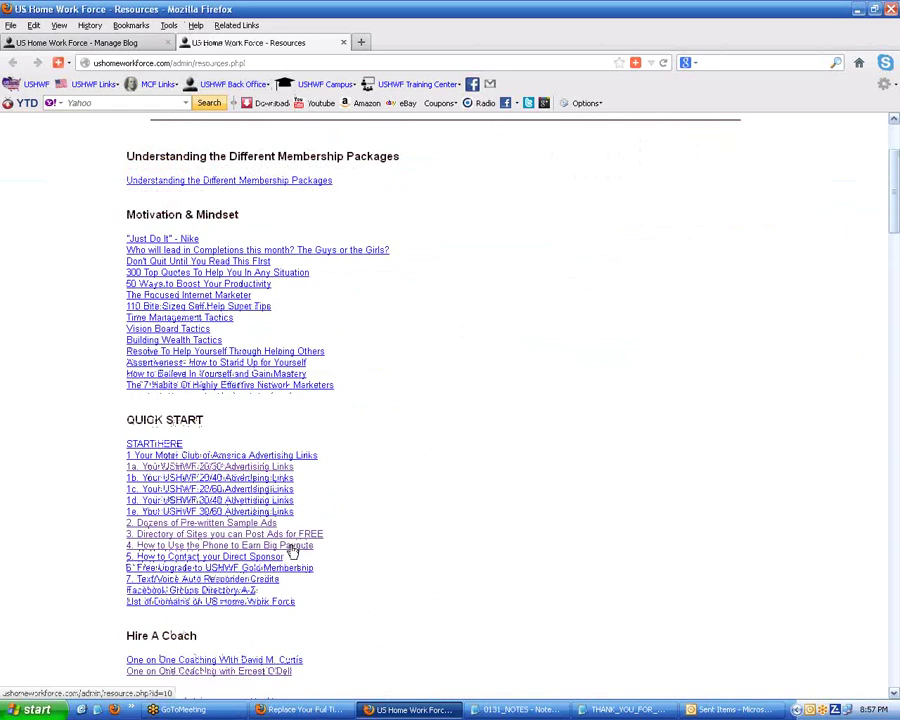
click(238, 536)
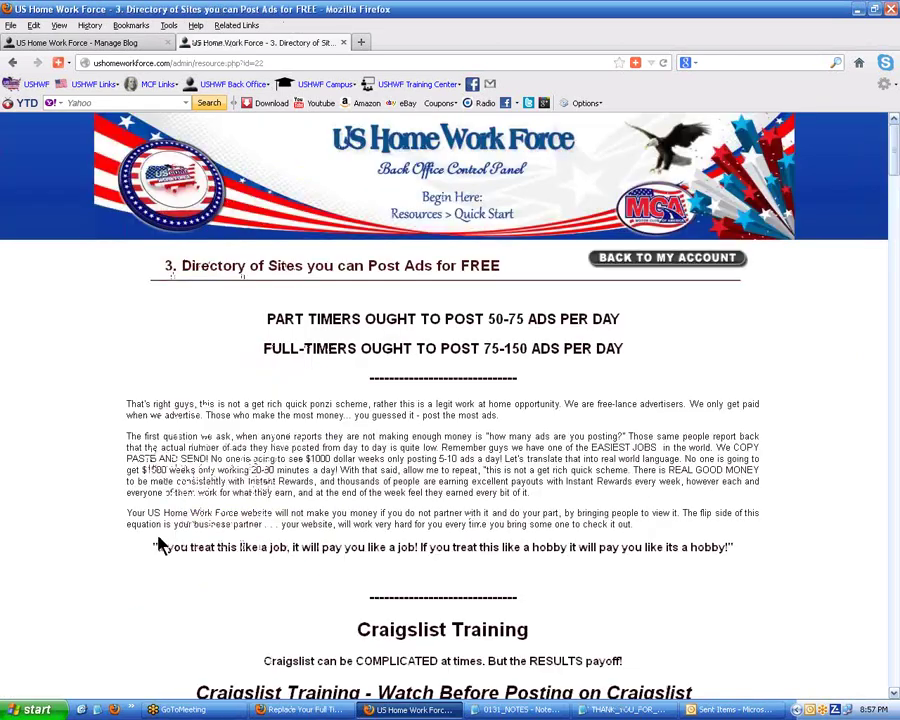
scroll(160, 545, down, 3)
scroll(160, 545, down, 8)
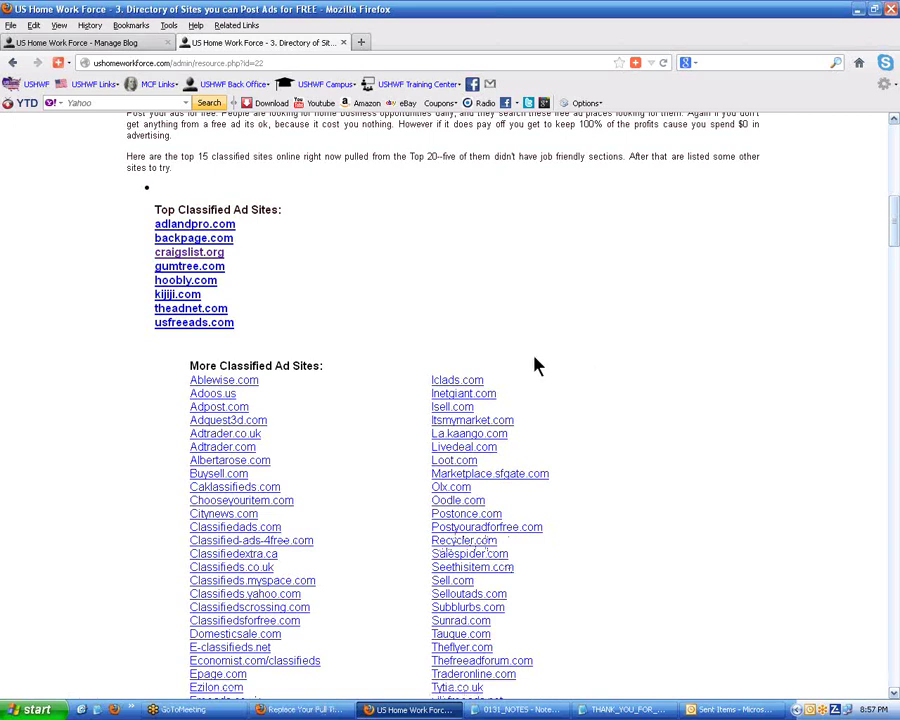
- Reopen the "Three Major Reasons" blog entry from Manage Blog, dismiss its pop-up window, and show the services for sharing the page
click(86, 43)
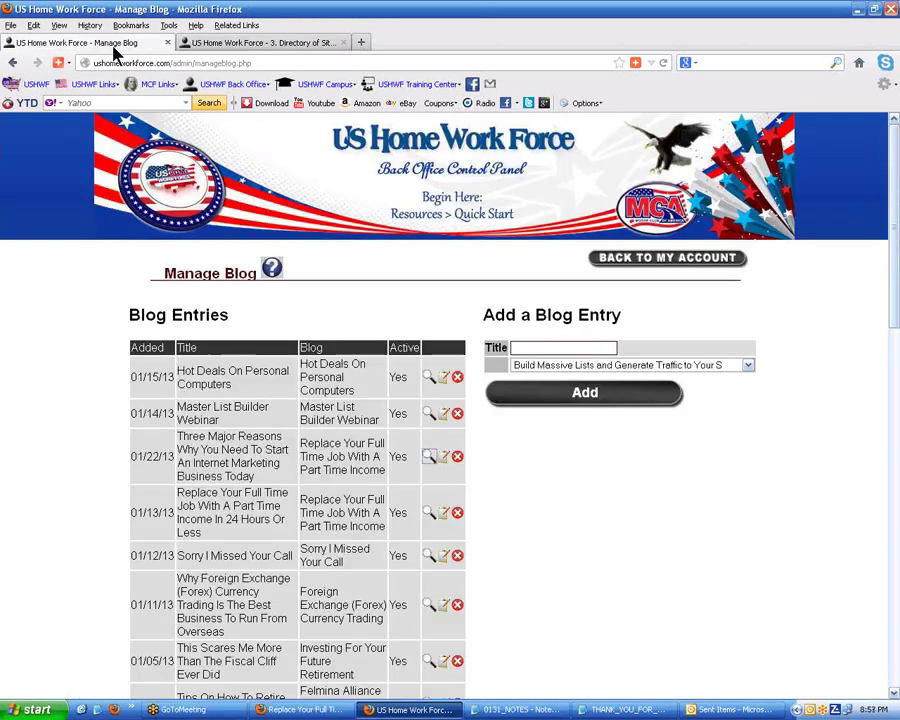
click(428, 456)
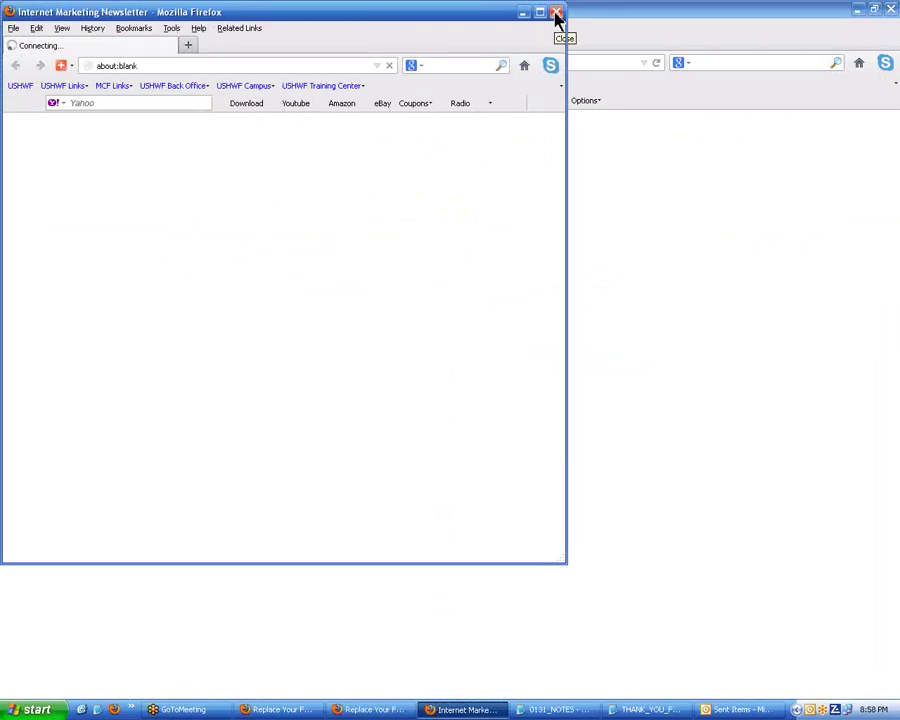
click(556, 17)
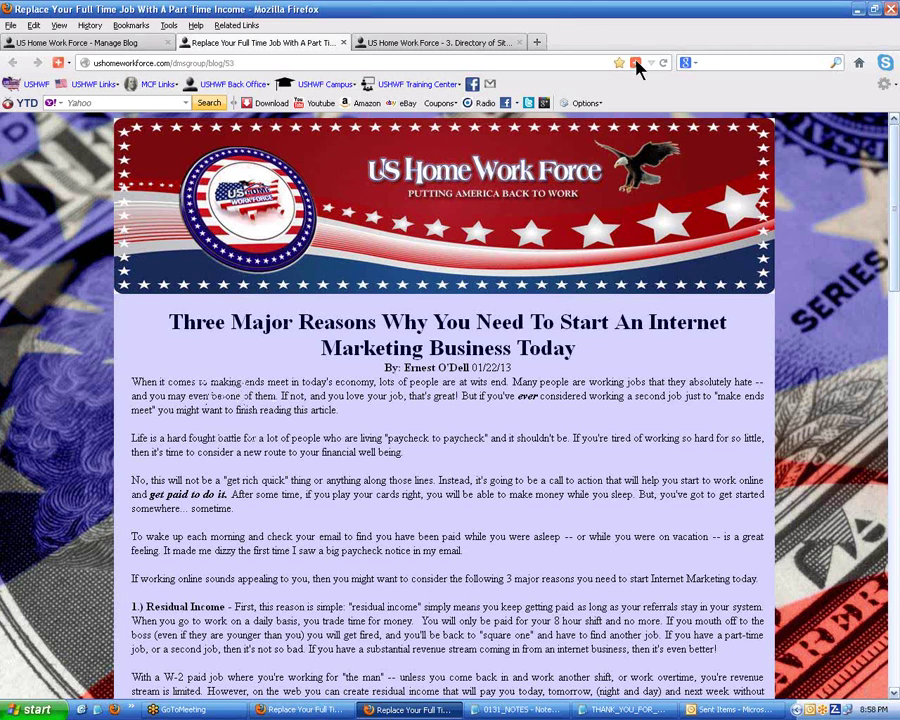
mouse_move(636, 62)
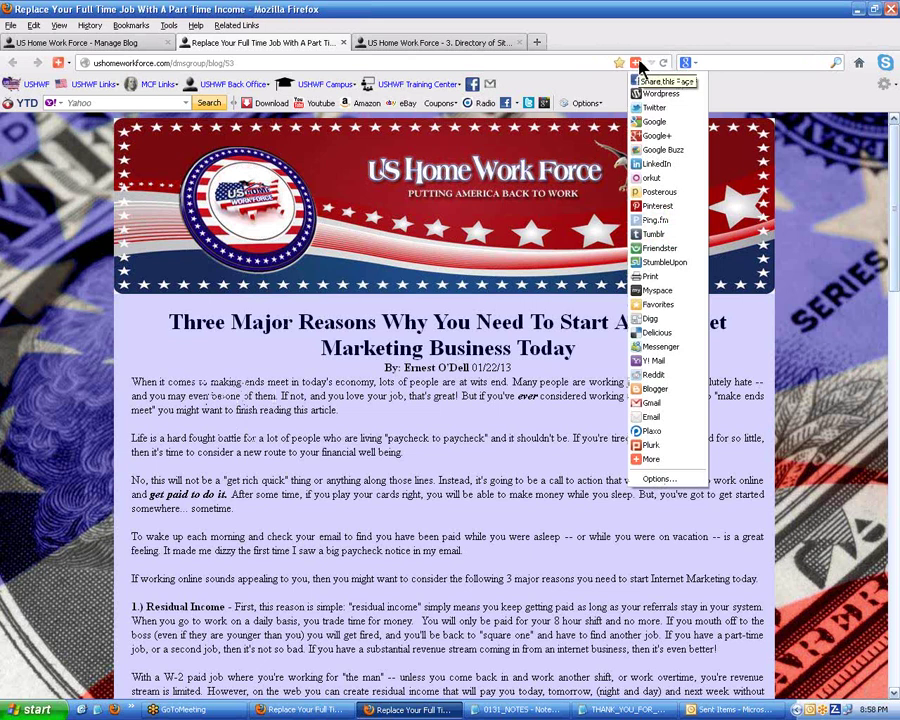
- Go to the addthis.com website
click(415, 62)
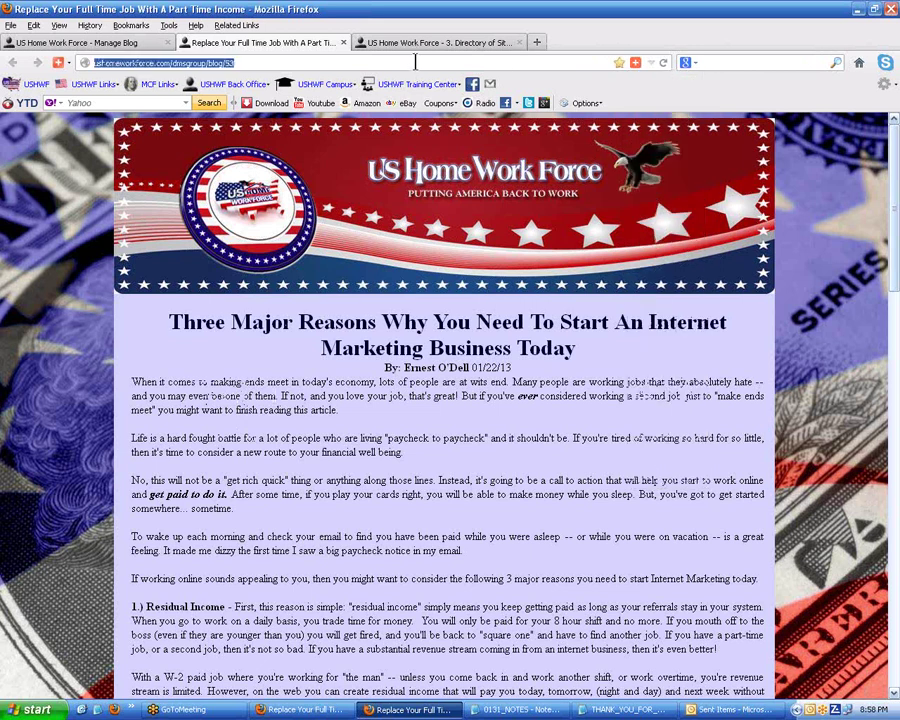
text(addthis.com/)
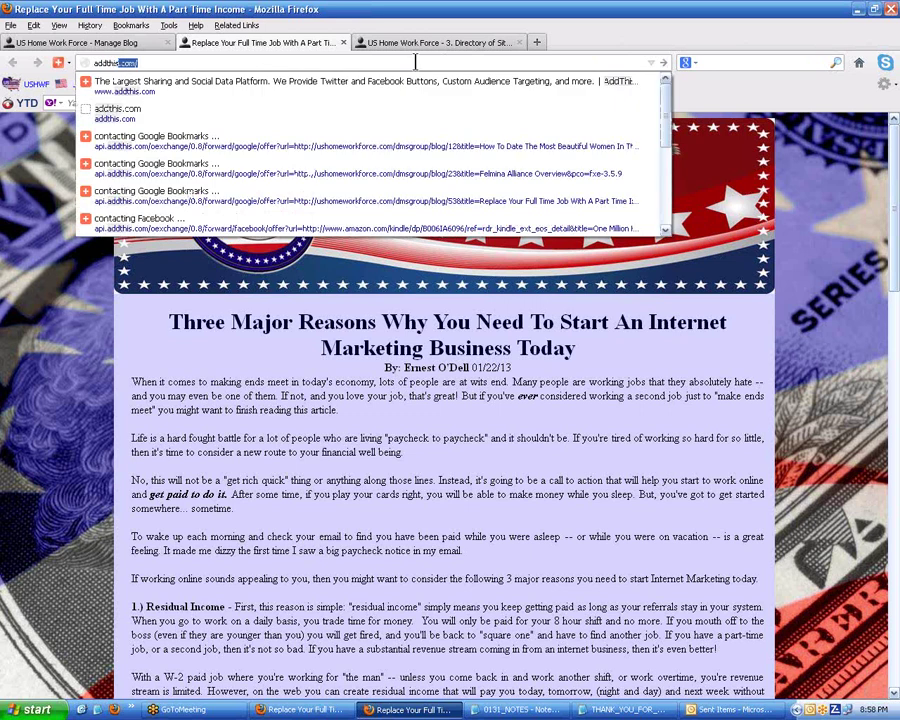
key(Return)
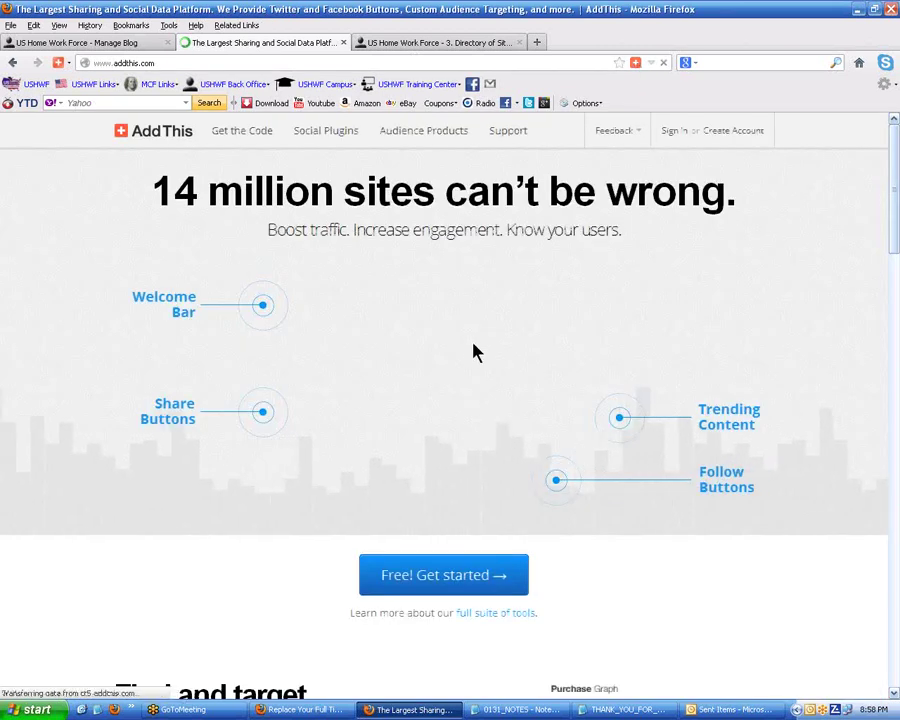
- Open the AddThis extension page for Firefox from the site's footer and show the add-on's list of sharing services
scroll(474, 350, down, 15)
scroll(472, 345, down, 10)
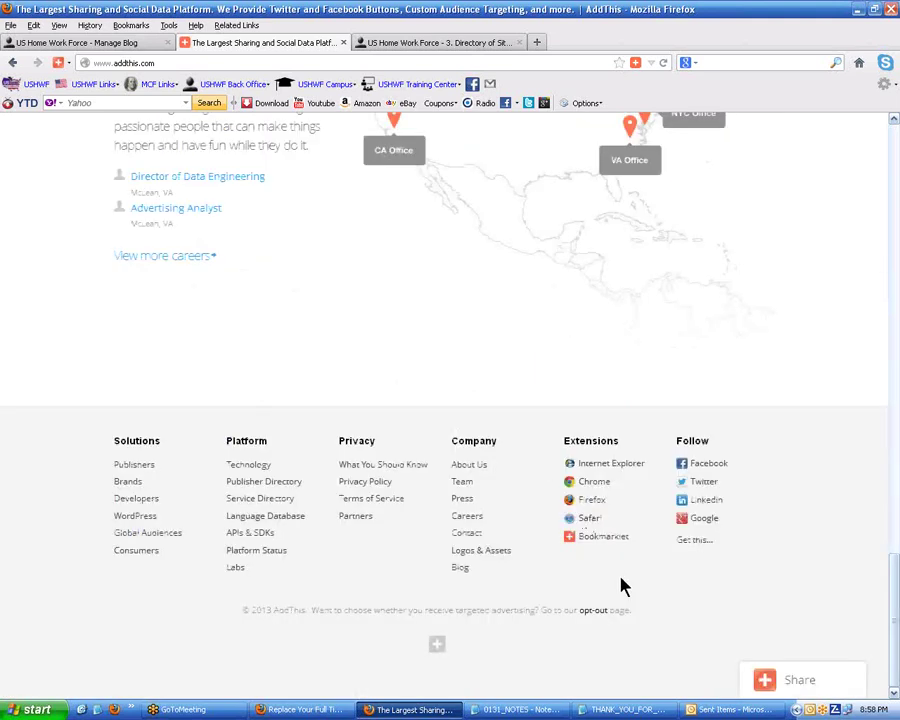
click(592, 501)
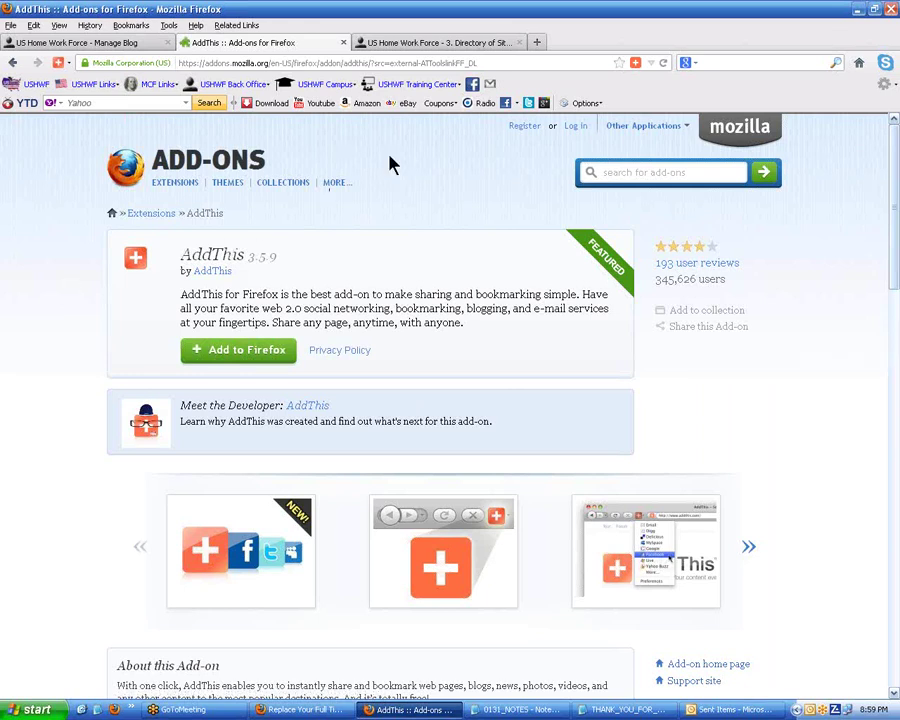
click(635, 62)
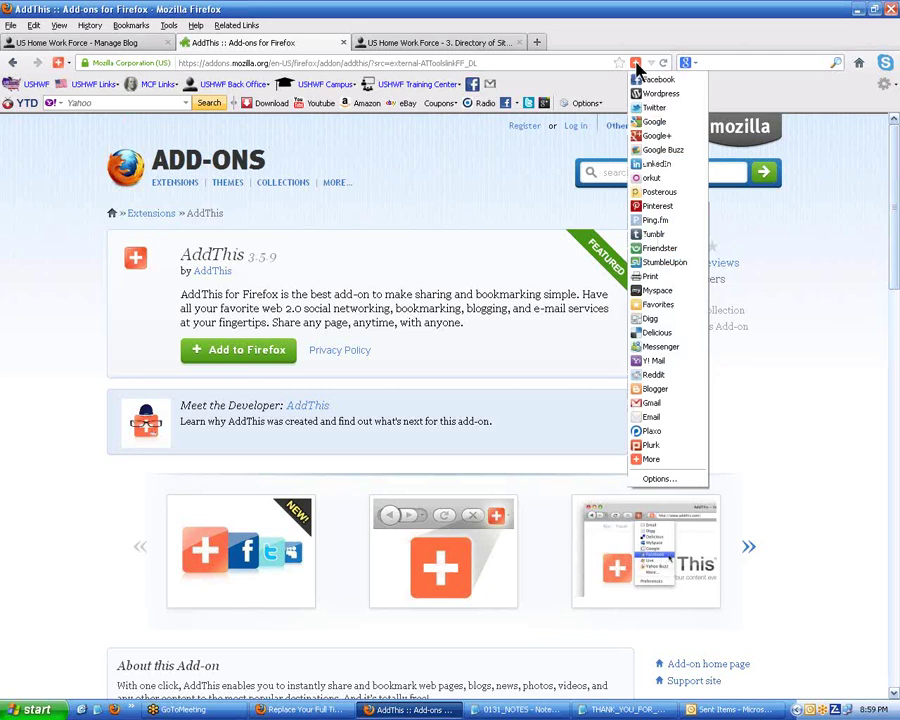
click(58, 66)
click(58, 65)
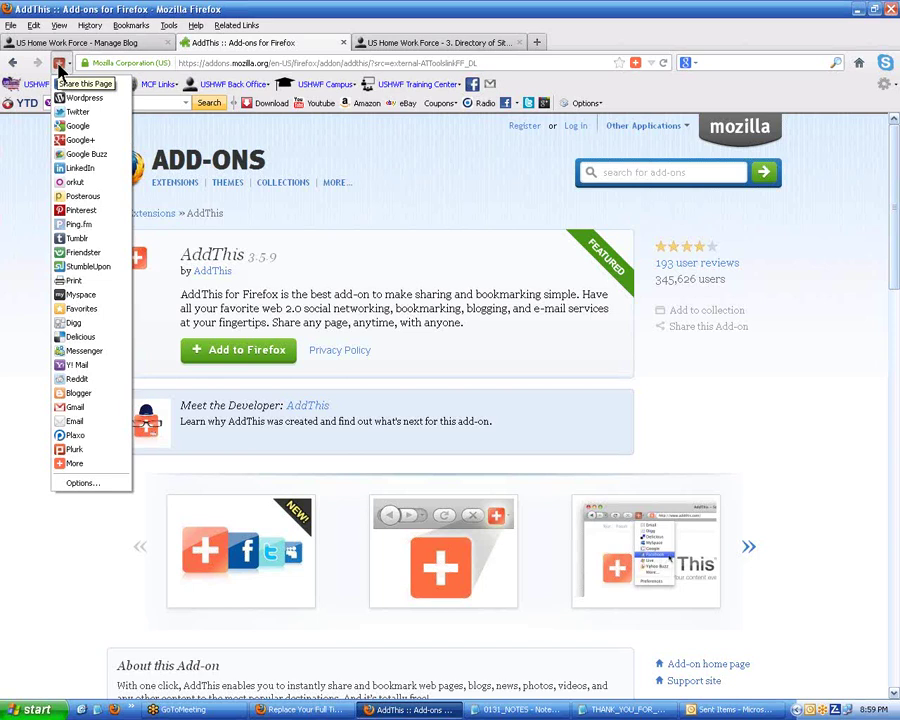
- Return to Manage Blog, open the "Three Major Reasons" blog entry, and maximize its Internet Marketing Newsletter pop-up window
click(462, 45)
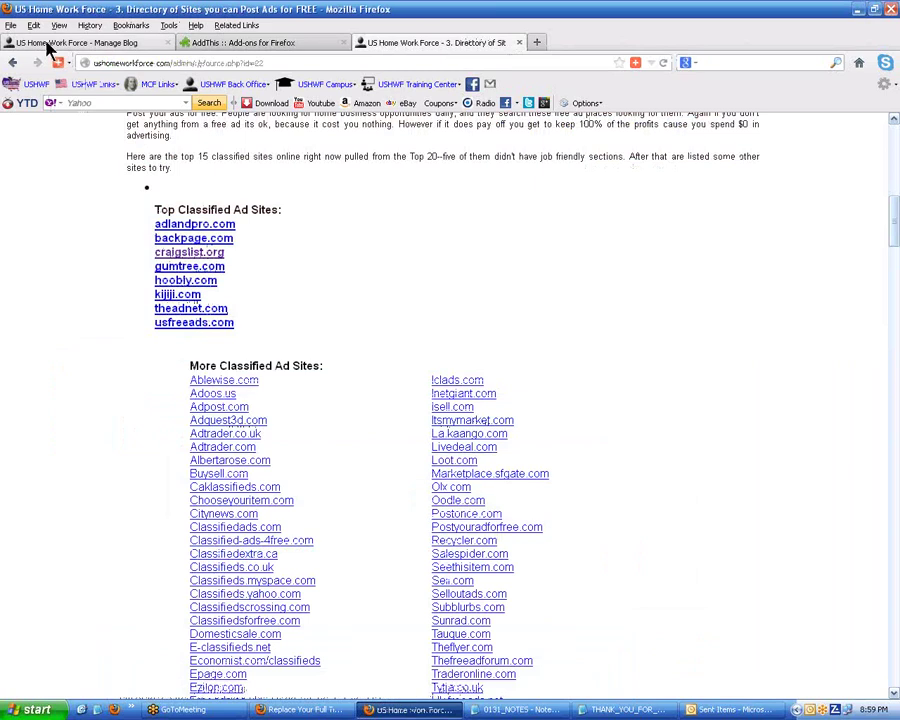
click(48, 44)
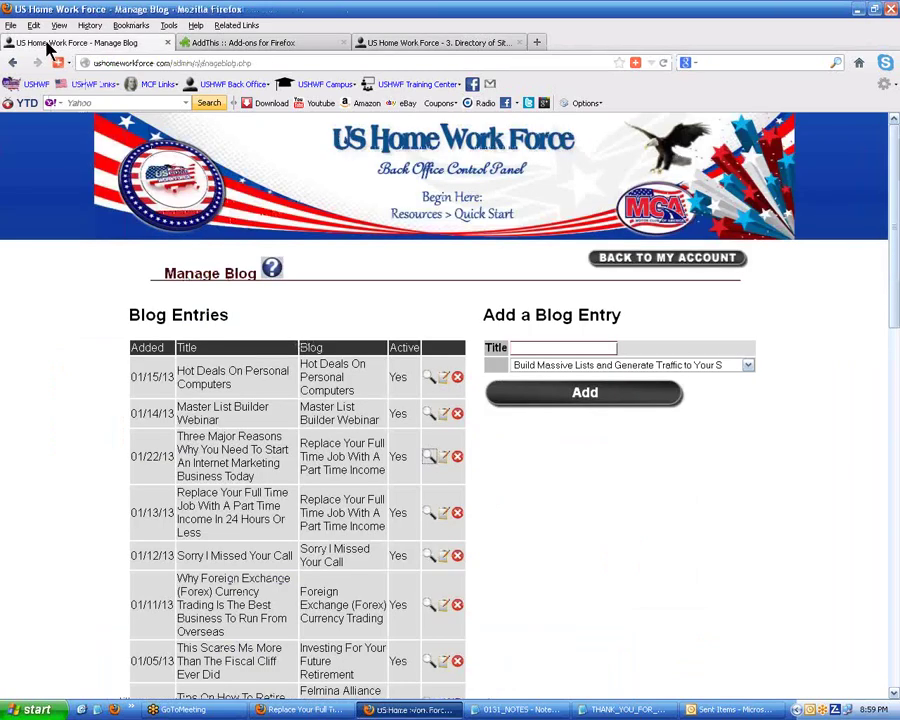
click(430, 458)
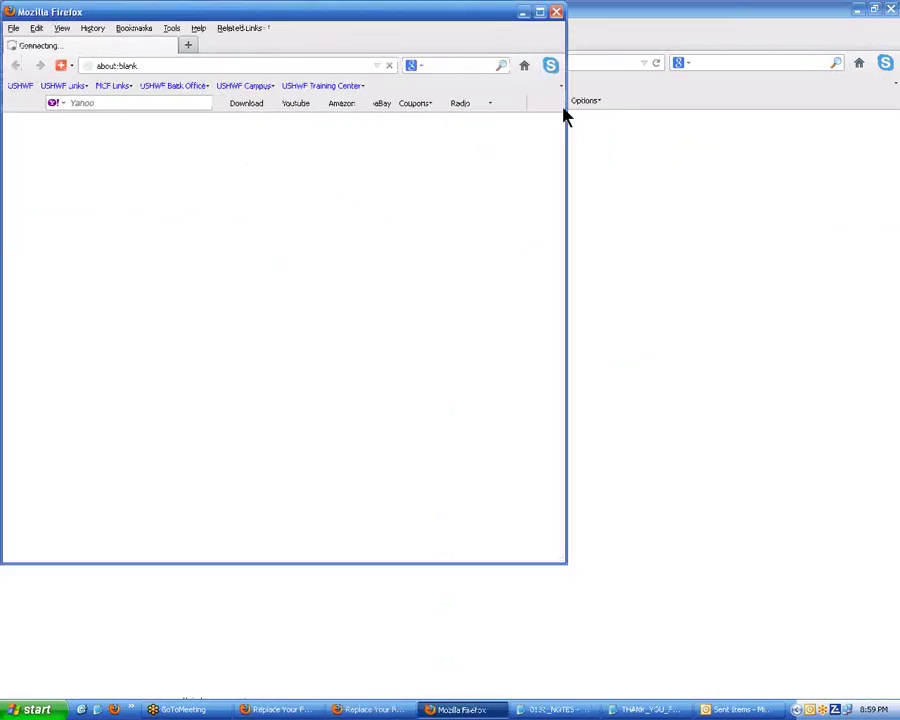
click(540, 13)
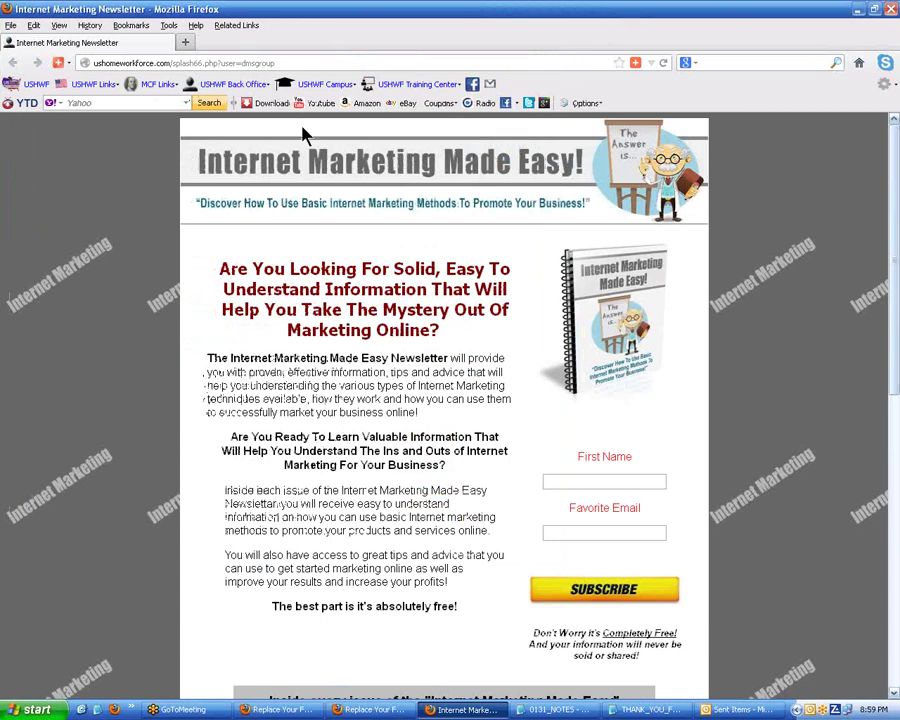
- Share the Internet Marketing Newsletter page to Twitter through AddThis and sign in with the account's username and password
click(636, 63)
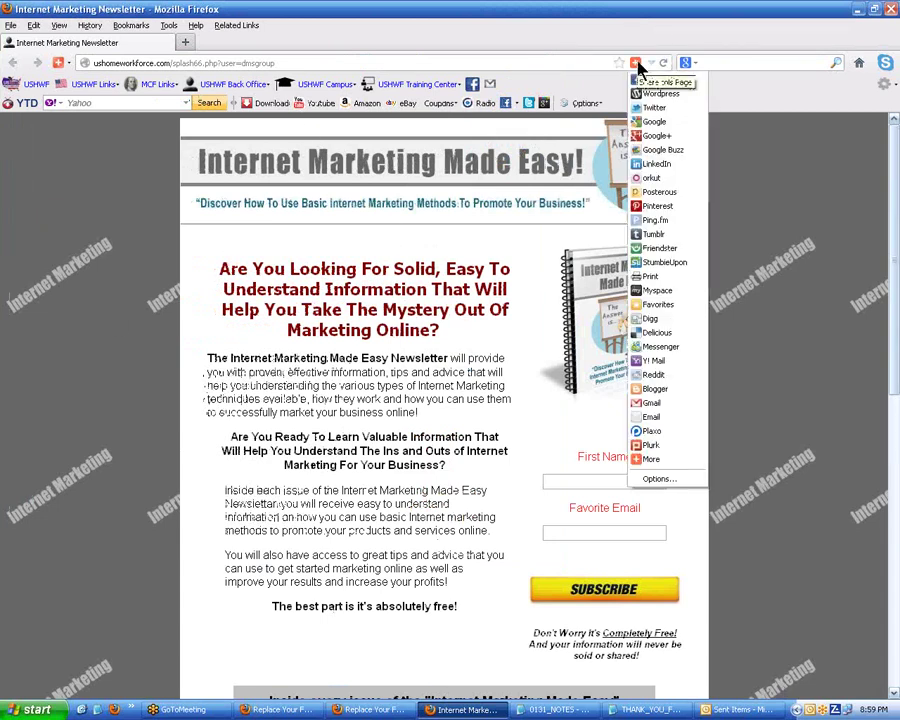
click(655, 110)
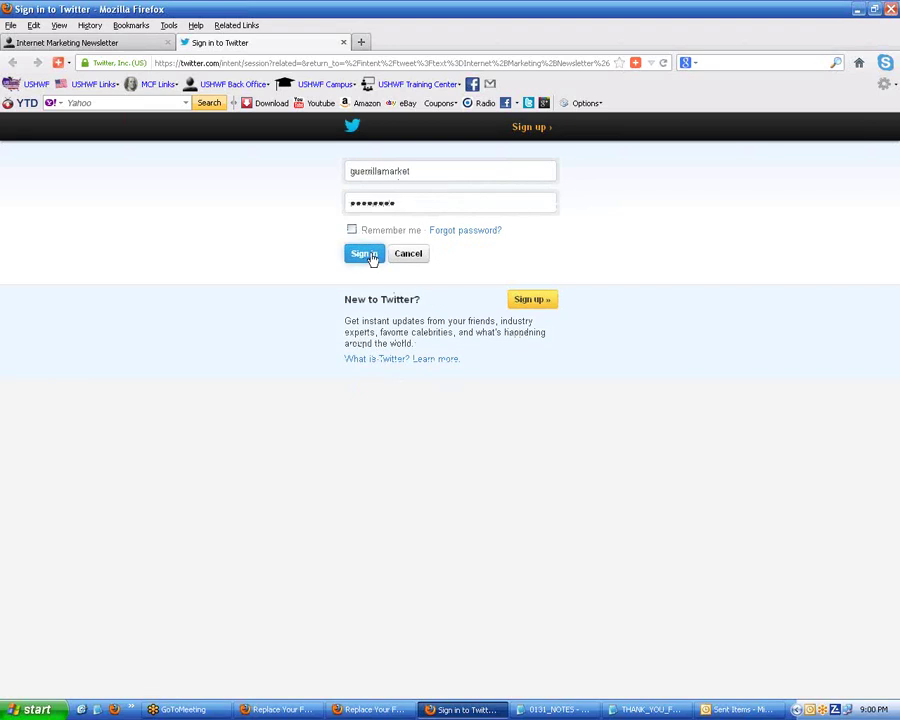
click(371, 257)
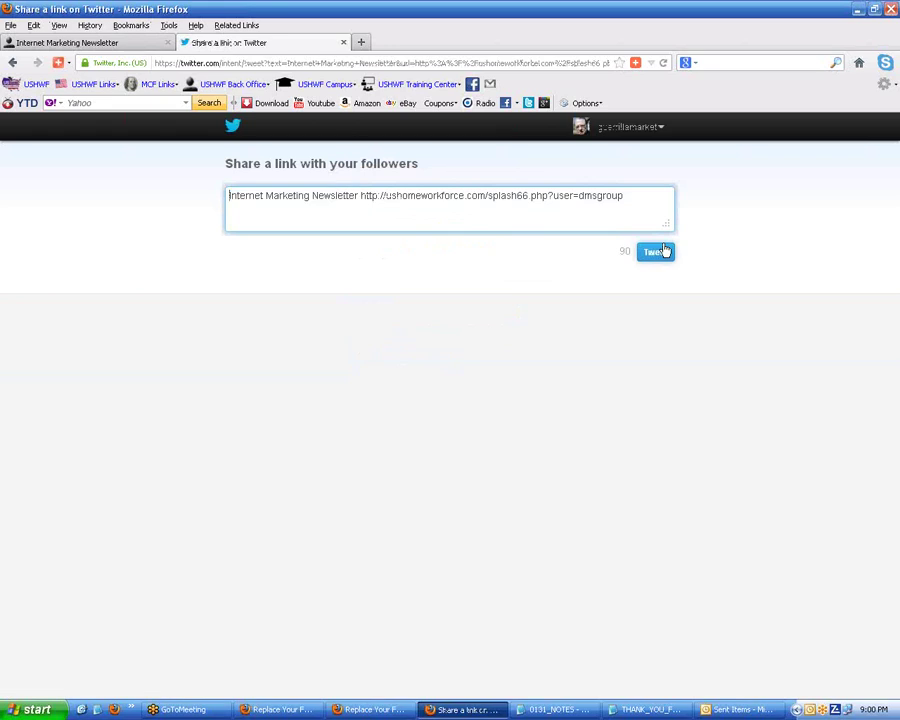
- Turn Internet, Marketing and Newsletter into hashtags in the tweet text and post the tweet
text(#)
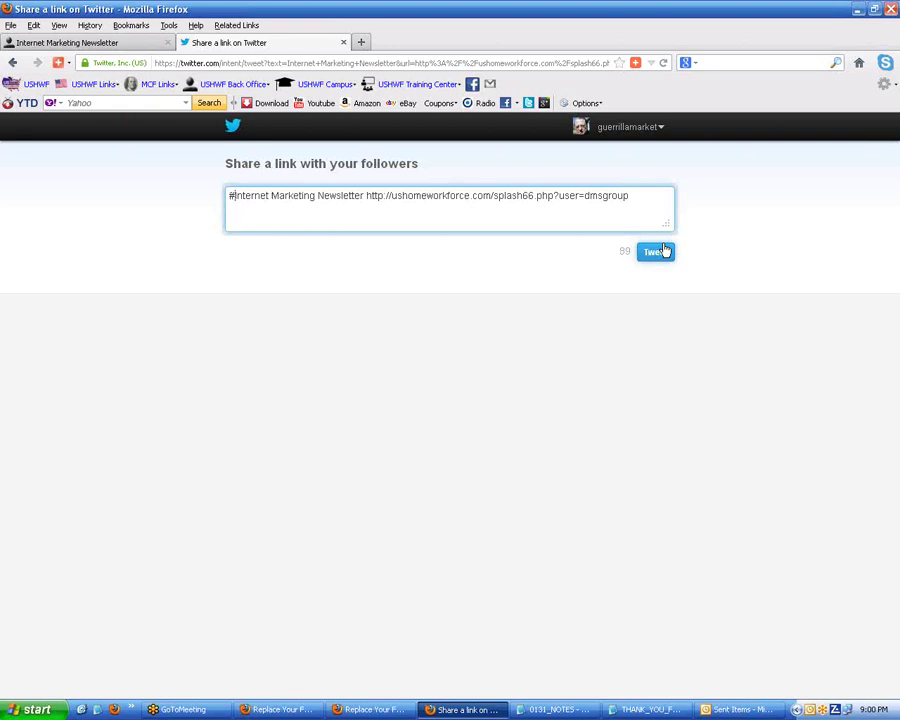
text(#)
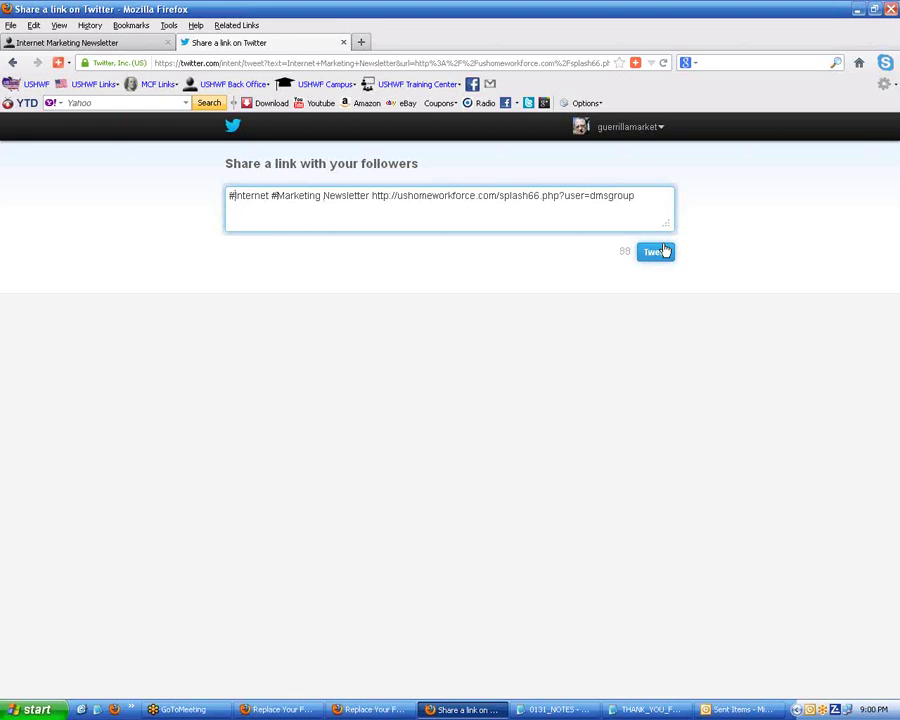
text(#)
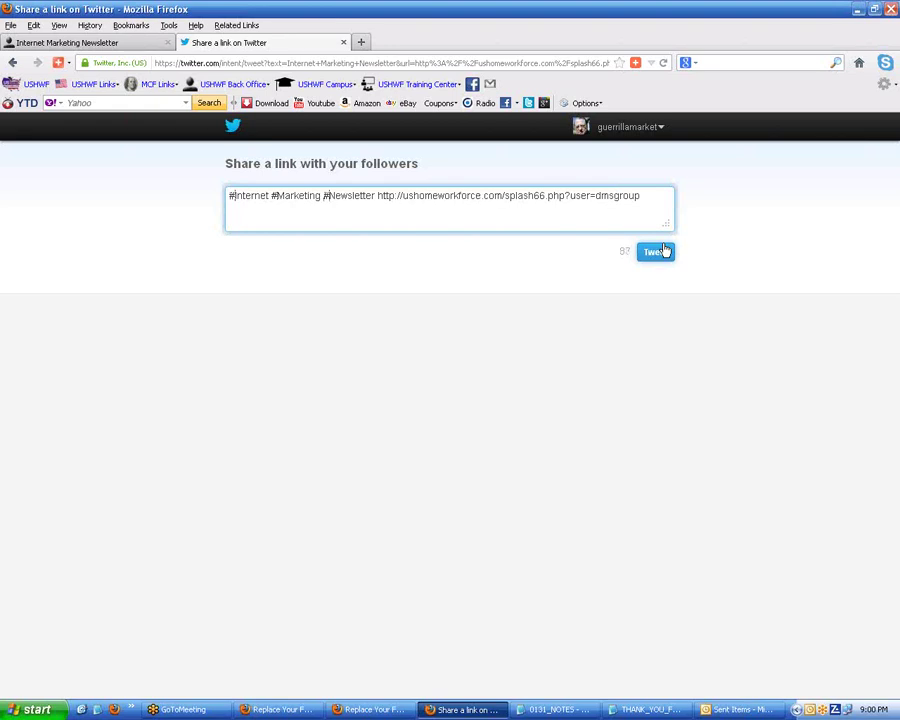
key(End)
click(661, 258)
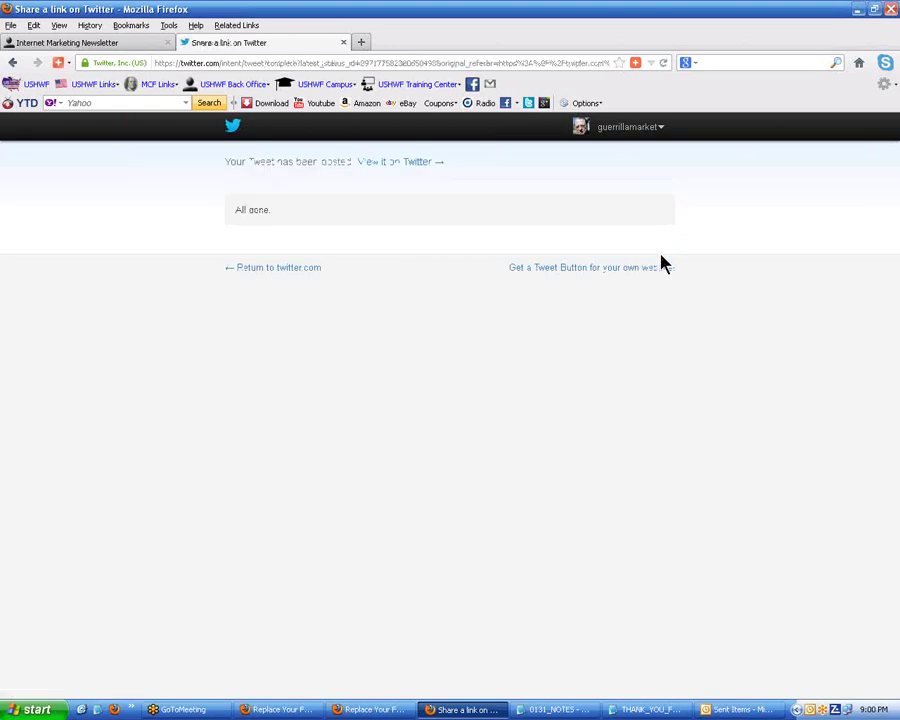
- View the posted tweet on Twitter, open its link, and close the linked page
click(406, 164)
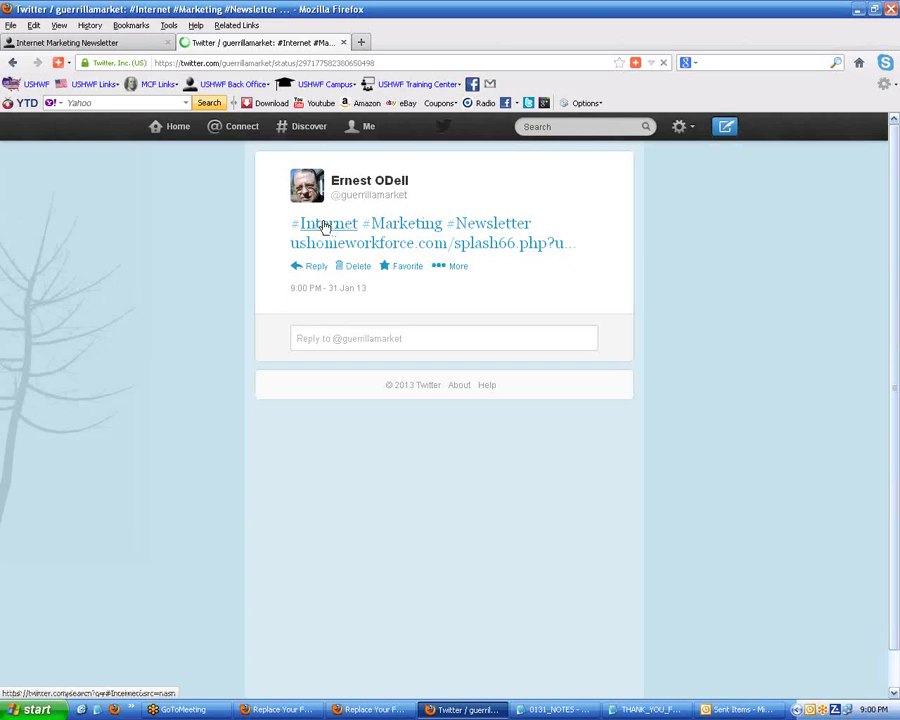
click(395, 247)
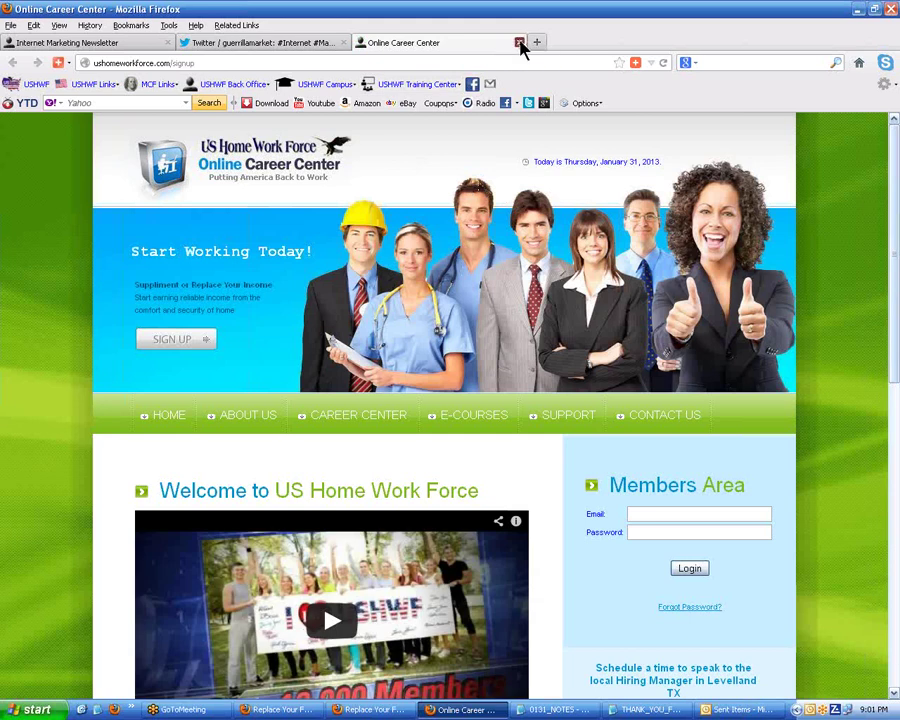
click(519, 43)
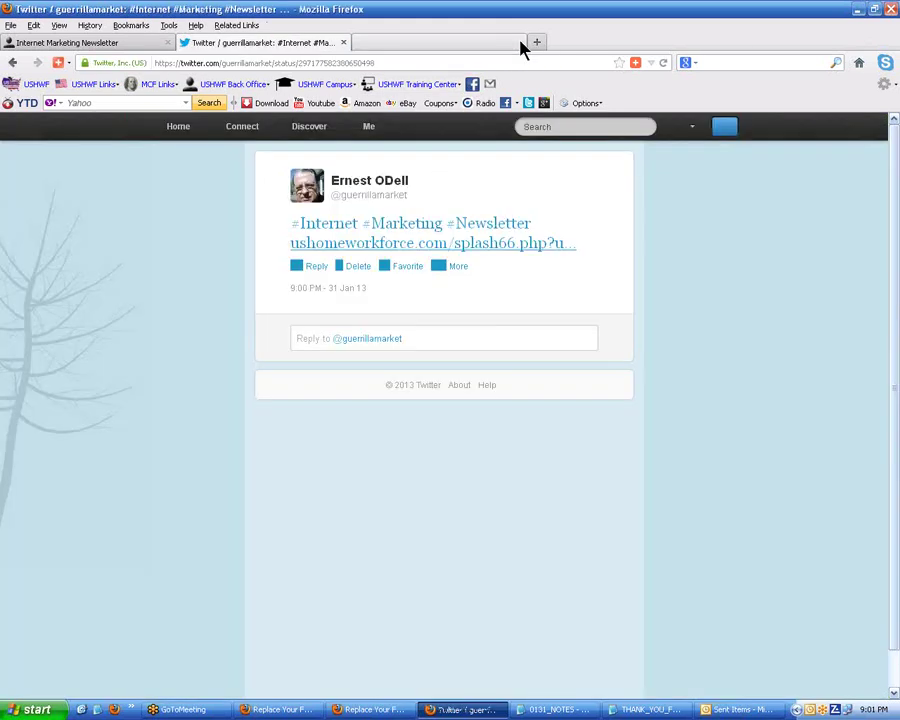
- Reopen the tweet's link, look over the newsletter page's web address, headline and subscription form, and close the page
click(488, 246)
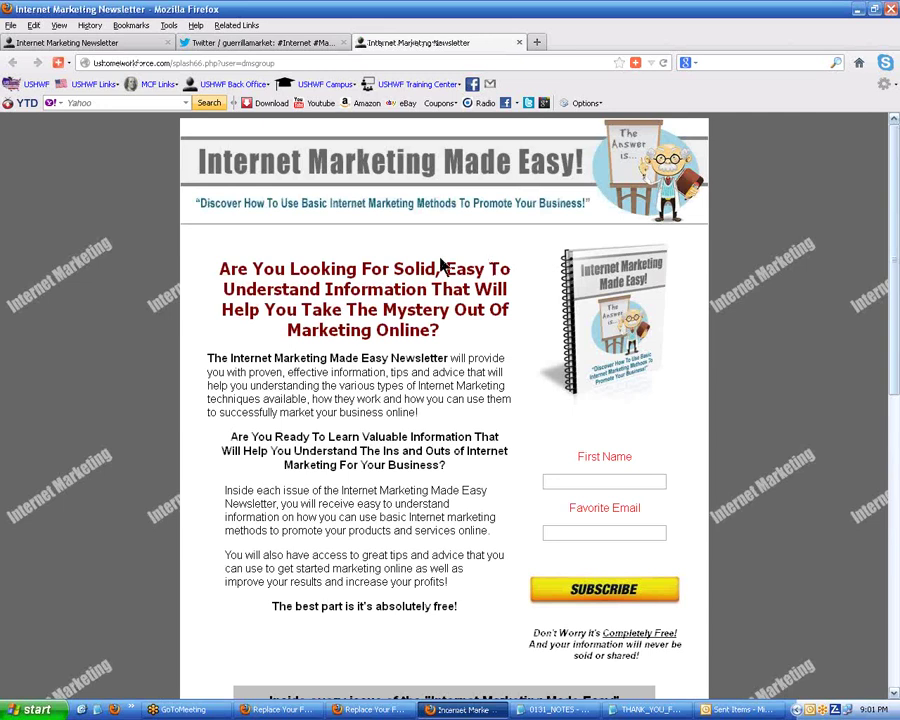
click(282, 62)
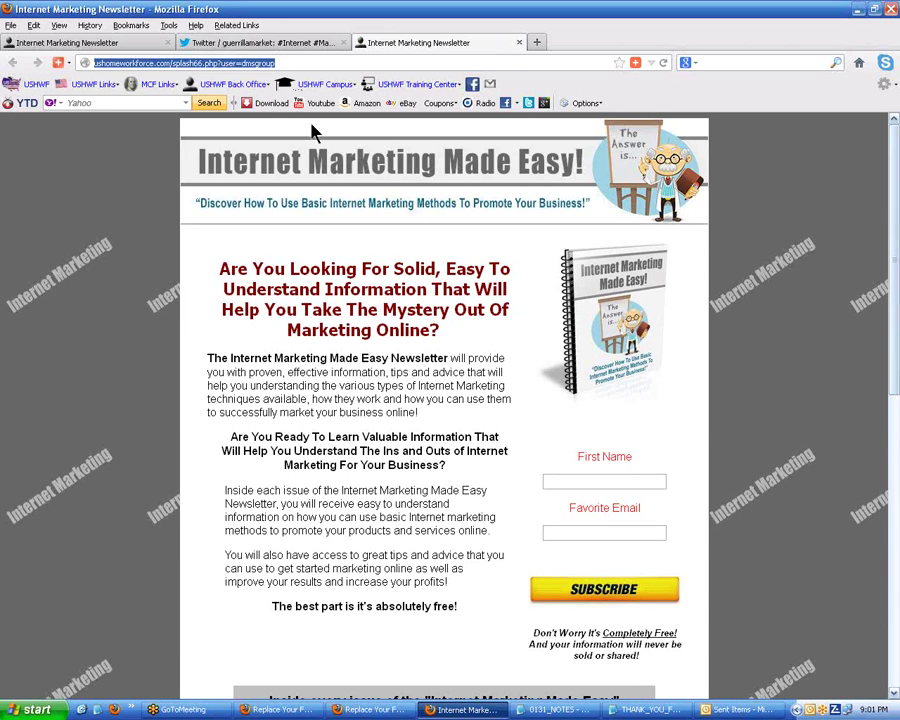
click(165, 313)
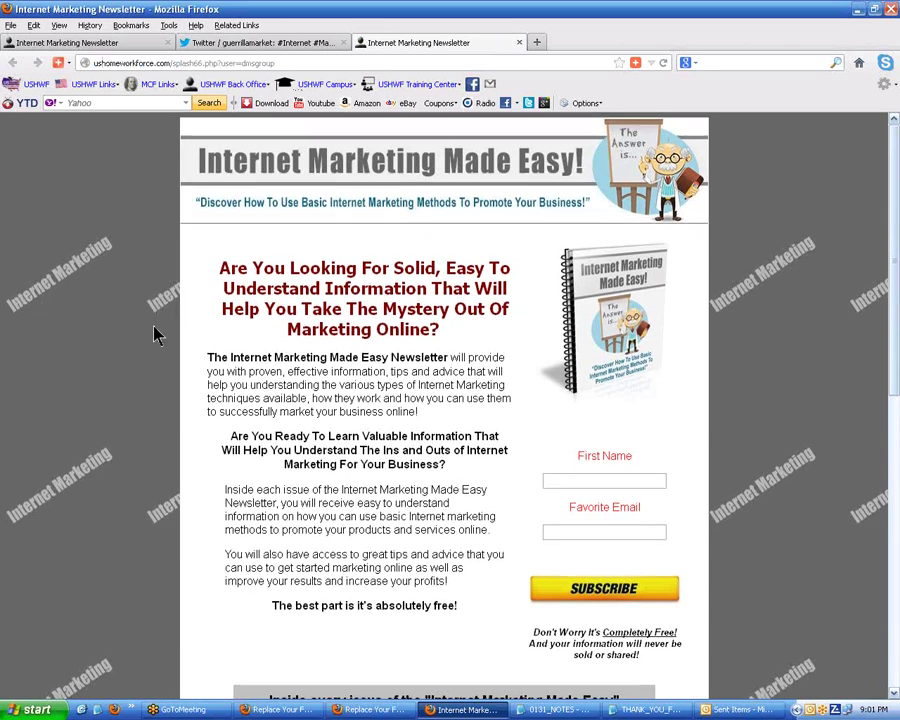
scroll(155, 335, down, 7)
scroll(155, 335, down, 3)
scroll(155, 335, up, 10)
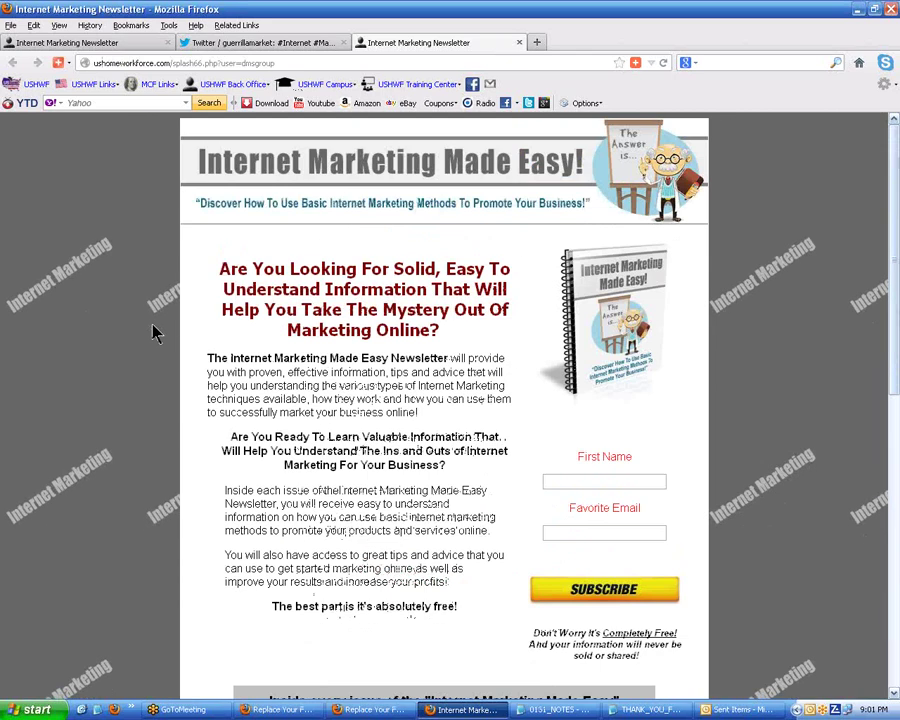
drag(229, 261, 418, 357)
click(356, 292)
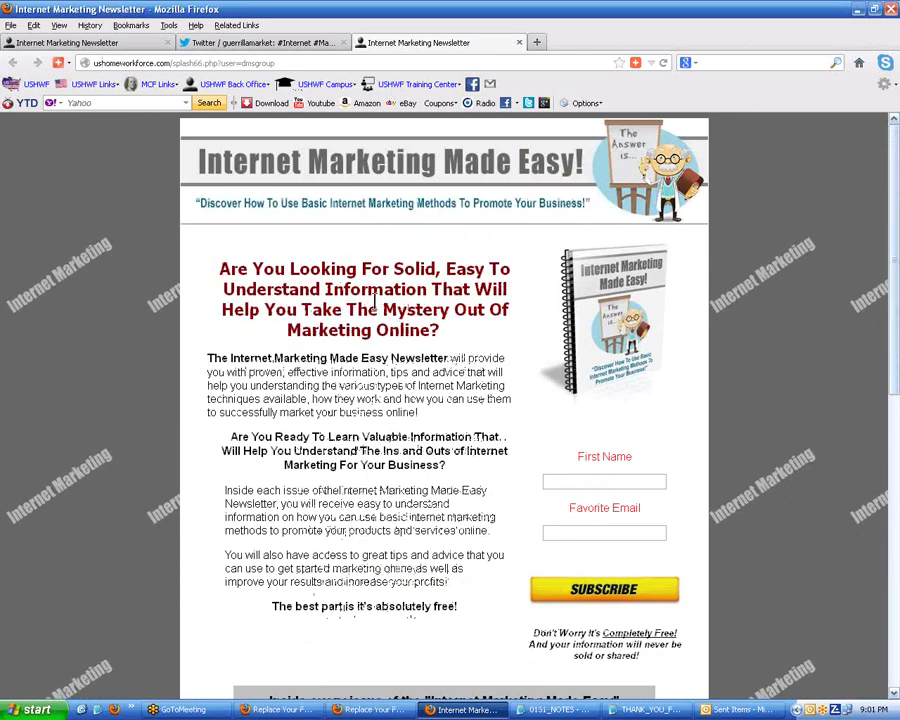
click(621, 485)
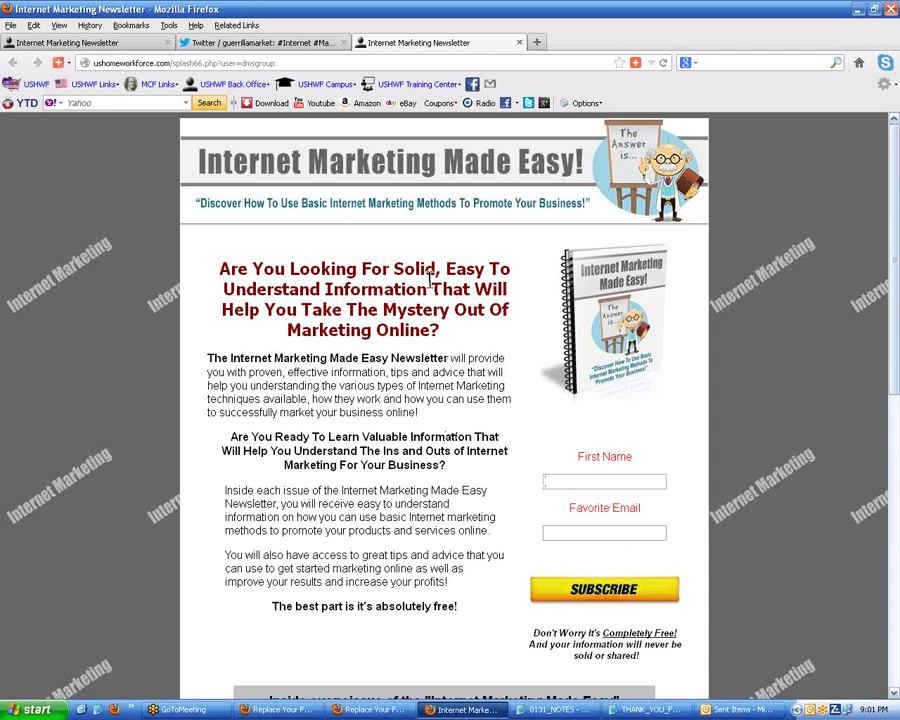
click(518, 43)
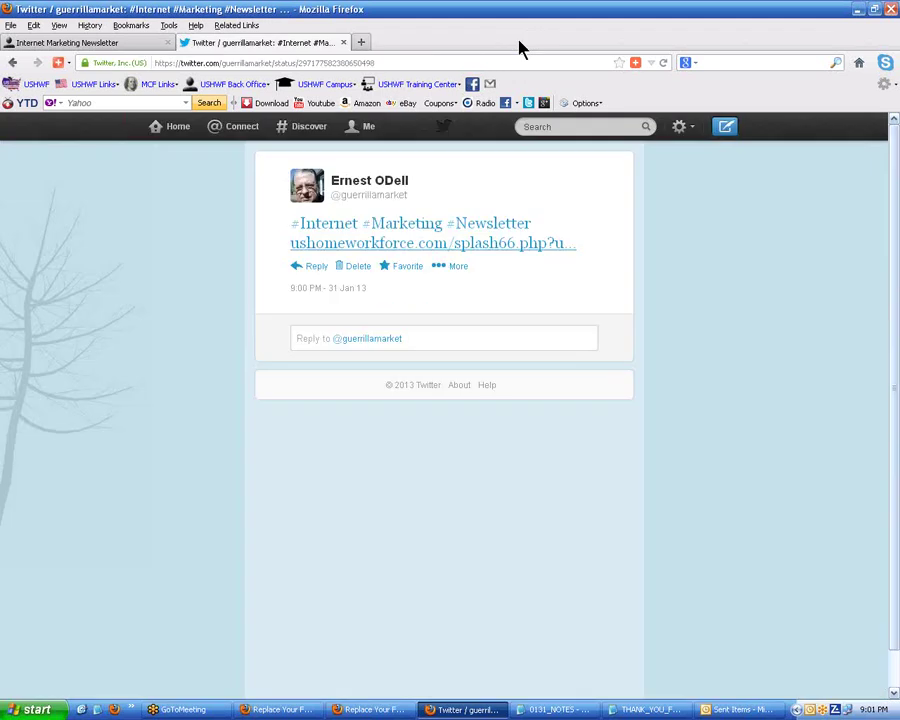
- Return to the Internet Marketing Newsletter page, share it to Facebook, and log in with the account's email and password
click(28, 42)
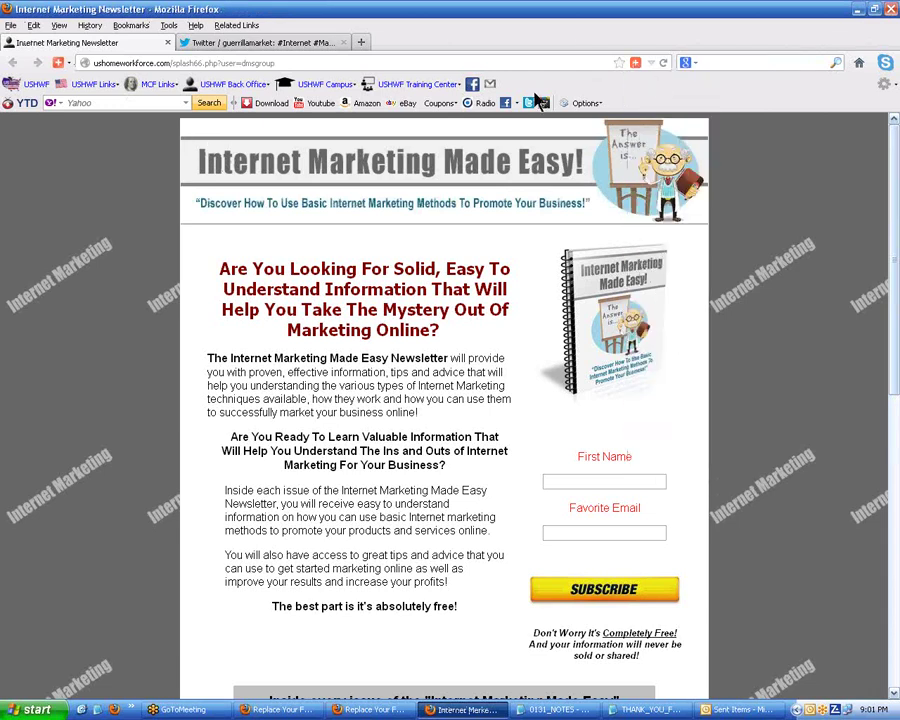
click(281, 175)
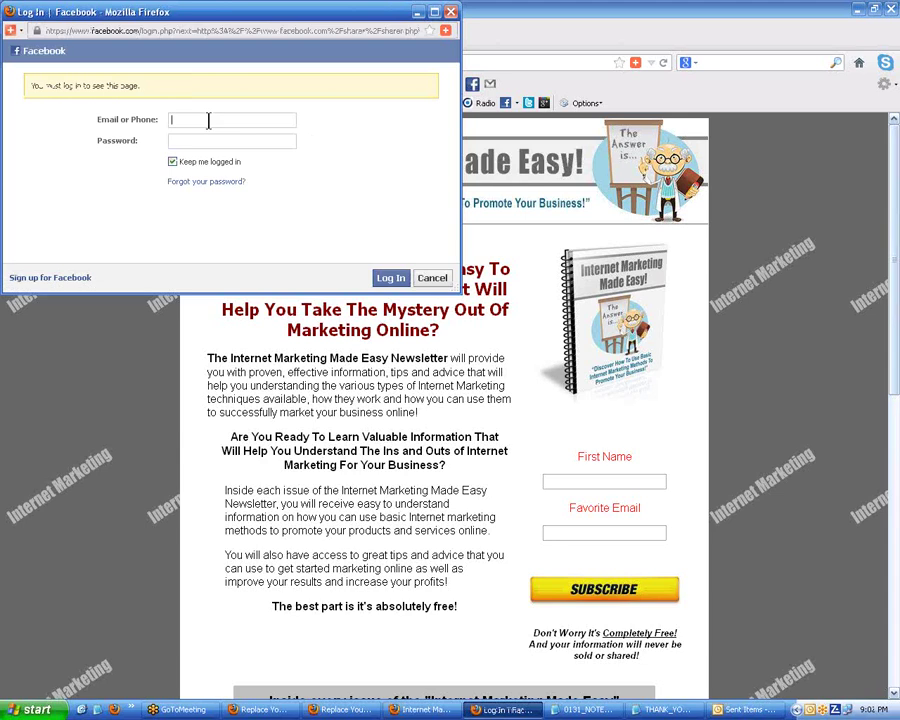
click(208, 120)
click(190, 128)
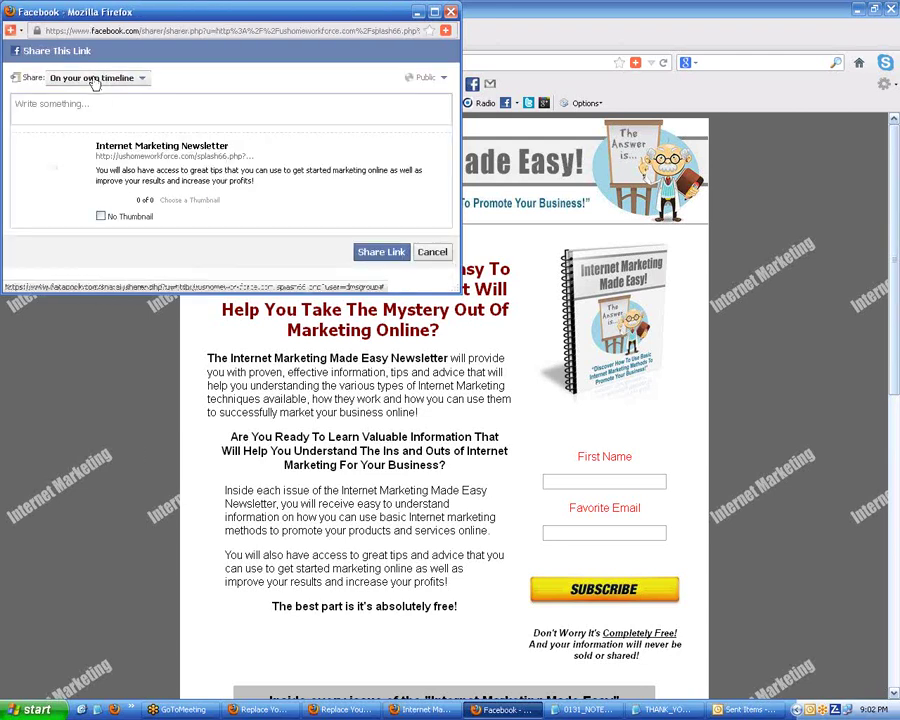
- Set the Facebook share destination to a friend's timeline and search for a friend by name
click(92, 80)
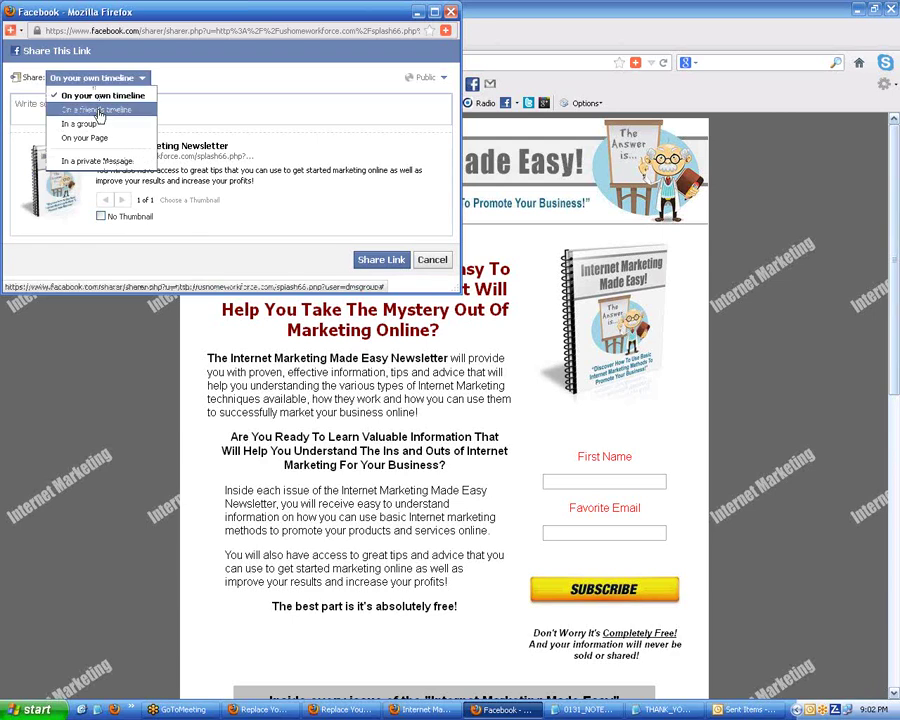
click(70, 110)
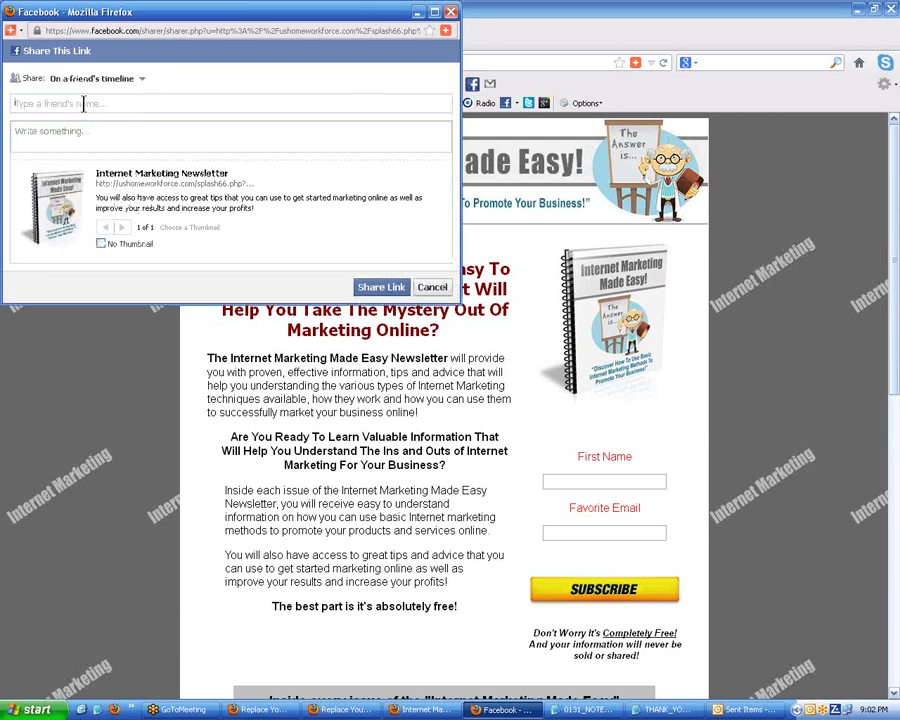
text(ga)
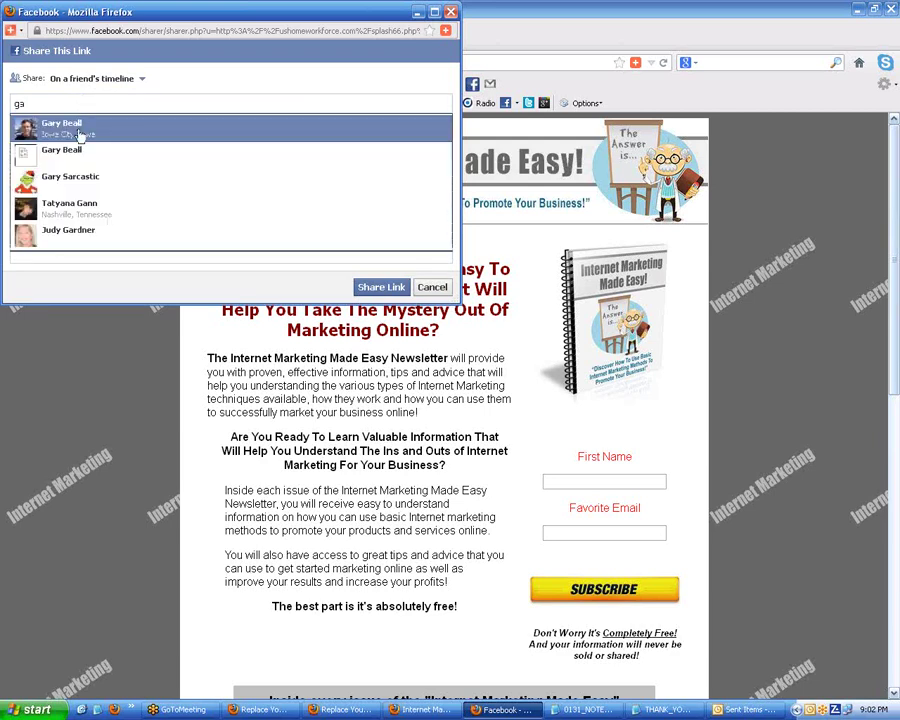
- Change the share destination to a group and select the Master List Builders group
click(82, 80)
click(79, 124)
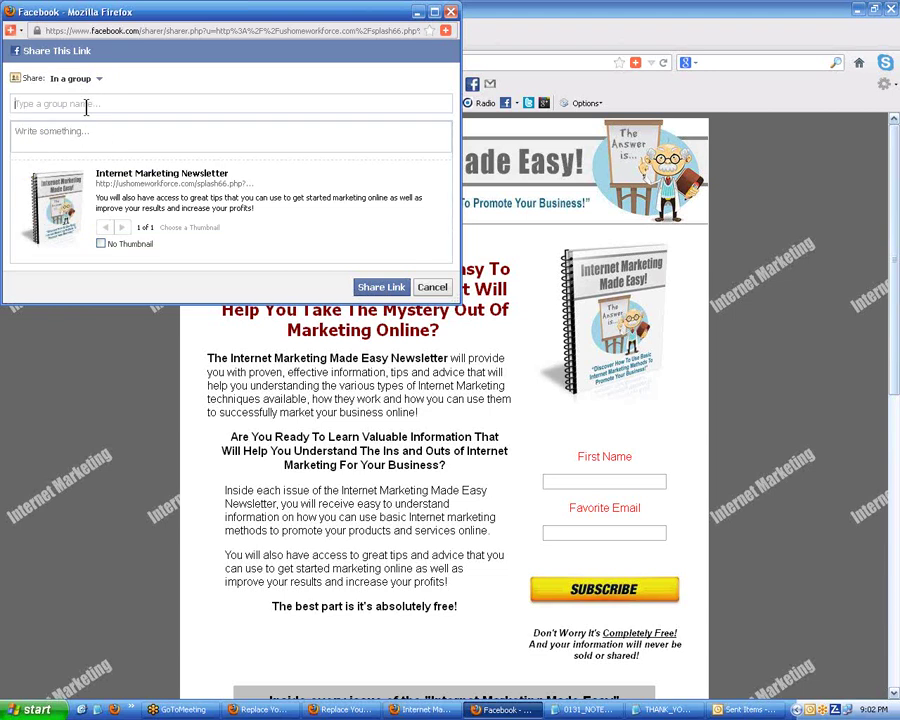
click(86, 106)
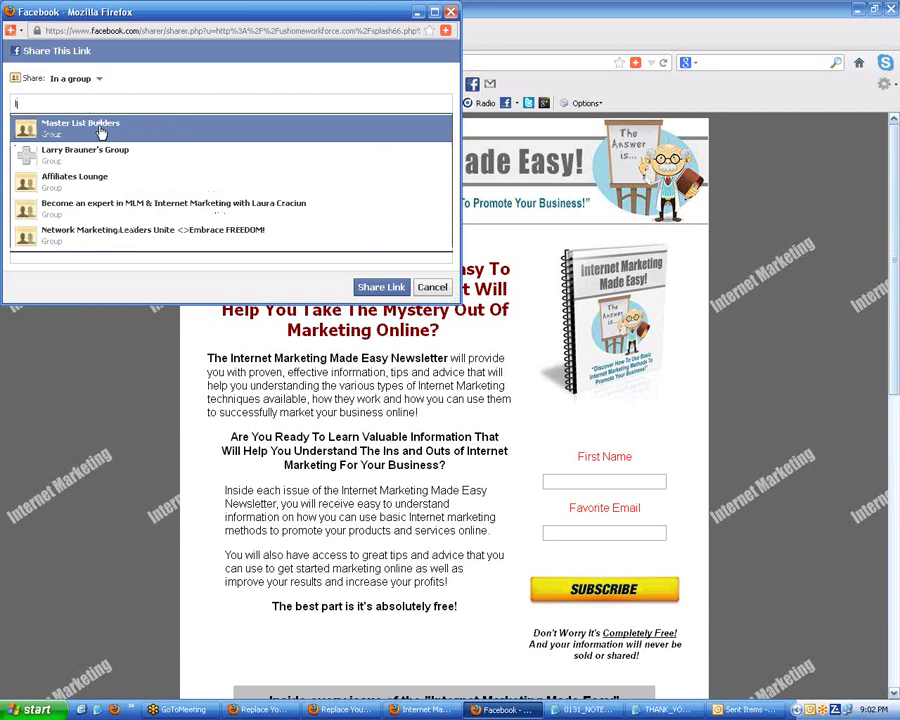
click(101, 132)
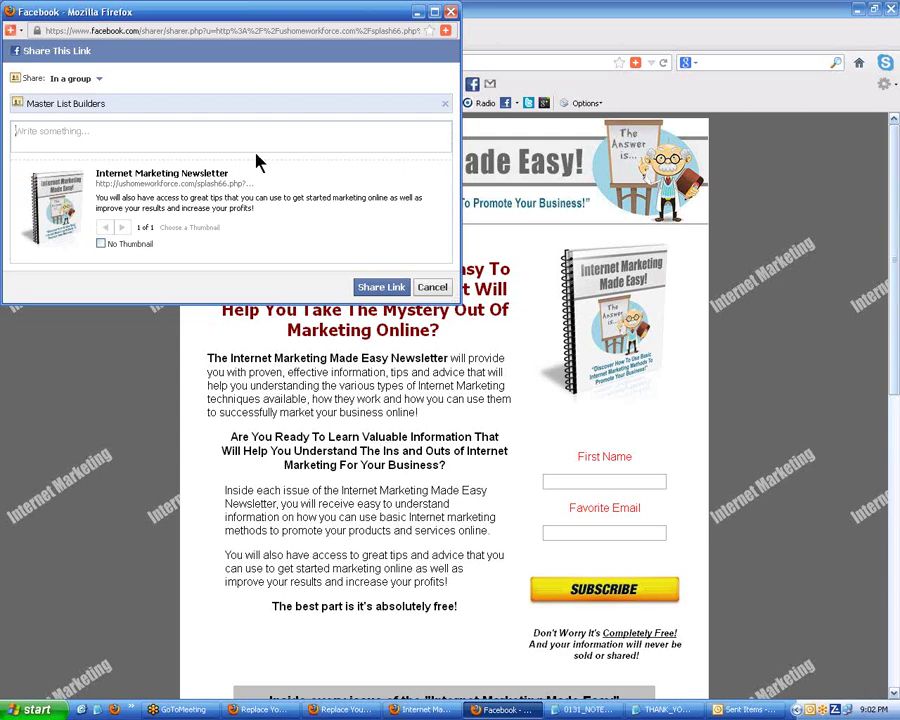
- Set the Facebook share destination to your own page, look through the available pages, and close the share window without posting
click(72, 78)
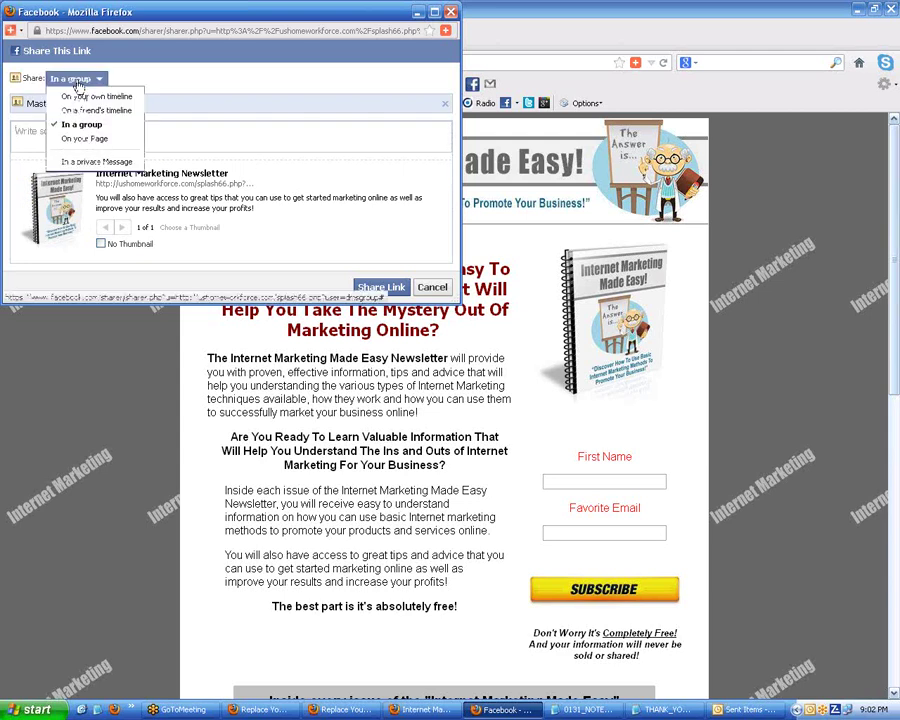
click(96, 142)
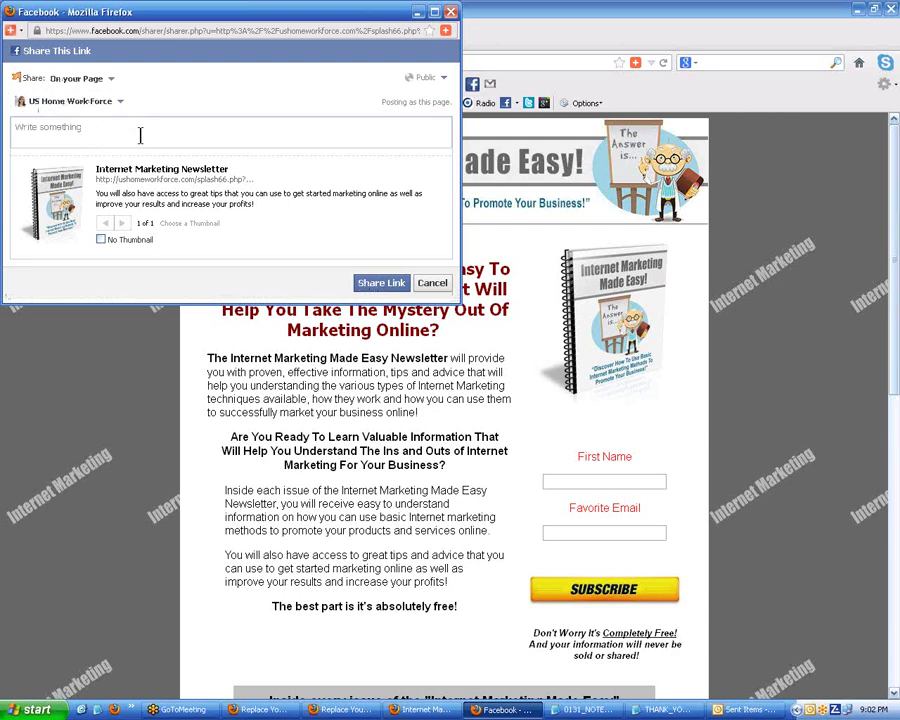
click(73, 103)
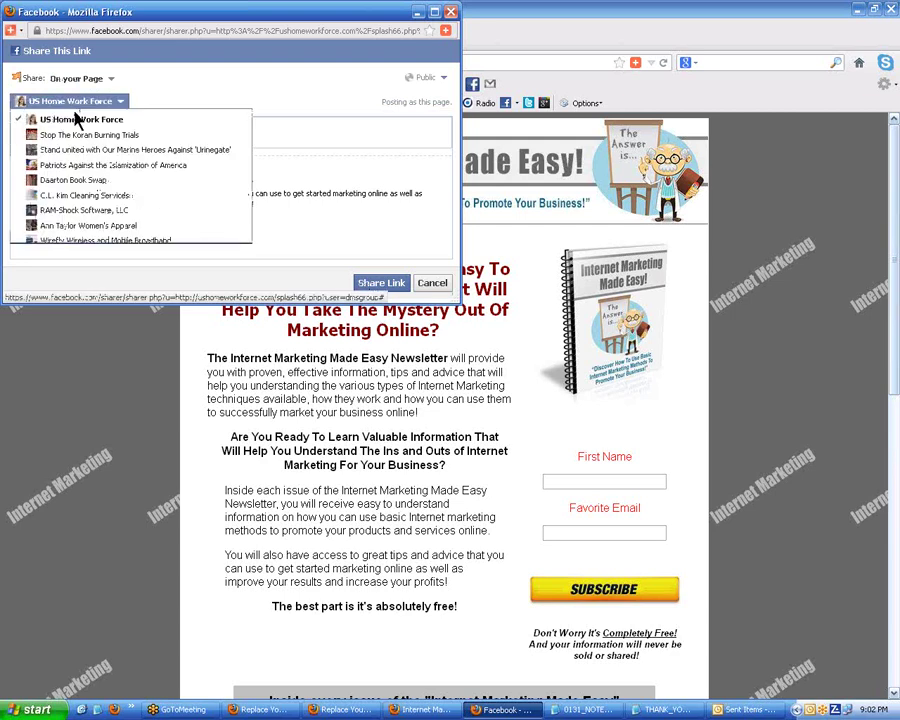
scroll(100, 155, down, 1)
scroll(95, 201, down, 10)
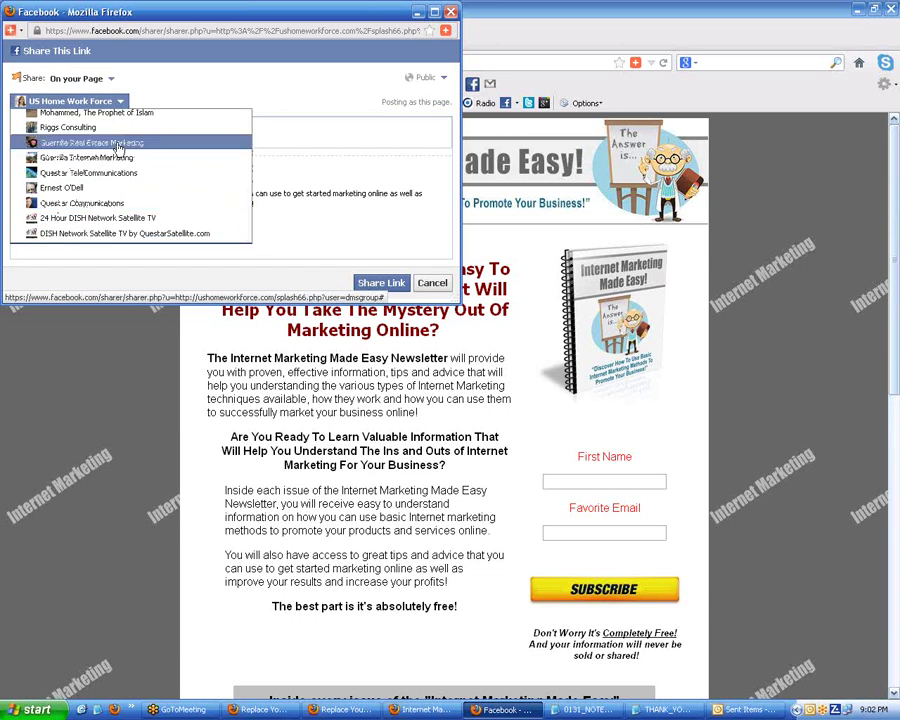
scroll(120, 189, up, 10)
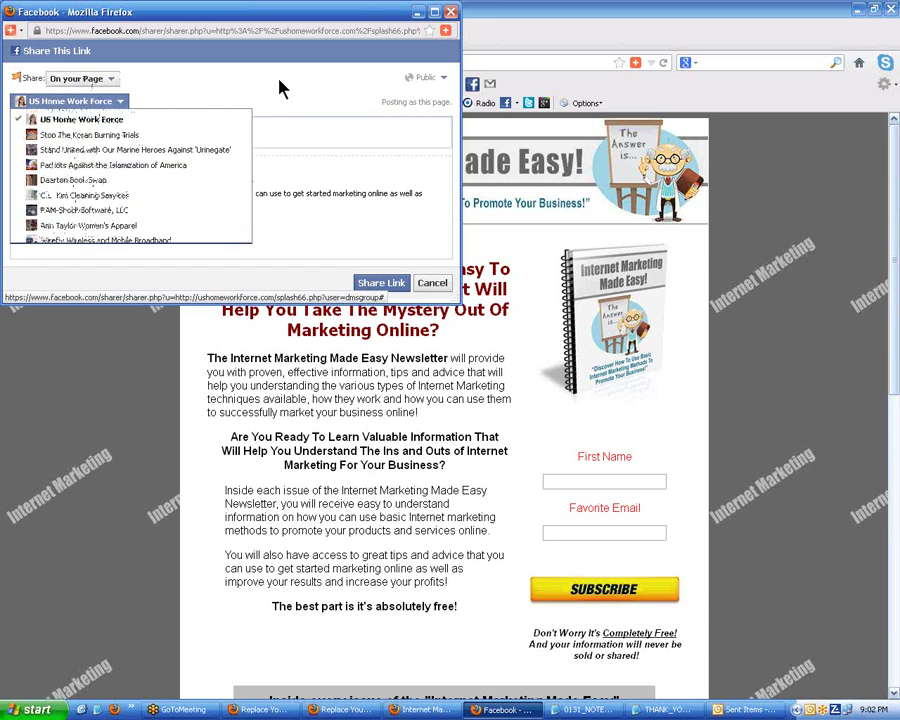
click(451, 13)
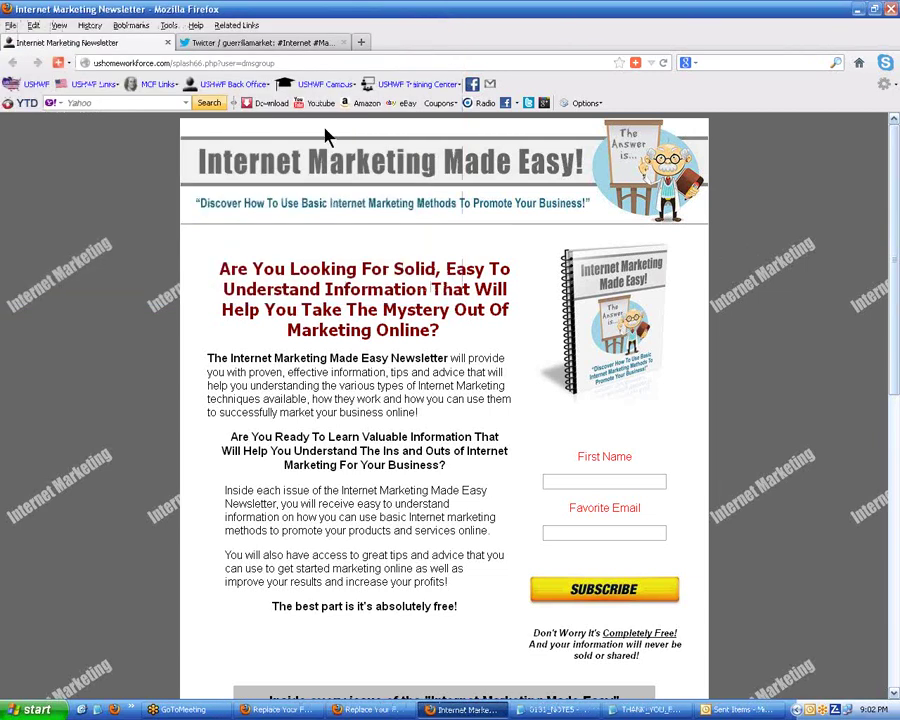
- Share the Internet Marketing Newsletter page to Google Bookmarks and sign in with the account's email and password
click(641, 63)
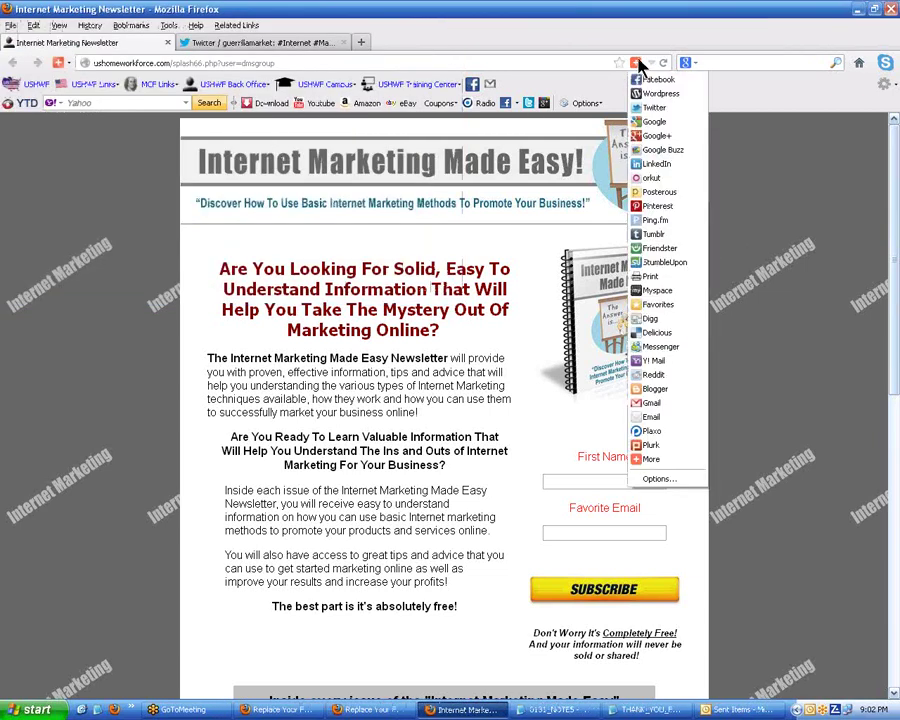
click(652, 123)
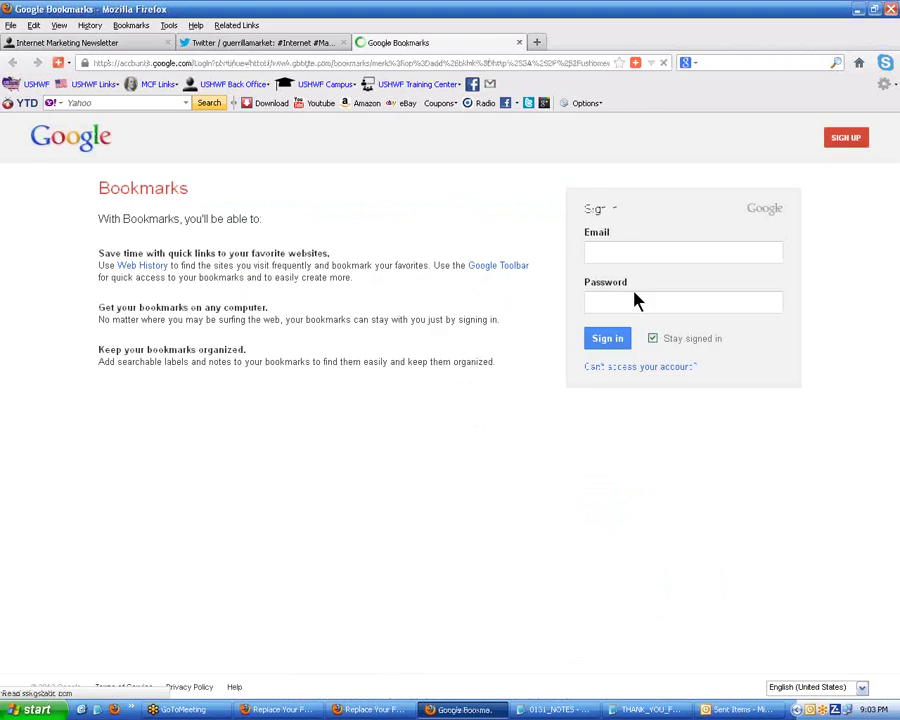
click(622, 250)
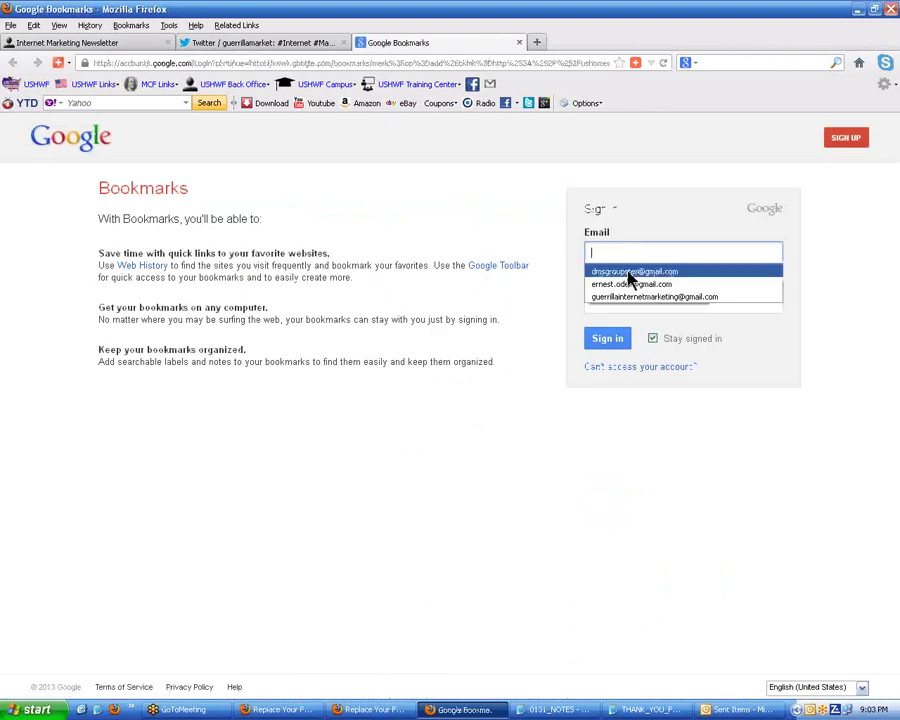
click(632, 272)
click(600, 340)
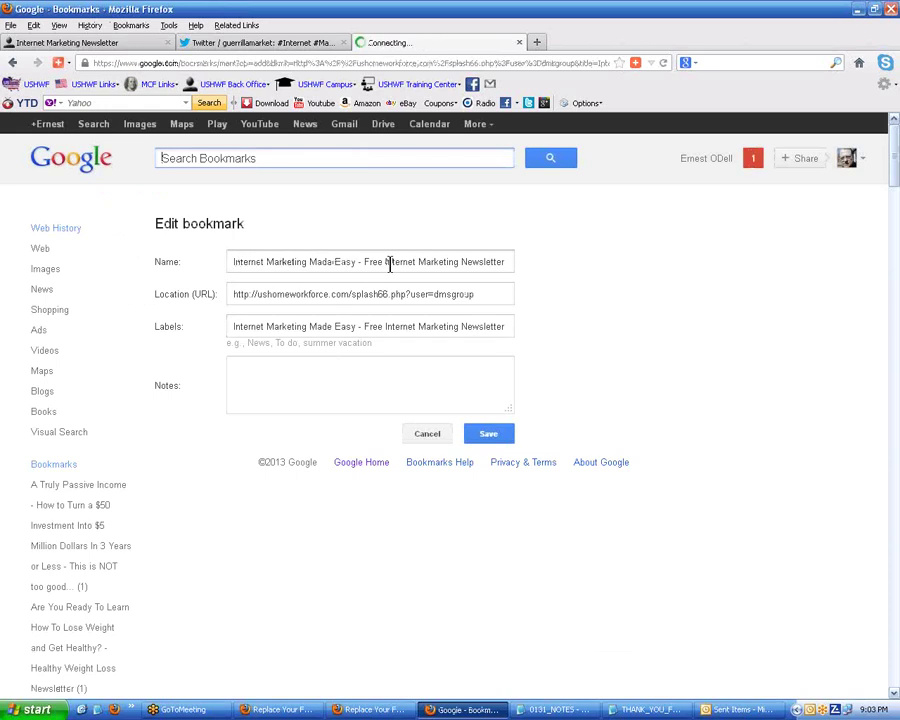
- Copy the bookmark's name into its notes and save the bookmark
click(390, 262)
key(End)
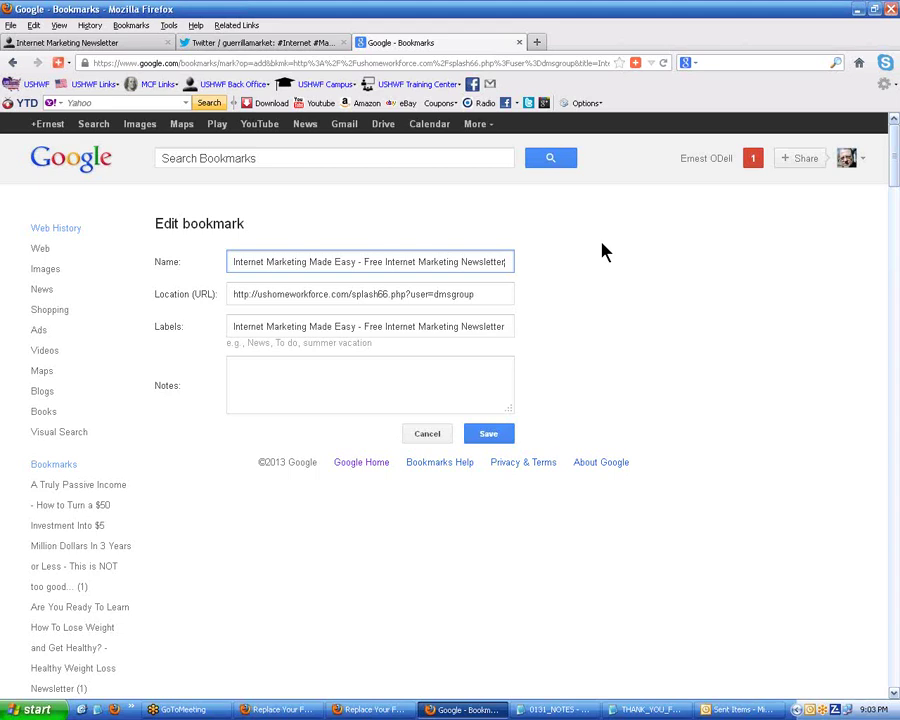
key(ctrl+a)
key(ctrl+c)
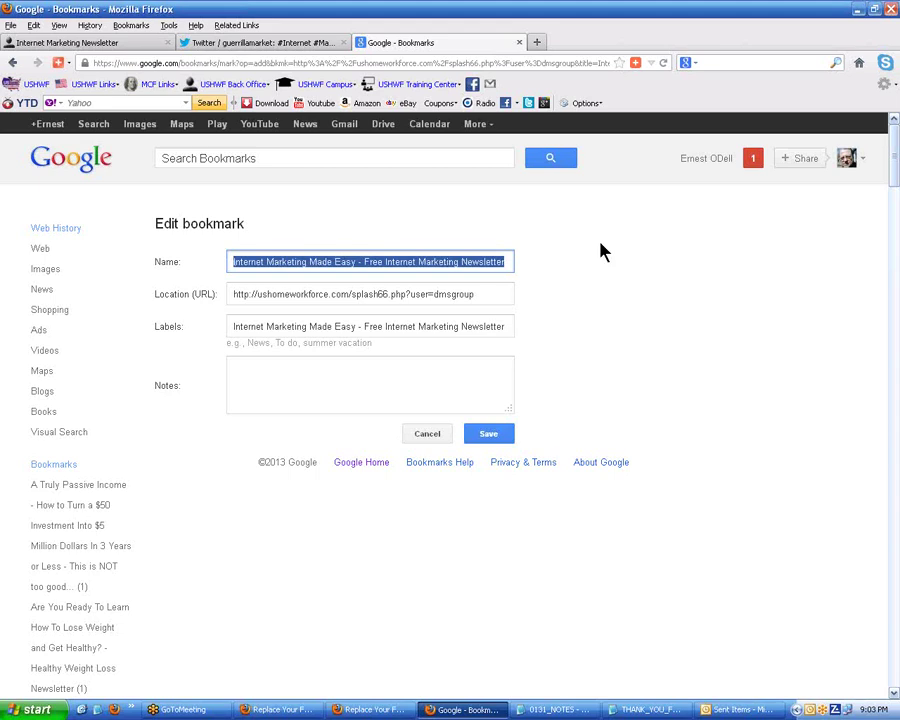
click(495, 295)
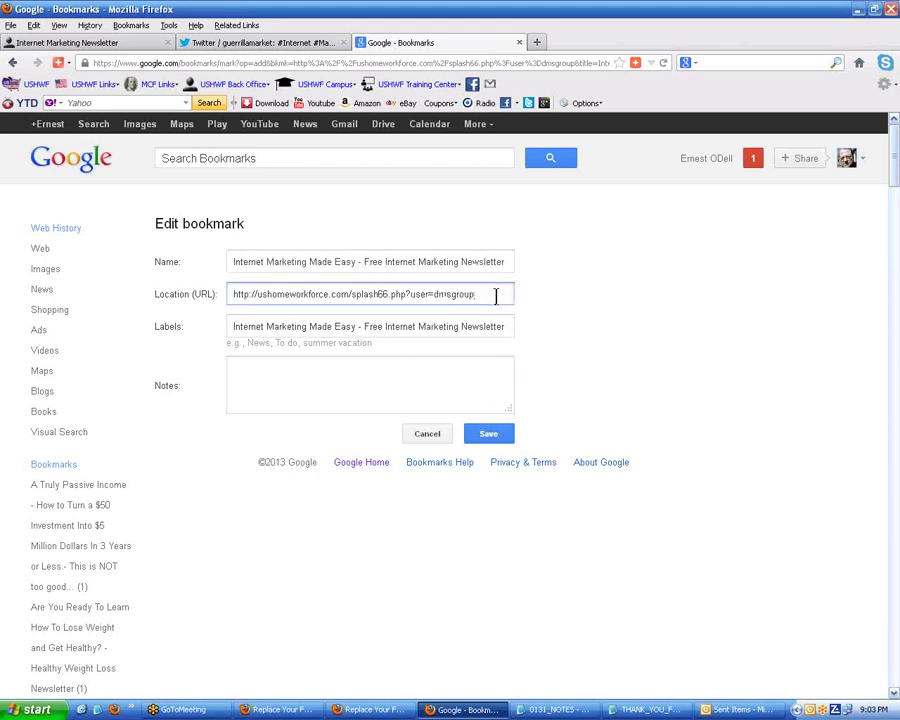
click(266, 392)
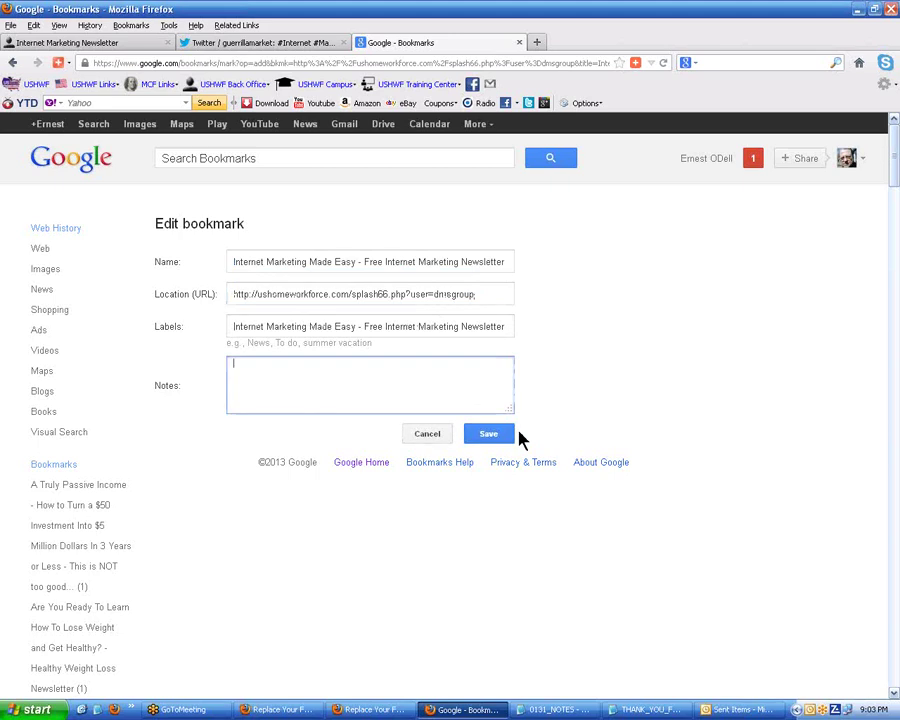
key(ctrl+v)
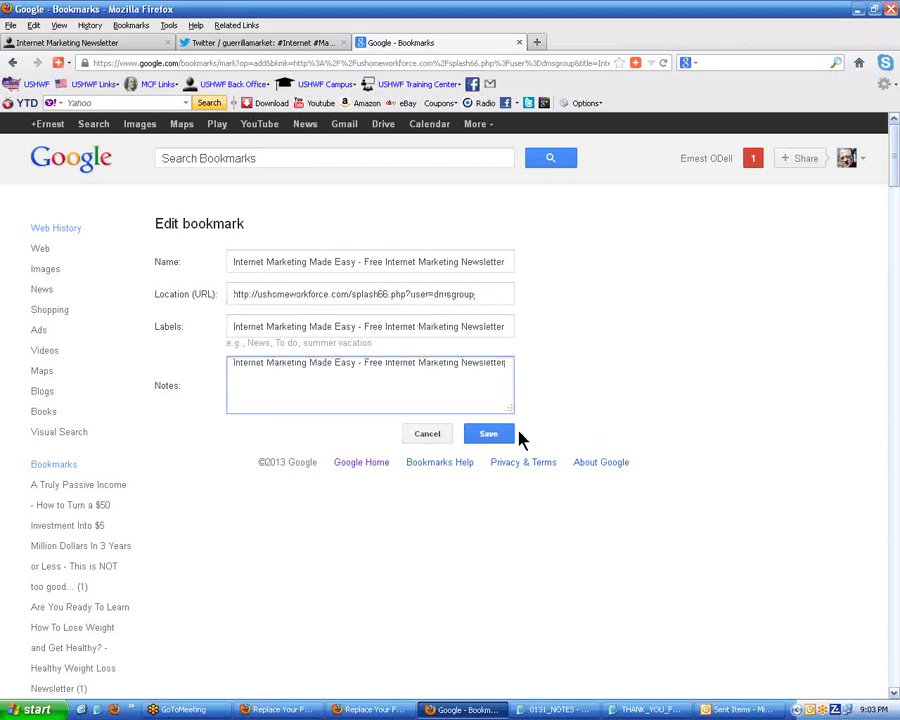
click(500, 436)
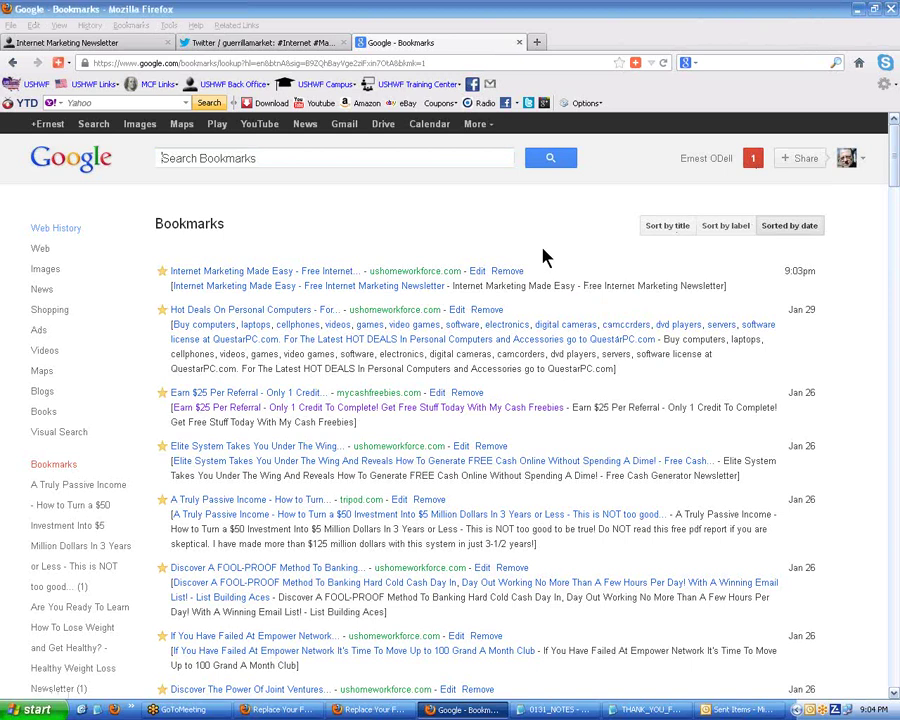
- Open the newly saved newsletter bookmark for editing at its notes
click(476, 271)
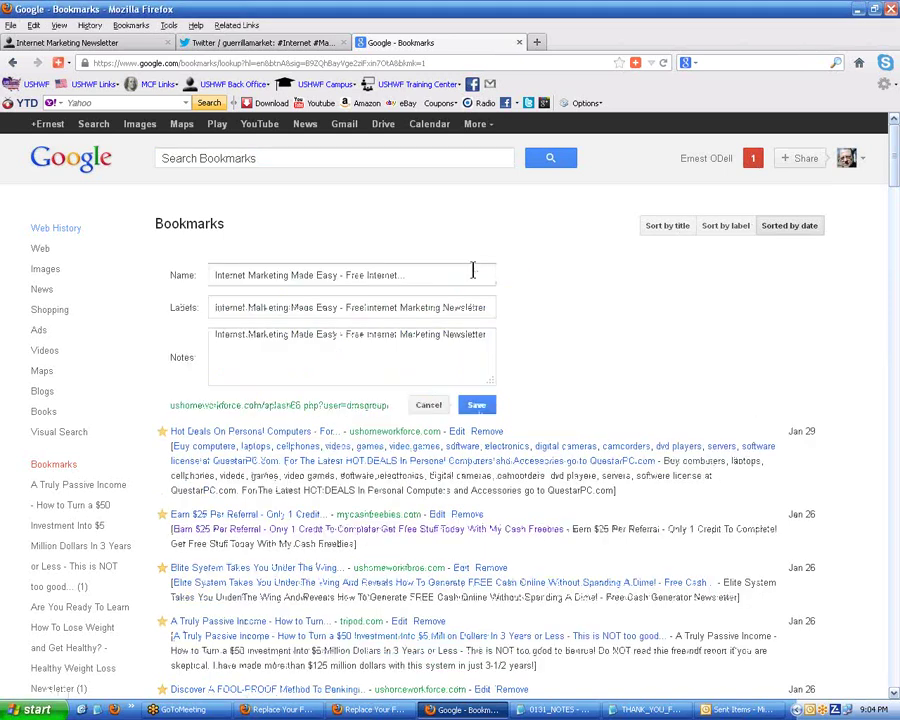
click(408, 352)
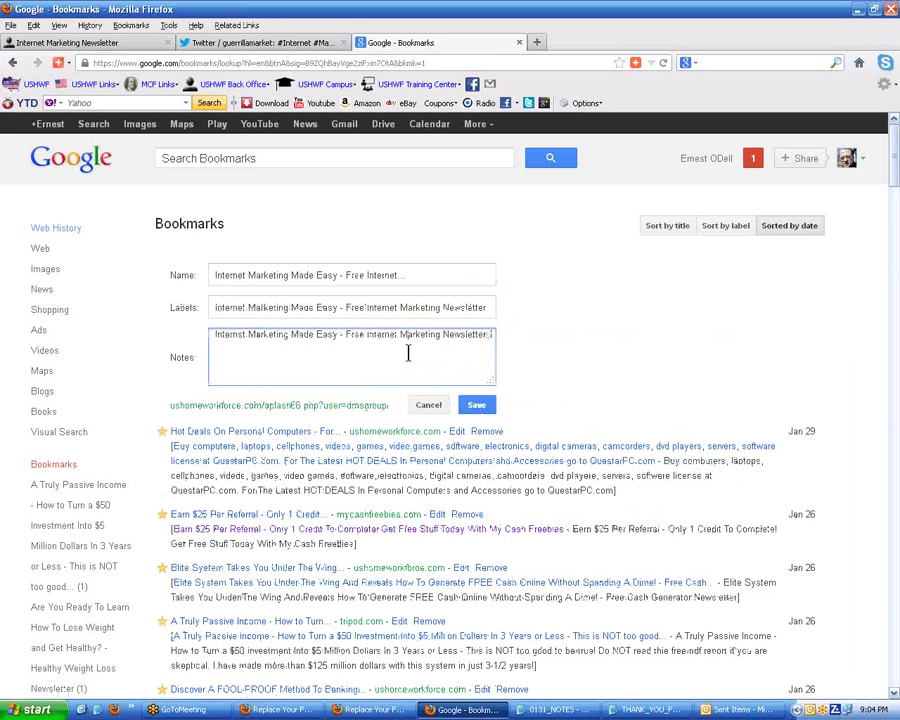
- Examine the Internet Marketing Newsletter page's source code for its meta tags and copy text, and close the source view
click(88, 44)
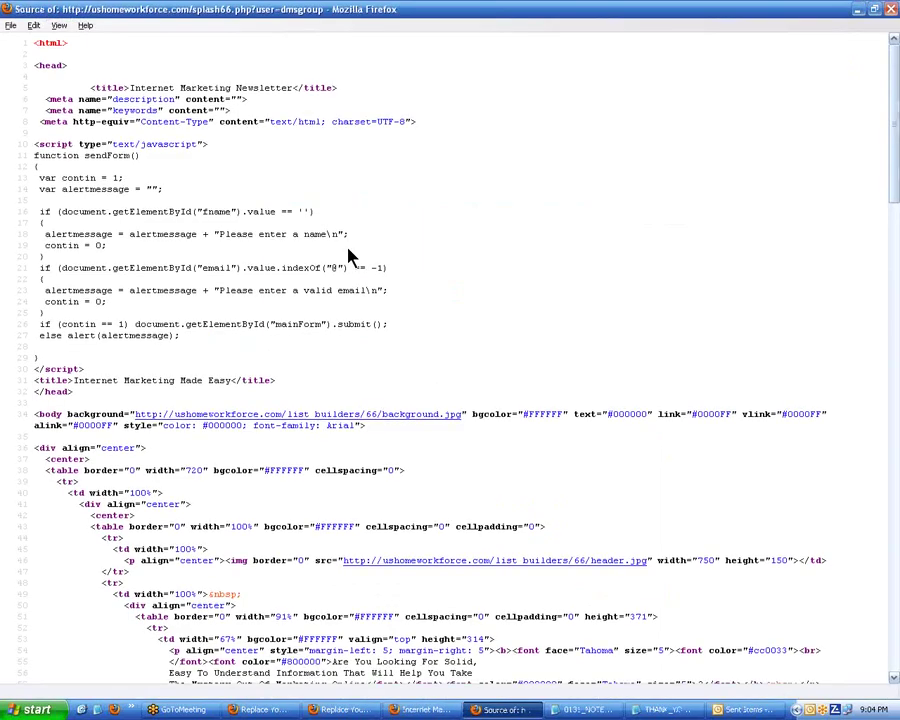
scroll(348, 257, down, 13)
scroll(348, 250, down, 5)
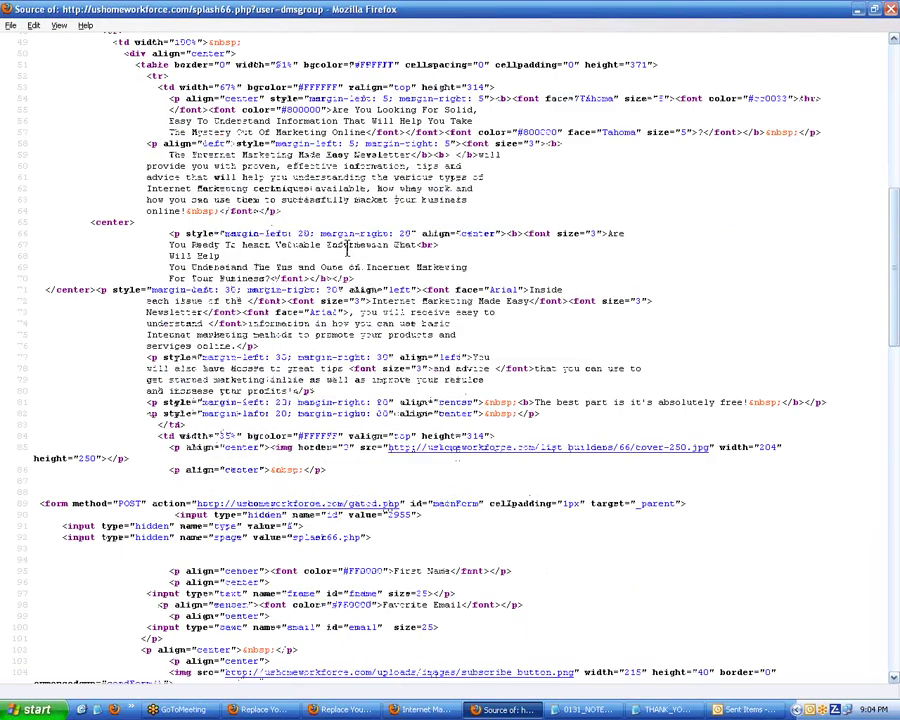
scroll(348, 250, down, 10)
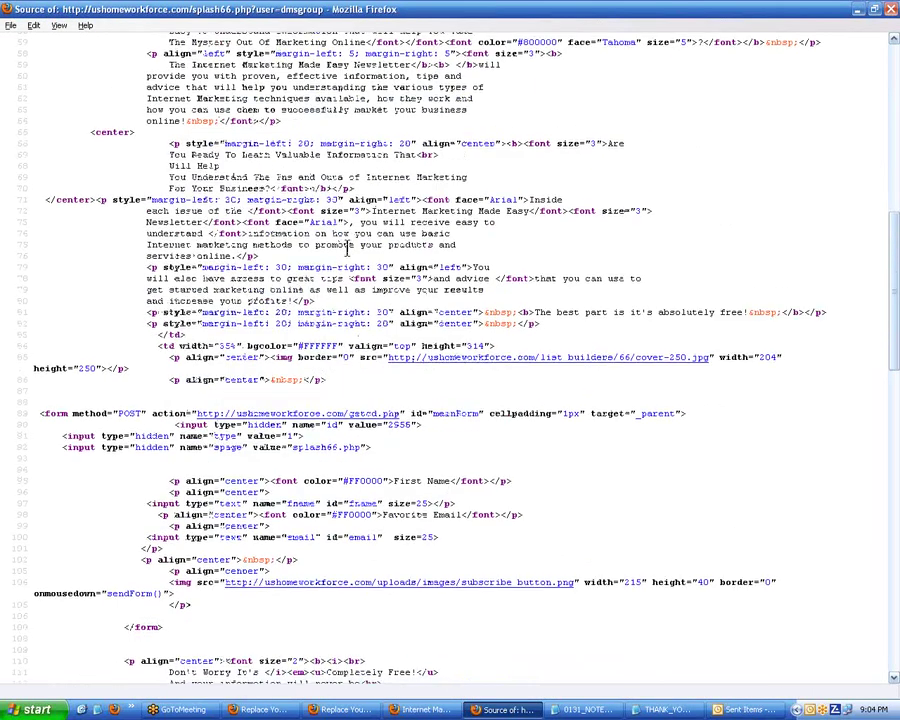
scroll(348, 255, down, 7)
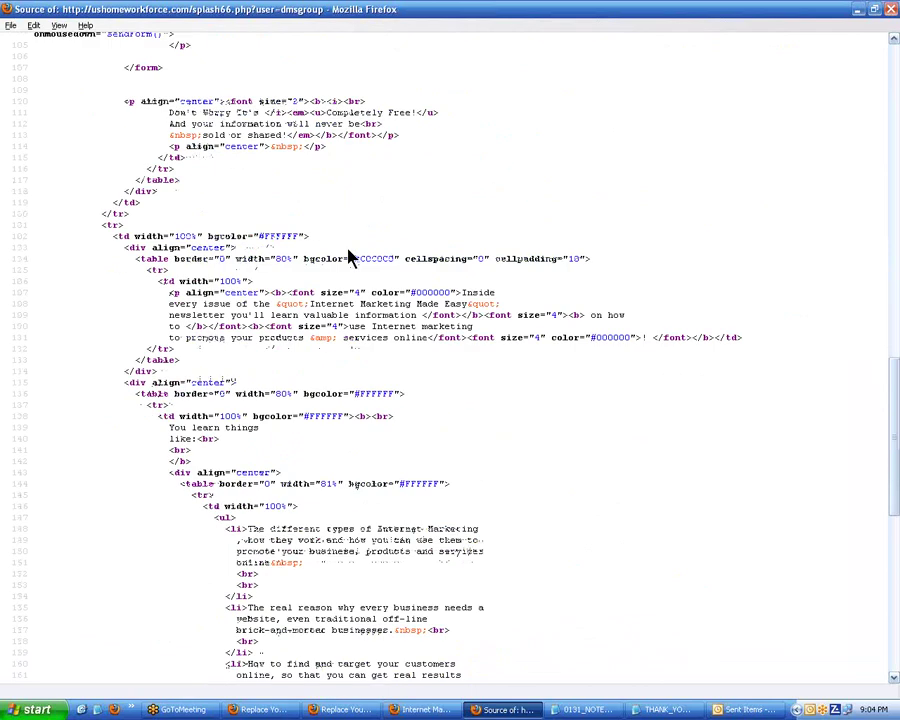
scroll(348, 252, down, 7)
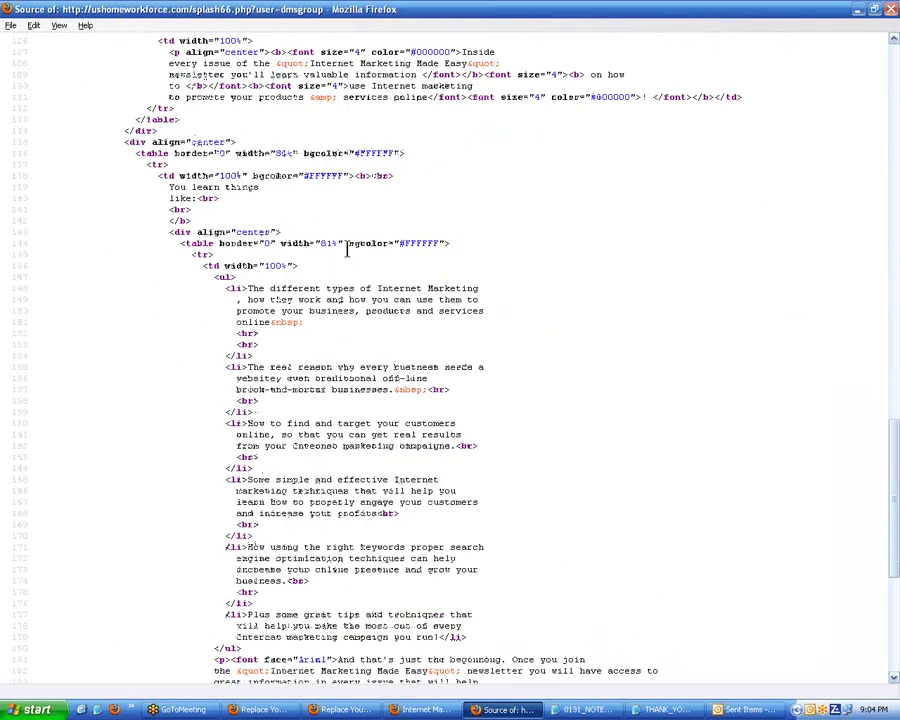
click(892, 12)
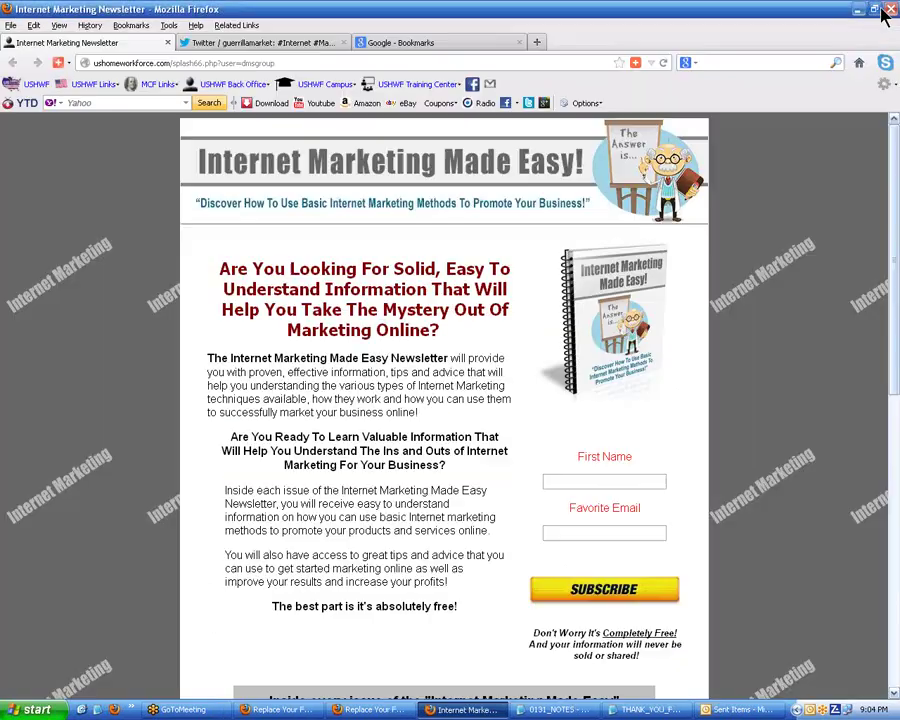
- Append "how to make money working from home, work from home jobs, work at home jobs, work at home, work from home" to the bookmark's notes and save
click(402, 43)
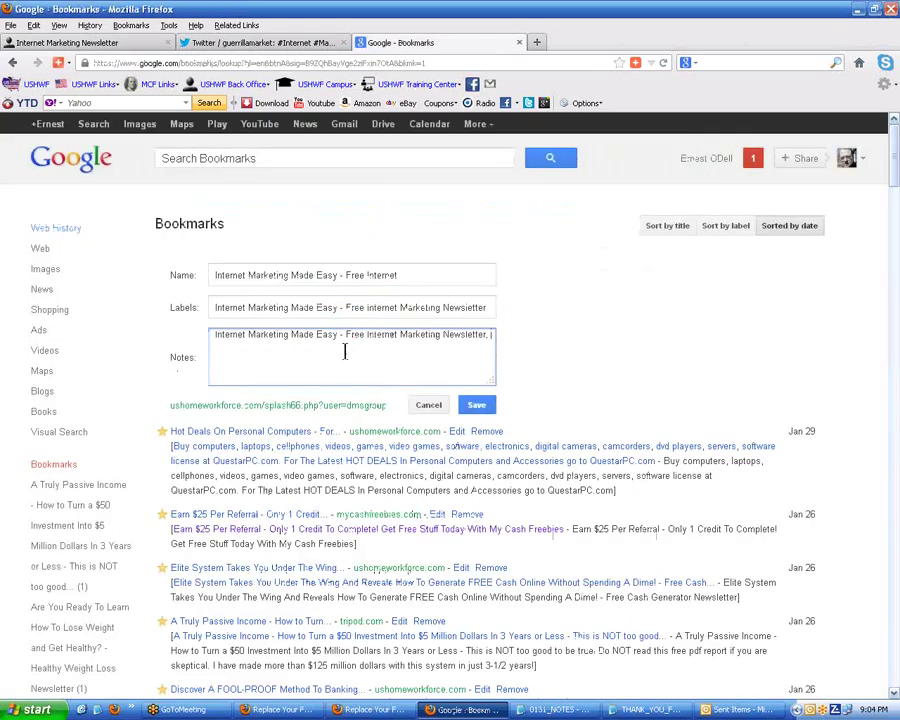
text(how to make money working from ho)
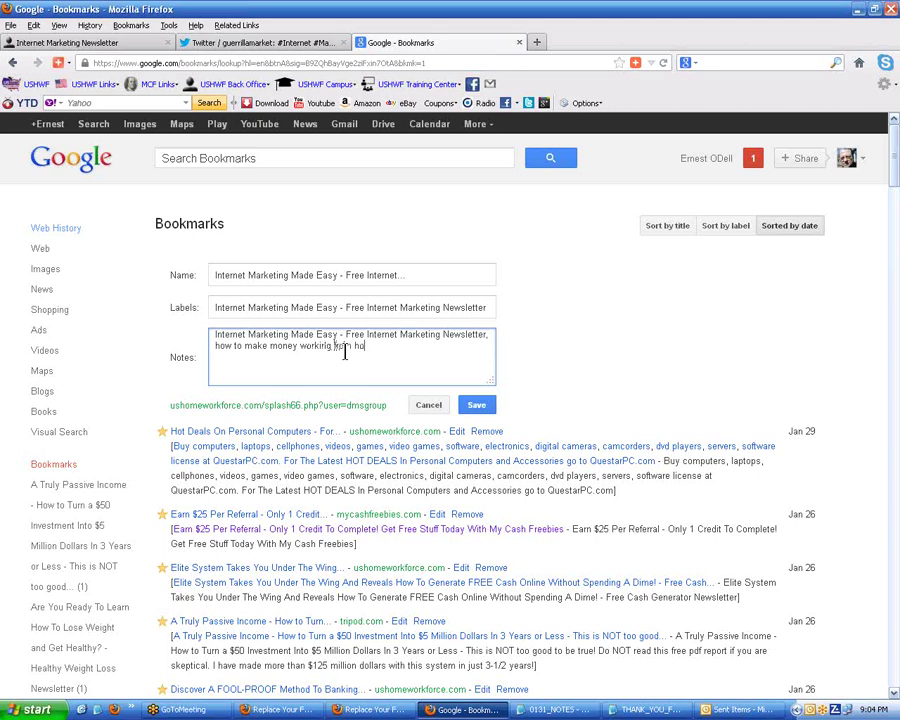
text(me, work from home jobs,)
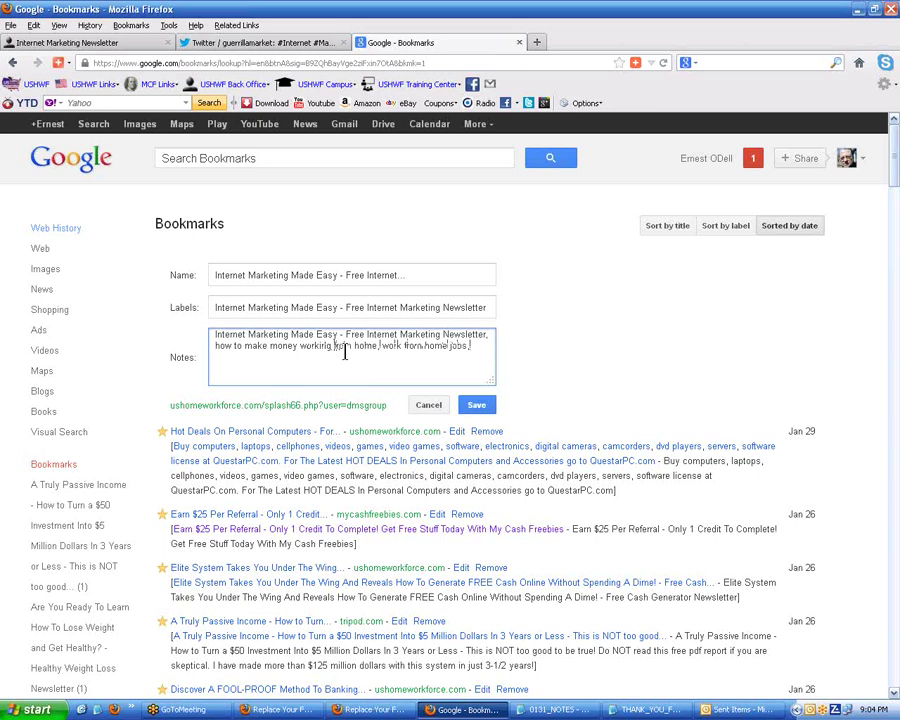
text( work at home jobs, work a)
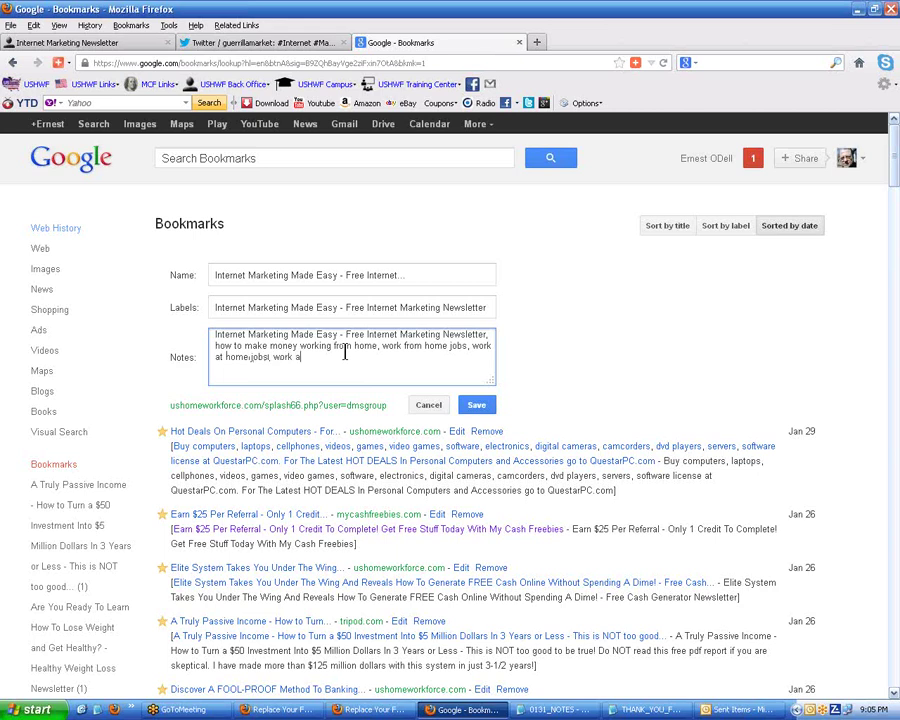
text(t home, work from home)
click(477, 406)
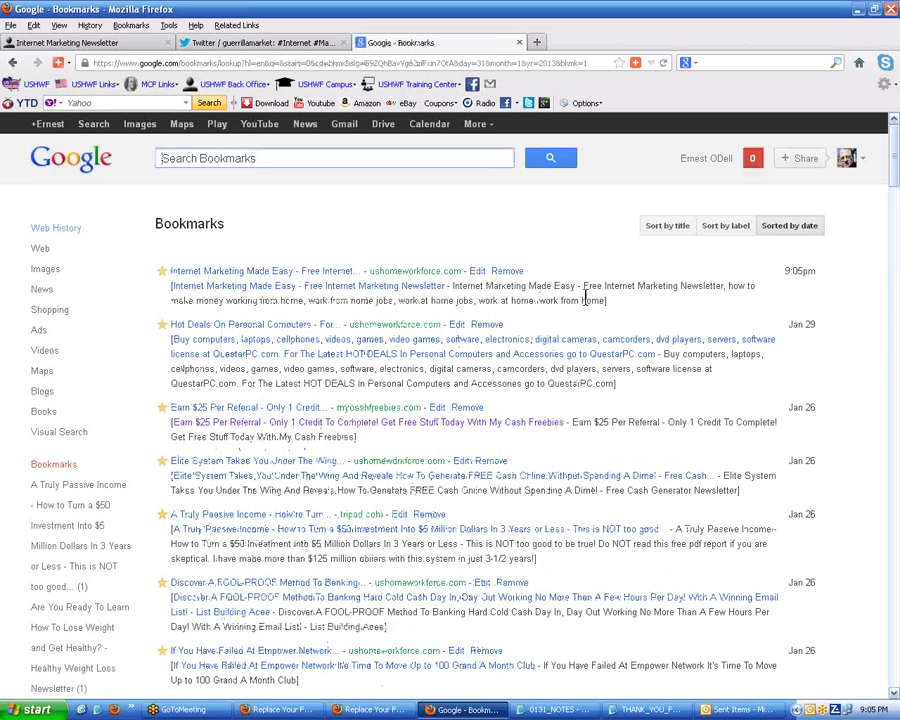
- Review the saved newsletter bookmark's title and keyword notes, and look over the available AddThis sharing services
drag(605, 300, 533, 287)
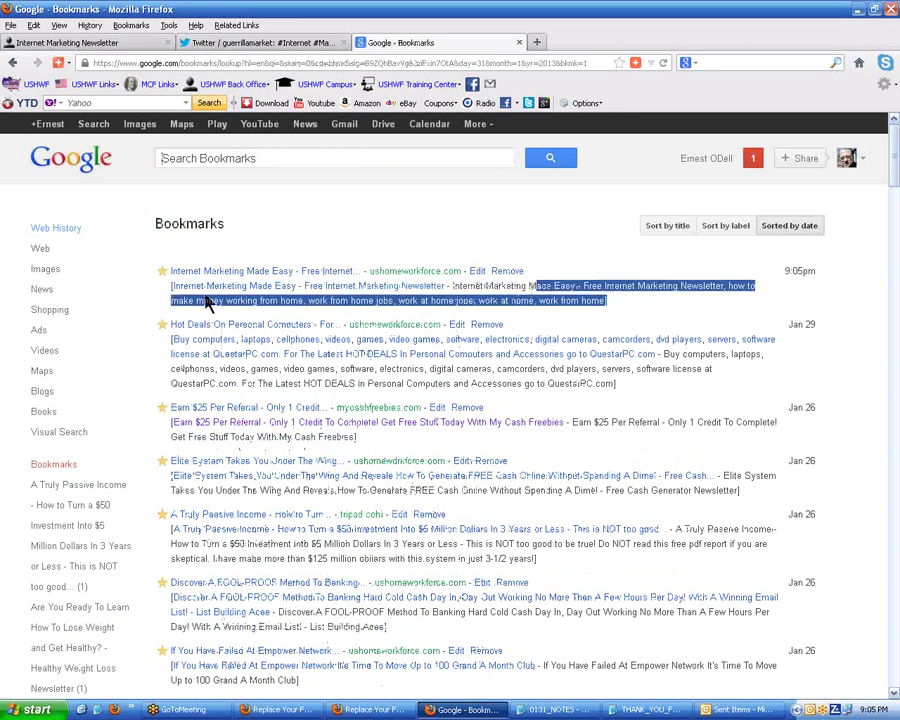
click(333, 302)
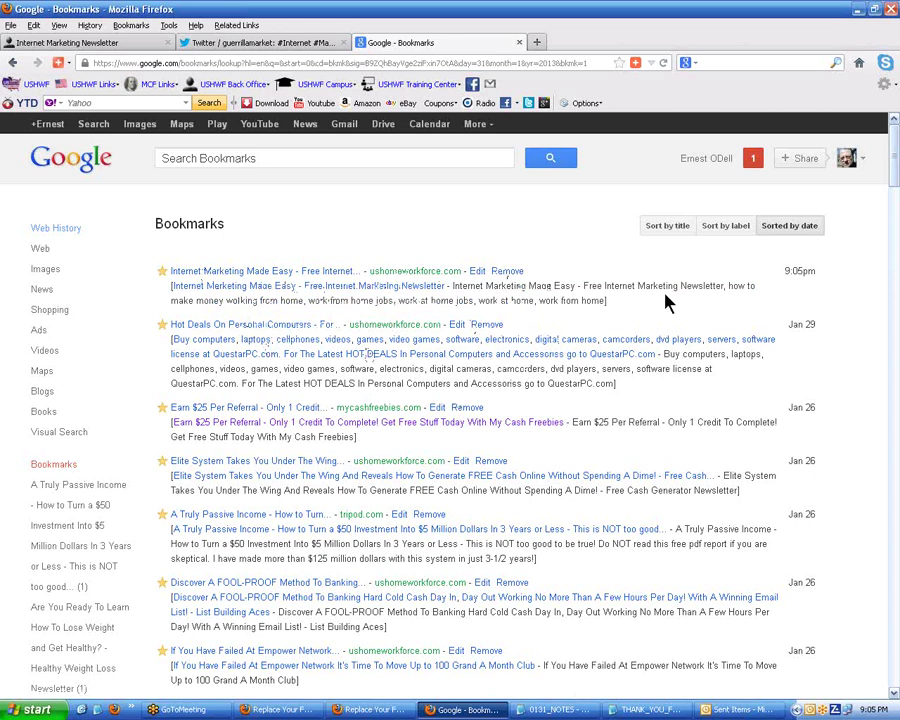
click(635, 63)
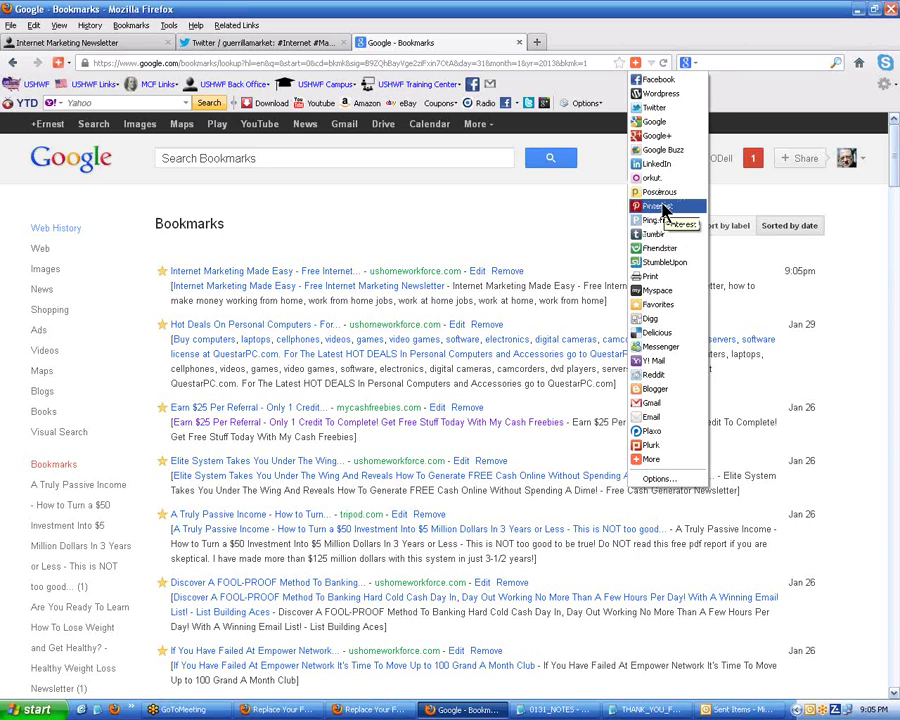
click(806, 28)
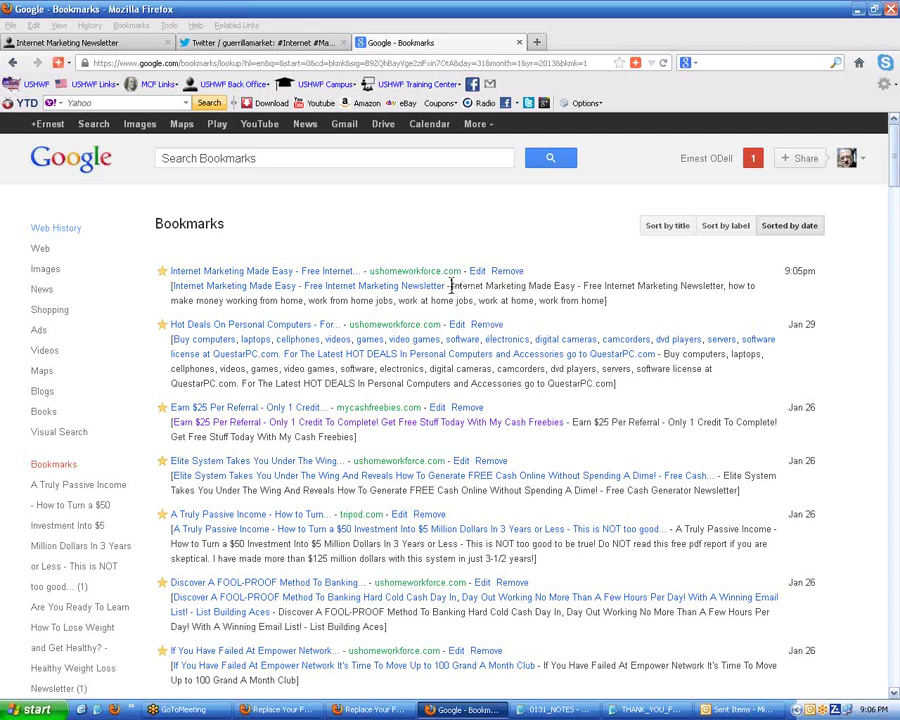
drag(451, 286, 577, 300)
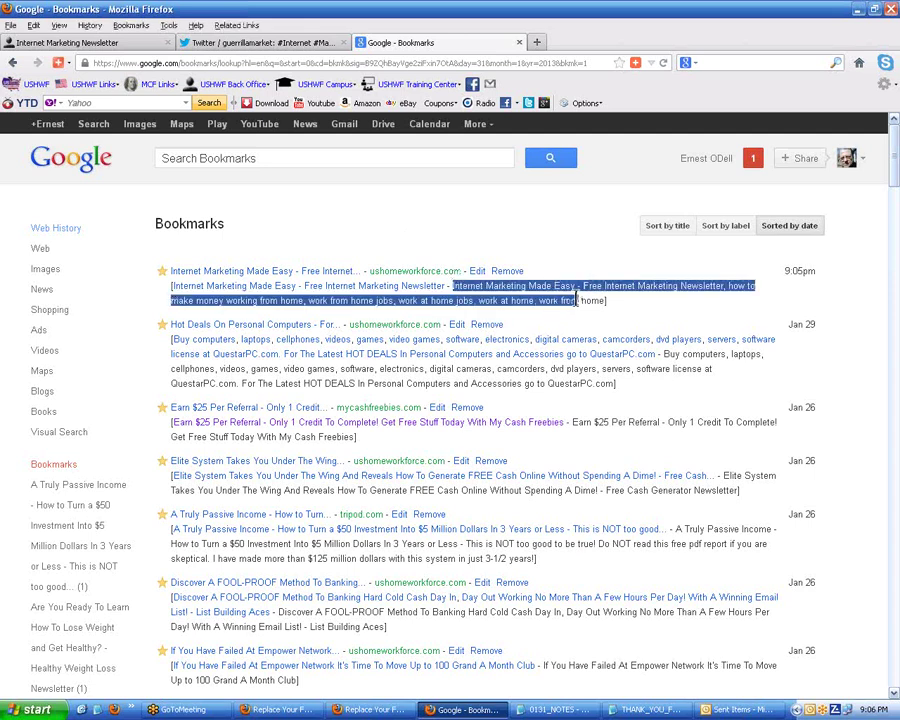
click(566, 300)
drag(516, 300, 581, 302)
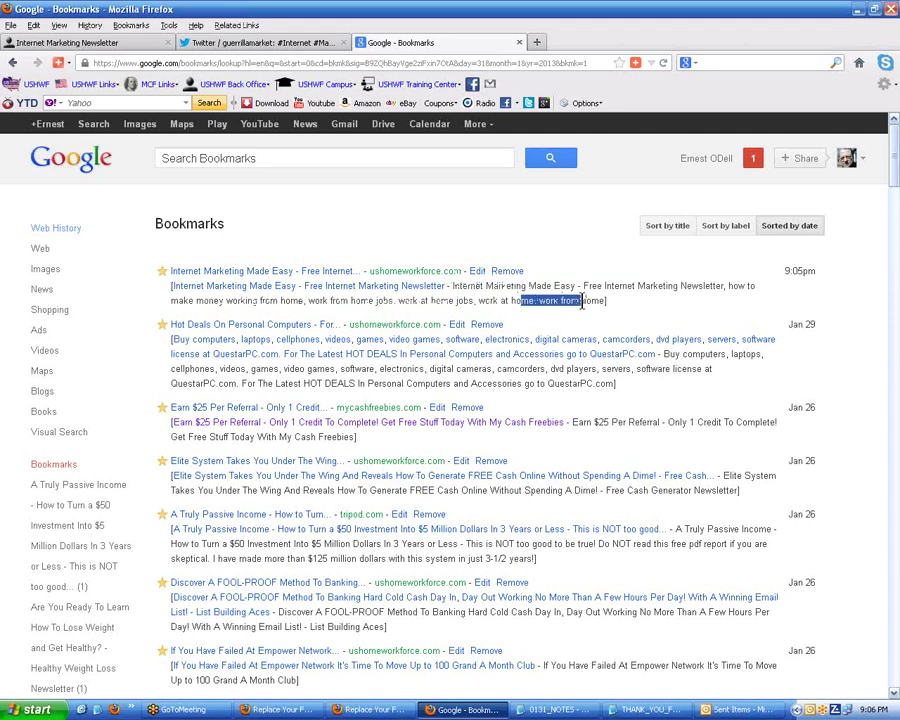
- Open the USHWF Back Office login page and log in with the saved account e-mail and password
click(580, 301)
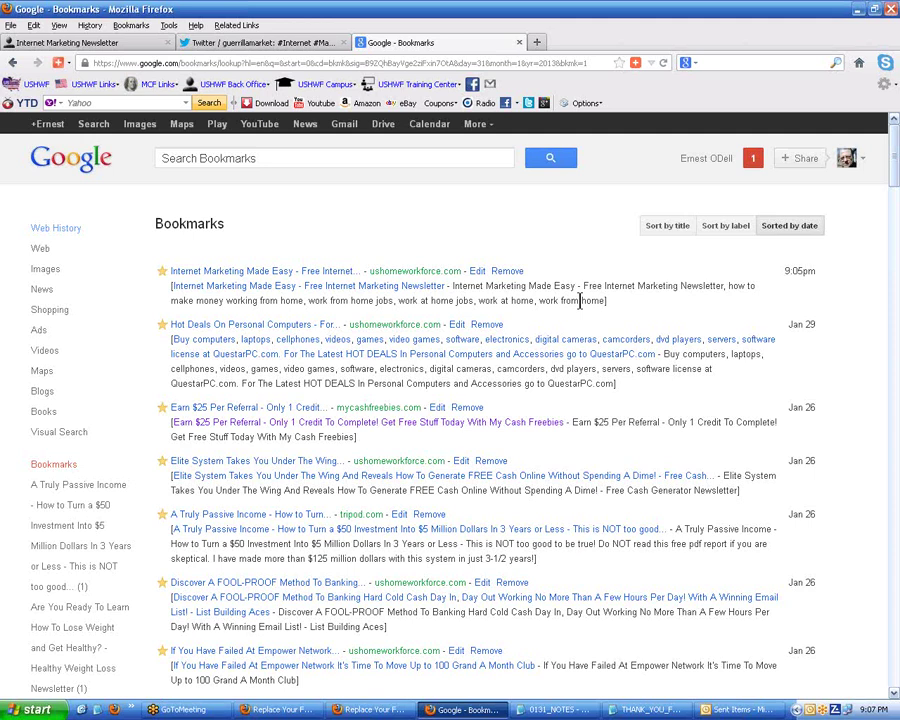
click(237, 86)
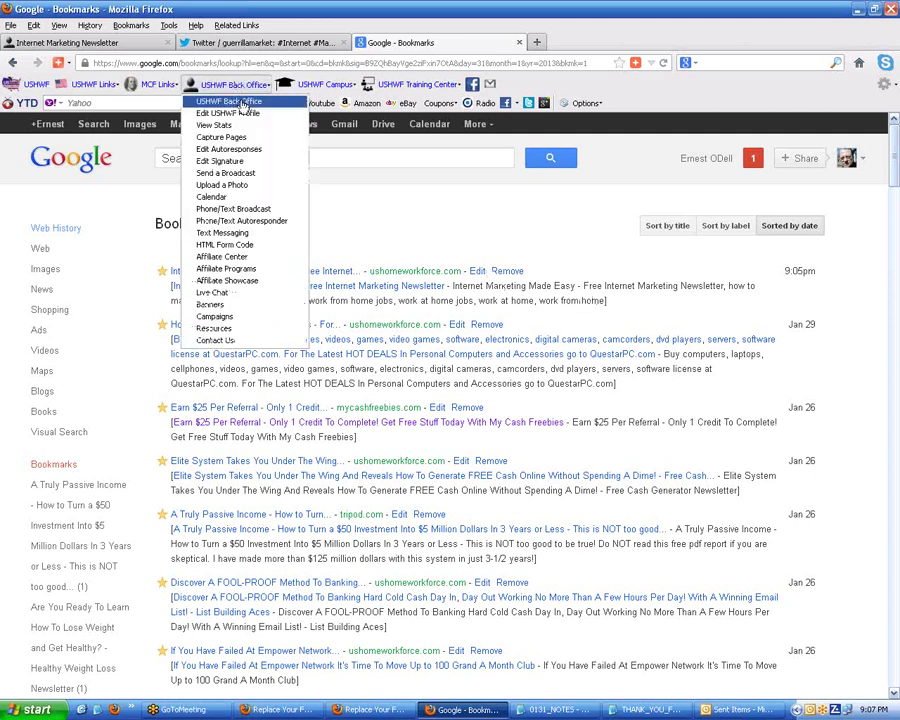
click(241, 104)
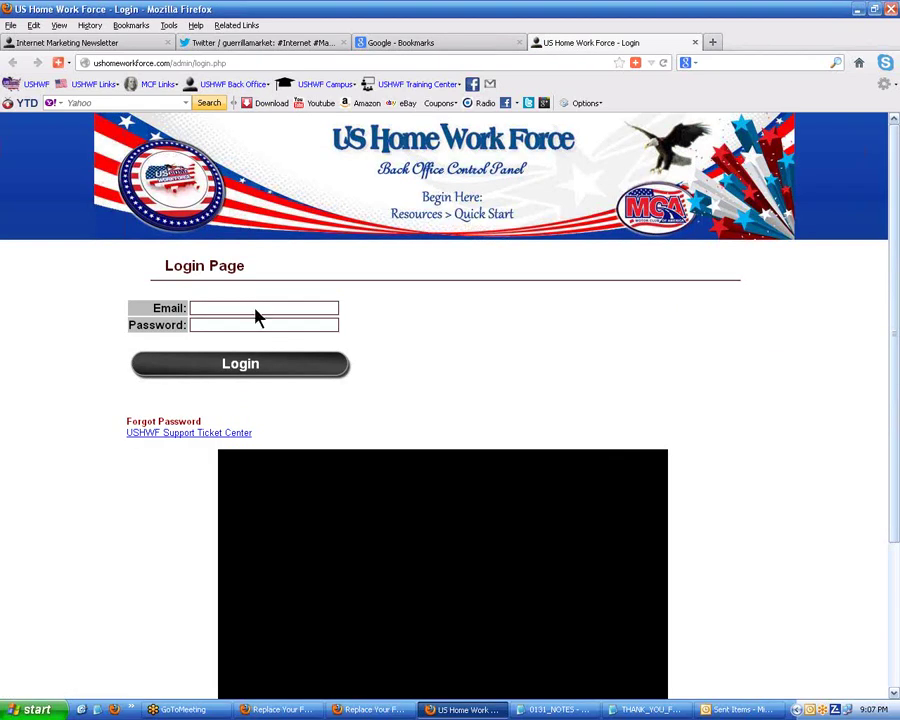
click(254, 308)
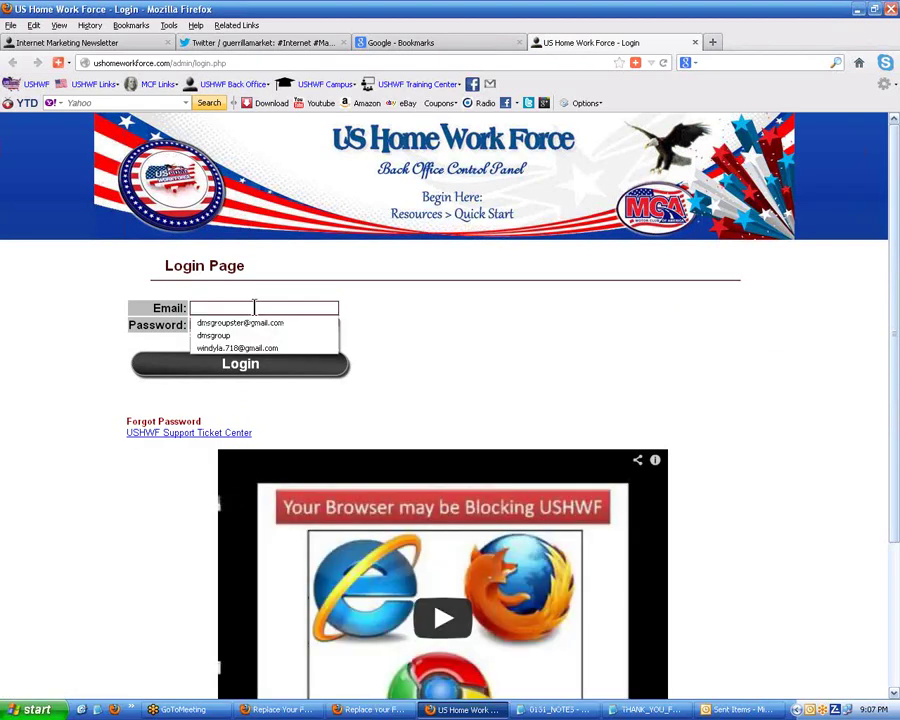
click(254, 320)
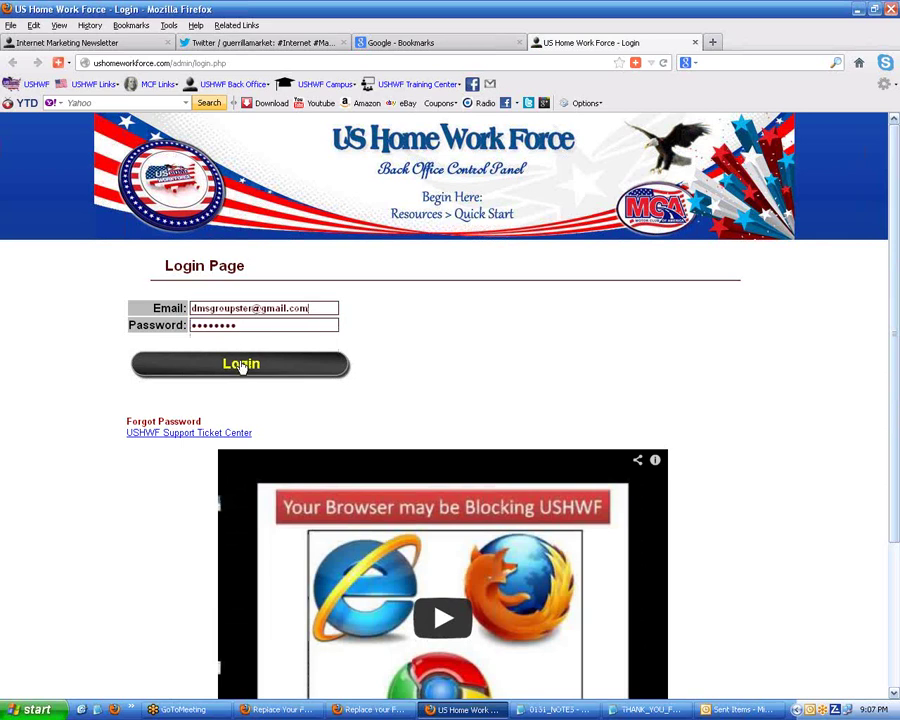
click(241, 363)
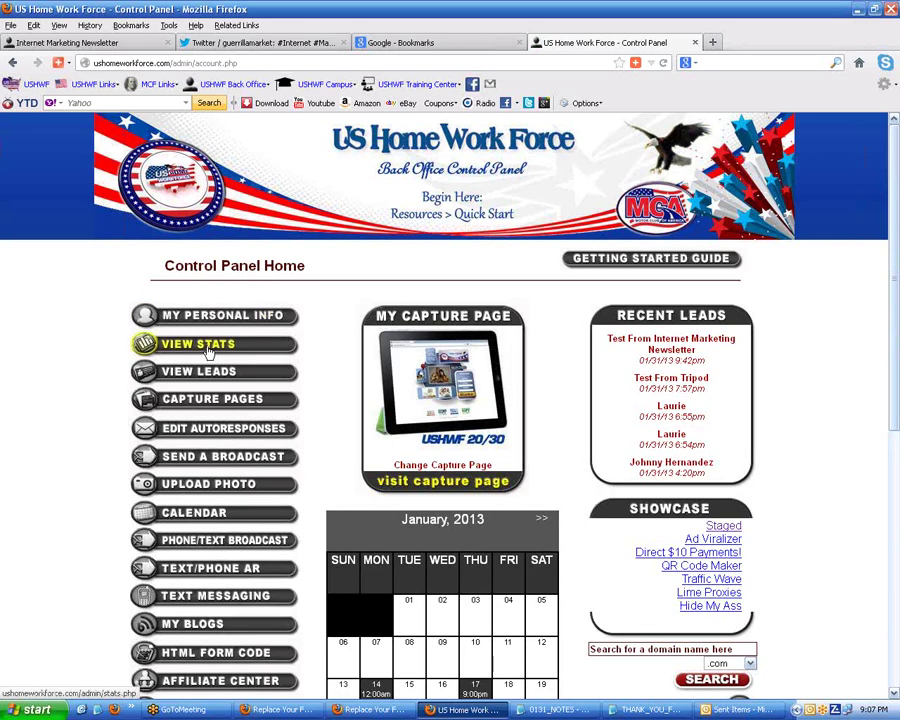
- View the account's campaign stats and examine today's unique views, total views, opt-ins and ratio for the Unknown campaign
click(207, 349)
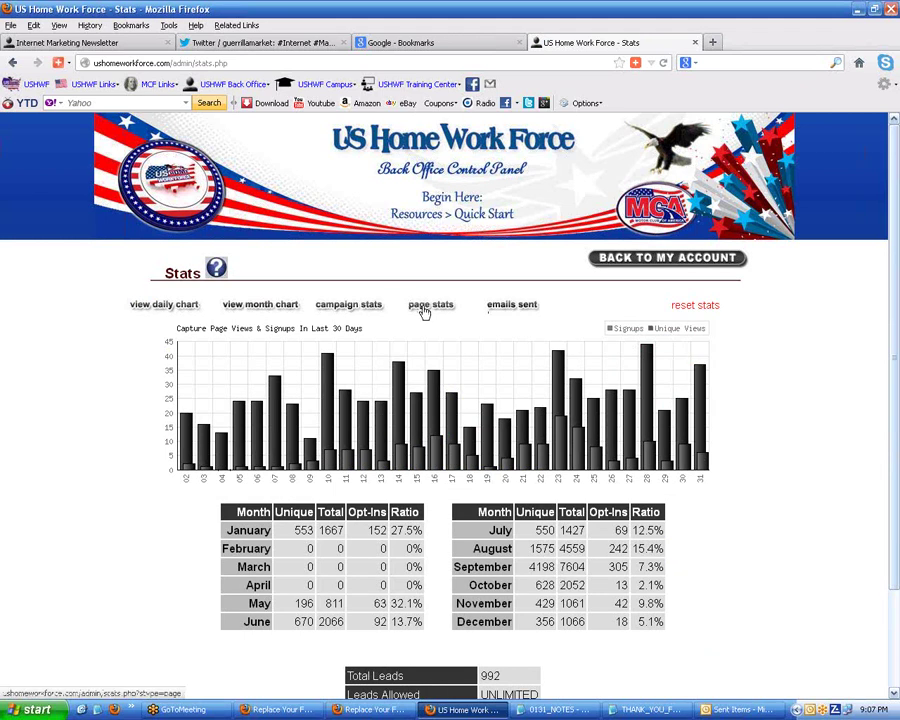
click(352, 310)
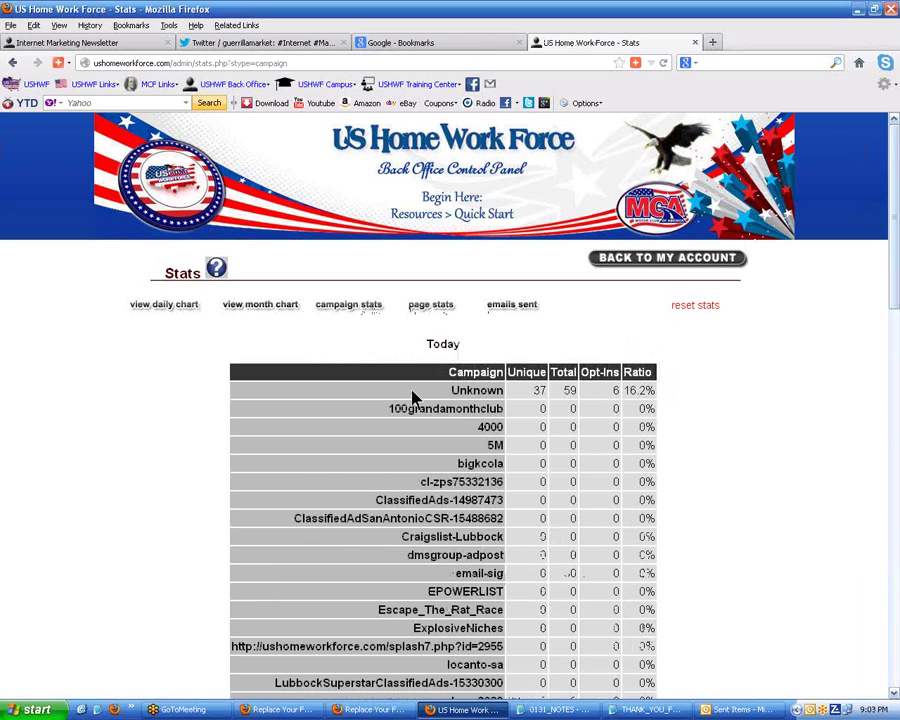
drag(411, 395, 590, 398)
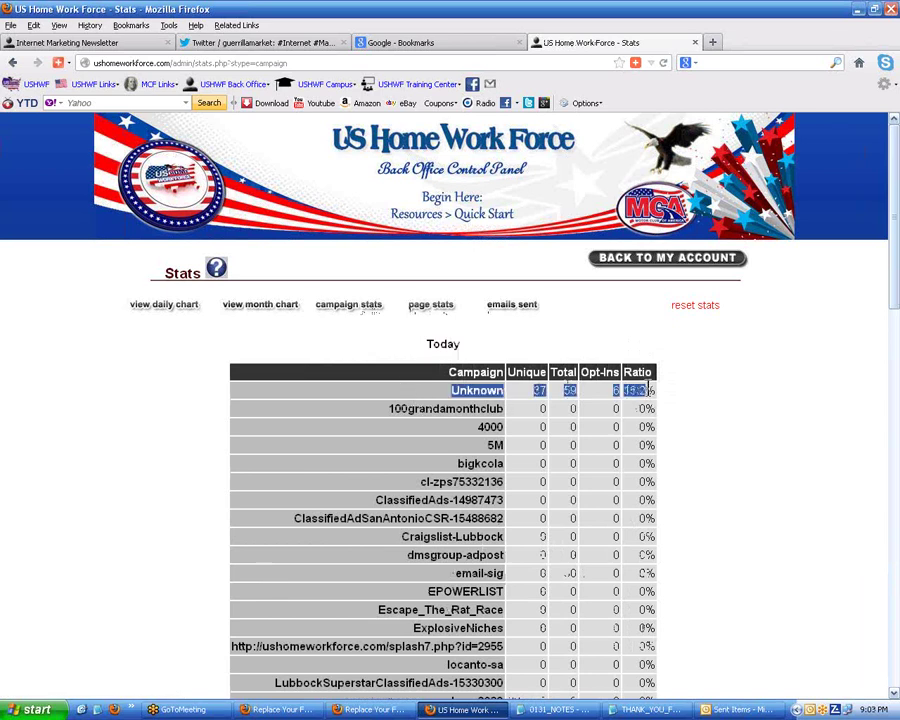
click(388, 390)
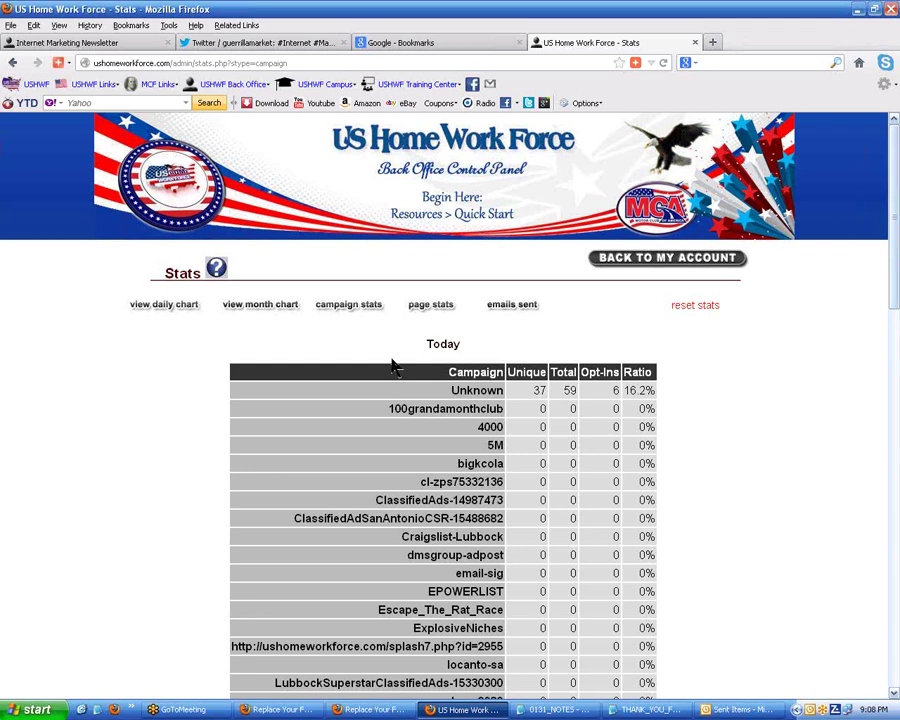
scroll(396, 364, down, 3)
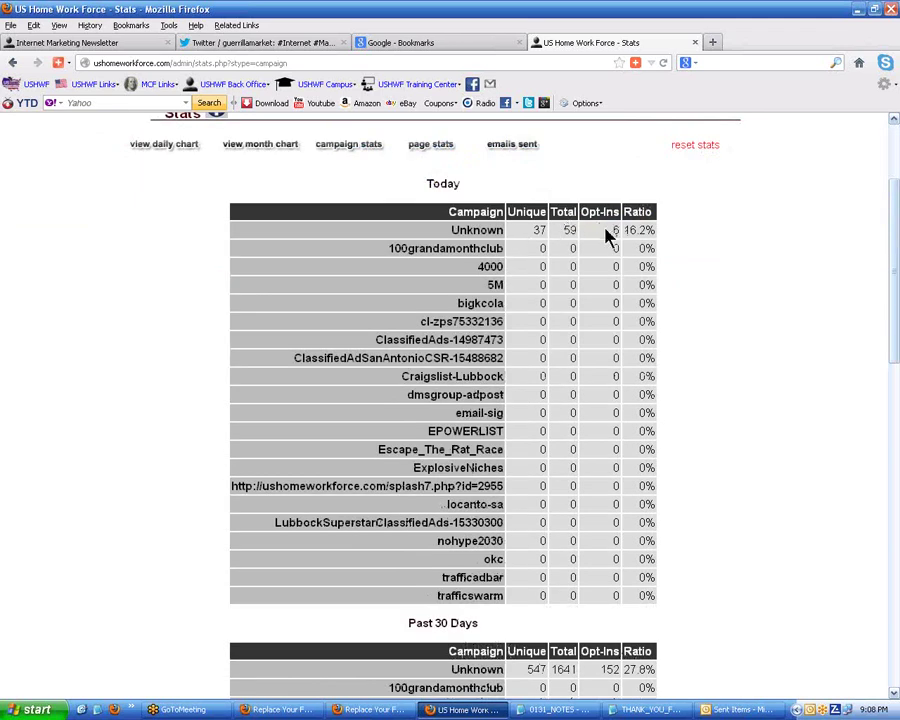
drag(630, 230, 588, 236)
drag(659, 234, 623, 231)
click(621, 230)
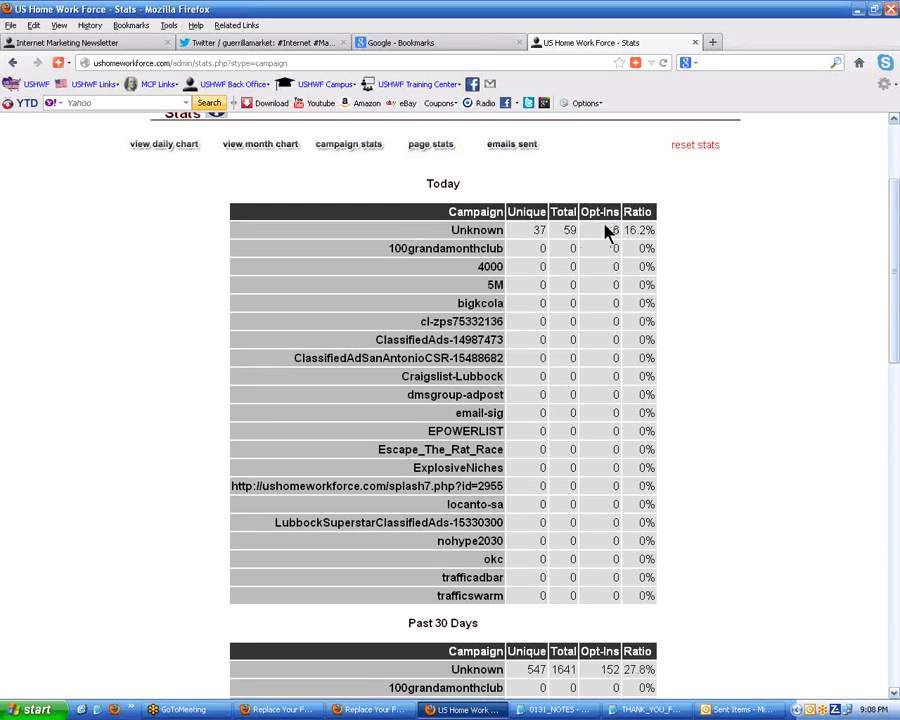
drag(607, 233, 636, 232)
click(432, 236)
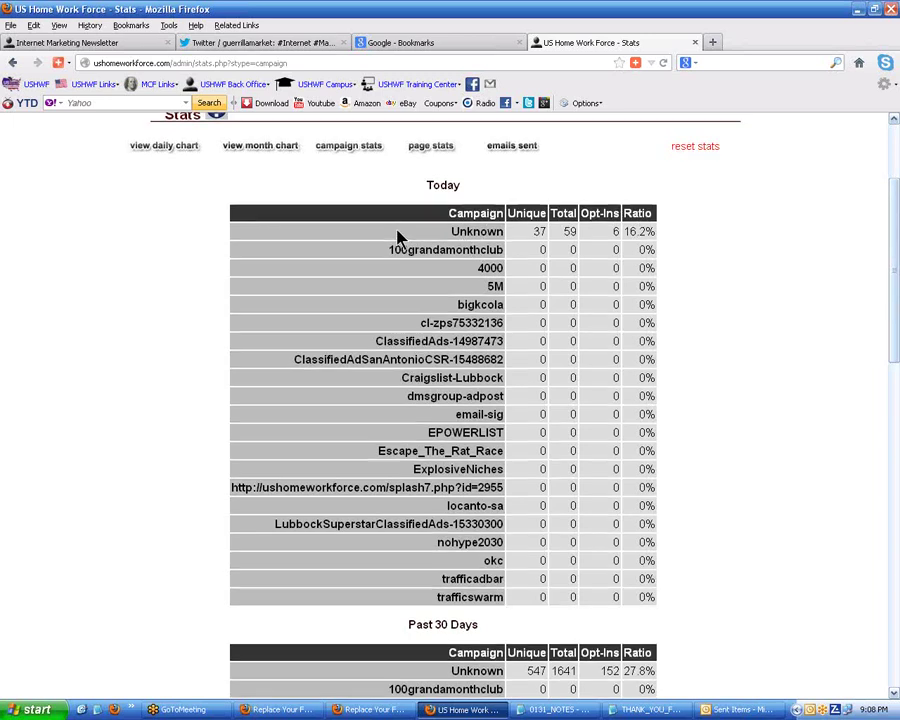
scroll(398, 235, up, 3)
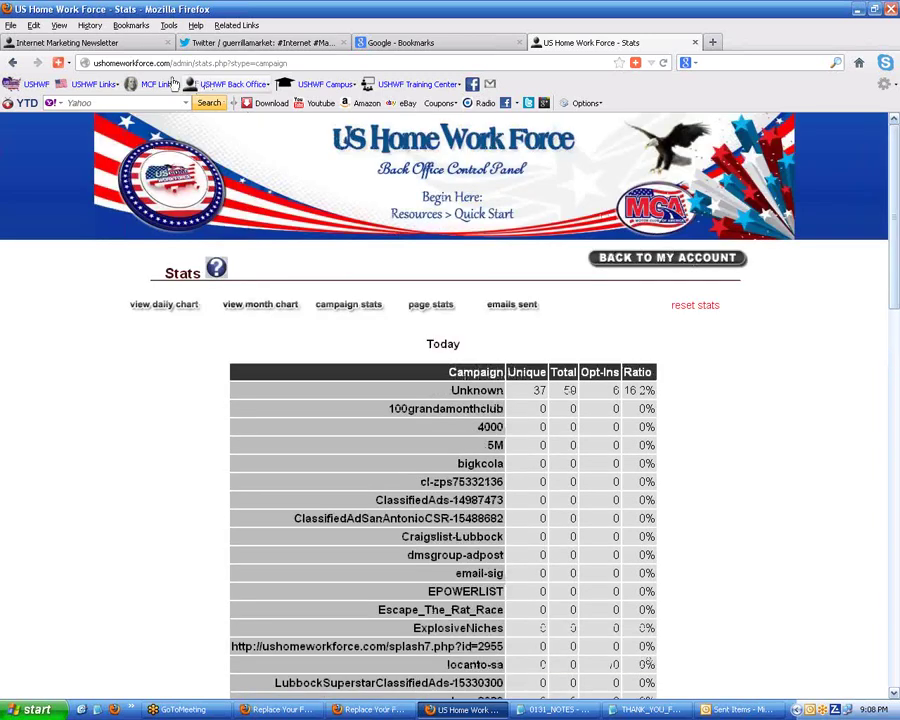
- Return to the Internet Marketing Newsletter page, close the Twitter, Google Bookmarks and back-office stats pages, and review the newsletter's main headline
click(115, 43)
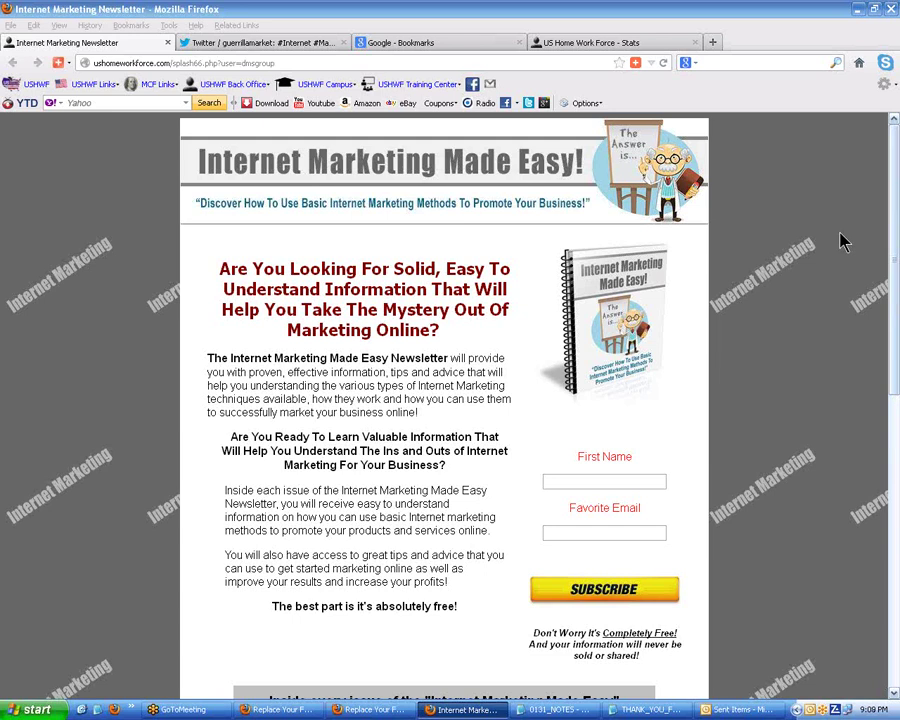
click(343, 43)
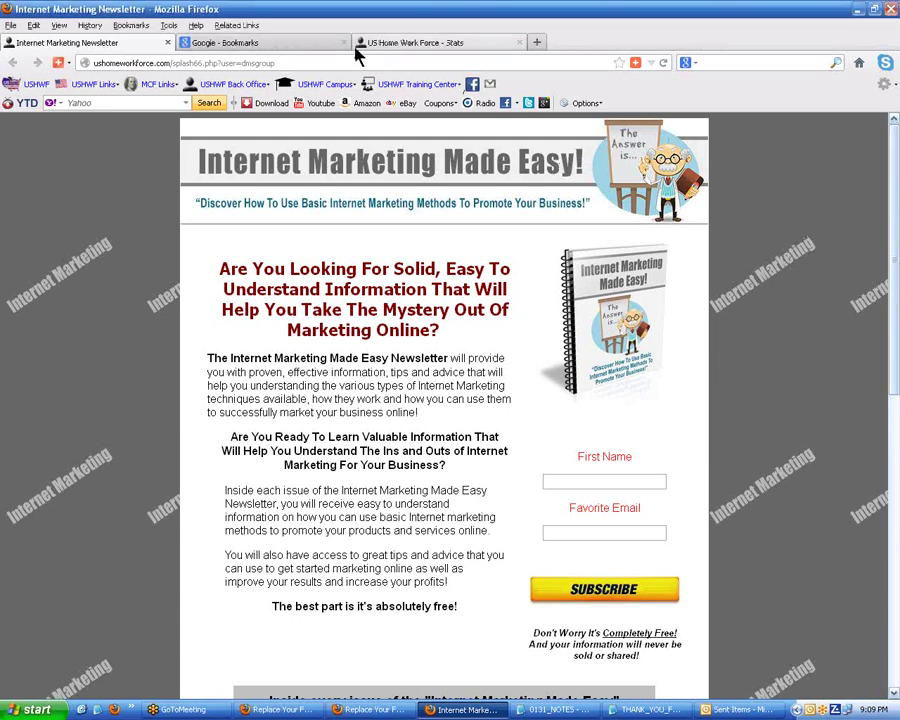
click(343, 43)
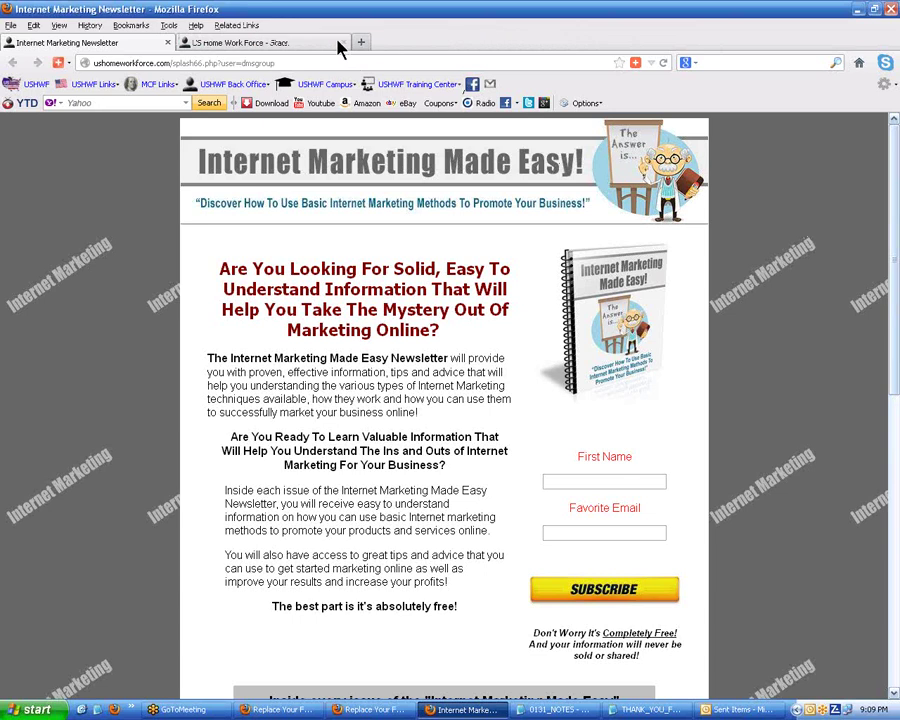
click(340, 43)
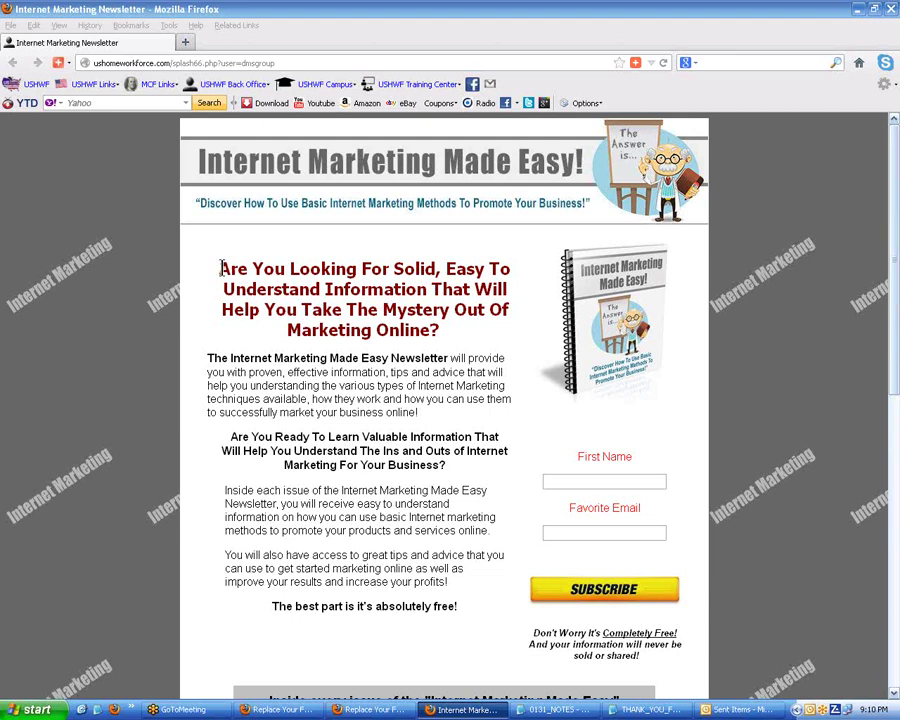
drag(221, 268, 474, 353)
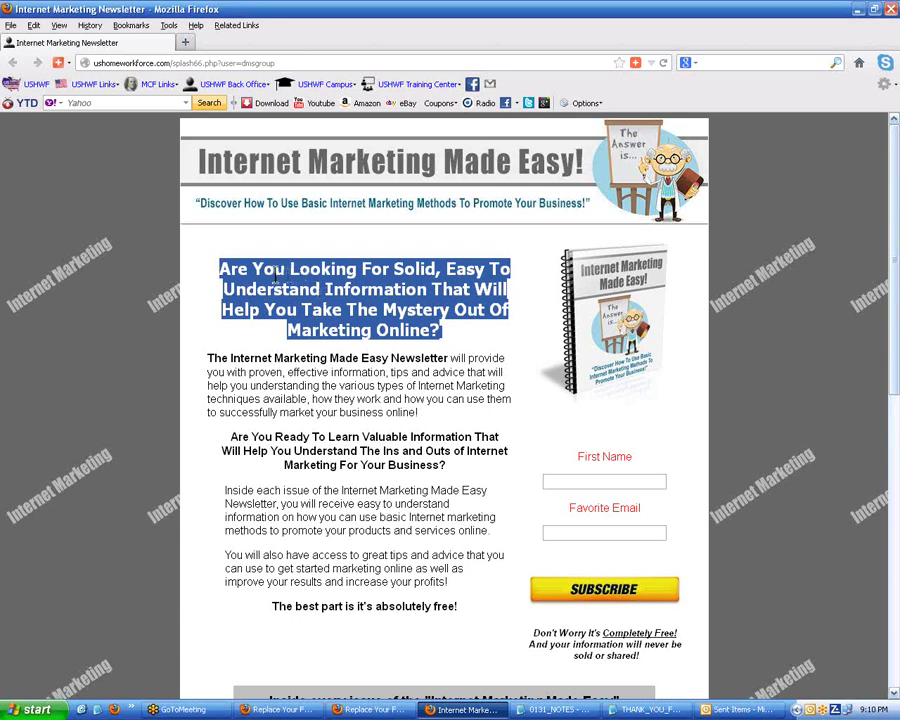
click(230, 268)
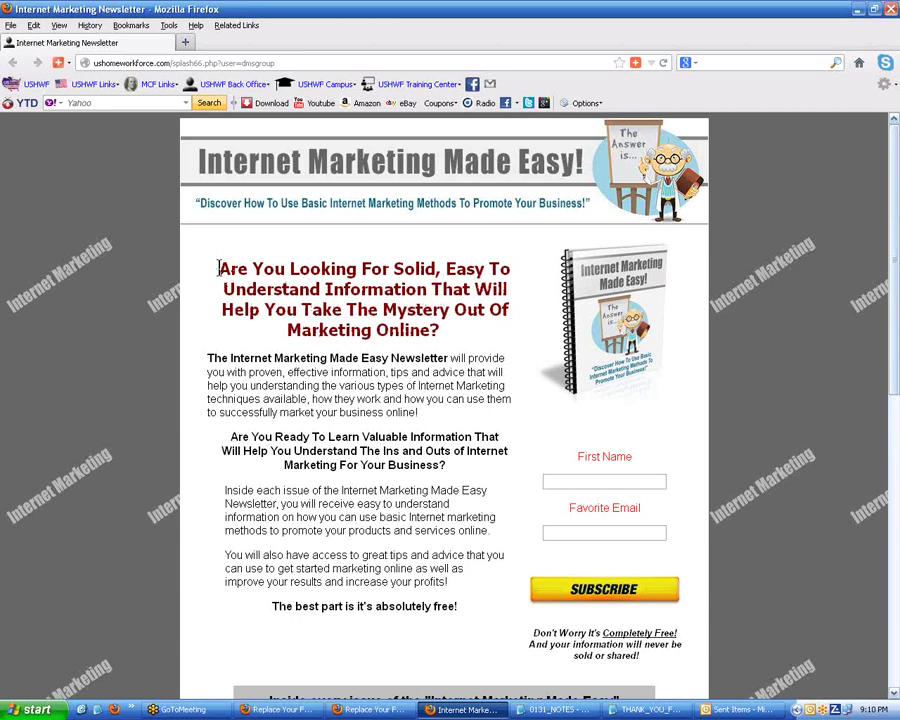